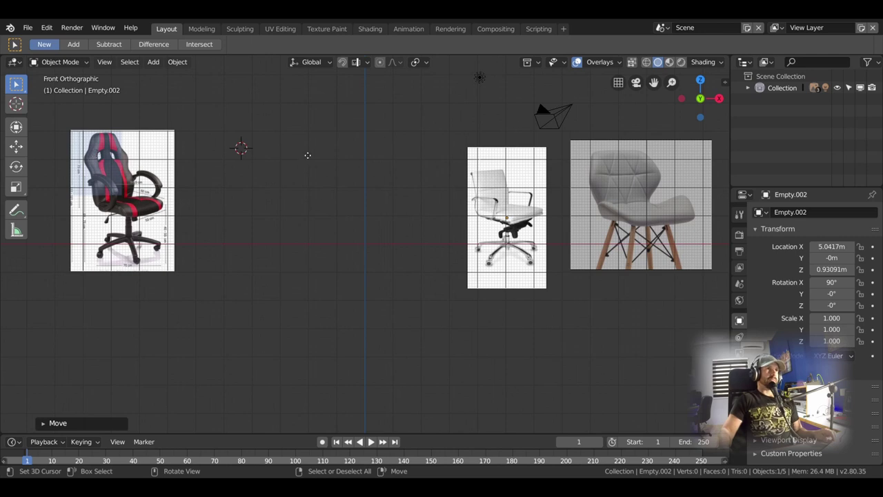
Step: Add a plane, pivot on the 3D cursor, and place it between the chair references for editing
{"action": "key", "text": "shift+a"}
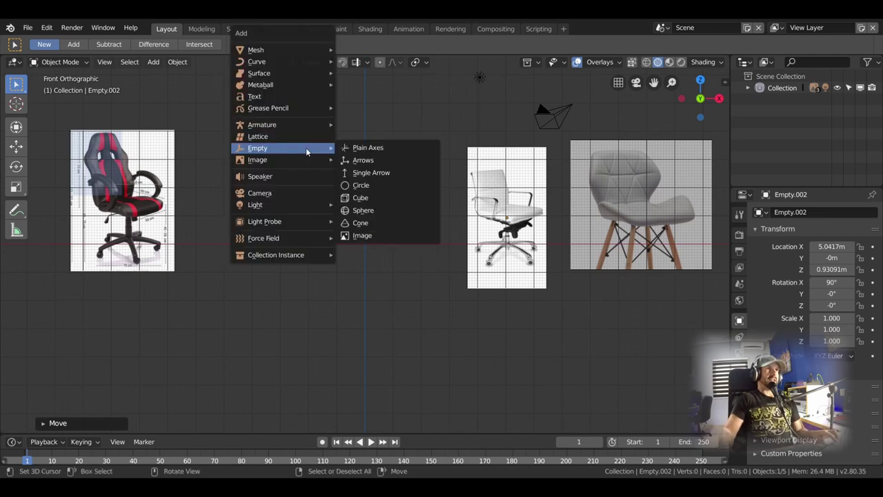
{"action": "mouse_move", "coordinate": [280, 50]}
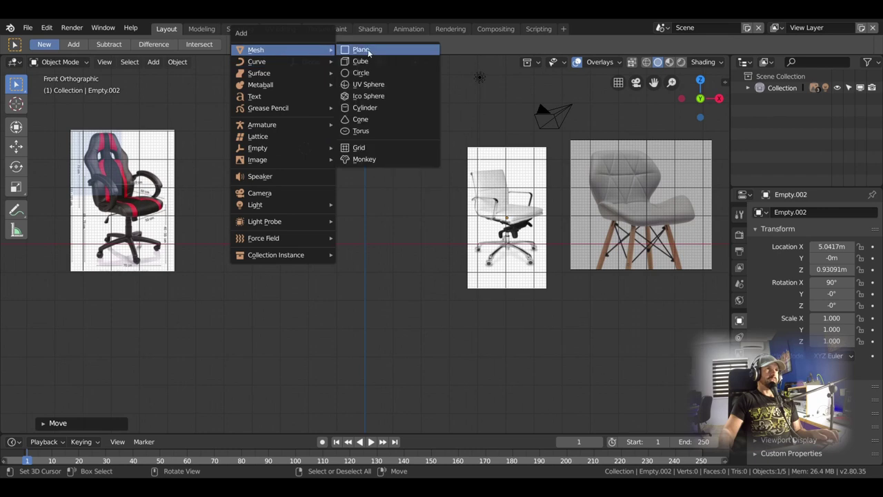
{"action": "left_click", "coordinate": [368, 51]}
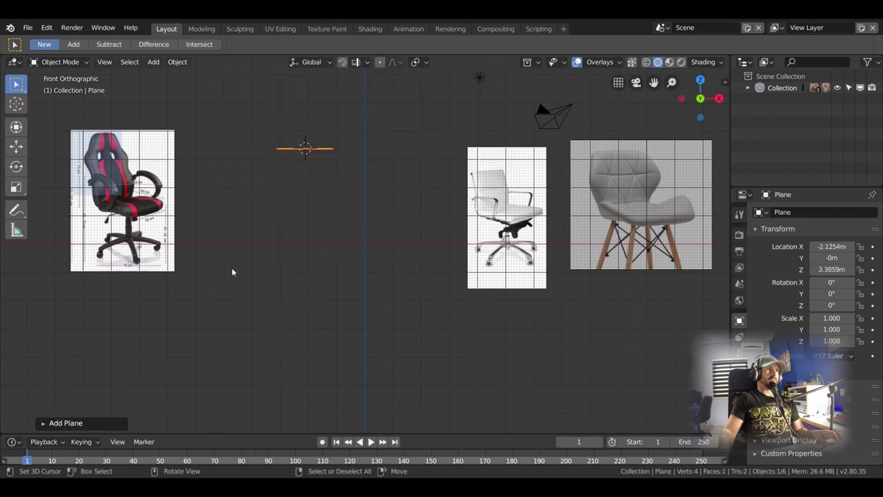
{"action": "left_click", "coordinate": [73, 419]}
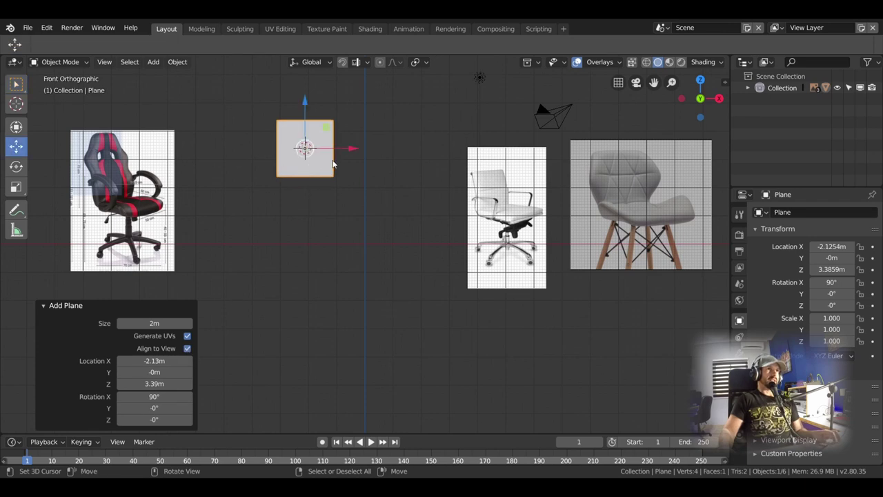
{"action": "left_click", "coordinate": [417, 62]}
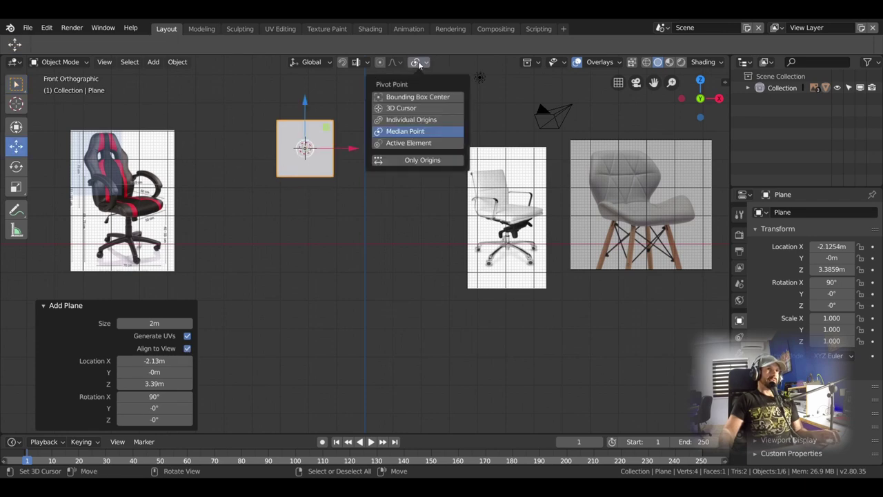
{"action": "left_click", "coordinate": [402, 109]}
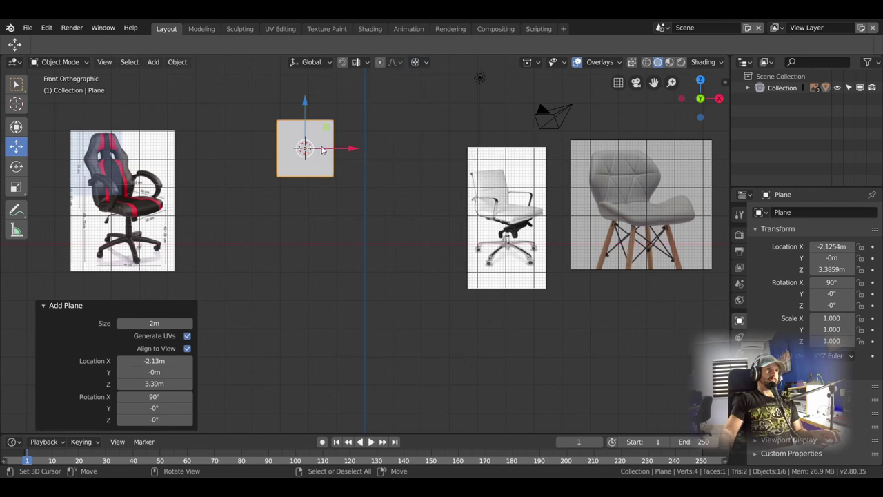
{"action": "left_click_drag", "start_coordinate": [330, 148], "coordinate": [370, 147]}
{"action": "left_click_drag", "start_coordinate": [307, 103], "coordinate": [306, 141]}
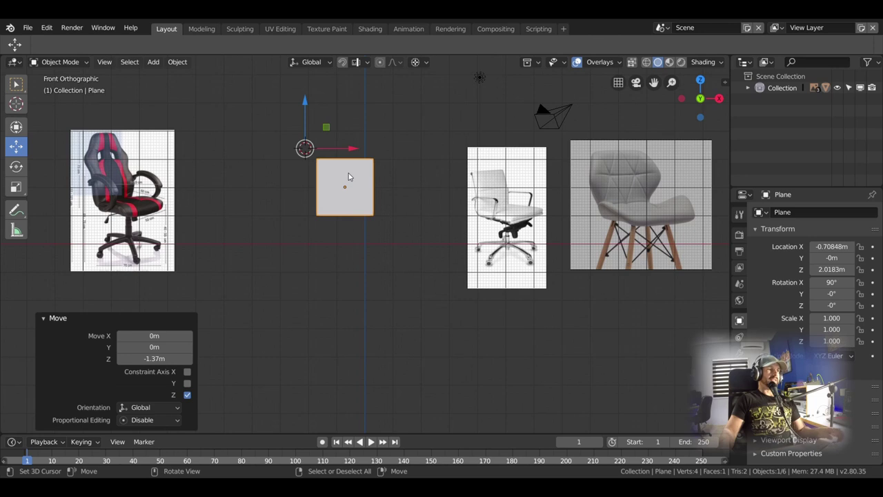
{"action": "key", "text": "Tab"}
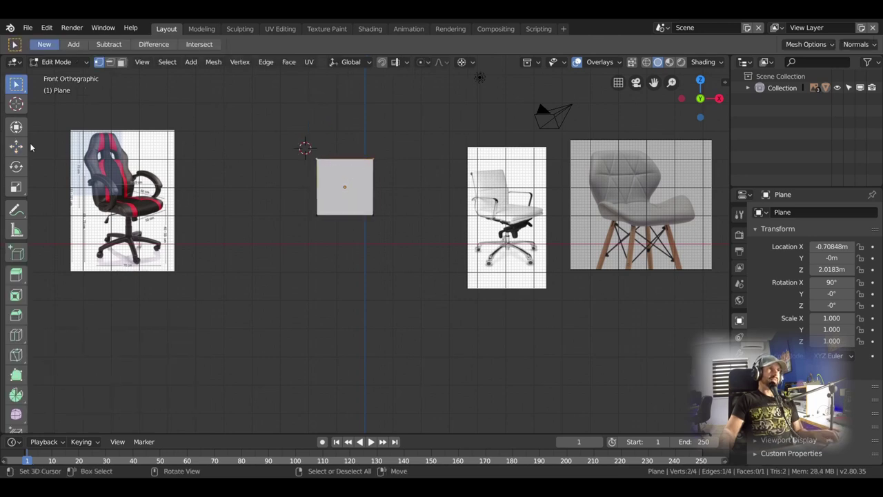
Step: Stretch the plane taller by raising its top edge and lowering its bottom edge
{"action": "left_click_drag", "start_coordinate": [310, 119], "coordinate": [309, 87]}
{"action": "left_click", "coordinate": [316, 218]}
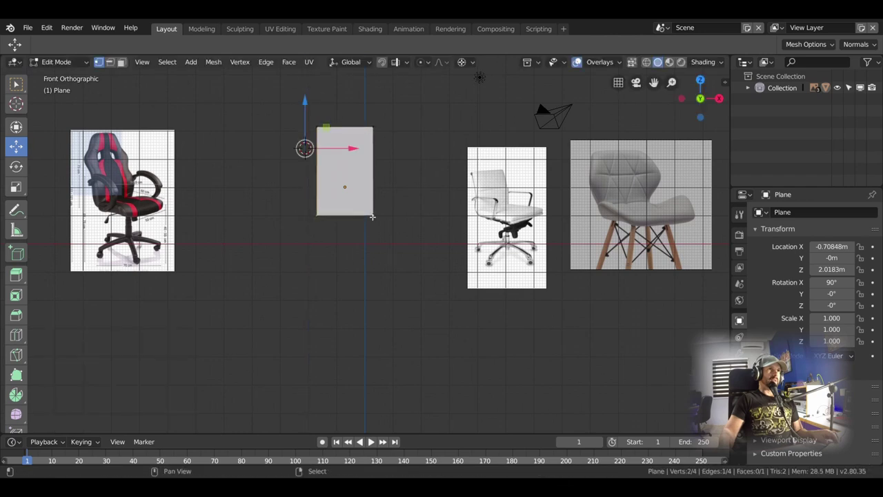
{"action": "left_click_drag", "start_coordinate": [306, 123], "coordinate": [304, 149]}
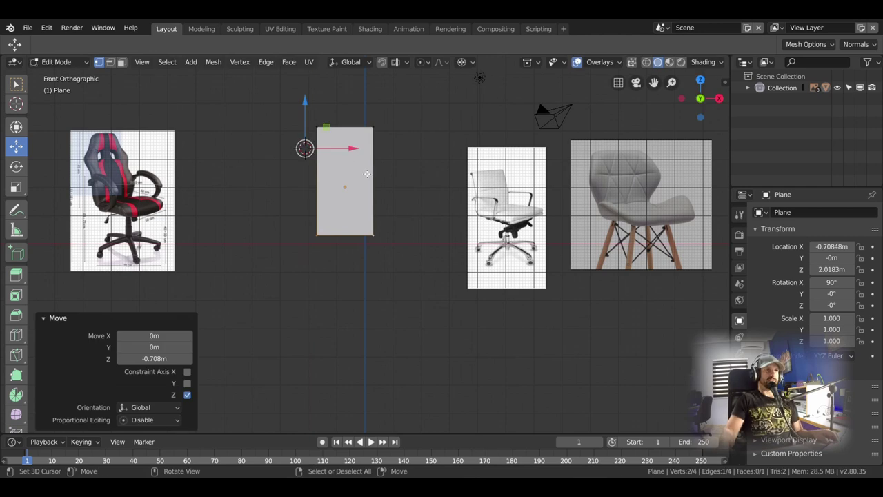
Step: Add a horizontal loop cut near the top, slide it up, and widen it by 1.515 around the cursor
{"action": "key", "text": "ctrl+r"}
{"action": "left_click", "coordinate": [345, 190]}
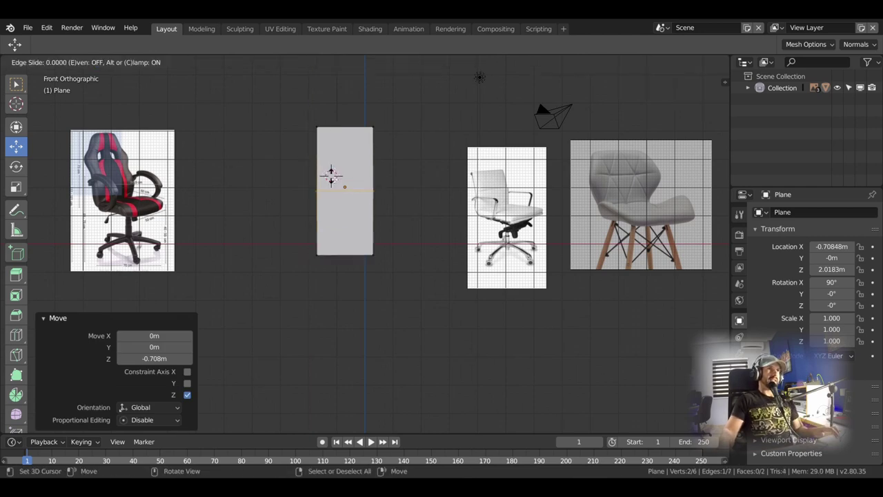
{"action": "right_click", "coordinate": [403, 191]}
{"action": "key", "text": "g"}
{"action": "key", "text": "g"}
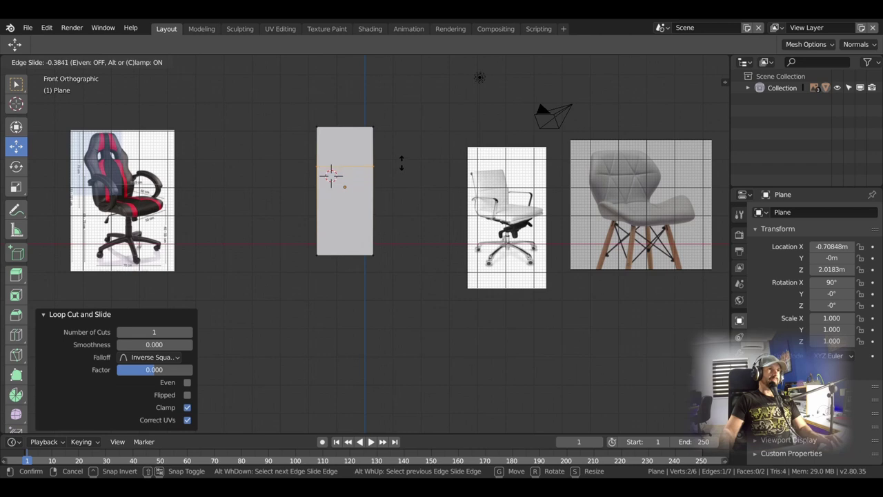
{"action": "left_click", "coordinate": [401, 160]}
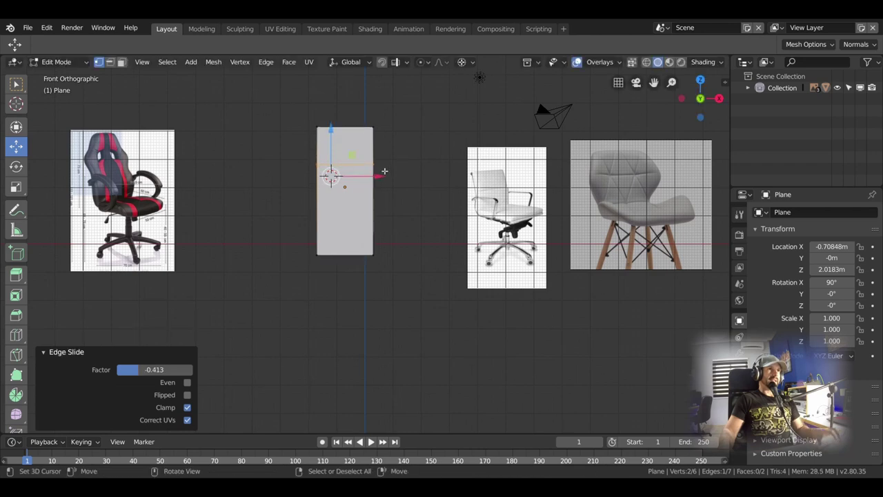
{"action": "left_click", "coordinate": [373, 165]}
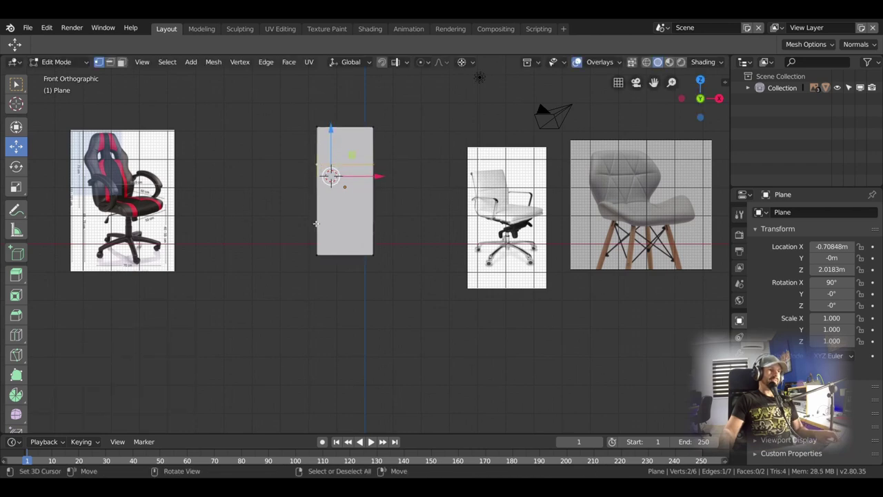
{"action": "key", "text": "shift+s"}
{"action": "left_click", "coordinate": [313, 295]}
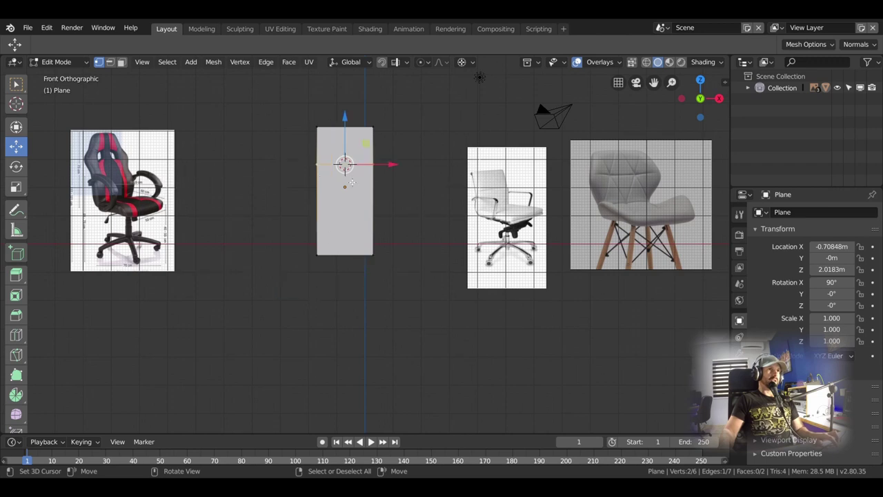
{"action": "key", "text": "s"}
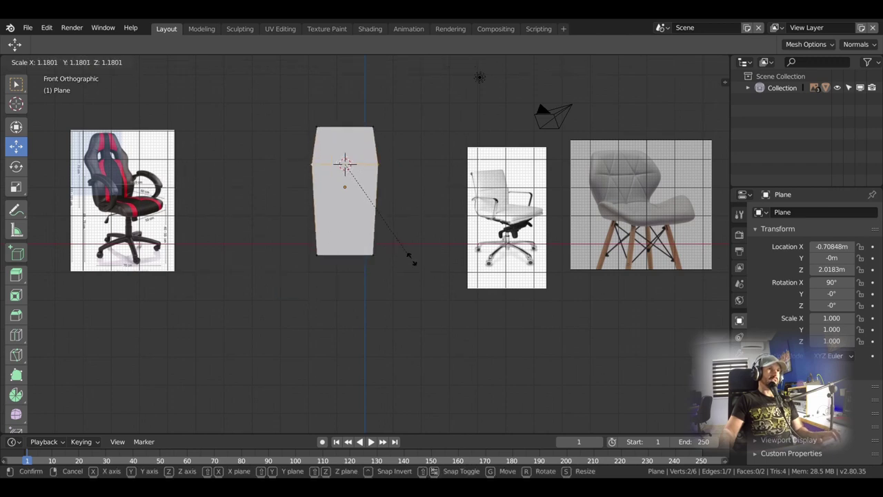
{"action": "left_click", "coordinate": [448, 271]}
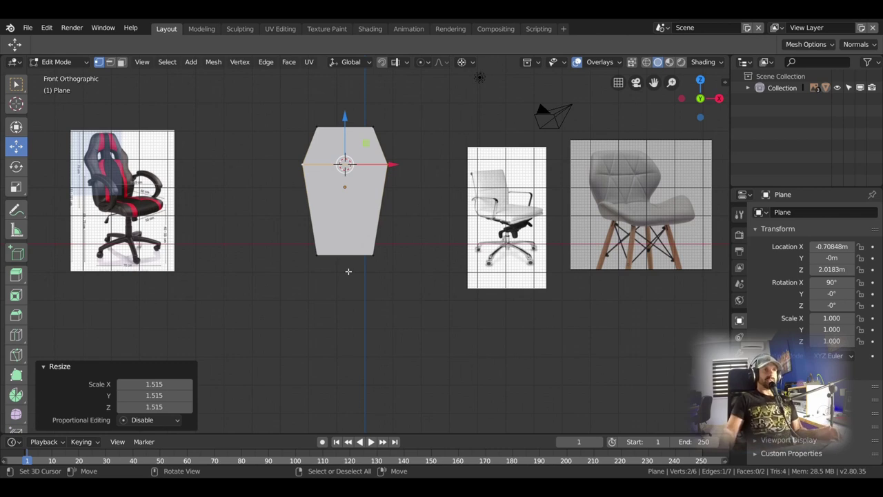
Step: Raise the bottom edge along Z and widen it by 1.394 around the cursor
{"action": "left_click", "coordinate": [385, 256]}
{"action": "left_click", "coordinate": [310, 255], "text": "shift"}
{"action": "key", "text": "g"}
{"action": "key", "text": "z"}
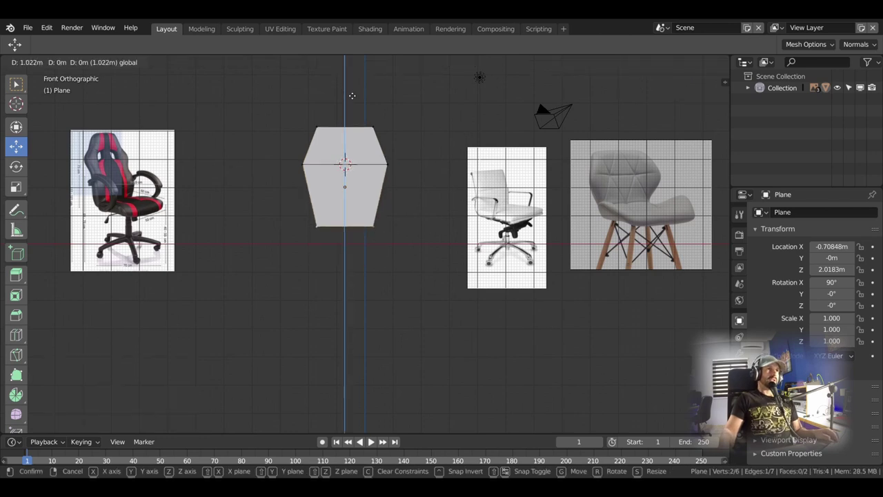
{"action": "left_click", "coordinate": [352, 207]}
{"action": "key", "text": "shift+s"}
{"action": "left_click", "coordinate": [325, 337]}
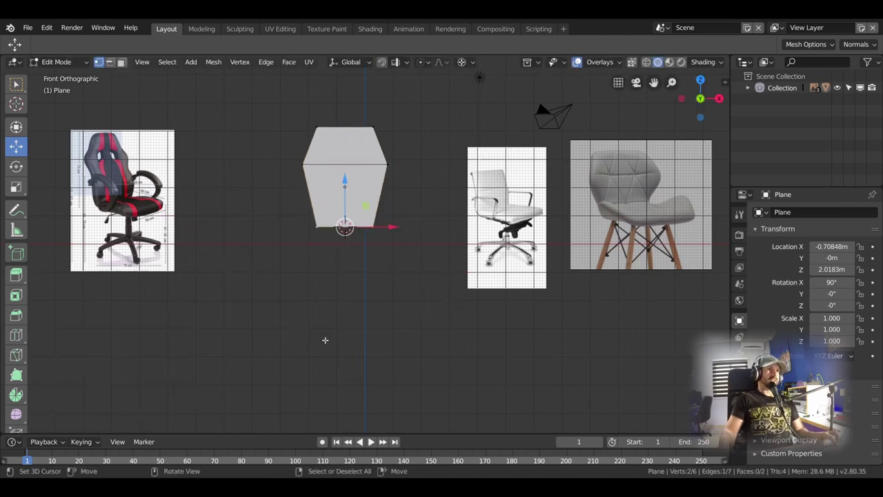
{"action": "key", "text": "s"}
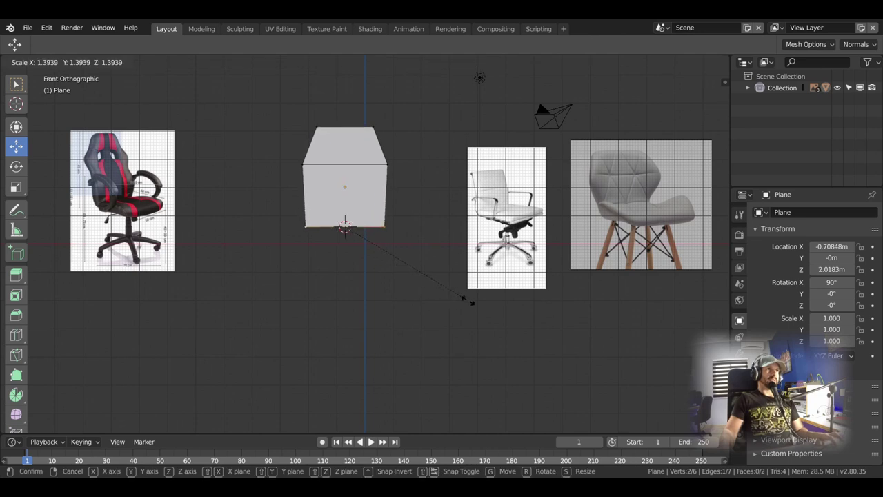
{"action": "left_click", "coordinate": [465, 299]}
{"action": "scroll", "coordinate": [388, 181], "scroll_direction": "up", "scroll_amount": 1}
Step: Add a centred vertical loop cut and bevel it into three vertical columns
{"action": "key", "text": "ctrl+r"}
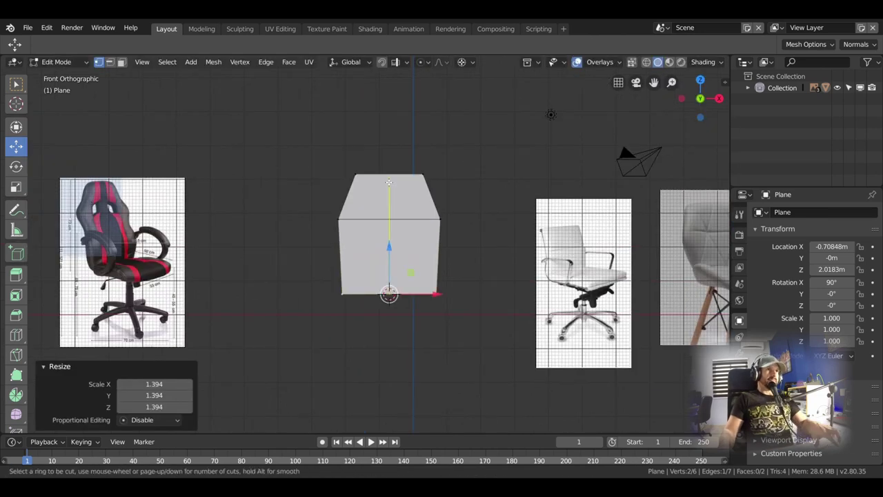
{"action": "left_click", "coordinate": [389, 181]}
{"action": "right_click", "coordinate": [389, 230]}
{"action": "key", "text": "ctrl+b"}
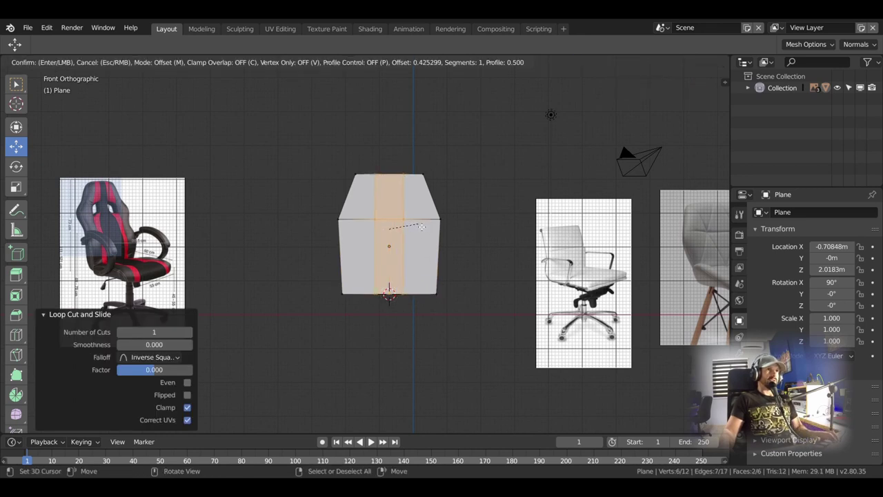
{"action": "left_click", "coordinate": [423, 226]}
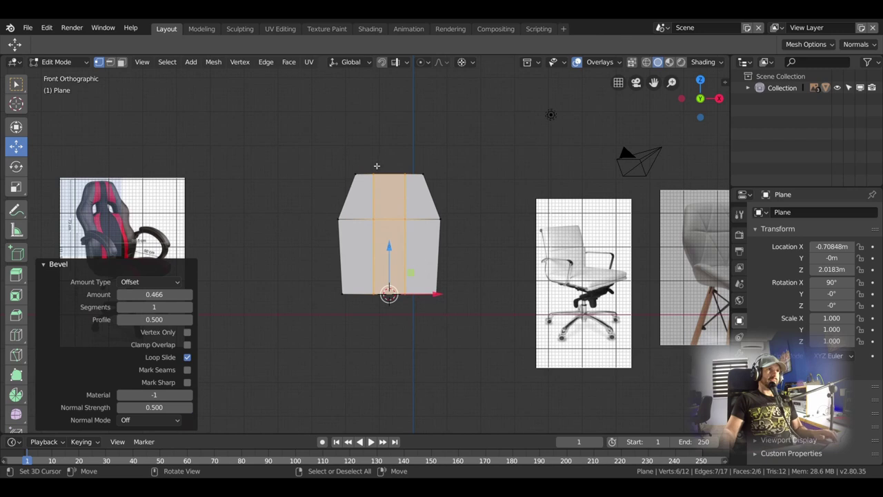
Step: Extrude the top middle edge 0.549 m up along Z as a headrest tab
{"action": "left_click", "coordinate": [110, 62]}
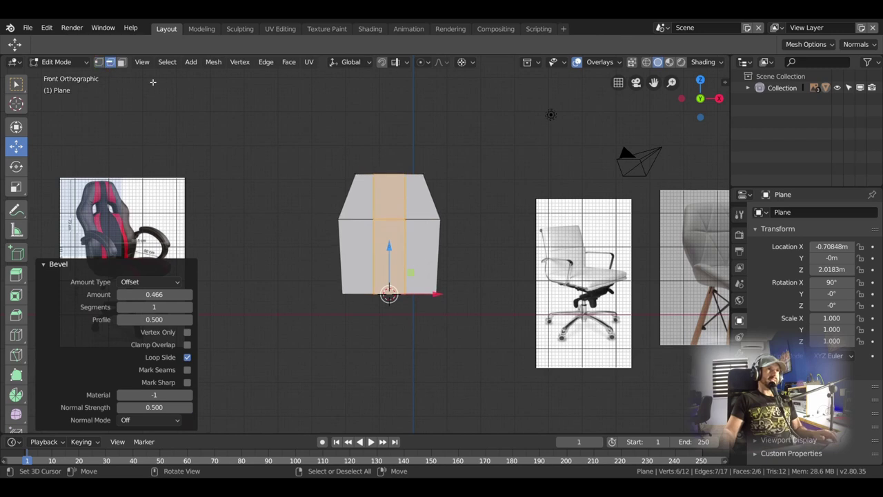
{"action": "left_click", "coordinate": [398, 178]}
{"action": "left_click_drag", "start_coordinate": [389, 248], "coordinate": [393, 242]}
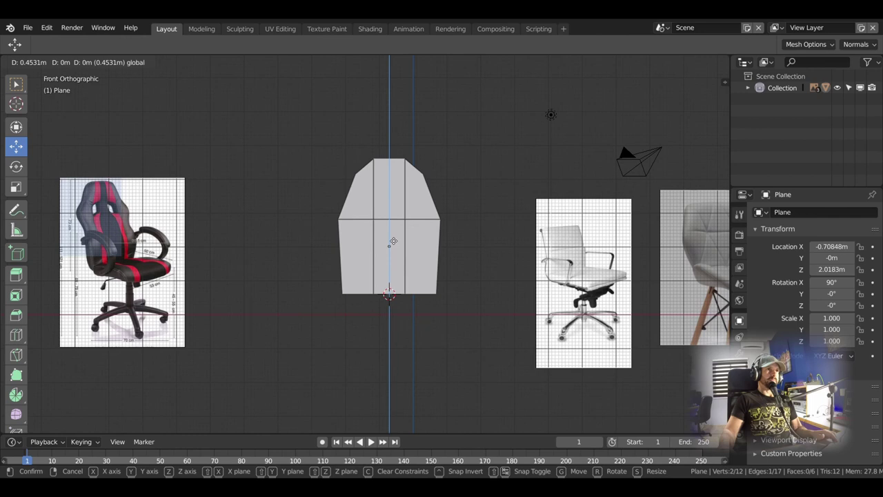
{"action": "left_click_drag", "start_coordinate": [392, 242], "coordinate": [391, 247]}
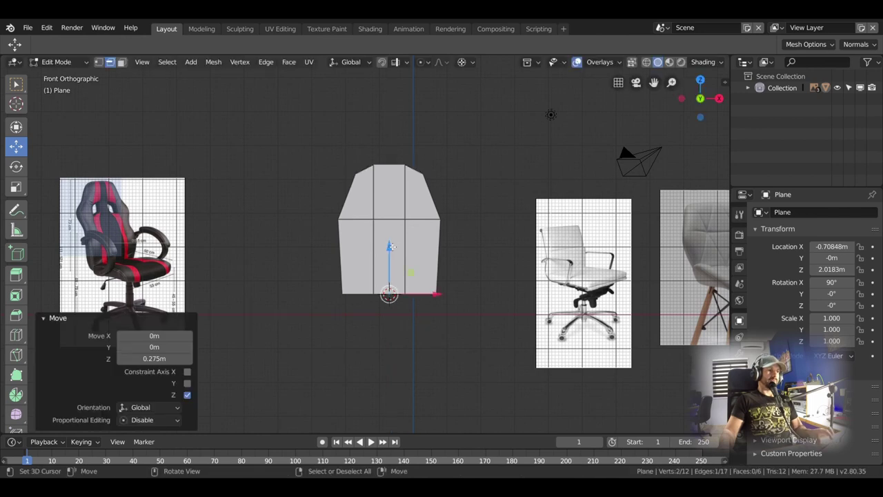
{"action": "key", "text": "ctrl+z"}
{"action": "key", "text": "e"}
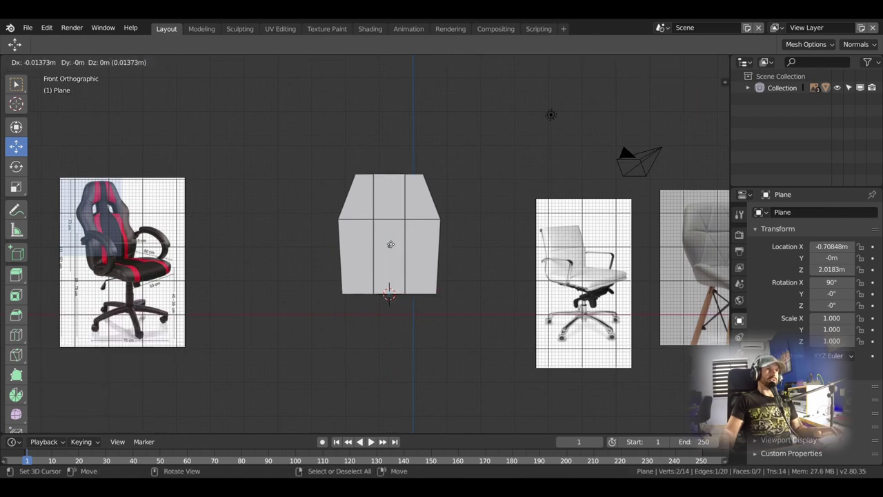
{"action": "key", "text": "z"}
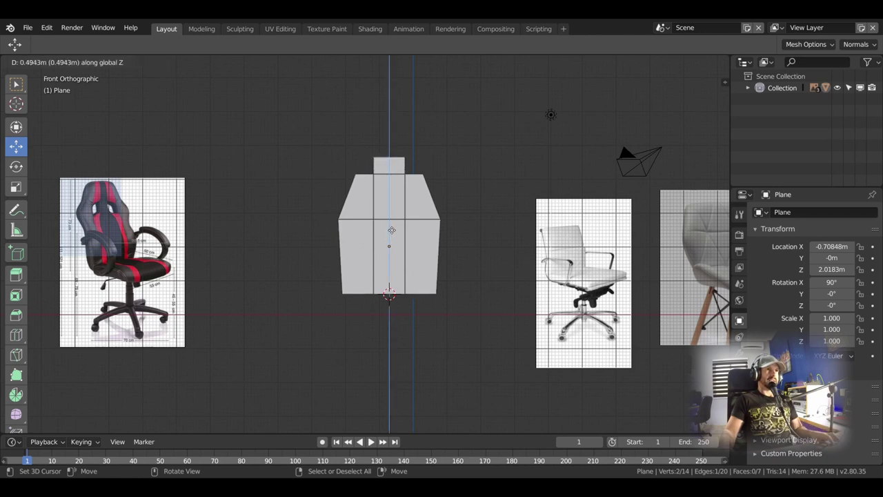
{"action": "left_click", "coordinate": [391, 228]}
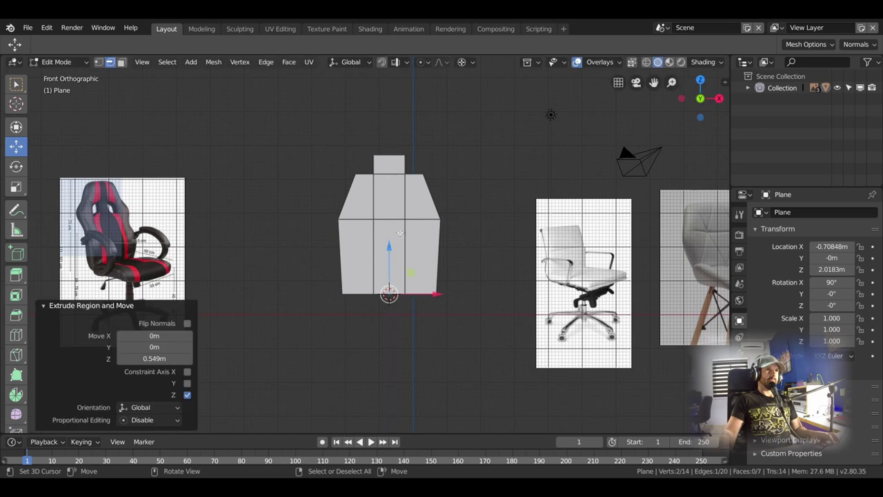
{"action": "scroll", "coordinate": [434, 228], "scroll_direction": "up", "scroll_amount": 1}
{"action": "scroll", "coordinate": [434, 229], "scroll_direction": "down", "scroll_amount": 2}
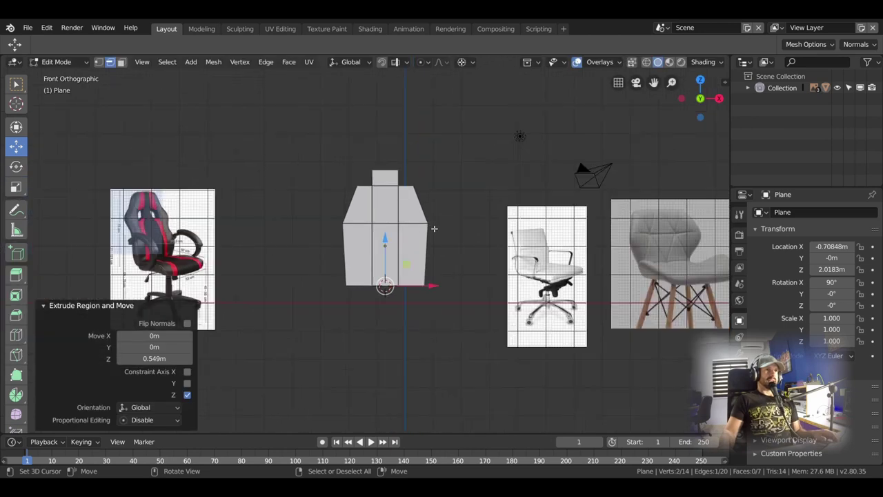
Step: Add a Subdivision Surface modifier with viewport level 2
{"action": "left_click", "coordinate": [739, 337]}
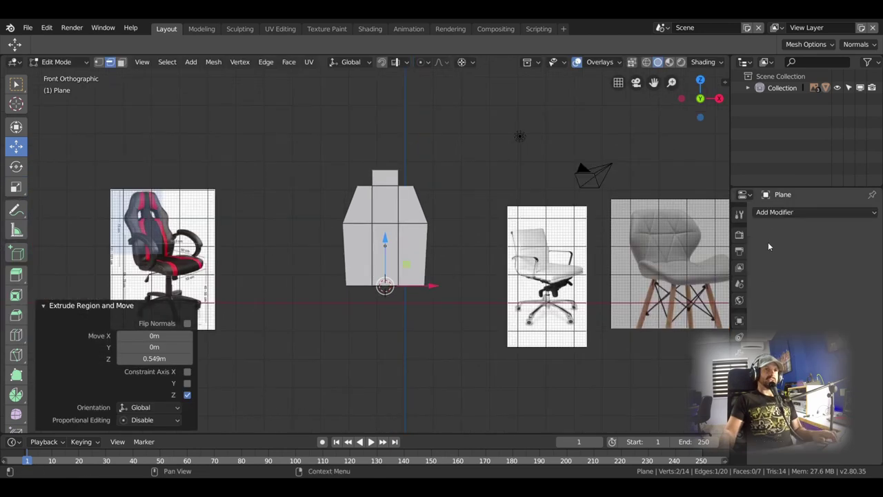
{"action": "left_click", "coordinate": [794, 211]}
{"action": "left_click", "coordinate": [609, 404]}
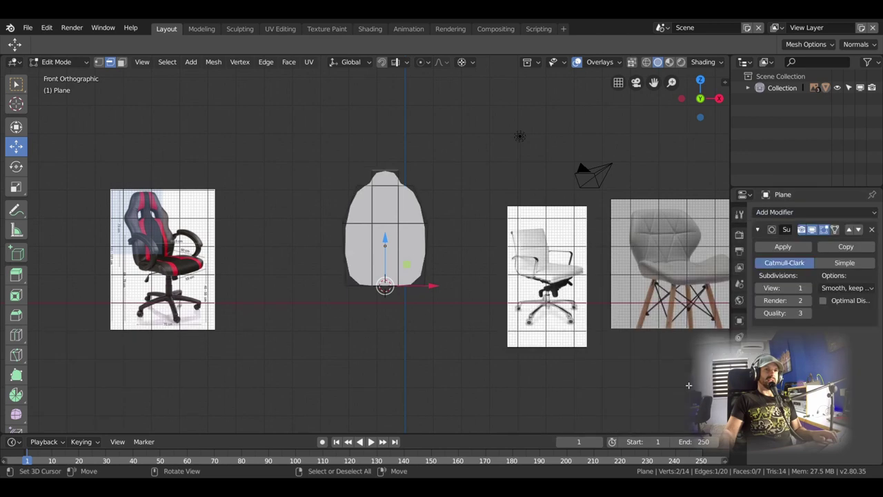
{"action": "left_click", "coordinate": [808, 289]}
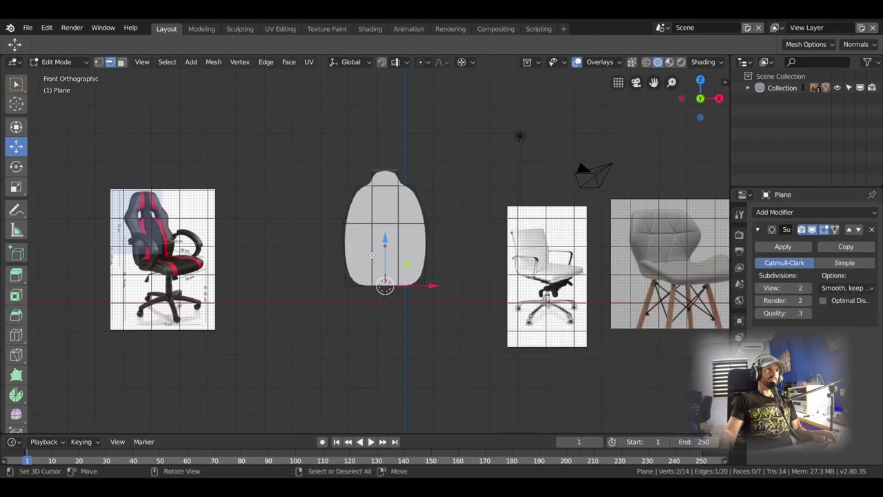
Step: Slide the upper horizontal edge loop higher along the backrest
{"action": "left_click", "coordinate": [424, 225], "text": "alt"}
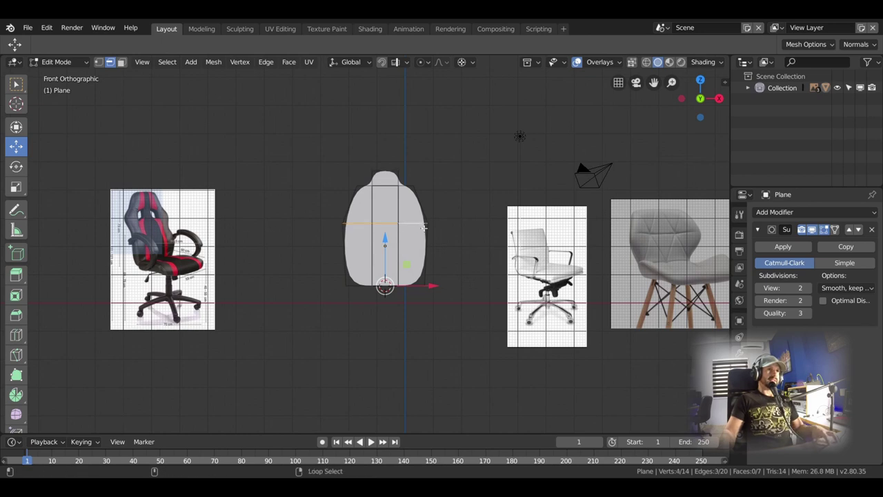
{"action": "key", "text": "g"}
{"action": "key", "text": "g"}
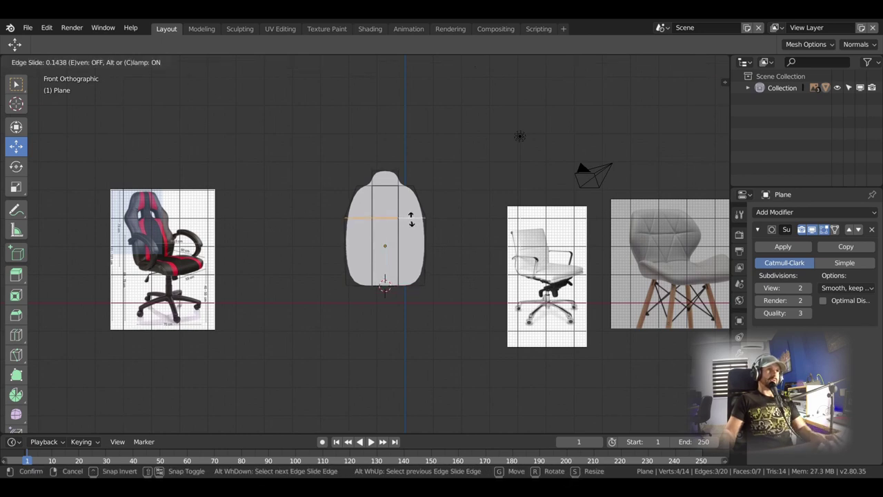
{"action": "left_click", "coordinate": [412, 215]}
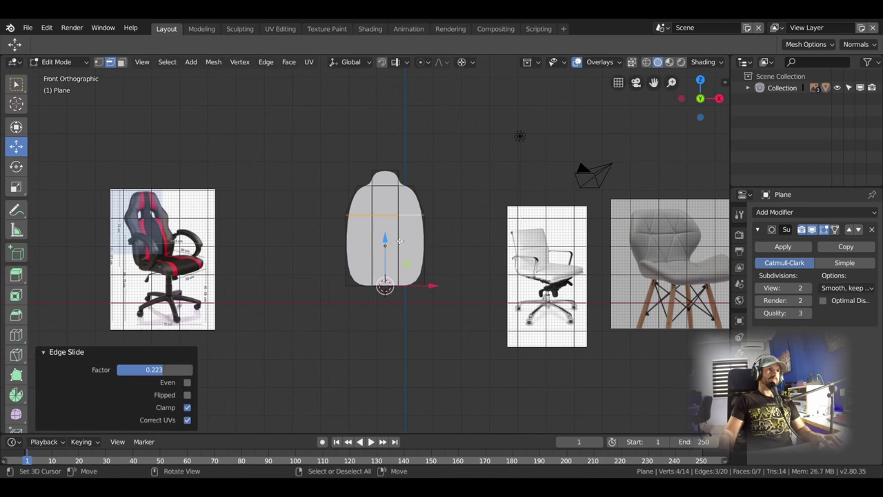
Step: Add a centred middle loop and scale it to 0.723 around the cursor to narrow the waist
{"action": "key", "text": "ctrl+r"}
{"action": "left_click", "coordinate": [390, 247]}
{"action": "right_click", "coordinate": [390, 245]}
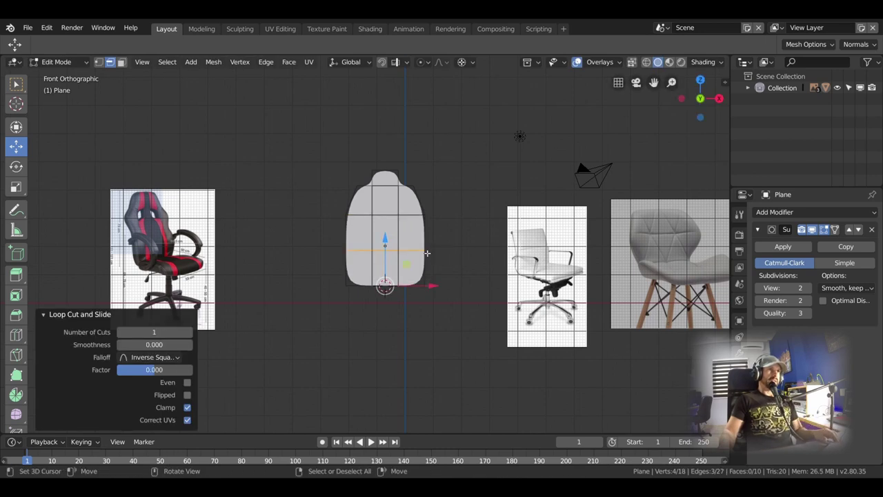
{"action": "left_click", "coordinate": [98, 61]}
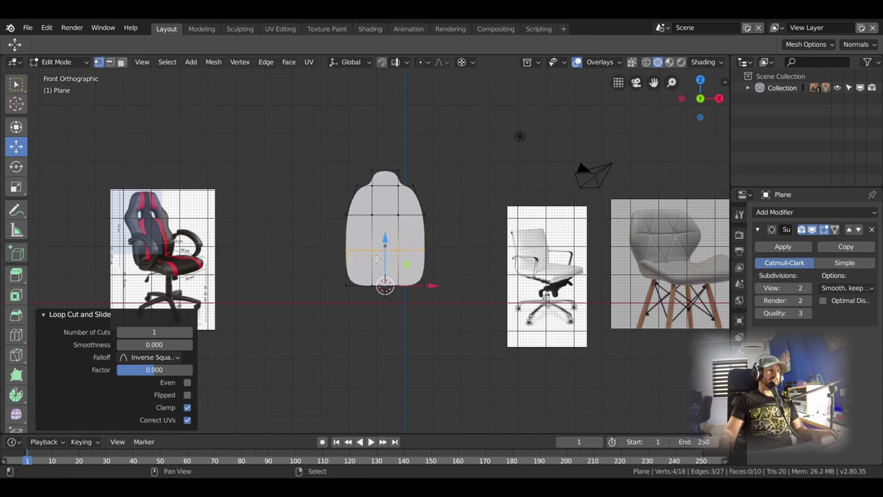
{"action": "key", "text": "shift+s"}
{"action": "left_click", "coordinate": [355, 321]}
{"action": "key", "text": "s"}
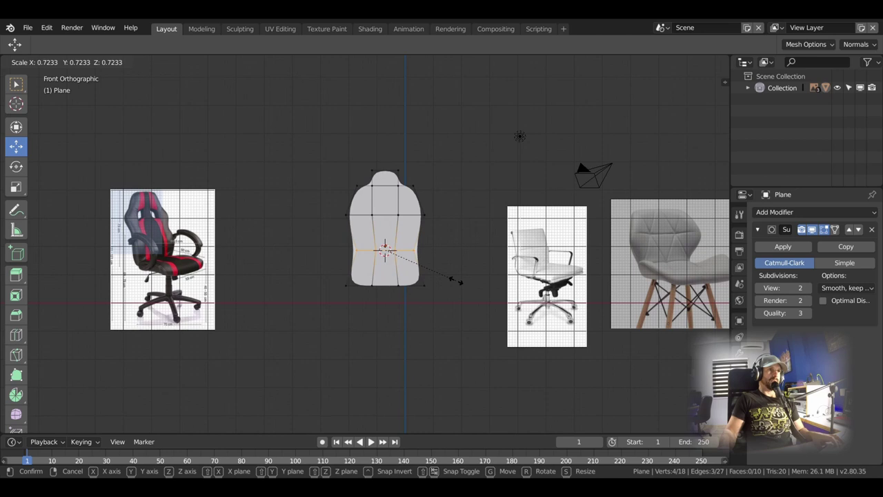
{"action": "left_click", "coordinate": [455, 280]}
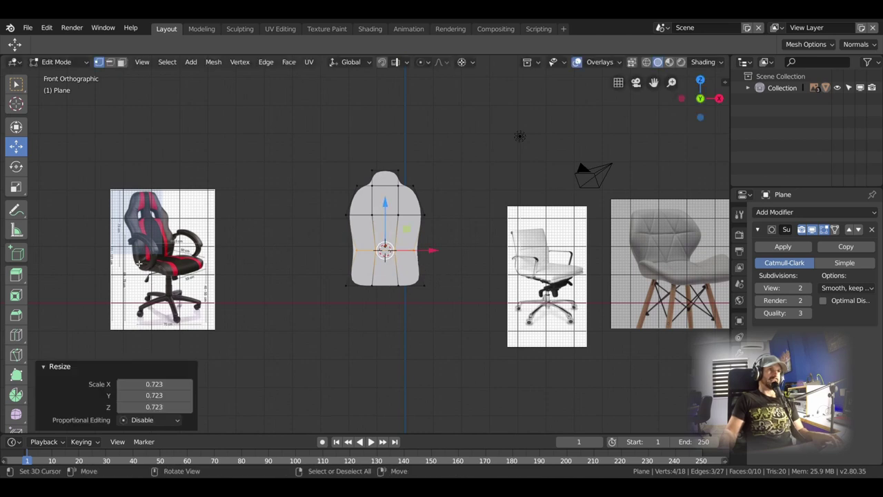
{"action": "middle_click_drag", "start_coordinate": [371, 268], "coordinate": [297, 272]}
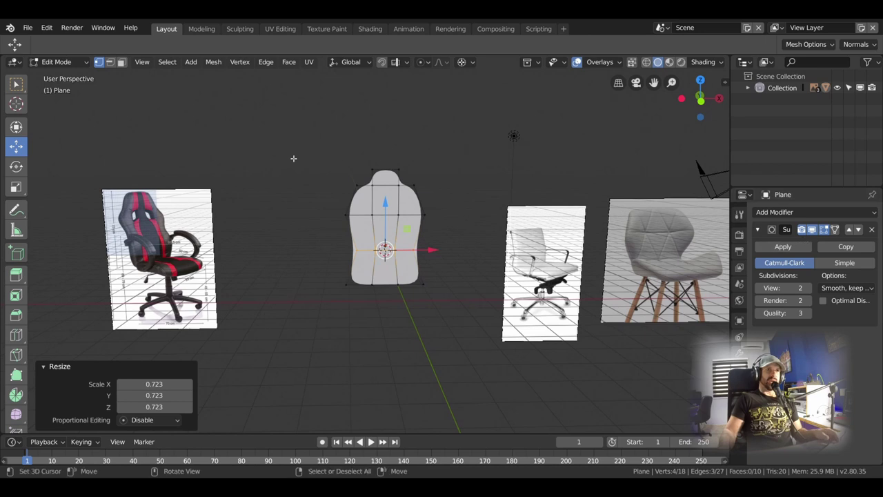
Step: Select the whole backrest mesh and try an extrusion, then inspect its thickness
{"action": "key", "text": "Tab"}
{"action": "middle_click_drag", "start_coordinate": [360, 222], "coordinate": [410, 249]}
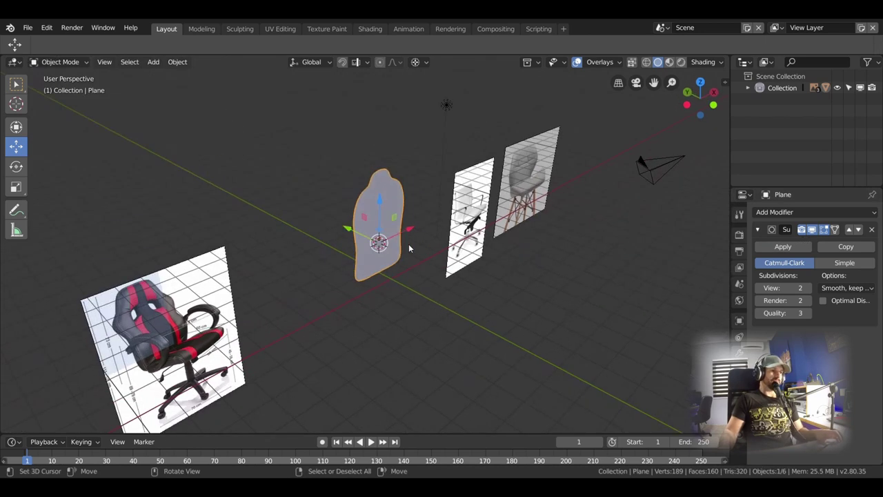
{"action": "key", "text": "Tab"}
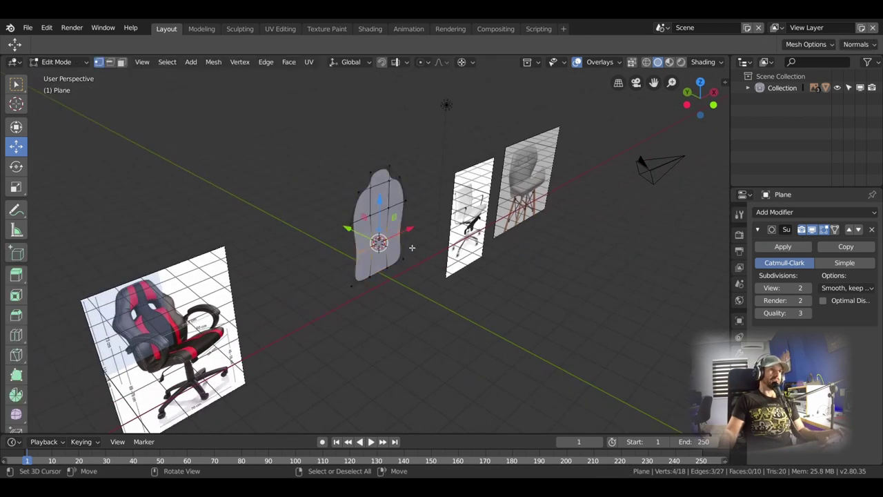
{"action": "key", "text": "a"}
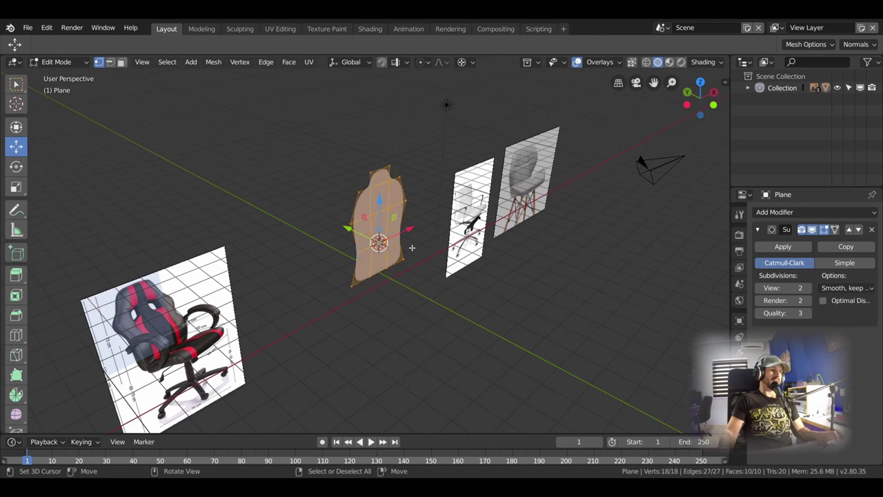
{"action": "key", "text": "e"}
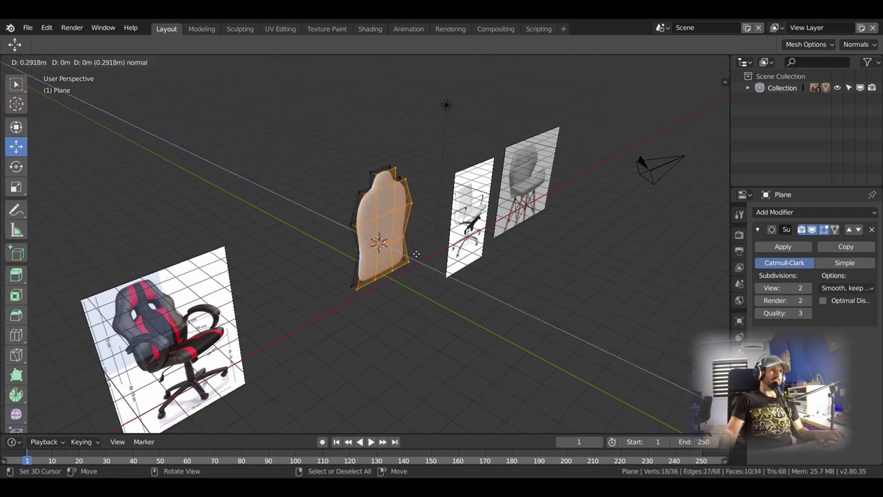
{"action": "left_click", "coordinate": [420, 260]}
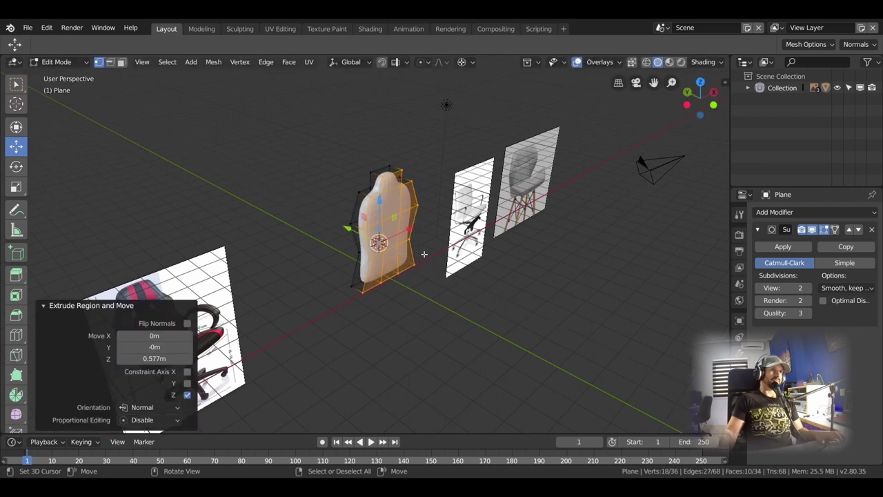
{"action": "mouse_move", "coordinate": [424, 254]}
{"action": "middle_mouse_down"}
{"action": "mouse_move", "coordinate": [391, 229]}
{"action": "mouse_move", "coordinate": [402, 236]}
{"action": "mouse_move", "coordinate": [320, 239]}
{"action": "mouse_move", "coordinate": [396, 240]}
{"action": "mouse_move", "coordinate": [392, 177]}
{"action": "mouse_move", "coordinate": [432, 291]}
{"action": "middle_mouse_up"}
Step: Add a centred vertical loop down the backrest and switch to front view
{"action": "key", "text": "ctrl+r"}
{"action": "left_click", "coordinate": [392, 177]}
{"action": "right_click", "coordinate": [392, 176]}
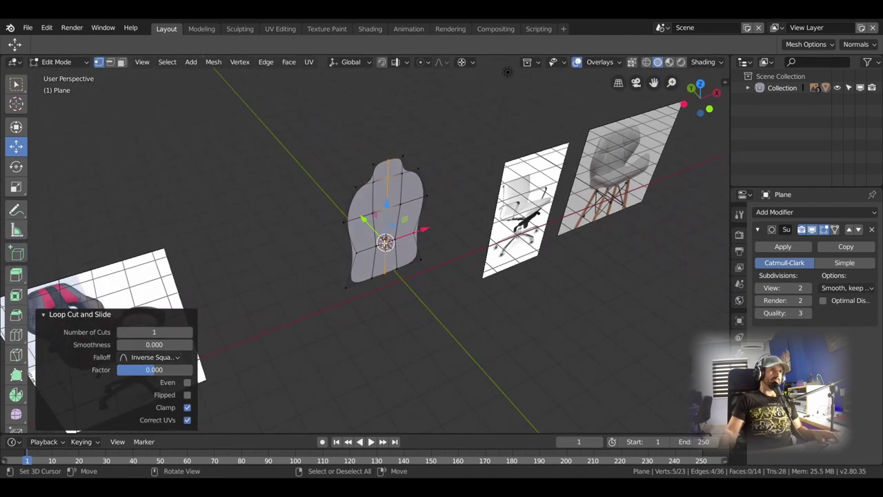
{"action": "key", "text": "KP_1"}
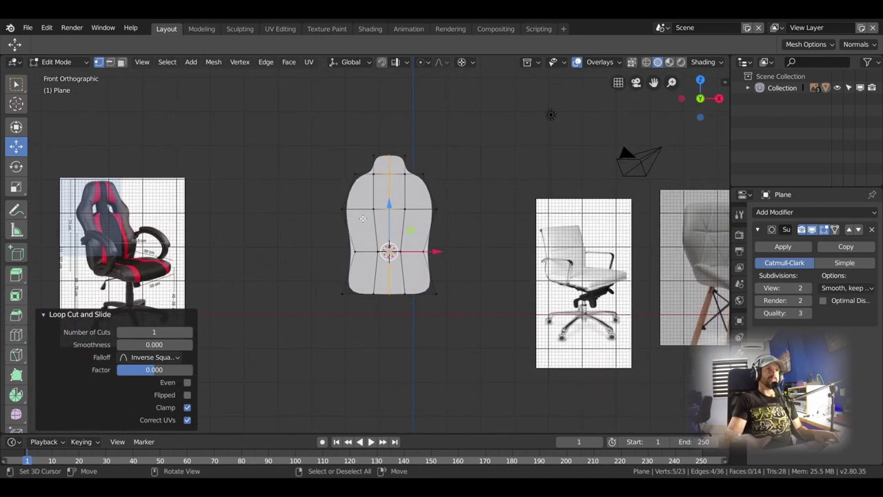
Step: Box-select the left half of the backrest and delete its faces
{"action": "key", "text": "b"}
{"action": "mouse_move", "coordinate": [276, 112]}
{"action": "left_mouse_down"}
{"action": "mouse_move", "coordinate": [350, 311]}
{"action": "mouse_move", "coordinate": [400, 306]}
{"action": "left_mouse_up"}
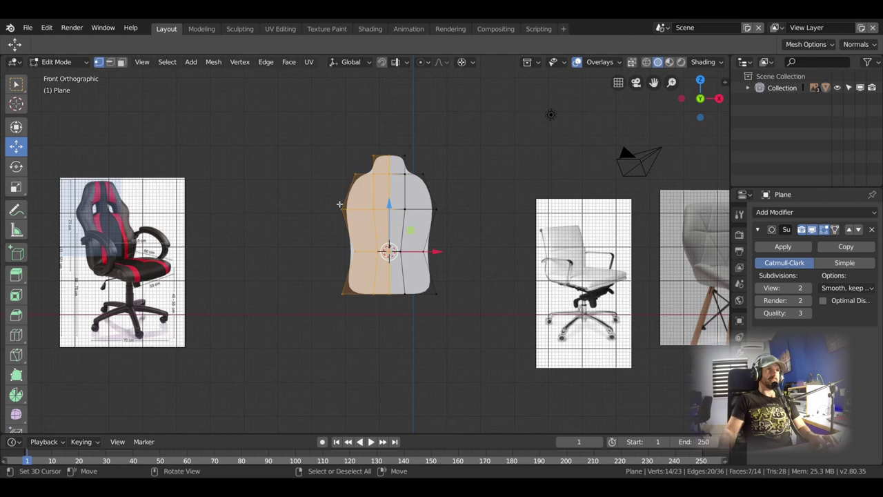
{"action": "key", "text": "x"}
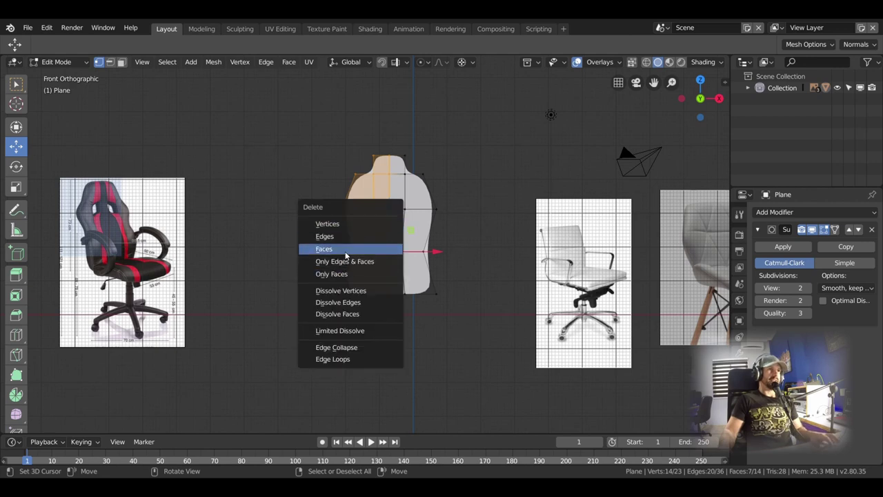
{"action": "left_click", "coordinate": [347, 250]}
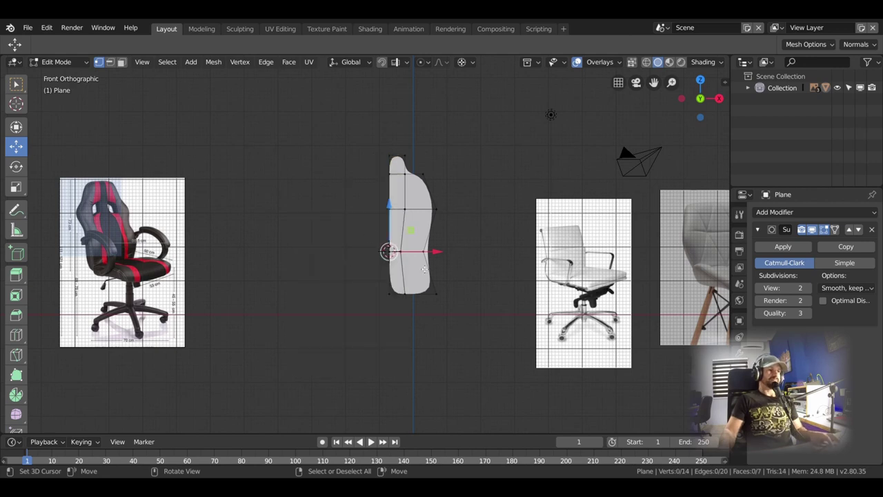
Step: Snap the 3D cursor to the centre-edge vertices and return to Object Mode
{"action": "left_click", "coordinate": [390, 253], "text": "shift"}
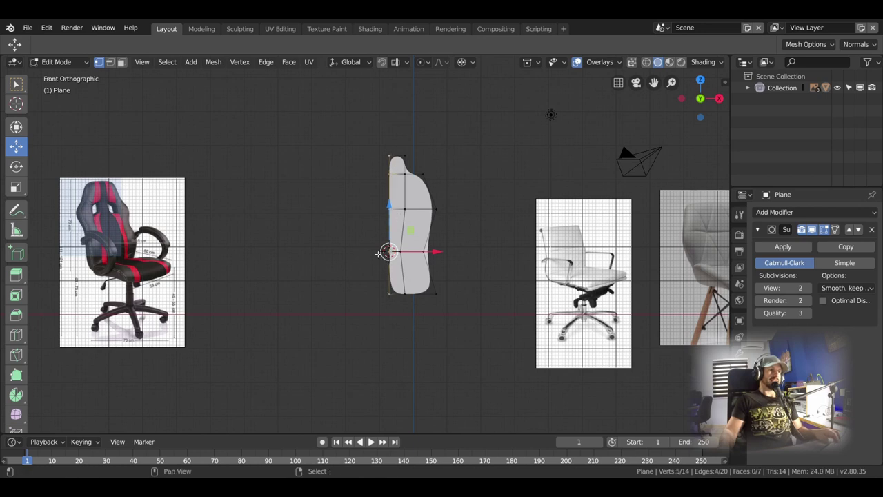
{"action": "key", "text": "shift+s"}
{"action": "left_click", "coordinate": [347, 319]}
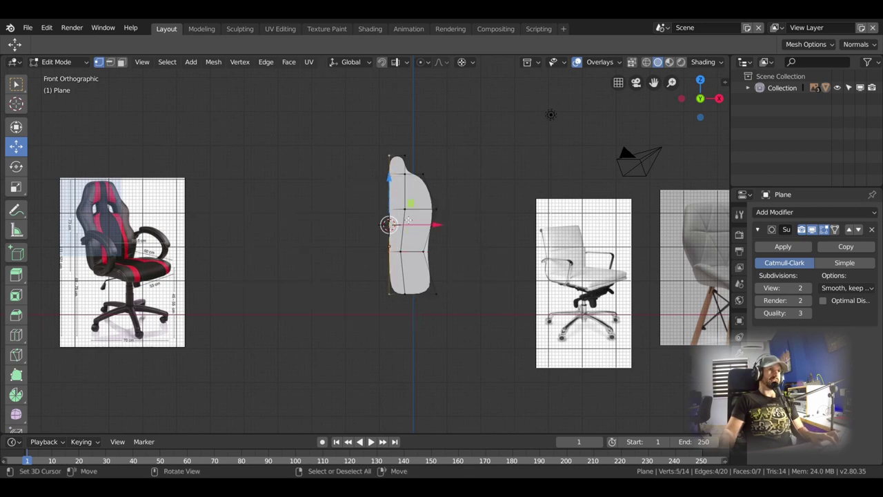
{"action": "key", "text": "Tab"}
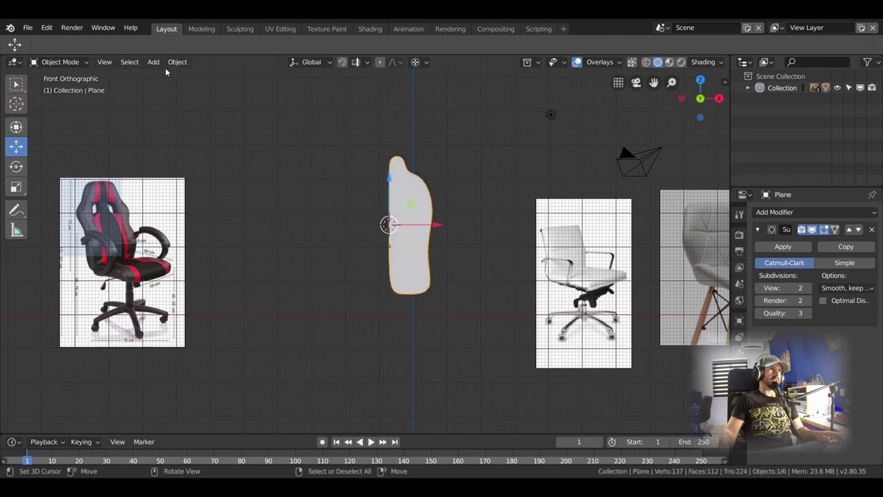
Step: Set the origin to the 3D cursor and add a Mirror modifier ordered above Subdivision Surface
{"action": "left_click", "coordinate": [179, 63]}
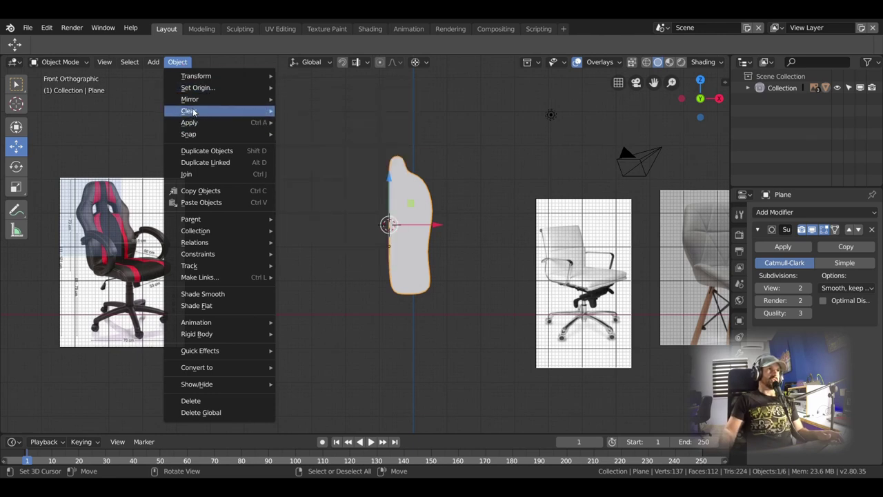
{"action": "mouse_move", "coordinate": [198, 88]}
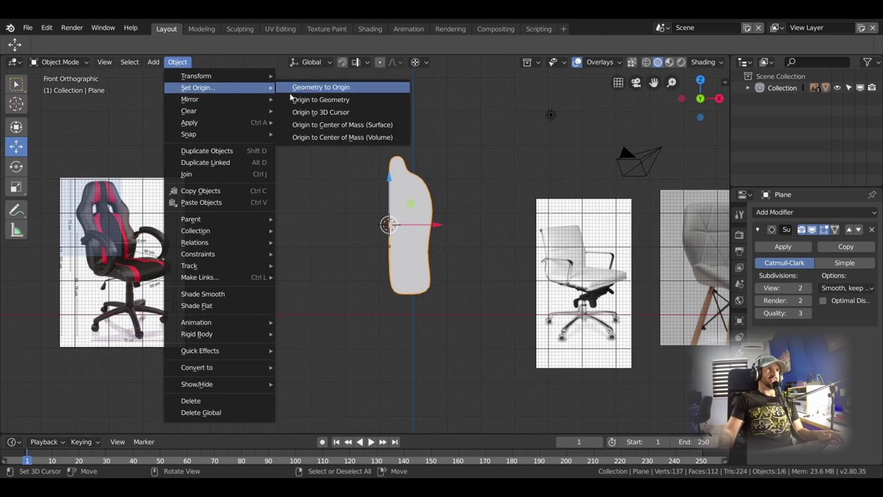
{"action": "left_click", "coordinate": [314, 111]}
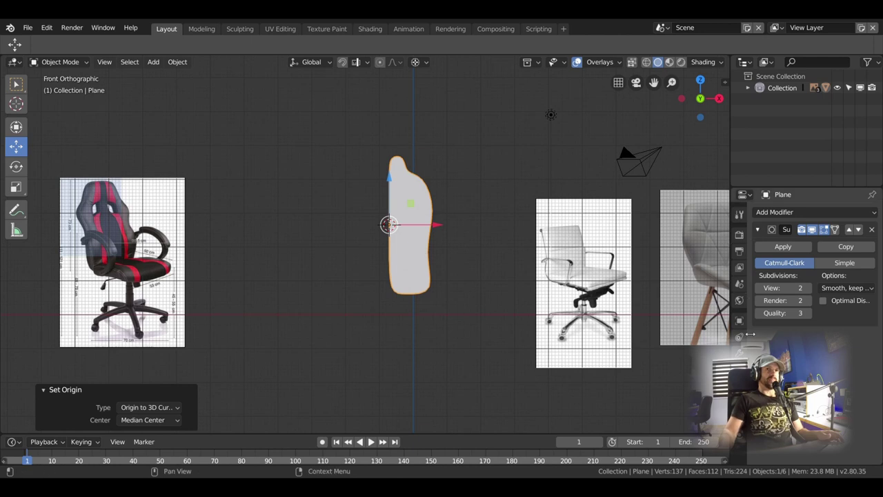
{"action": "left_click", "coordinate": [767, 213]}
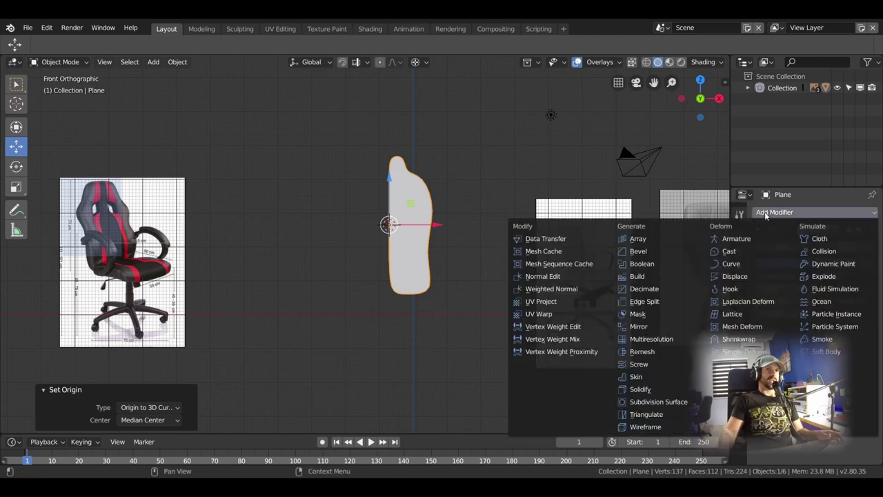
{"action": "left_click", "coordinate": [635, 326]}
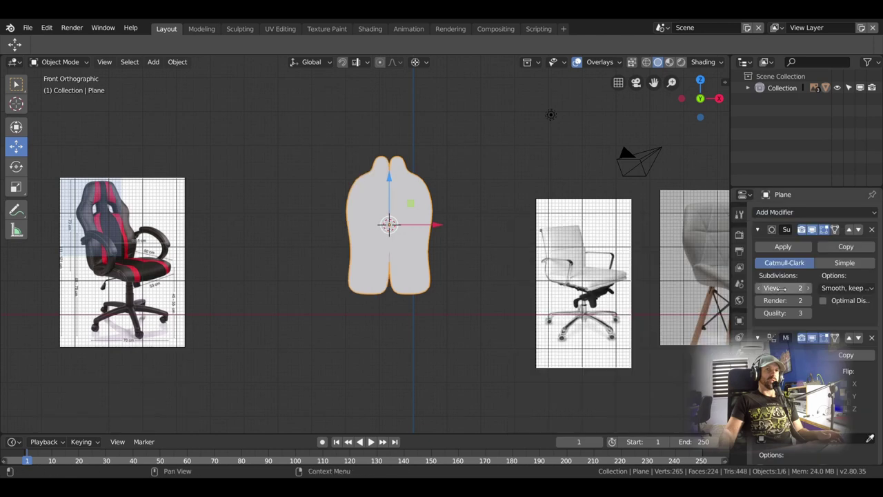
{"action": "left_click", "coordinate": [849, 337]}
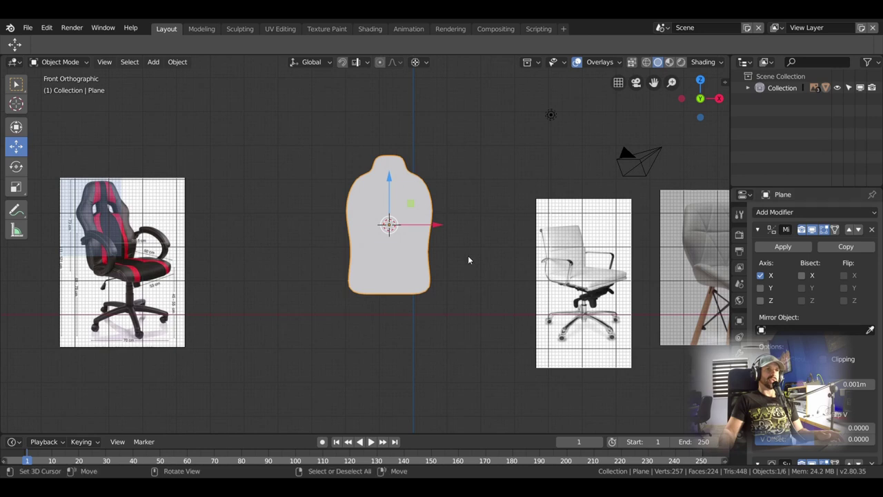
{"action": "scroll", "coordinate": [397, 247], "scroll_direction": "up", "scroll_amount": 1}
{"action": "key", "text": "Tab"}
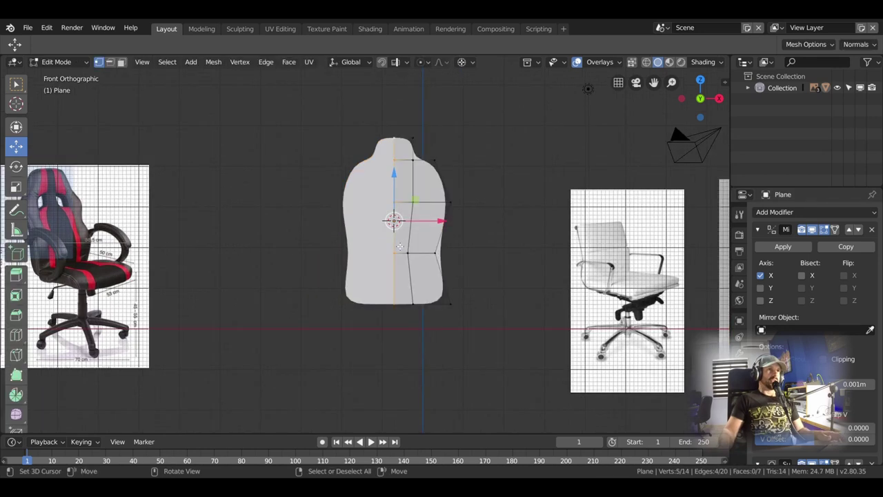
Step: Shift backrest vertex sets along Y in side view, one of them by 0.275 m
{"action": "key", "text": "Tab"}
{"action": "key", "text": "Tab"}
{"action": "key", "text": "Tab"}
{"action": "middle_click_drag", "start_coordinate": [399, 246], "coordinate": [409, 238]}
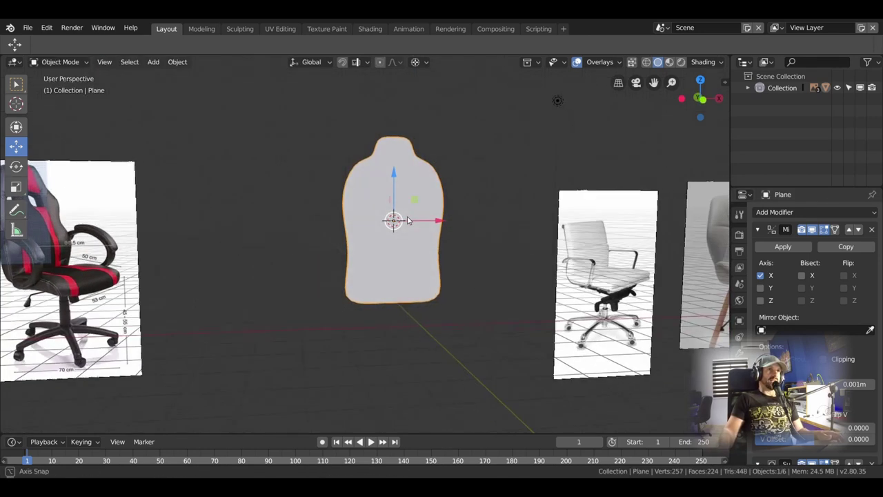
{"action": "key", "text": "Tab"}
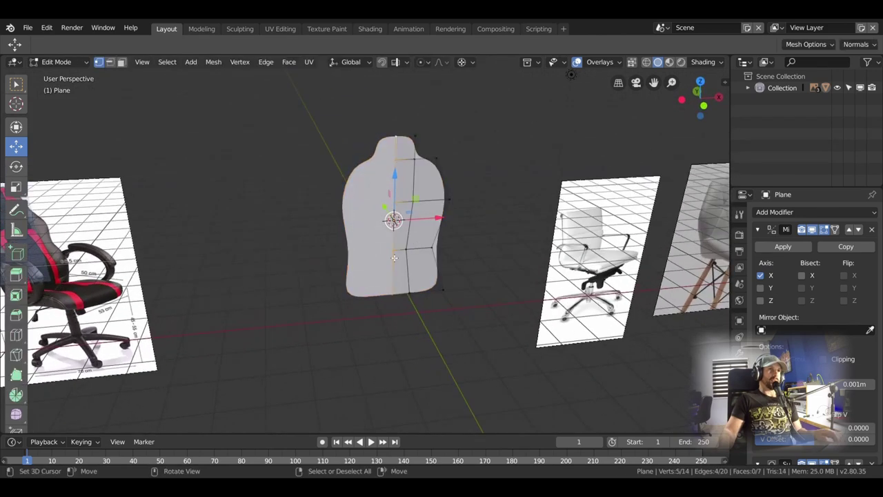
{"action": "middle_click_drag", "start_coordinate": [392, 295], "coordinate": [366, 207]}
{"action": "key", "text": "g"}
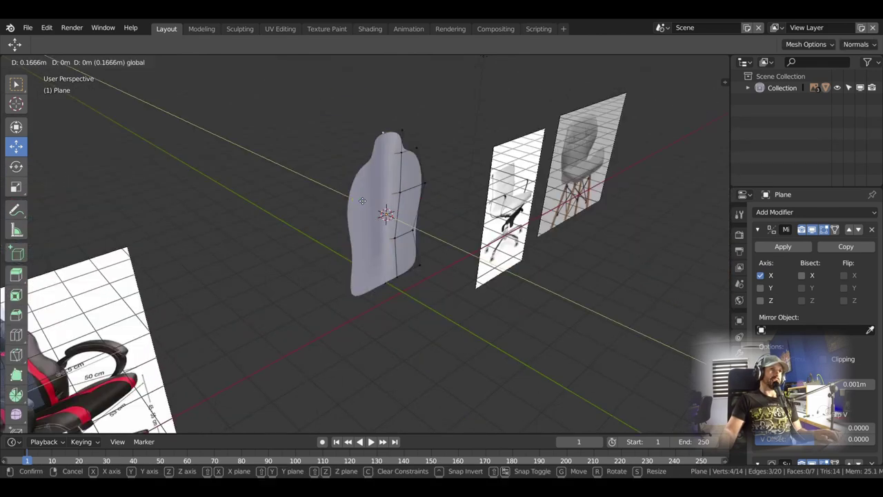
{"action": "left_click", "coordinate": [359, 198]}
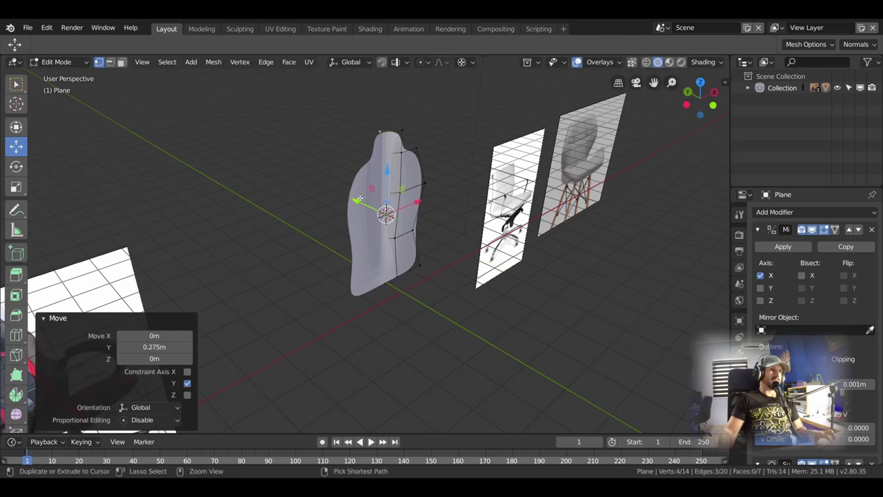
{"action": "left_click", "coordinate": [403, 187]}
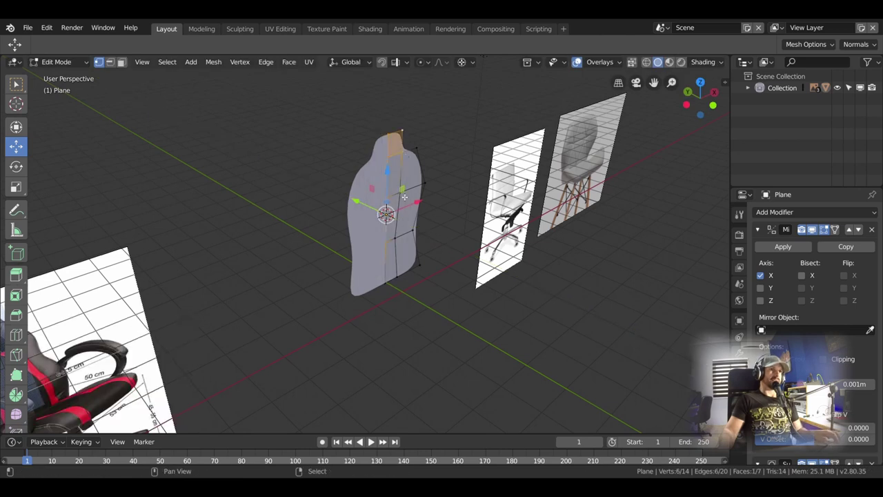
{"action": "key", "text": "g"}
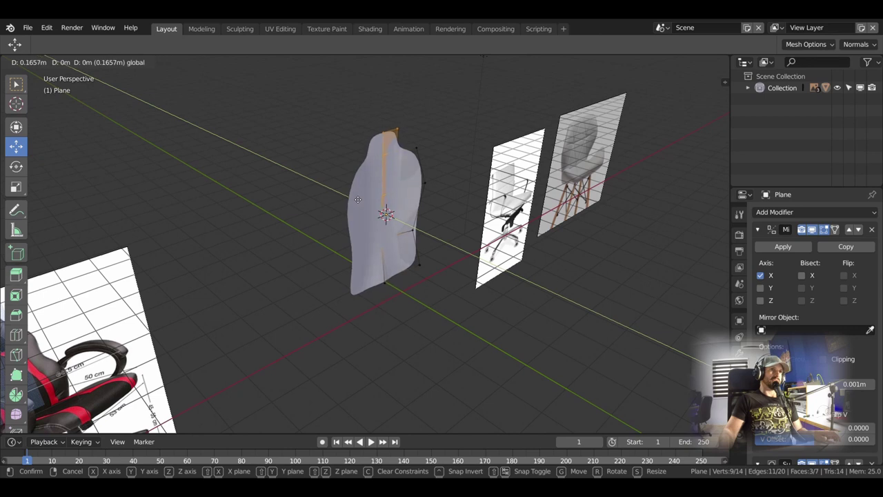
{"action": "left_click", "coordinate": [359, 199]}
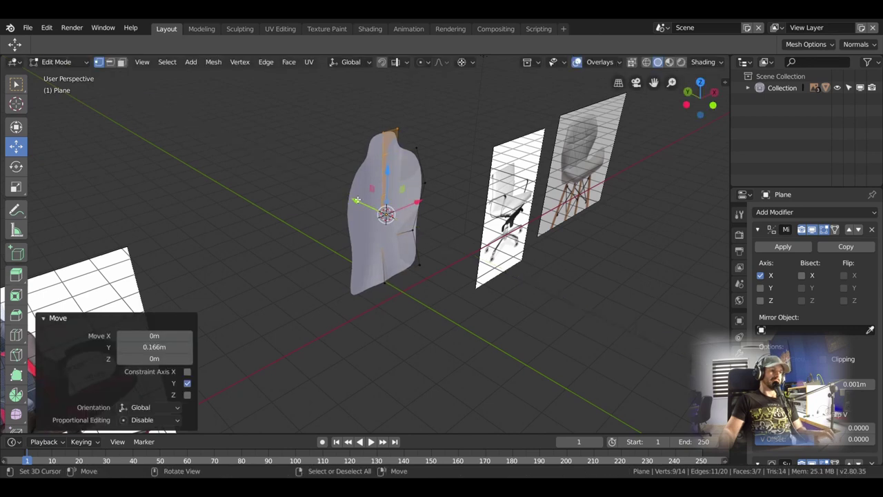
Step: Push the central vertex strip 0.193 m along Y to curve the backrest
{"action": "left_click", "coordinate": [373, 201]}
{"action": "key", "text": "g"}
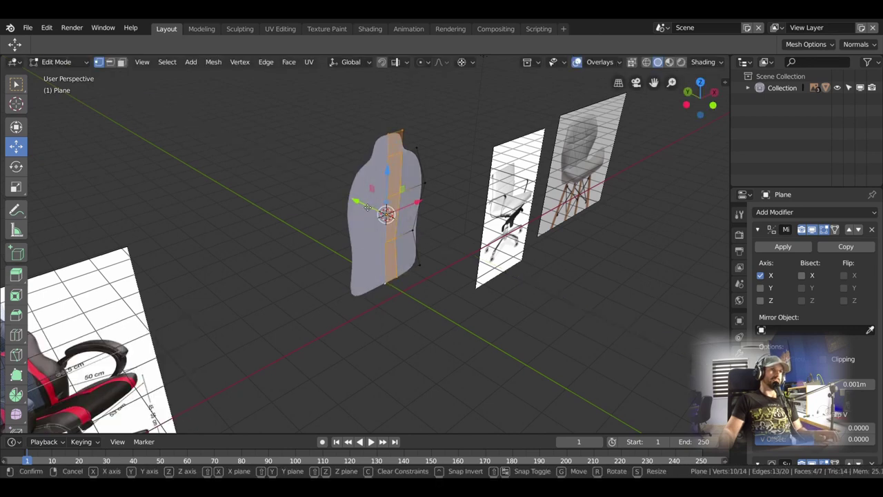
{"action": "left_click", "coordinate": [364, 202]}
{"action": "mouse_move", "coordinate": [364, 202]}
{"action": "middle_mouse_down"}
{"action": "mouse_move", "coordinate": [268, 246]}
{"action": "mouse_move", "coordinate": [418, 254]}
{"action": "mouse_move", "coordinate": [384, 238]}
{"action": "middle_mouse_up"}
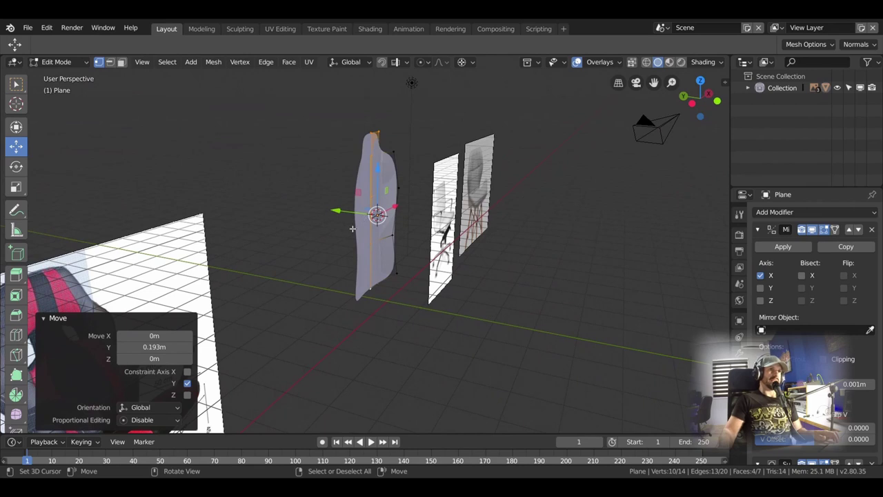
{"action": "mouse_move", "coordinate": [352, 196]}
{"action": "middle_mouse_down"}
{"action": "mouse_move", "coordinate": [262, 215]}
{"action": "mouse_move", "coordinate": [422, 218]}
{"action": "middle_mouse_up"}
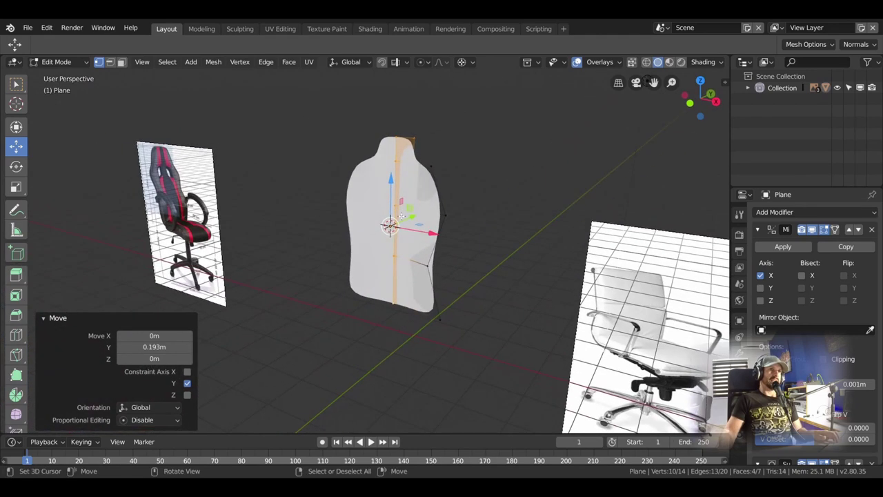
Step: Deselect all and turn off the Subdivision modifier's edit-mode smoothed display
{"action": "left_click", "coordinate": [465, 214]}
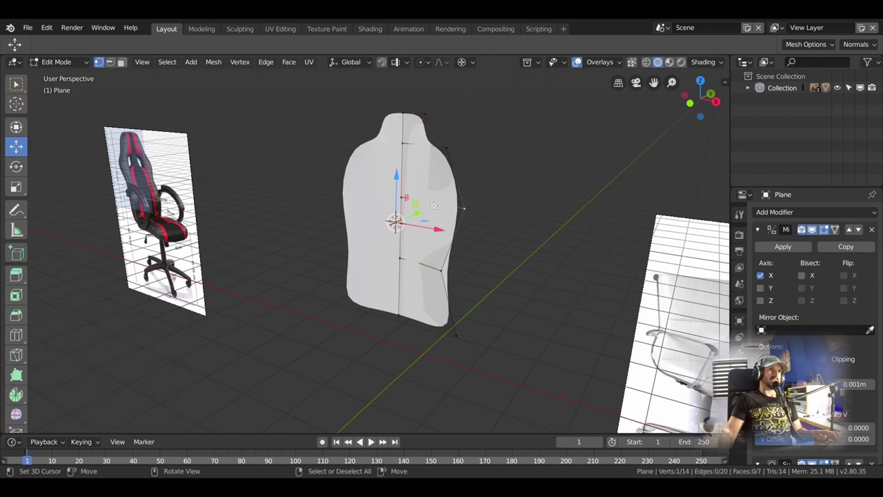
{"action": "left_click", "coordinate": [813, 229]}
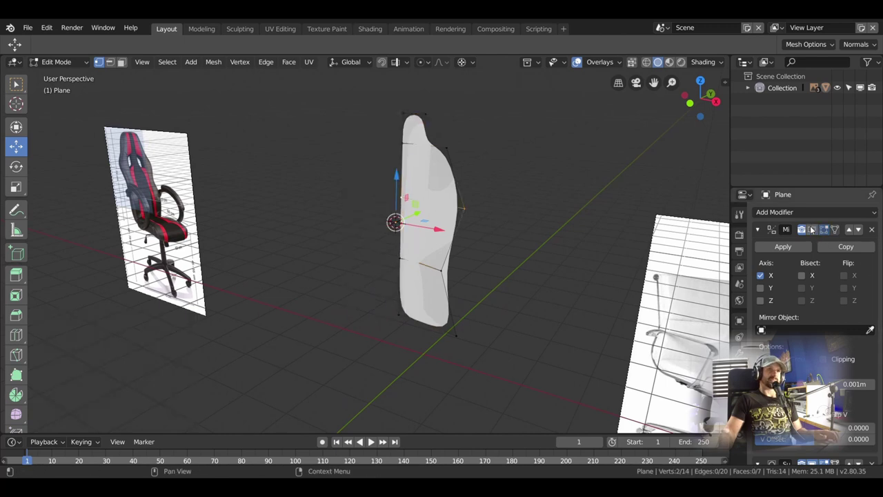
{"action": "left_click", "coordinate": [813, 229]}
{"action": "scroll", "coordinate": [764, 269], "scroll_direction": "down", "scroll_amount": 2}
{"action": "scroll", "coordinate": [763, 270], "scroll_direction": "up", "scroll_amount": 2}
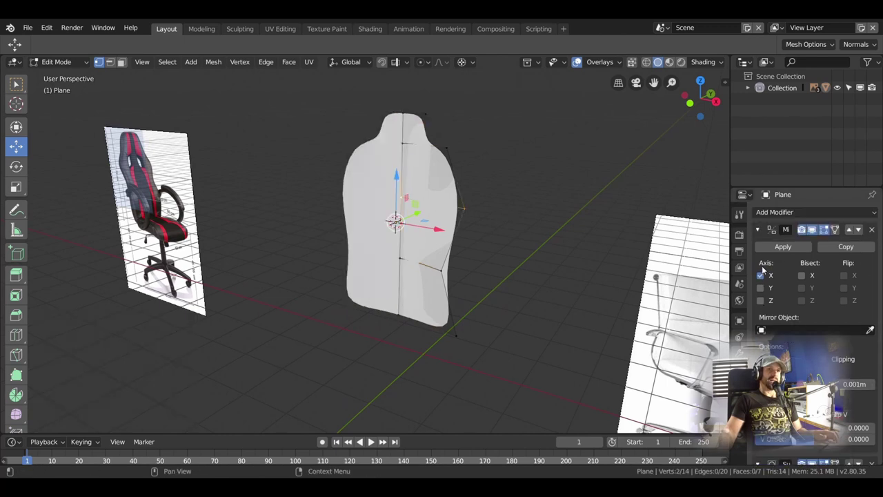
{"action": "left_click", "coordinate": [756, 230]}
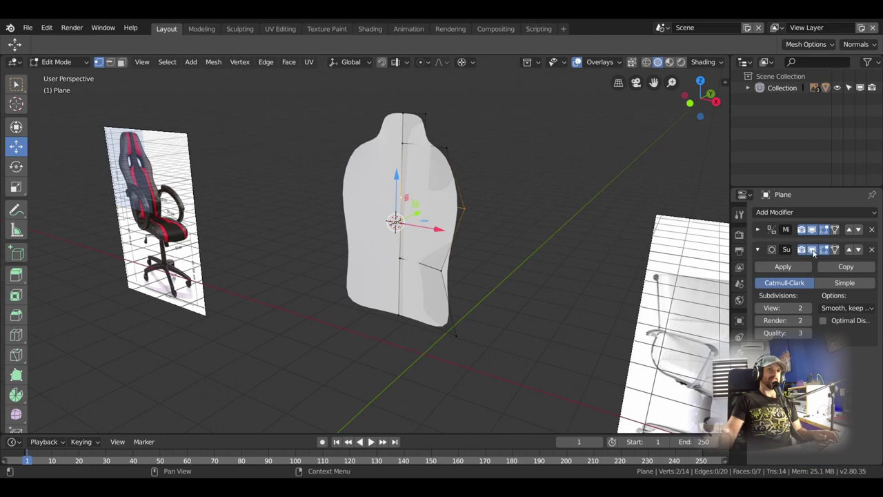
{"action": "left_click", "coordinate": [812, 250]}
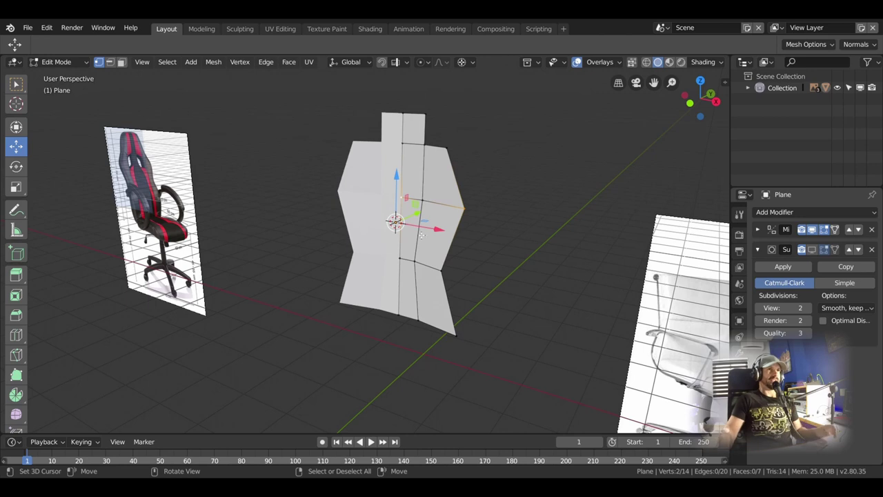
Step: Move the upper outer backrest vertices forward along Y, re-enable smoothing display, and return to Object Mode
{"action": "mouse_move", "coordinate": [460, 233]}
{"action": "middle_mouse_down"}
{"action": "mouse_move", "coordinate": [432, 239]}
{"action": "mouse_move", "coordinate": [454, 226]}
{"action": "mouse_move", "coordinate": [446, 227]}
{"action": "mouse_move", "coordinate": [440, 237]}
{"action": "middle_mouse_up"}
{"action": "left_click", "coordinate": [435, 220]}
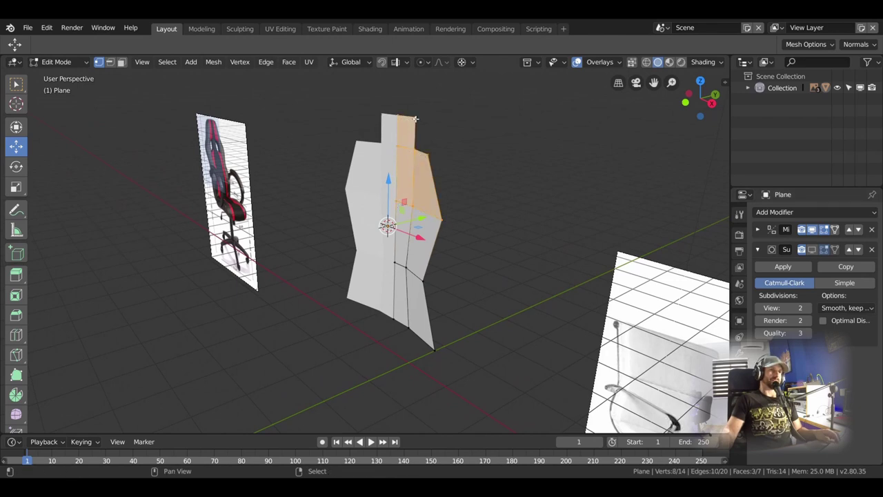
{"action": "middle_click_drag", "start_coordinate": [458, 183], "coordinate": [418, 183]}
{"action": "key", "text": "g"}
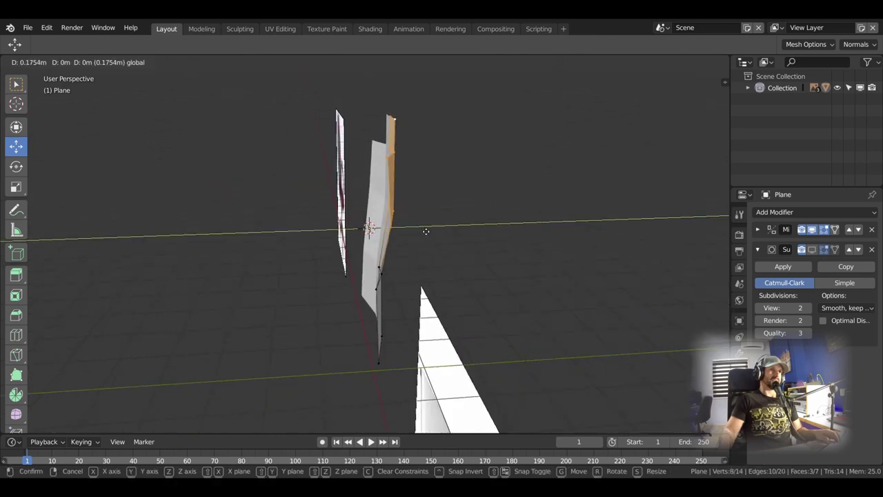
{"action": "left_click", "coordinate": [427, 232]}
{"action": "mouse_move", "coordinate": [455, 248]}
{"action": "middle_mouse_down"}
{"action": "mouse_move", "coordinate": [388, 211]}
{"action": "mouse_move", "coordinate": [400, 222]}
{"action": "mouse_move", "coordinate": [385, 188]}
{"action": "mouse_move", "coordinate": [397, 200]}
{"action": "middle_mouse_up"}
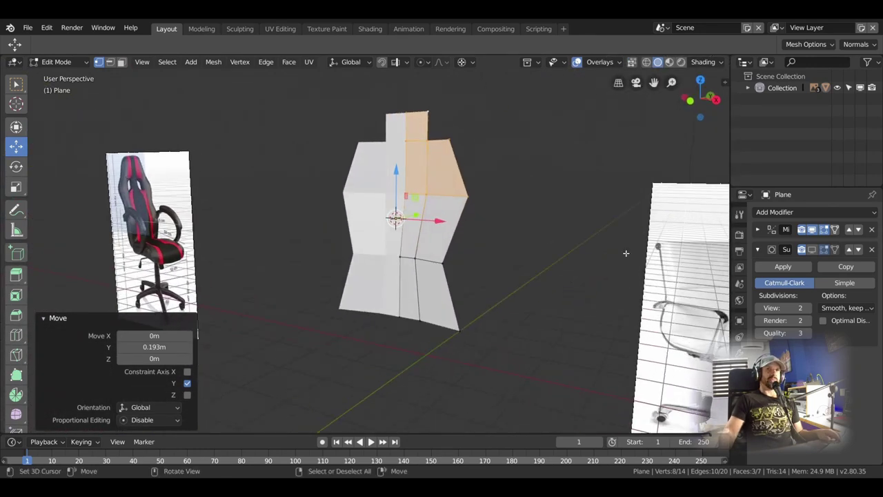
{"action": "left_click", "coordinate": [812, 250]}
{"action": "mouse_move", "coordinate": [455, 276]}
{"action": "middle_mouse_down"}
{"action": "mouse_move", "coordinate": [464, 283]}
{"action": "mouse_move", "coordinate": [298, 271]}
{"action": "mouse_move", "coordinate": [465, 274]}
{"action": "middle_mouse_up"}
{"action": "key", "text": "Tab"}
{"action": "right_click", "coordinate": [466, 273]}
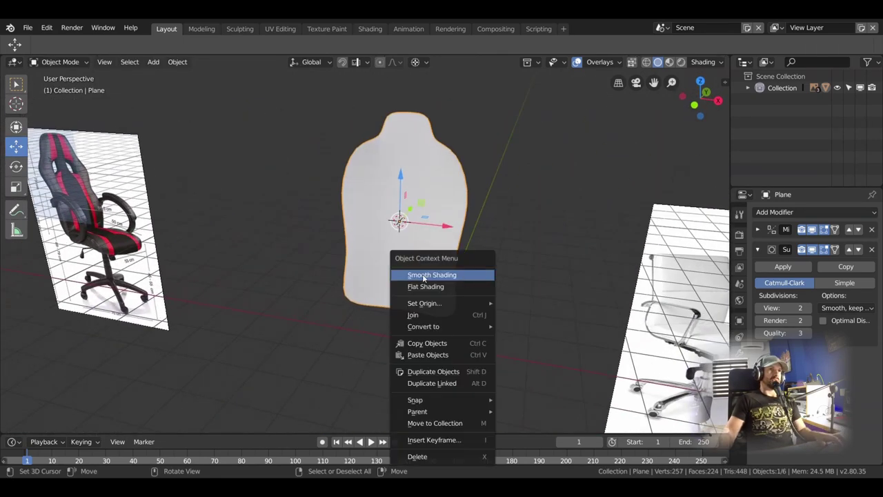
Step: Shade the backrest smooth, display it with the red MatCap, and re-enter Edit Mode
{"action": "left_click", "coordinate": [424, 276]}
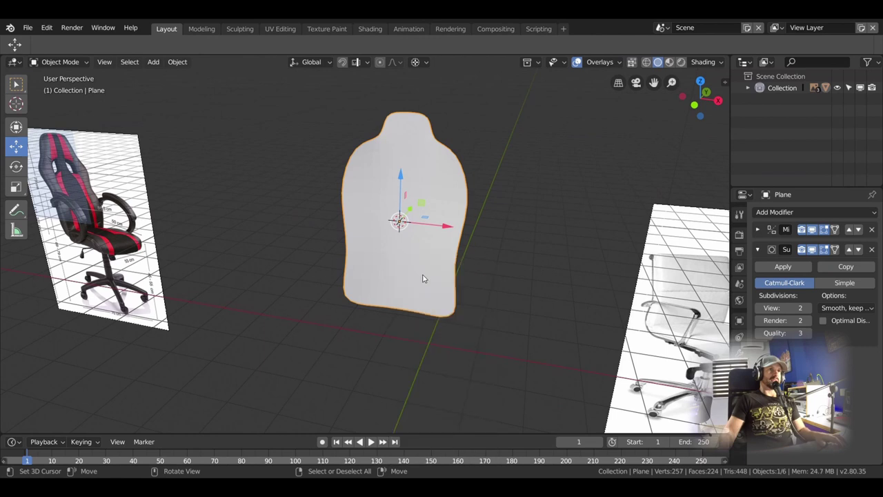
{"action": "left_click", "coordinate": [702, 62]}
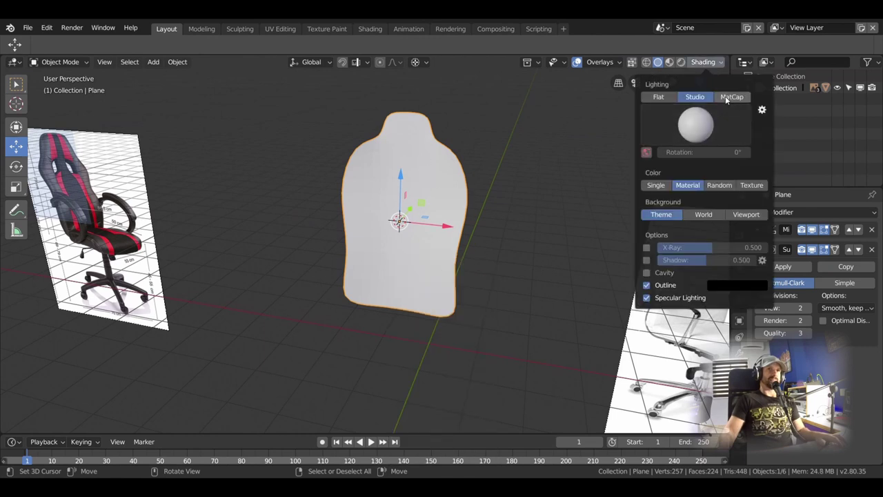
{"action": "left_click", "coordinate": [725, 98]}
{"action": "left_click", "coordinate": [696, 124]}
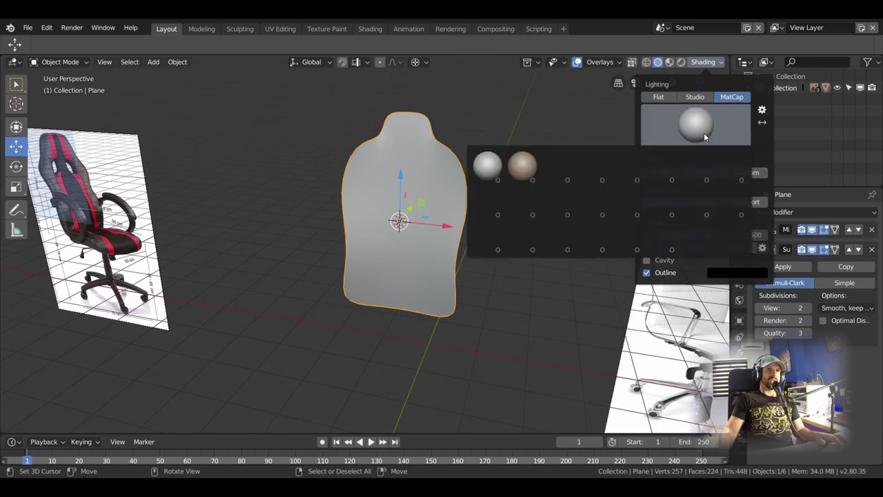
{"action": "left_click", "coordinate": [554, 208]}
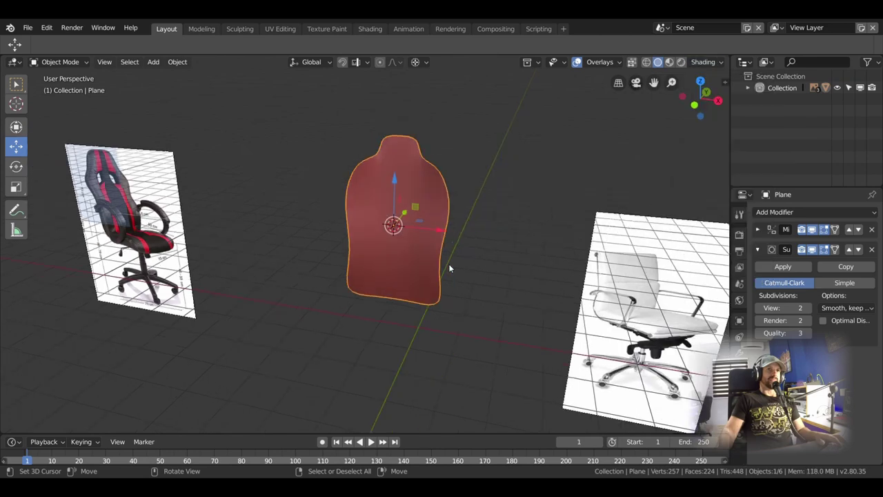
{"action": "mouse_move", "coordinate": [448, 263]}
{"action": "middle_mouse_down"}
{"action": "mouse_move", "coordinate": [464, 243]}
{"action": "mouse_move", "coordinate": [481, 238]}
{"action": "mouse_move", "coordinate": [451, 248]}
{"action": "mouse_move", "coordinate": [434, 187]}
{"action": "mouse_move", "coordinate": [425, 265]}
{"action": "mouse_move", "coordinate": [439, 236]}
{"action": "mouse_move", "coordinate": [423, 216]}
{"action": "middle_mouse_up"}
{"action": "scroll", "coordinate": [427, 166], "scroll_direction": "up", "scroll_amount": 3}
{"action": "scroll", "coordinate": [441, 249], "scroll_direction": "up", "scroll_amount": 2}
{"action": "scroll", "coordinate": [439, 236], "scroll_direction": "down", "scroll_amount": 2}
{"action": "scroll", "coordinate": [394, 241], "scroll_direction": "down", "scroll_amount": 2}
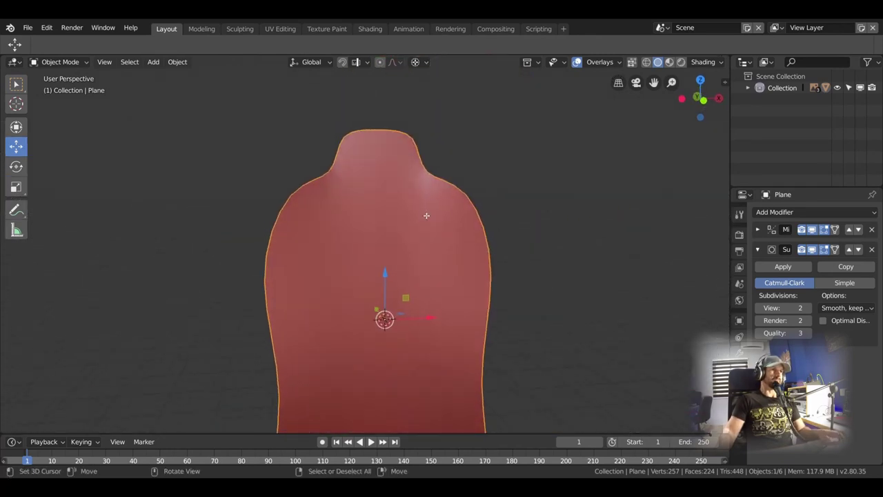
{"action": "key", "text": "Tab"}
{"action": "scroll", "coordinate": [426, 213], "scroll_direction": "up", "scroll_amount": 1}
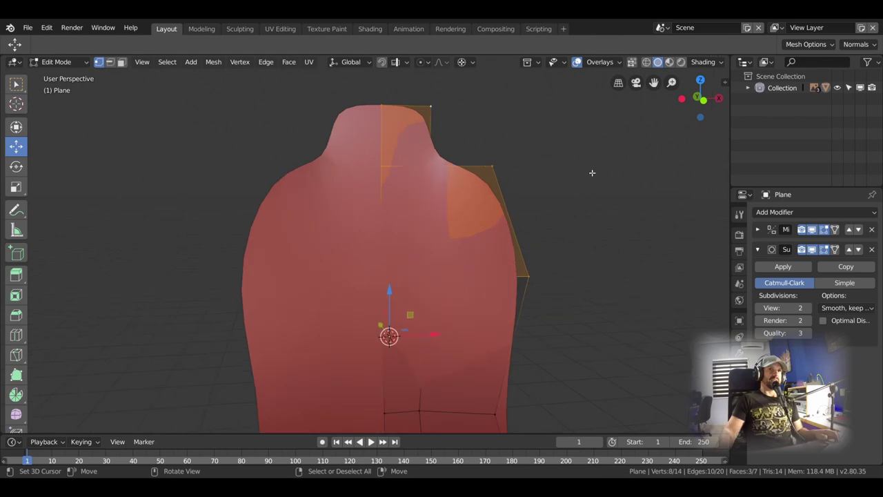
Step: Compare the cage and smoothed views, try an extrusion on the backrest, then undo it
{"action": "left_click", "coordinate": [812, 249]}
{"action": "mouse_move", "coordinate": [457, 195]}
{"action": "middle_mouse_down"}
{"action": "mouse_move", "coordinate": [380, 189]}
{"action": "mouse_move", "coordinate": [333, 203]}
{"action": "mouse_move", "coordinate": [341, 211]}
{"action": "mouse_move", "coordinate": [375, 193]}
{"action": "middle_mouse_up"}
{"action": "scroll", "coordinate": [414, 249], "scroll_direction": "down", "scroll_amount": 4}
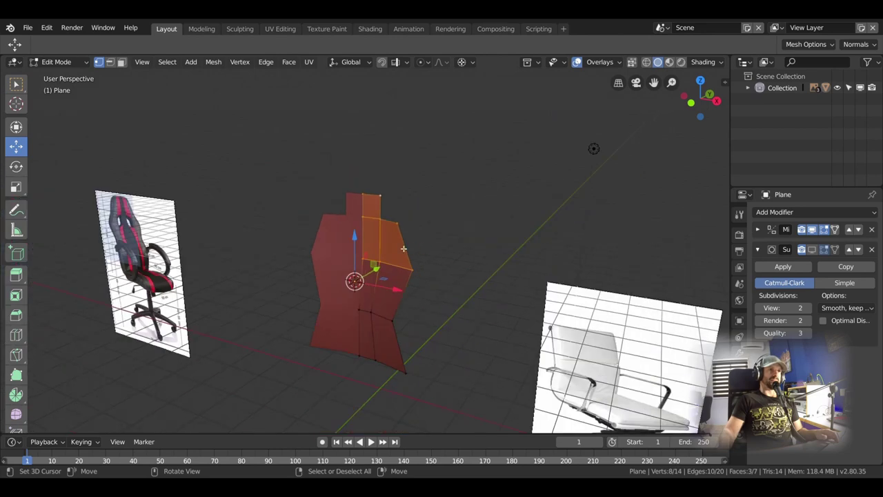
{"action": "middle_click_drag", "start_coordinate": [403, 248], "coordinate": [456, 253]}
{"action": "middle_click_drag", "start_coordinate": [446, 292], "coordinate": [483, 286]}
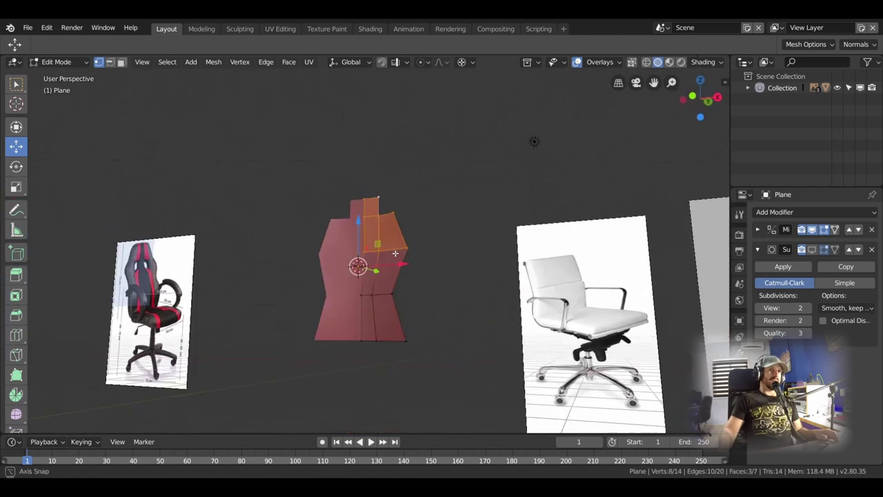
{"action": "left_click", "coordinate": [812, 249]}
{"action": "middle_click_drag", "start_coordinate": [400, 276], "coordinate": [427, 281]}
{"action": "key", "text": "a"}
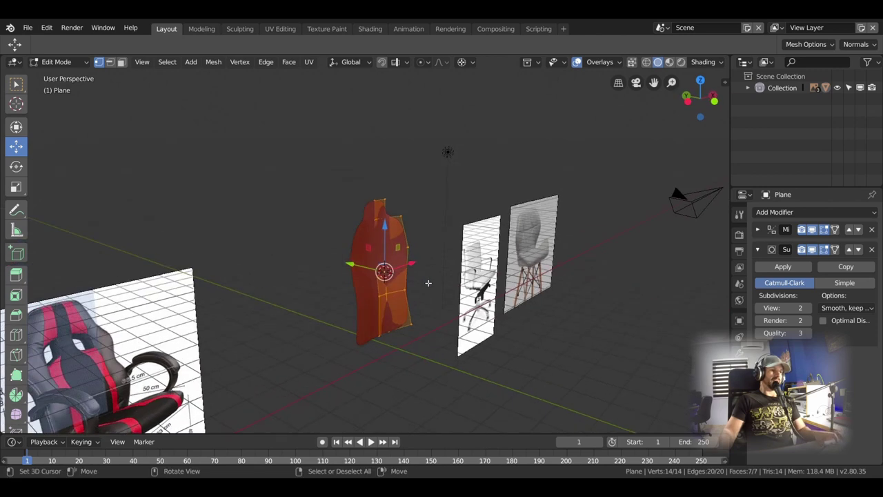
{"action": "key", "text": "e"}
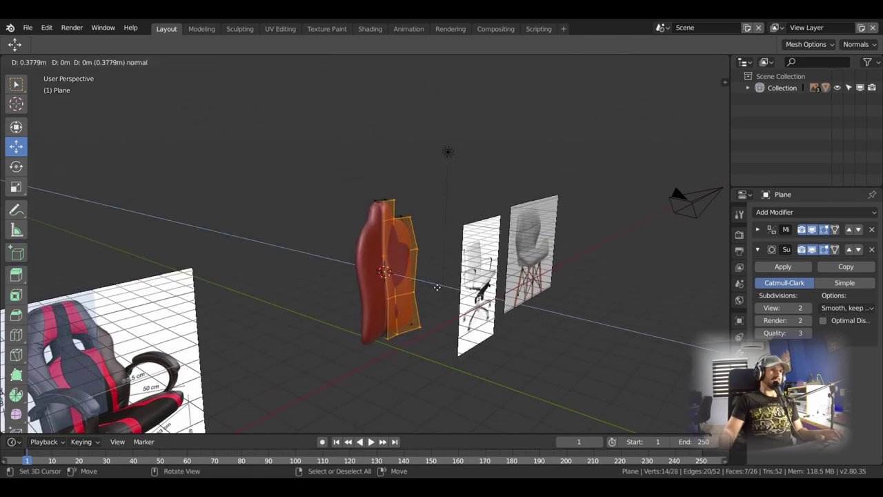
{"action": "left_click", "coordinate": [437, 287]}
{"action": "mouse_move", "coordinate": [437, 287]}
{"action": "middle_mouse_down"}
{"action": "mouse_move", "coordinate": [430, 329]}
{"action": "mouse_move", "coordinate": [394, 336]}
{"action": "middle_mouse_up"}
{"action": "key", "text": "ctrl+z"}
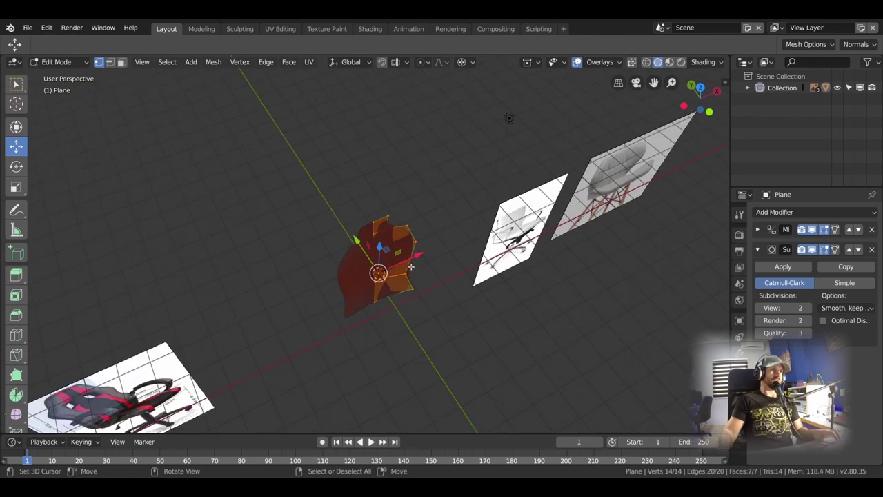
Step: Extrude the whole backrest to a 0.288 m thickness
{"action": "key", "text": "alt+a"}
{"action": "key", "text": "a"}
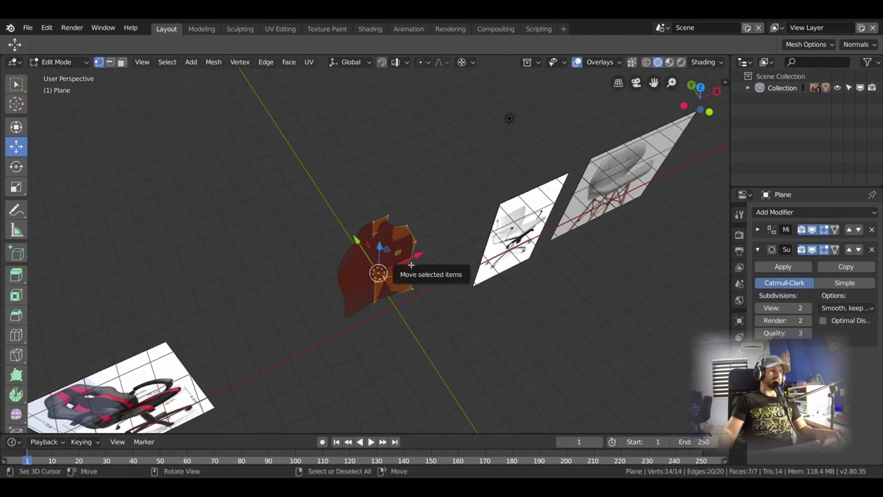
{"action": "key", "text": "e"}
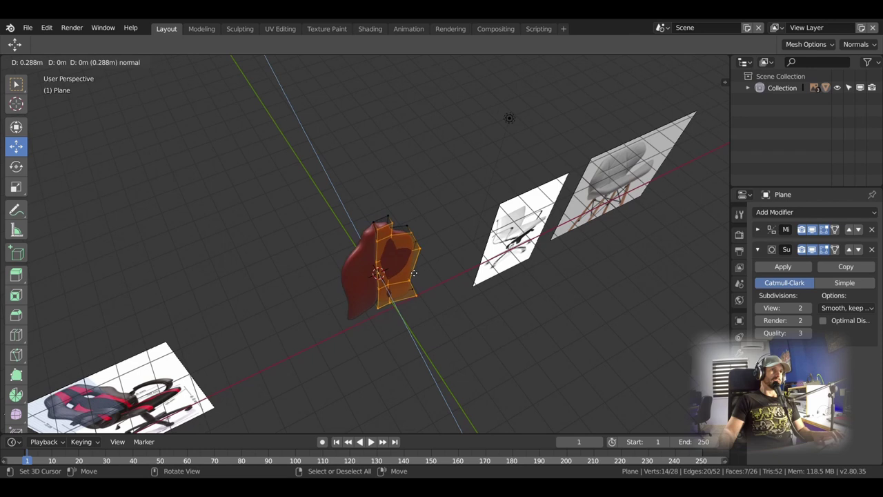
{"action": "left_click", "coordinate": [414, 274]}
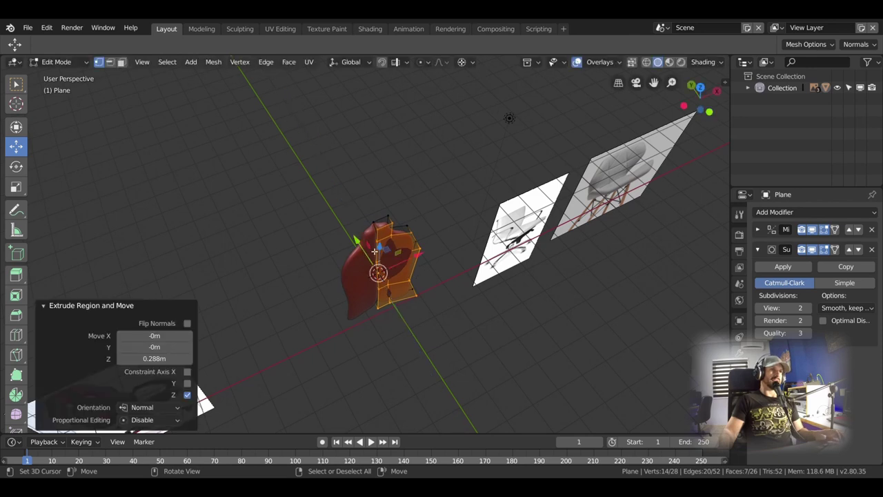
{"action": "scroll", "coordinate": [376, 255], "scroll_direction": "up", "scroll_amount": 1}
{"action": "scroll", "coordinate": [380, 262], "scroll_direction": "up", "scroll_amount": 1}
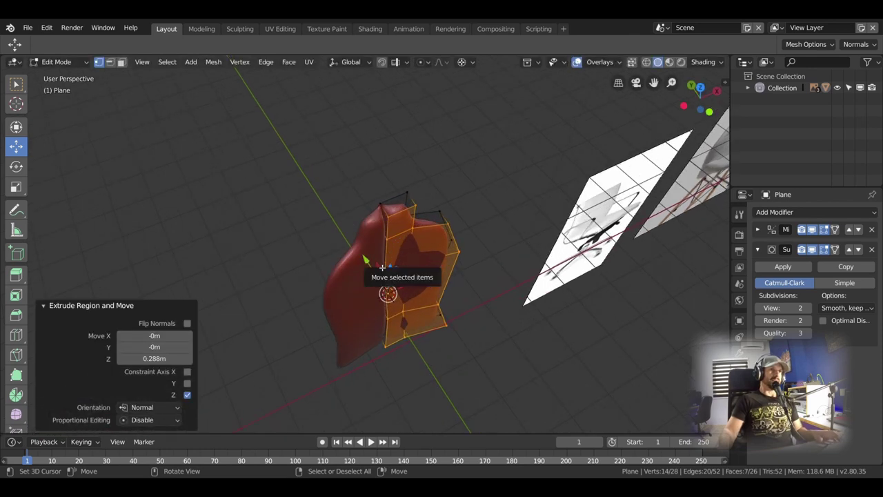
{"action": "middle_click_drag", "start_coordinate": [413, 278], "coordinate": [370, 259]}
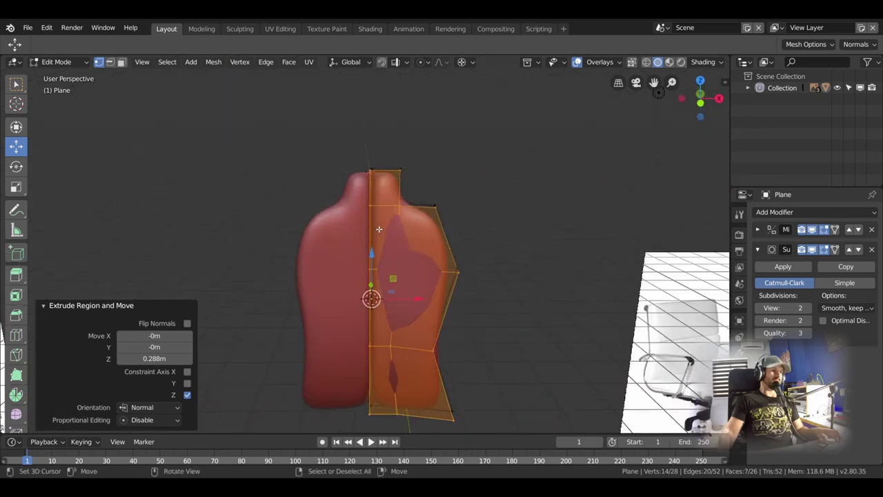
Step: In Object Mode, move the backrest half 0.13 m back along Y
{"action": "key", "text": "Tab"}
{"action": "key", "text": "Tab"}
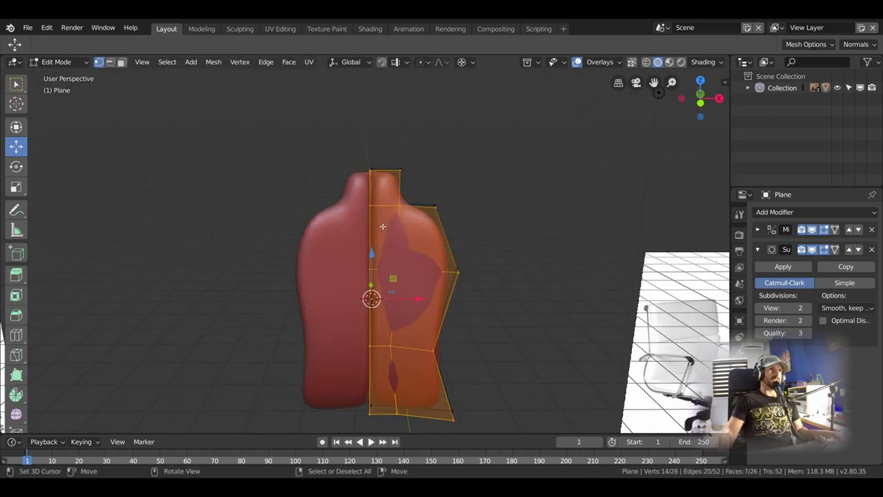
{"action": "middle_click_drag", "start_coordinate": [386, 238], "coordinate": [411, 235]}
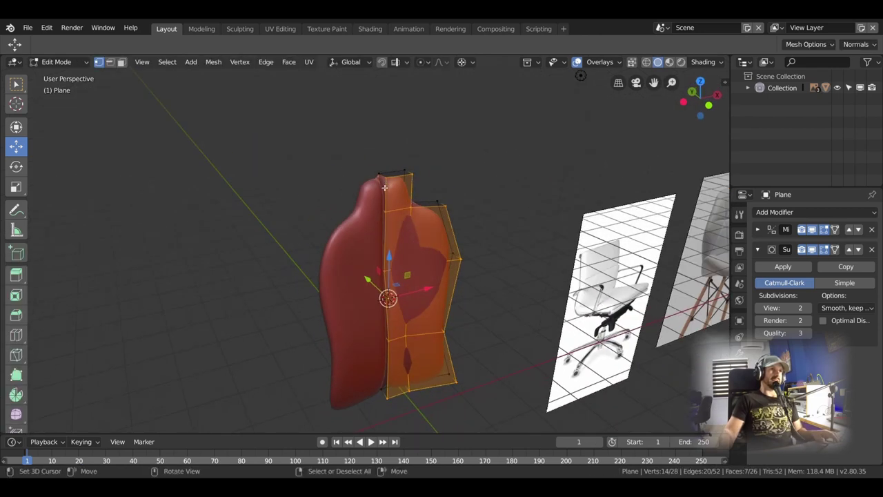
{"action": "mouse_move", "coordinate": [442, 262]}
{"action": "middle_mouse_down"}
{"action": "mouse_move", "coordinate": [533, 246]}
{"action": "mouse_move", "coordinate": [359, 282]}
{"action": "middle_mouse_up"}
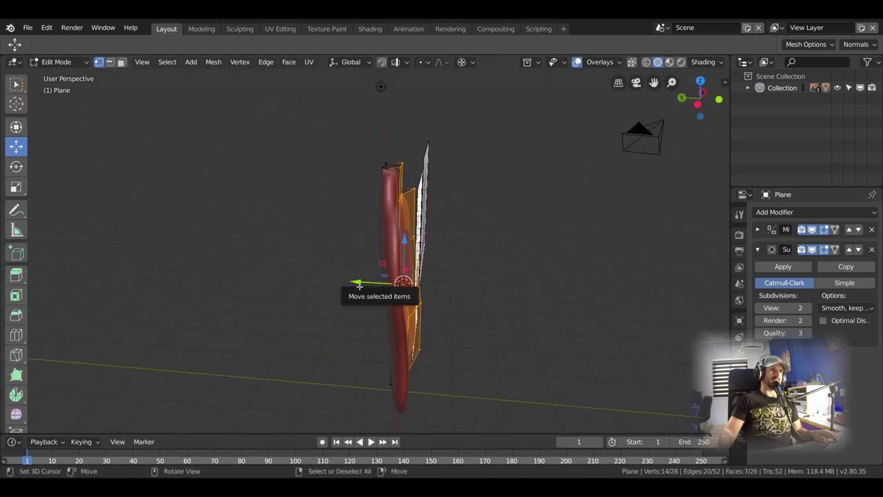
{"action": "left_click_drag", "start_coordinate": [354, 283], "coordinate": [369, 285]}
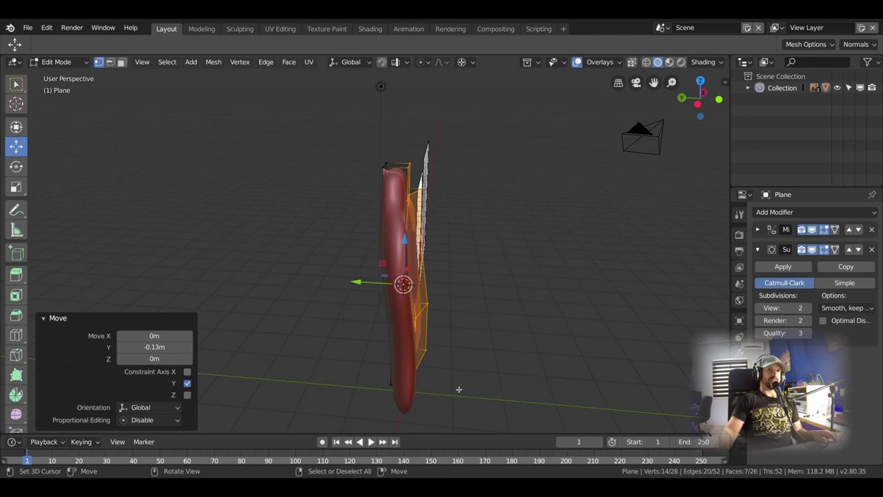
{"action": "middle_click_drag", "start_coordinate": [471, 248], "coordinate": [392, 245]}
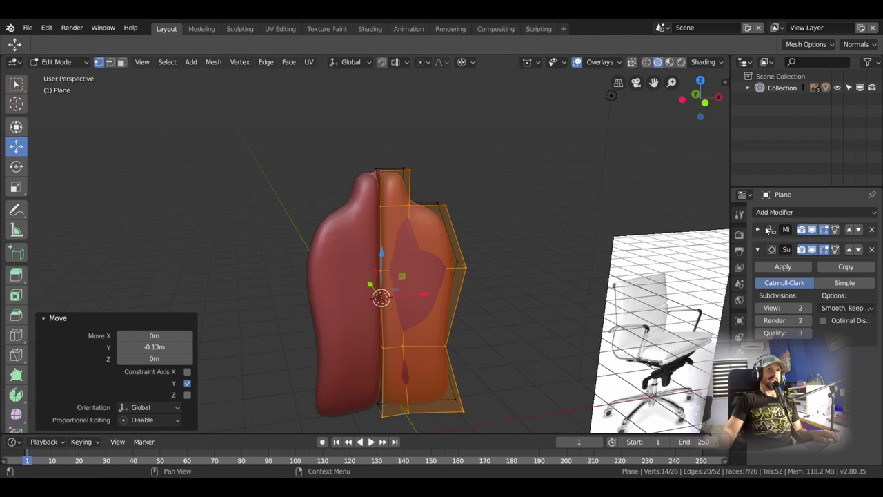
Step: With the mirror display hidden, delete the front-column strip of faces, then show the mirror again
{"action": "left_click", "coordinate": [813, 230]}
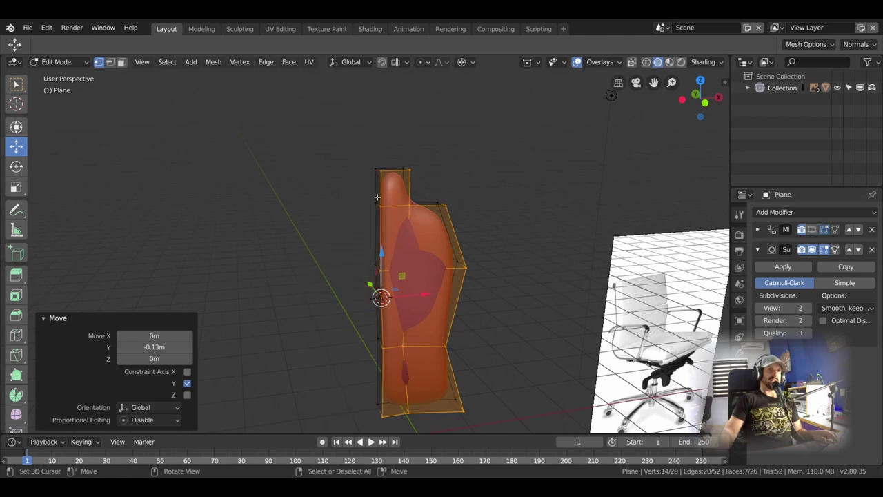
{"action": "middle_click_drag", "start_coordinate": [417, 239], "coordinate": [490, 231]}
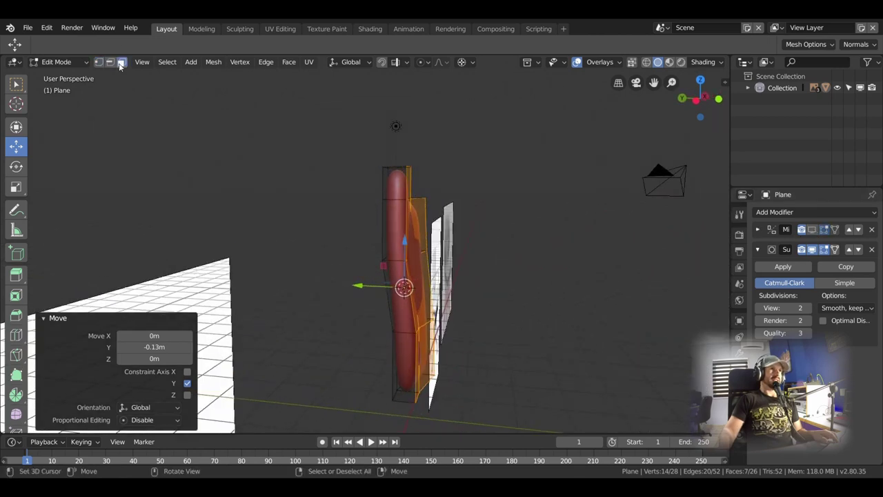
{"action": "left_click", "coordinate": [395, 180]}
{"action": "left_click", "coordinate": [395, 228], "text": "shift"}
{"action": "left_click", "coordinate": [397, 297], "text": "shift"}
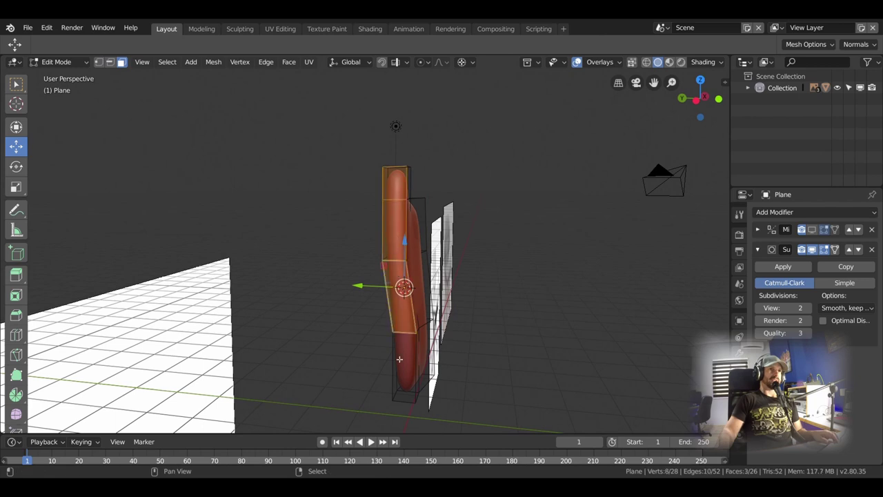
{"action": "left_click", "coordinate": [401, 358], "text": "shift"}
{"action": "key", "text": "x"}
{"action": "left_click", "coordinate": [402, 355]}
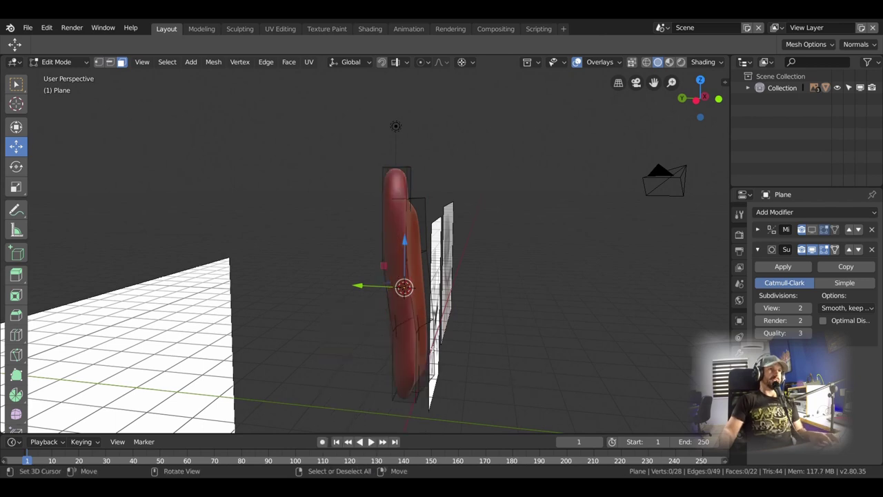
{"action": "middle_click_drag", "start_coordinate": [358, 207], "coordinate": [385, 194]}
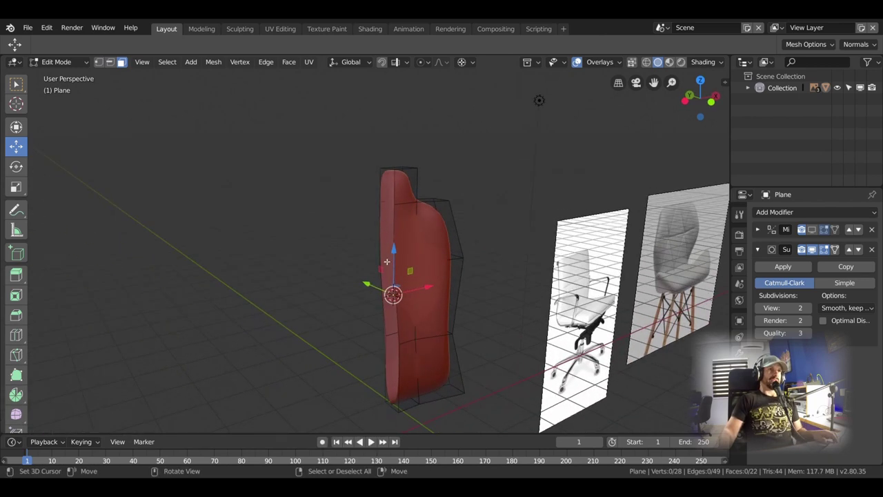
{"action": "left_click", "coordinate": [812, 229]}
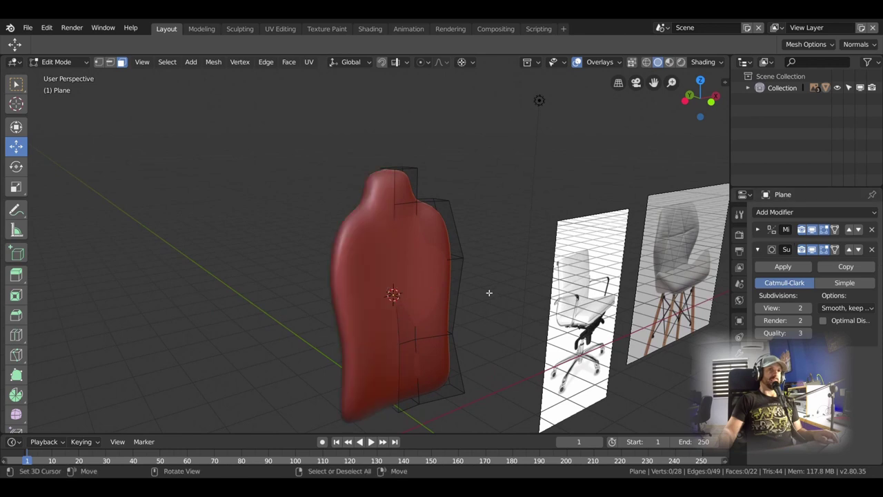
{"action": "mouse_move", "coordinate": [487, 294]}
{"action": "middle_mouse_down"}
{"action": "mouse_move", "coordinate": [418, 267]}
{"action": "mouse_move", "coordinate": [427, 237]}
{"action": "mouse_move", "coordinate": [436, 243]}
{"action": "mouse_move", "coordinate": [437, 171]}
{"action": "mouse_move", "coordinate": [416, 223]}
{"action": "mouse_move", "coordinate": [459, 161]}
{"action": "mouse_move", "coordinate": [648, 214]}
{"action": "mouse_move", "coordinate": [315, 337]}
{"action": "mouse_move", "coordinate": [403, 195]}
{"action": "mouse_move", "coordinate": [396, 248]}
{"action": "mouse_move", "coordinate": [456, 252]}
{"action": "middle_mouse_up"}
Step: With the Mirror panel expanded, shift the backrest's vertical centre edge loop 0.359 m along X
{"action": "key", "text": "Tab"}
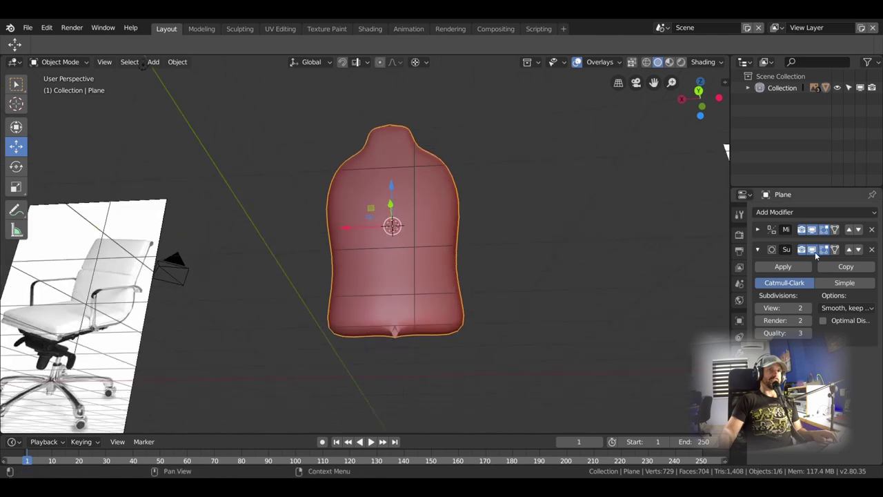
{"action": "left_click", "coordinate": [758, 230]}
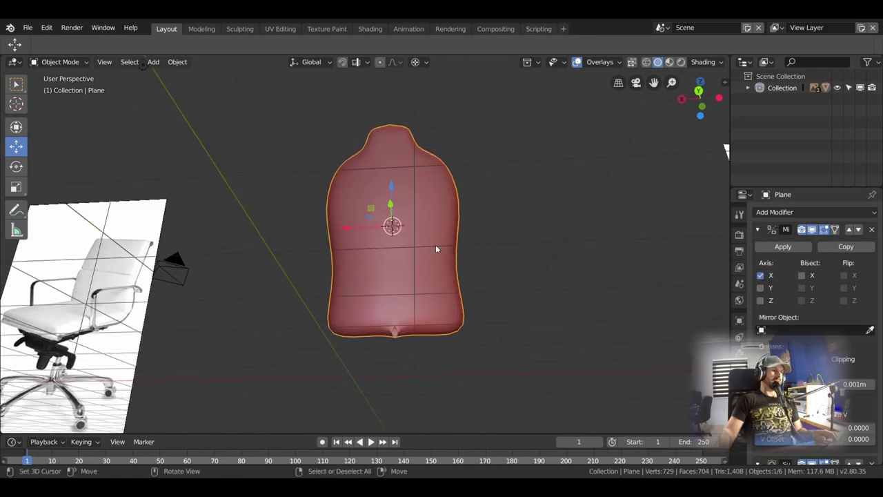
{"action": "key", "text": "Tab"}
{"action": "left_click", "coordinate": [392, 303]}
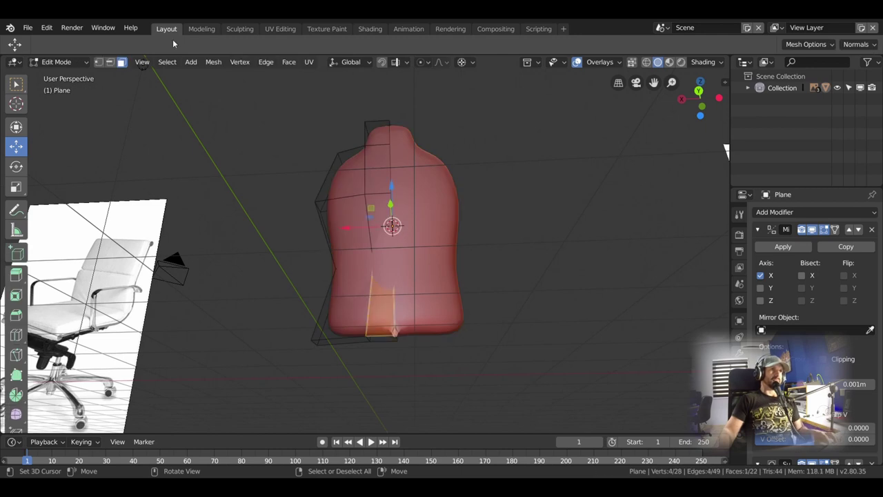
{"action": "left_click", "coordinate": [407, 286]}
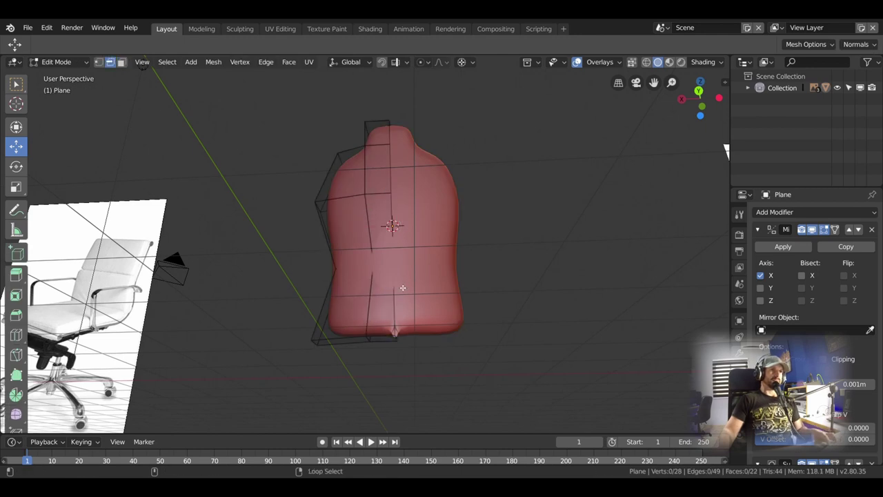
{"action": "left_click", "coordinate": [392, 285], "text": "alt"}
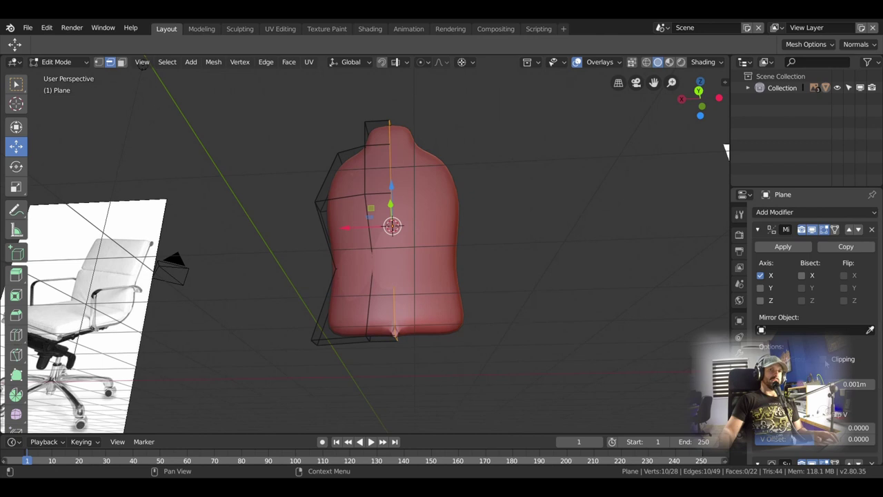
{"action": "mouse_move", "coordinate": [344, 231]}
{"action": "left_mouse_down"}
{"action": "mouse_move", "coordinate": [371, 233]}
{"action": "mouse_move", "coordinate": [356, 251]}
{"action": "left_mouse_up"}
{"action": "middle_click_drag", "start_coordinate": [411, 306], "coordinate": [286, 270]}
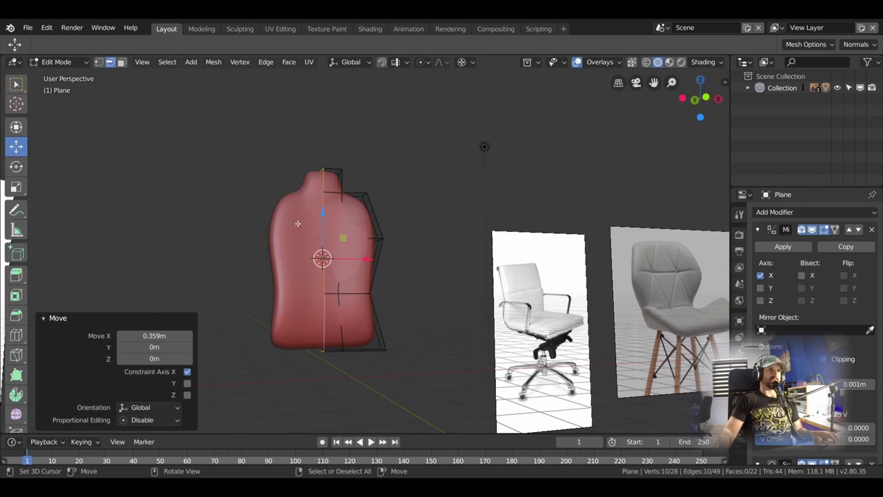
{"action": "middle_click_drag", "start_coordinate": [397, 347], "coordinate": [431, 345]}
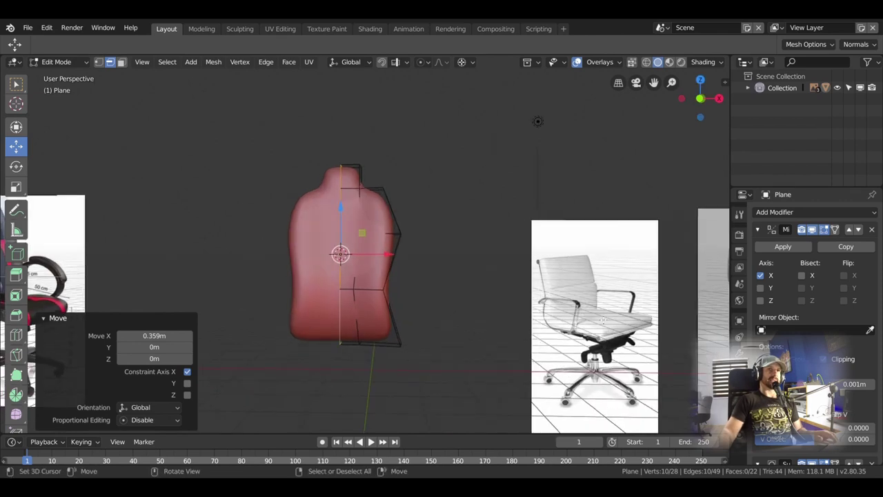
{"action": "left_click", "coordinate": [758, 229]}
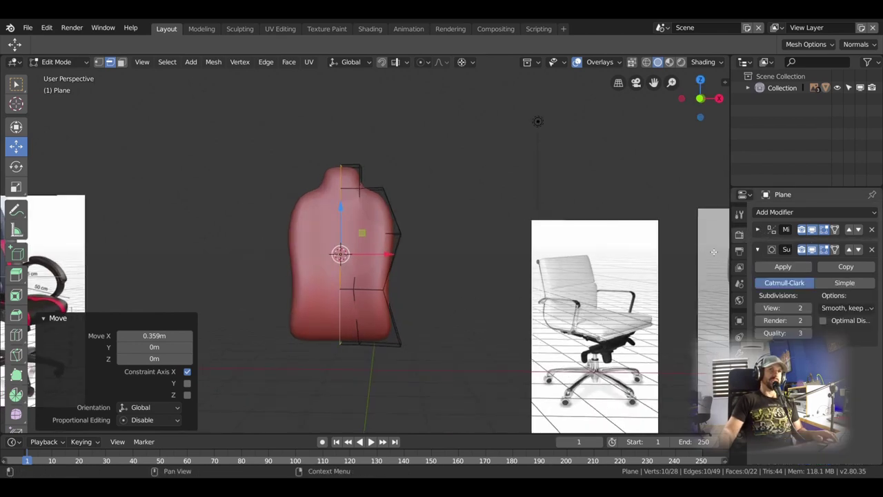
{"action": "mouse_move", "coordinate": [428, 255]}
{"action": "middle_mouse_down"}
{"action": "mouse_move", "coordinate": [490, 253]}
{"action": "mouse_move", "coordinate": [424, 257]}
{"action": "mouse_move", "coordinate": [436, 275]}
{"action": "mouse_move", "coordinate": [420, 276]}
{"action": "middle_mouse_up"}
Step: On the unsmoothed cage, move the backrest's lower side edge −0.114 m along X
{"action": "key", "text": "alt+a"}
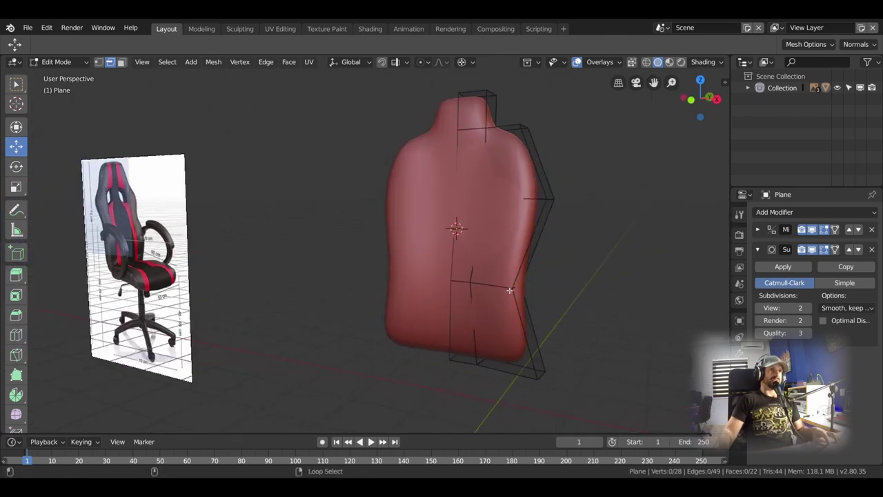
{"action": "left_click", "coordinate": [811, 249]}
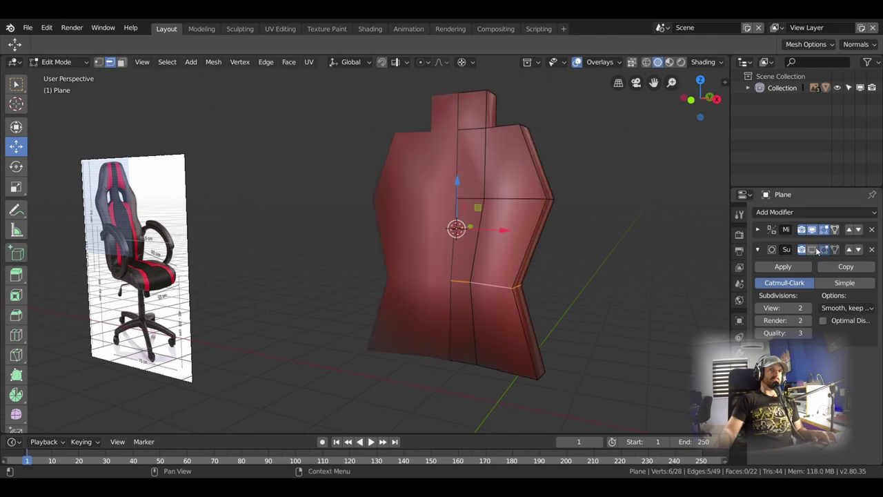
{"action": "mouse_move", "coordinate": [460, 297]}
{"action": "middle_mouse_down"}
{"action": "mouse_move", "coordinate": [425, 305]}
{"action": "mouse_move", "coordinate": [510, 286]}
{"action": "mouse_move", "coordinate": [483, 278]}
{"action": "middle_mouse_up"}
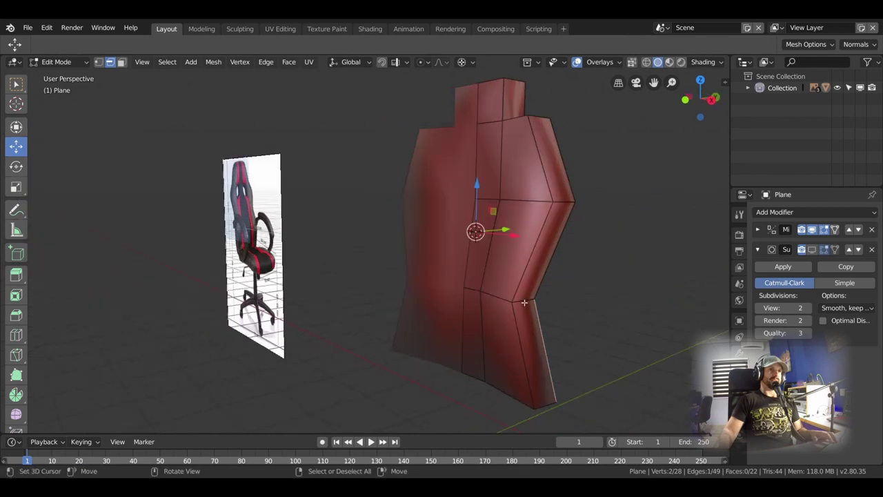
{"action": "middle_click_drag", "start_coordinate": [524, 302], "coordinate": [497, 276]}
{"action": "key", "text": "g"}
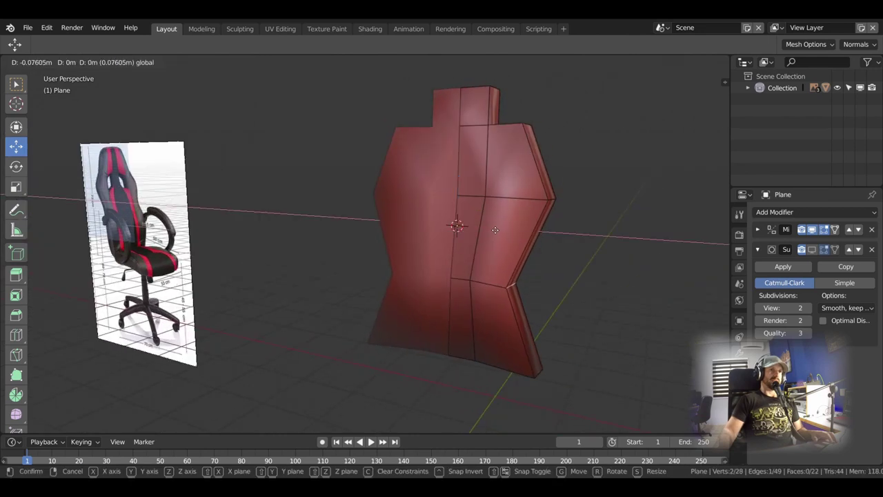
{"action": "left_click", "coordinate": [493, 230]}
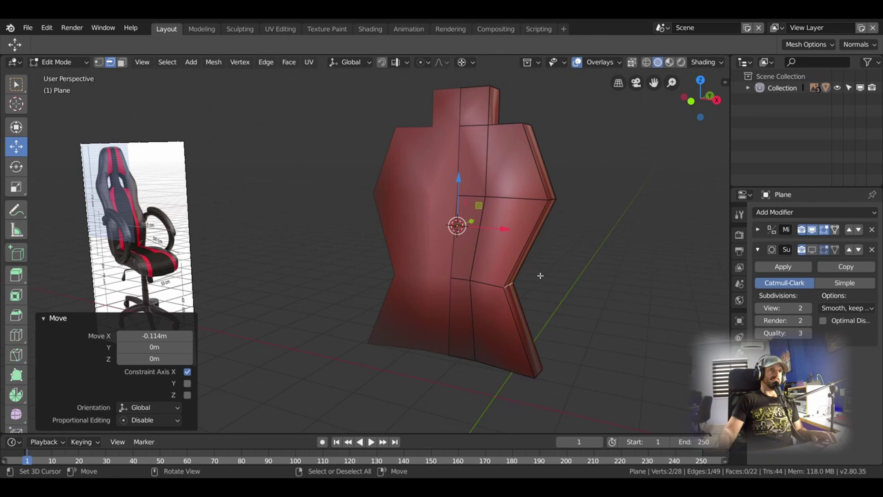
{"action": "left_click", "coordinate": [811, 249]}
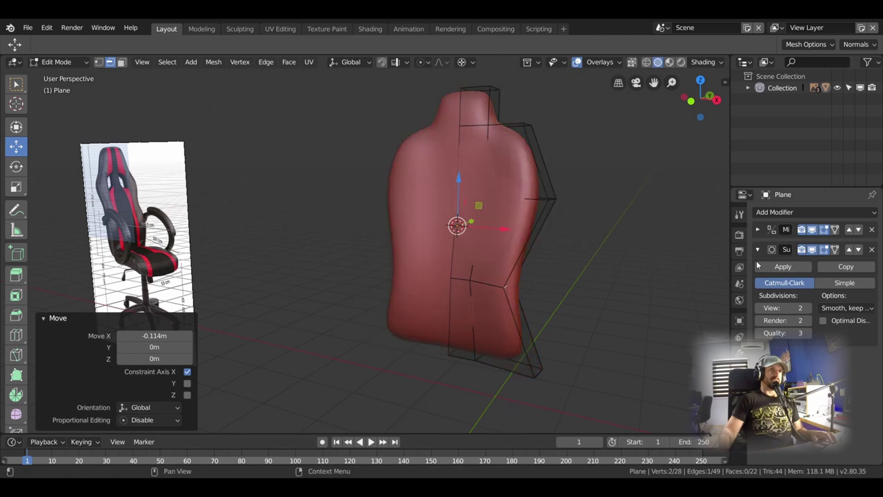
Step: Add another vertex to the selection and begin moving the selection along Y
{"action": "mouse_move", "coordinate": [587, 272]}
{"action": "middle_mouse_down"}
{"action": "mouse_move", "coordinate": [562, 278]}
{"action": "mouse_move", "coordinate": [563, 256]}
{"action": "mouse_move", "coordinate": [554, 274]}
{"action": "mouse_move", "coordinate": [531, 276]}
{"action": "mouse_move", "coordinate": [514, 292]}
{"action": "middle_mouse_up"}
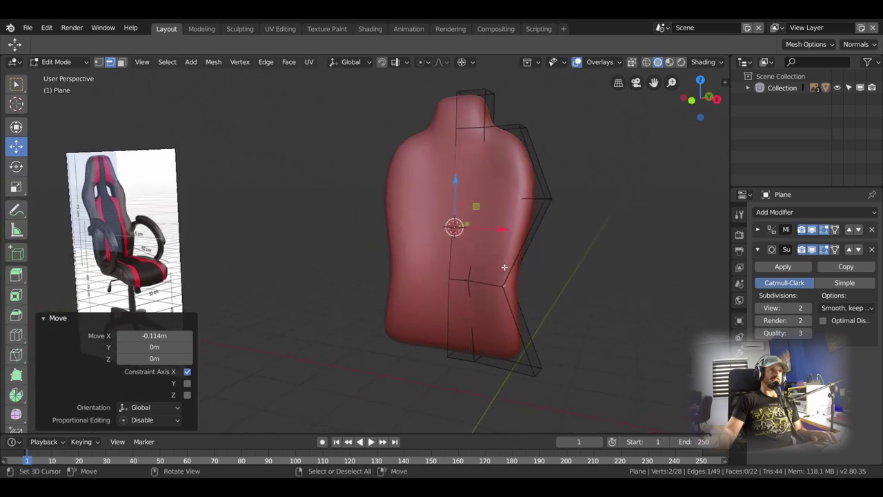
{"action": "middle_click_drag", "start_coordinate": [504, 267], "coordinate": [528, 272]}
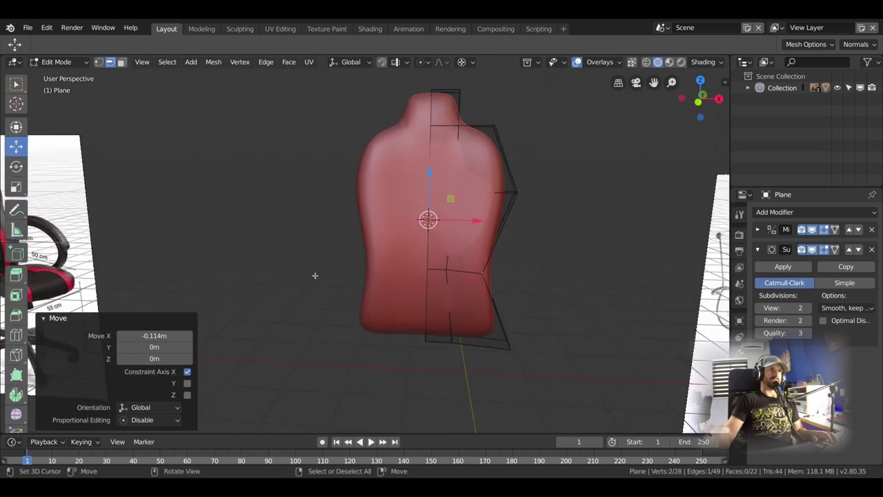
{"action": "mouse_move", "coordinate": [363, 283]}
{"action": "middle_mouse_down"}
{"action": "mouse_move", "coordinate": [387, 279]}
{"action": "mouse_move", "coordinate": [375, 262]}
{"action": "mouse_move", "coordinate": [360, 282]}
{"action": "mouse_move", "coordinate": [531, 244]}
{"action": "mouse_move", "coordinate": [530, 290]}
{"action": "mouse_move", "coordinate": [380, 265]}
{"action": "mouse_move", "coordinate": [468, 290]}
{"action": "middle_mouse_up"}
{"action": "left_click", "coordinate": [468, 289], "text": "shift"}
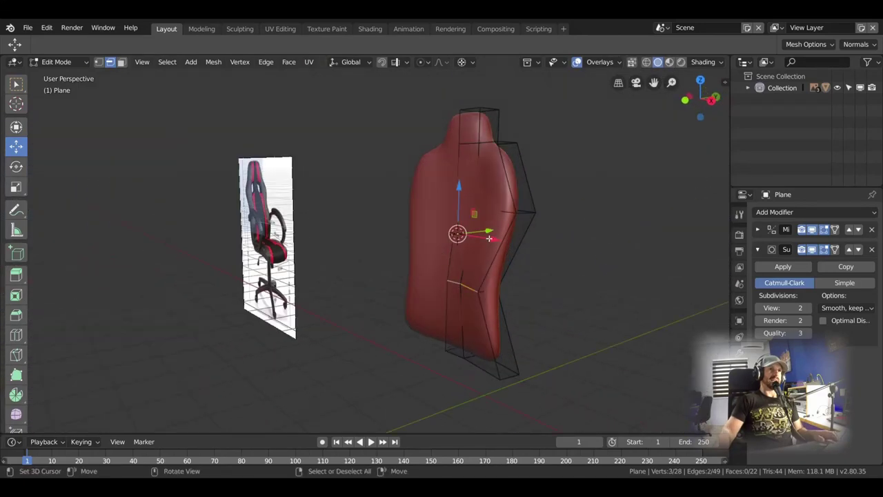
{"action": "left_click_drag", "start_coordinate": [489, 236], "coordinate": [486, 238]}
Step: Add a loop cut across the top of the backrest where the neck will go
{"action": "mouse_move", "coordinate": [487, 238]}
{"action": "middle_mouse_down"}
{"action": "mouse_move", "coordinate": [537, 297]}
{"action": "mouse_move", "coordinate": [442, 255]}
{"action": "mouse_move", "coordinate": [369, 262]}
{"action": "middle_mouse_up"}
{"action": "scroll", "coordinate": [441, 255], "scroll_direction": "up", "scroll_amount": 2}
{"action": "scroll", "coordinate": [369, 263], "scroll_direction": "up", "scroll_amount": 2}
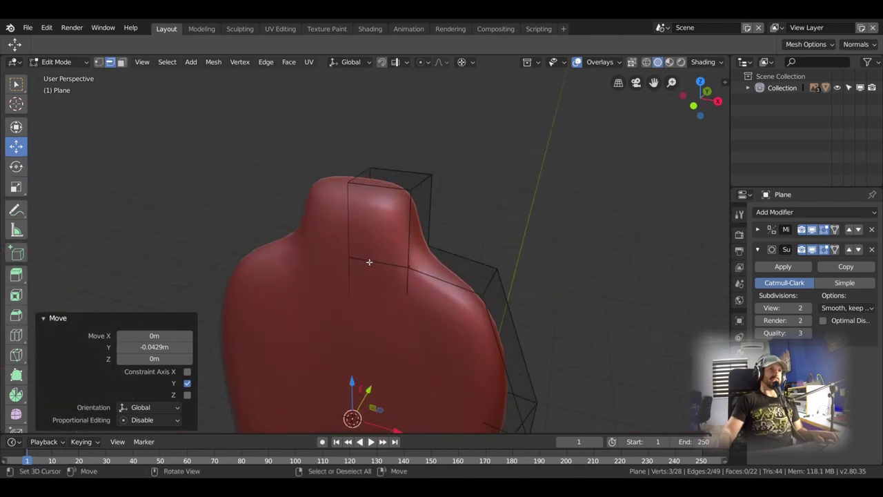
{"action": "key", "text": "ctrl+r"}
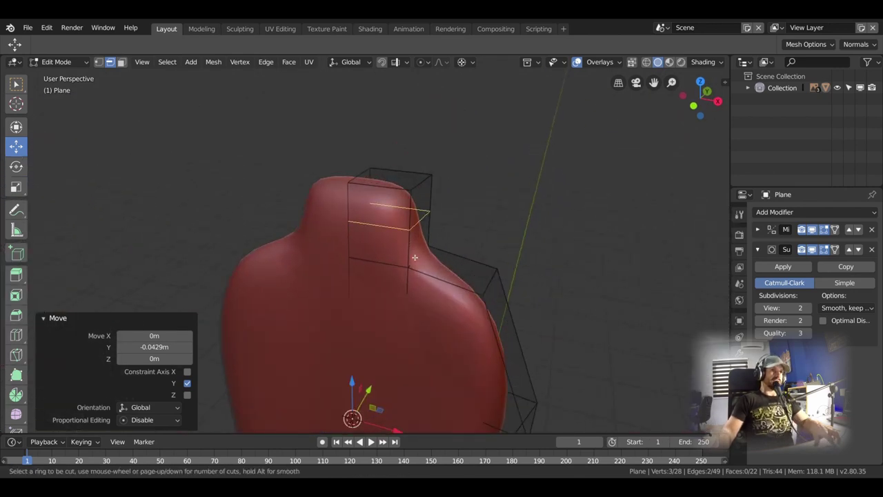
{"action": "left_click", "coordinate": [409, 238]}
{"action": "left_click", "coordinate": [410, 287]}
{"action": "middle_click_drag", "start_coordinate": [410, 287], "coordinate": [451, 223]}
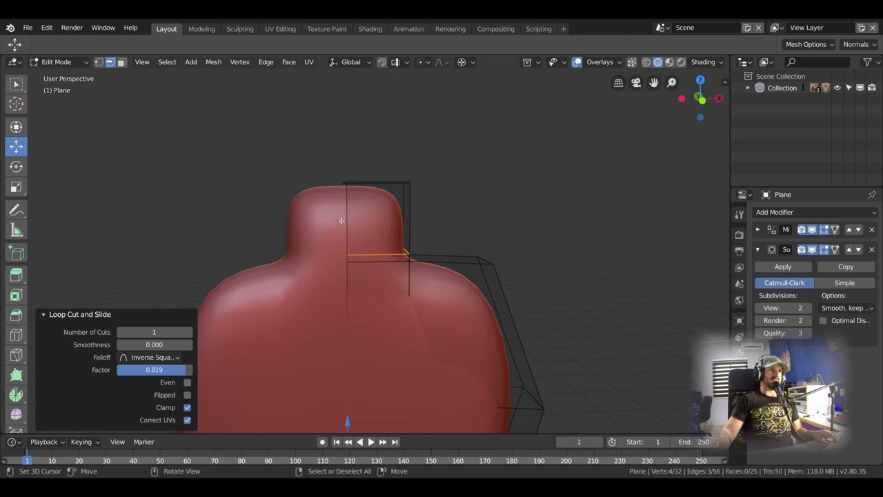
{"action": "mouse_move", "coordinate": [341, 221]}
{"action": "middle_mouse_down"}
{"action": "mouse_move", "coordinate": [408, 277]}
{"action": "mouse_move", "coordinate": [414, 262]}
{"action": "middle_mouse_up"}
Step: Snap the cursor to the neck faces, then extrude them and scale them to 0.565
{"action": "left_click", "coordinate": [435, 272]}
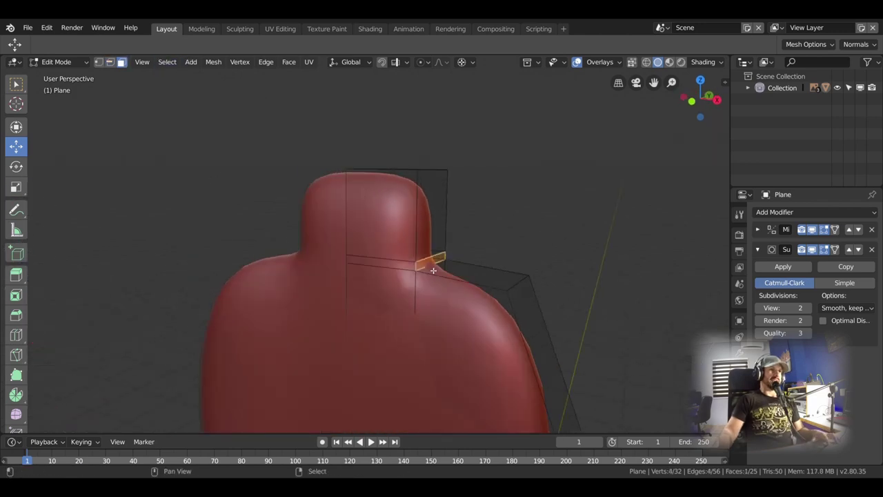
{"action": "left_click", "coordinate": [419, 269], "text": "alt+shift"}
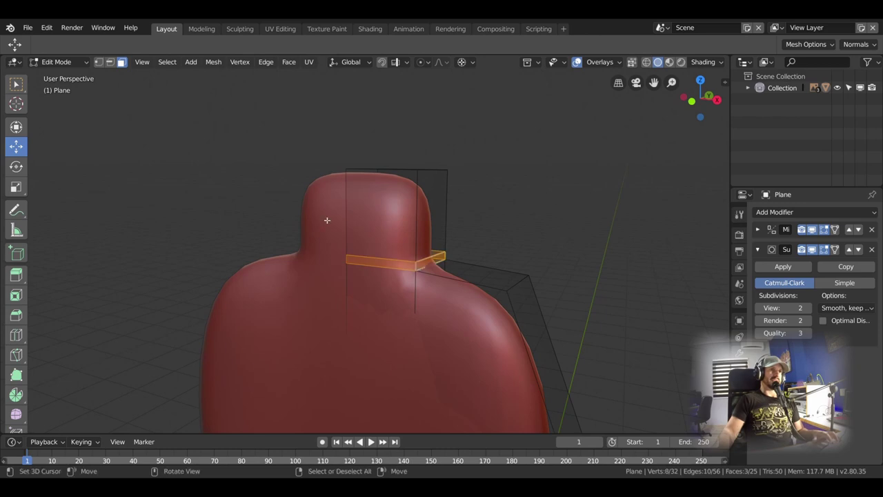
{"action": "middle_click_drag", "start_coordinate": [417, 262], "coordinate": [404, 292]}
{"action": "key", "text": "shift+s"}
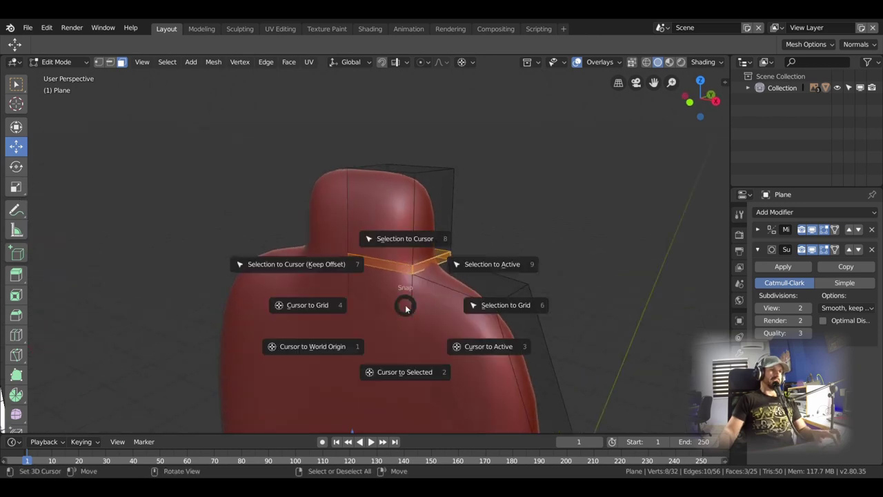
{"action": "left_click", "coordinate": [400, 367]}
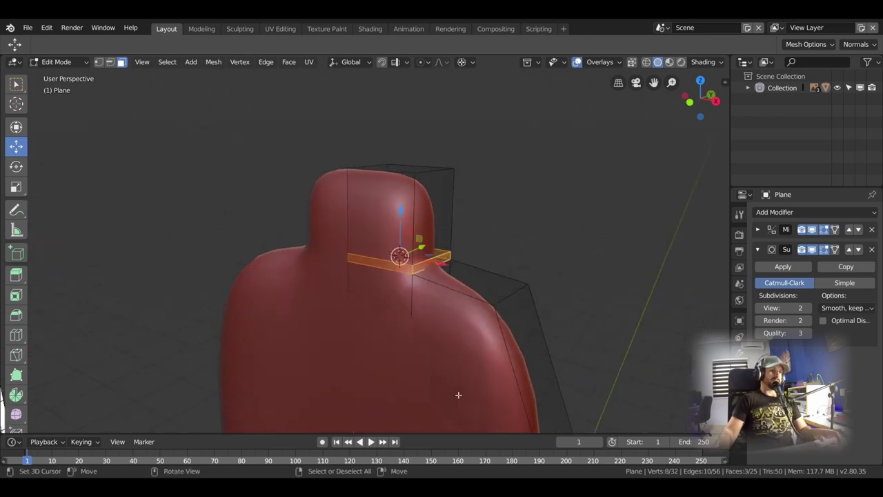
{"action": "key", "text": "e"}
{"action": "key", "text": "s"}
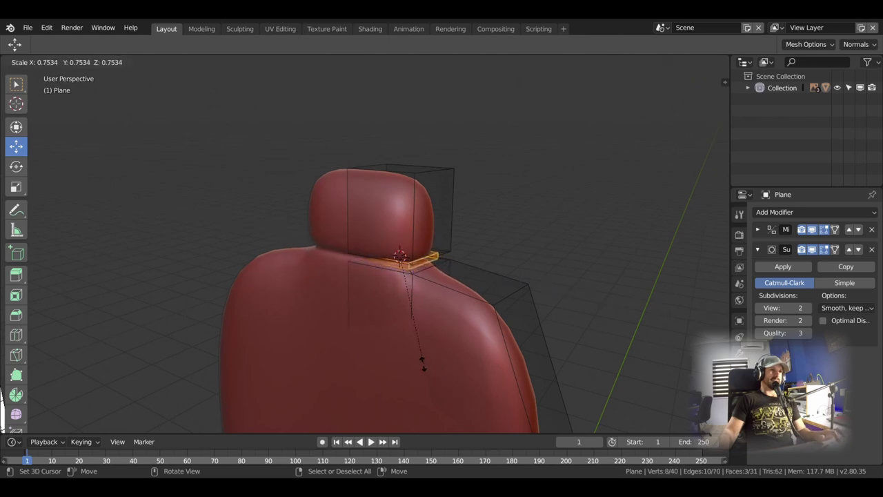
{"action": "left_click", "coordinate": [405, 342]}
{"action": "mouse_move", "coordinate": [405, 341]}
{"action": "middle_mouse_down"}
{"action": "mouse_move", "coordinate": [434, 339]}
{"action": "mouse_move", "coordinate": [443, 359]}
{"action": "mouse_move", "coordinate": [481, 351]}
{"action": "mouse_move", "coordinate": [335, 322]}
{"action": "mouse_move", "coordinate": [435, 336]}
{"action": "mouse_move", "coordinate": [423, 314]}
{"action": "mouse_move", "coordinate": [458, 321]}
{"action": "mouse_move", "coordinate": [496, 282]}
{"action": "mouse_move", "coordinate": [461, 301]}
{"action": "middle_mouse_up"}
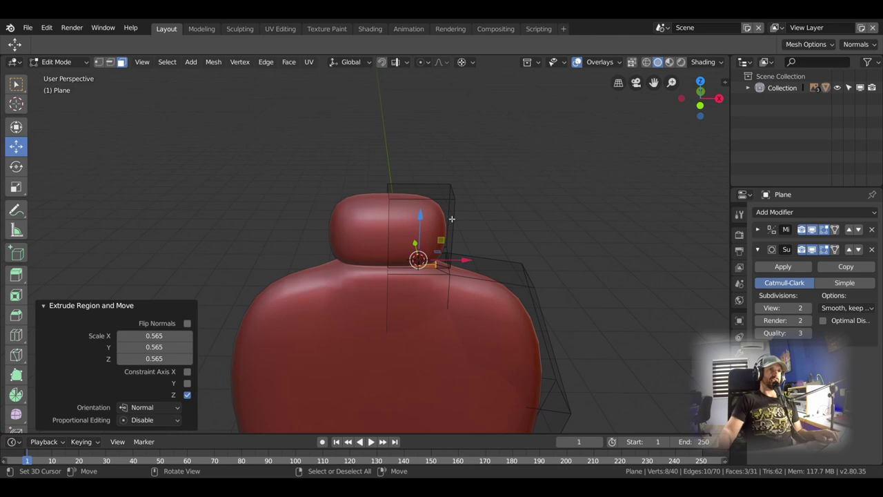
Step: Lower the headrest's top edge by 0.174 m
{"action": "middle_click_drag", "start_coordinate": [452, 218], "coordinate": [410, 186]}
{"action": "left_click", "coordinate": [405, 179]}
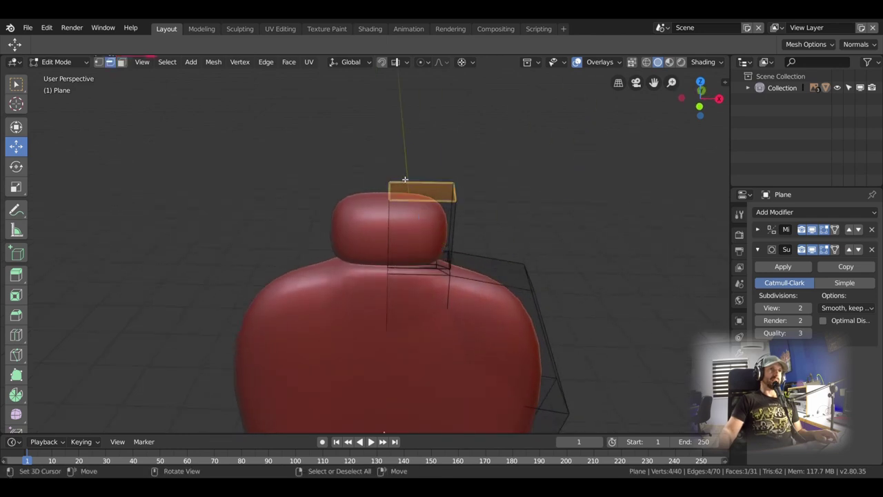
{"action": "left_click", "coordinate": [396, 182]}
{"action": "left_click_drag", "start_coordinate": [388, 191], "coordinate": [401, 128]}
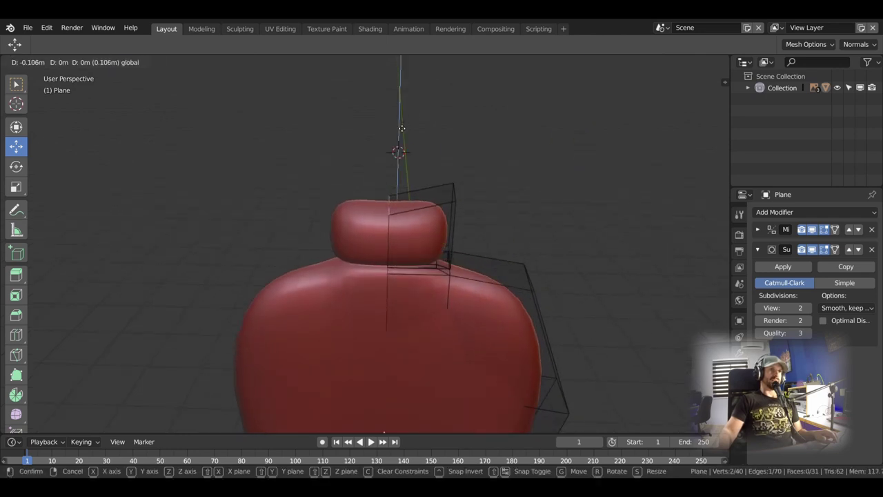
{"action": "left_click", "coordinate": [401, 134]}
{"action": "middle_click_drag", "start_coordinate": [401, 134], "coordinate": [478, 240]}
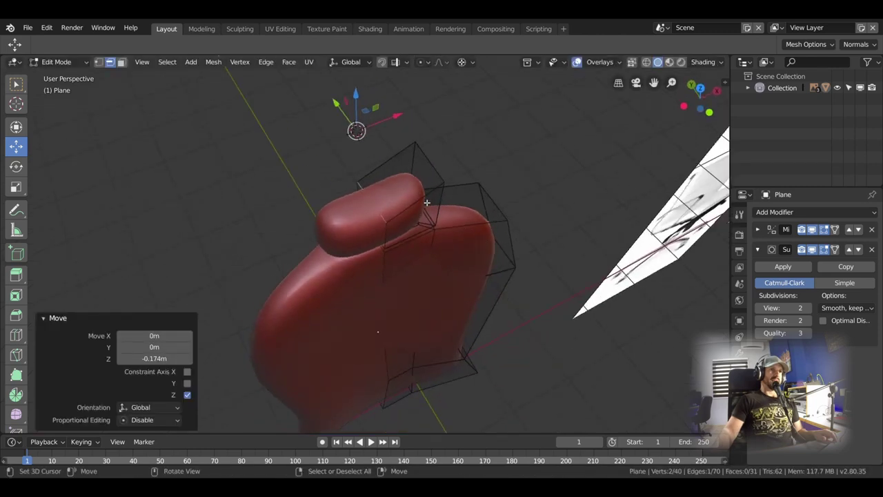
Step: Narrow the two headrest top edges around the cursor and raise them 0.0807 m on Z
{"action": "left_click", "coordinate": [411, 218], "text": "shift"}
{"action": "key", "text": "shift+s"}
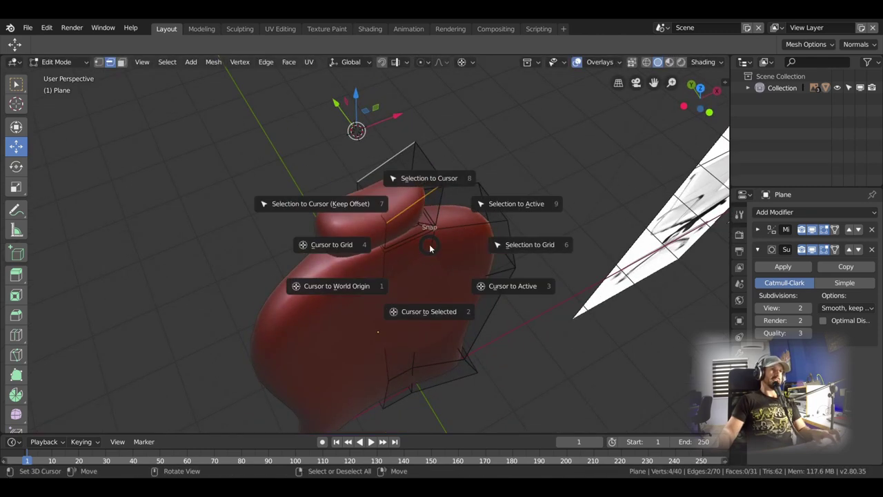
{"action": "left_click", "coordinate": [423, 305]}
{"action": "key", "text": "s"}
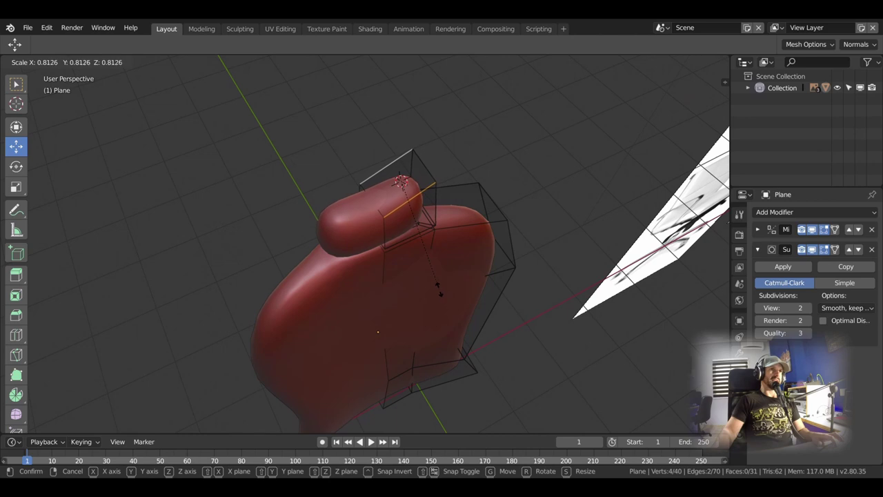
{"action": "left_click", "coordinate": [436, 288]}
{"action": "key", "text": "g"}
{"action": "key", "text": "z"}
{"action": "left_click", "coordinate": [493, 216]}
{"action": "middle_click_drag", "start_coordinate": [493, 216], "coordinate": [451, 256]}
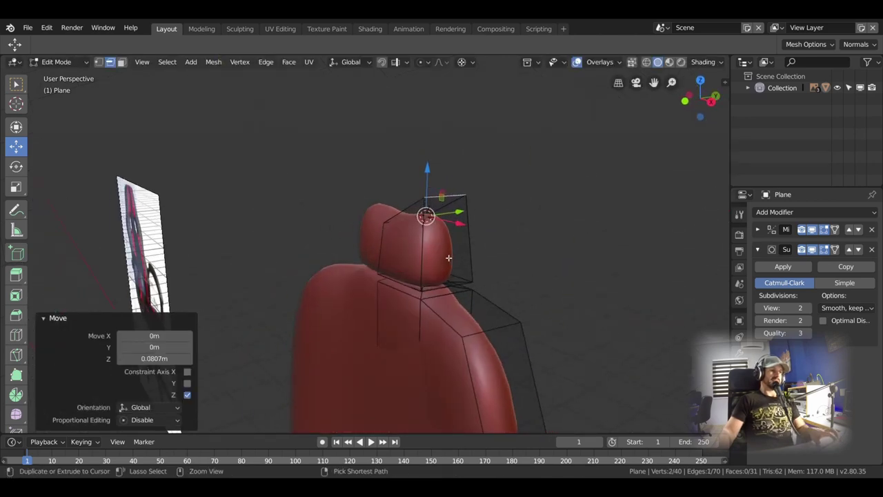
Step: Add a centred horizontal loop cut across the headrest
{"action": "key", "text": "ctrl+r"}
{"action": "left_click", "coordinate": [422, 262]}
{"action": "right_click", "coordinate": [422, 262]}
{"action": "mouse_move", "coordinate": [422, 262]}
{"action": "middle_mouse_down"}
{"action": "mouse_move", "coordinate": [478, 267]}
{"action": "mouse_move", "coordinate": [473, 302]}
{"action": "middle_mouse_up"}
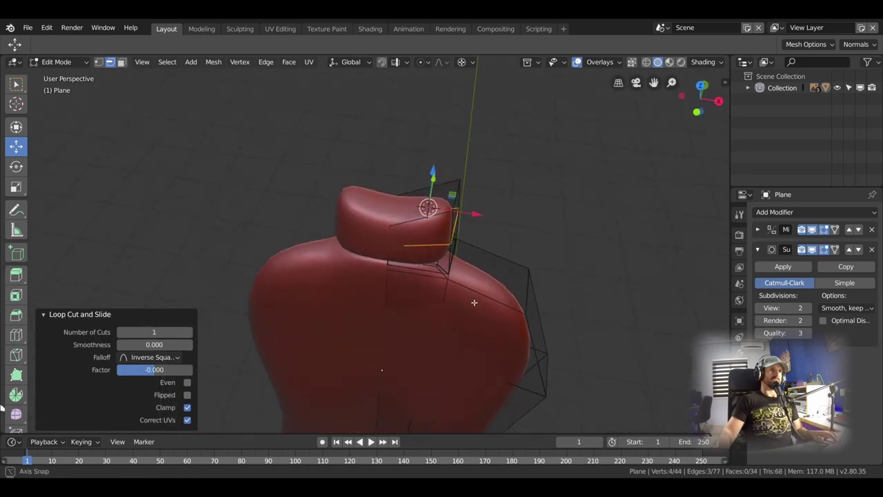
Step: Save the scene as 'silla'
{"action": "left_click", "coordinate": [29, 28]}
{"action": "left_click", "coordinate": [45, 116]}
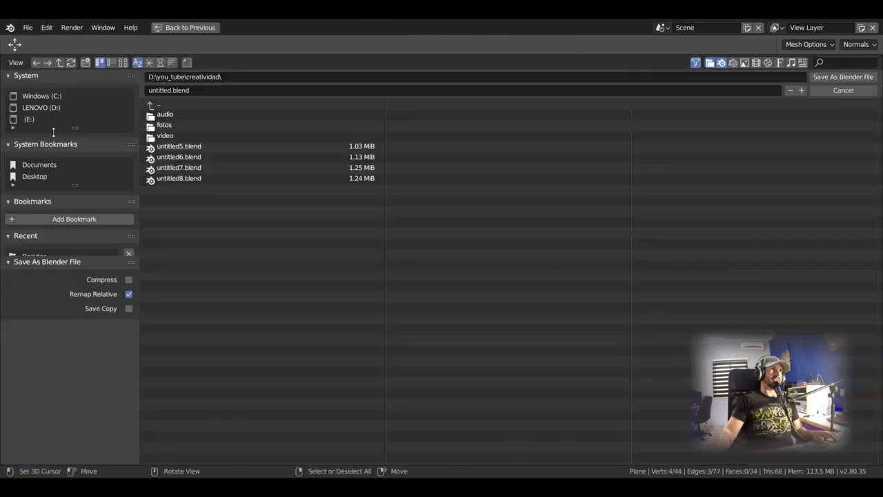
{"action": "double_click", "coordinate": [152, 90]}
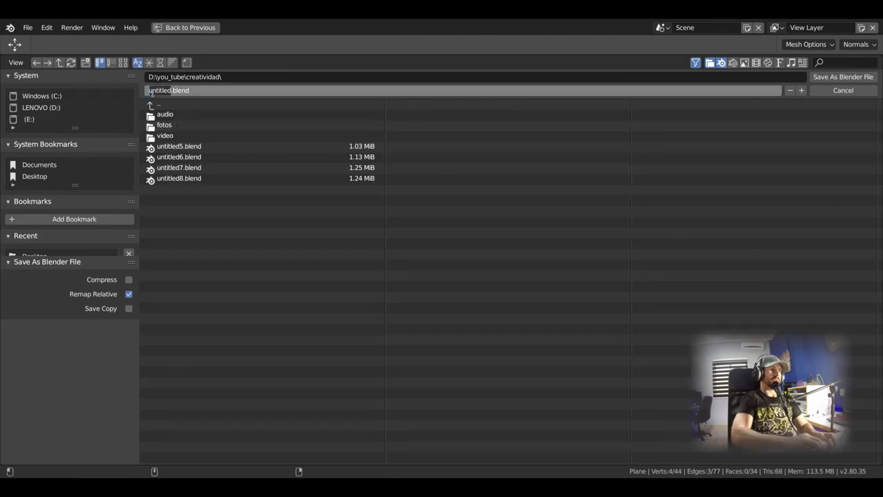
{"action": "type", "text": "silla"}
{"action": "key", "text": "Return"}
{"action": "middle_click_drag", "start_coordinate": [415, 233], "coordinate": [476, 238]}
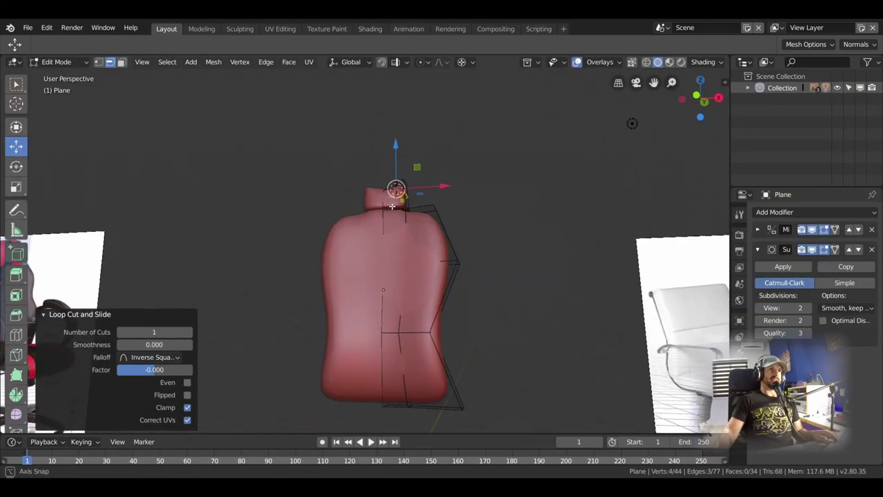
Step: With the smooth preview hidden, add a vertical backrest loop slid to factor 0.188
{"action": "left_click", "coordinate": [812, 249]}
{"action": "mouse_move", "coordinate": [413, 255]}
{"action": "middle_mouse_down"}
{"action": "mouse_move", "coordinate": [468, 257]}
{"action": "mouse_move", "coordinate": [464, 270]}
{"action": "middle_mouse_up"}
{"action": "key", "text": "ctrl+r"}
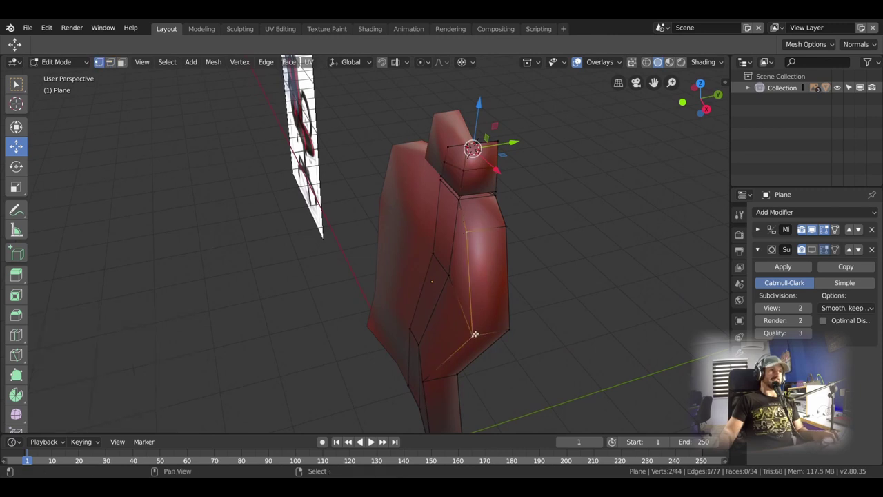
{"action": "left_click", "coordinate": [490, 277]}
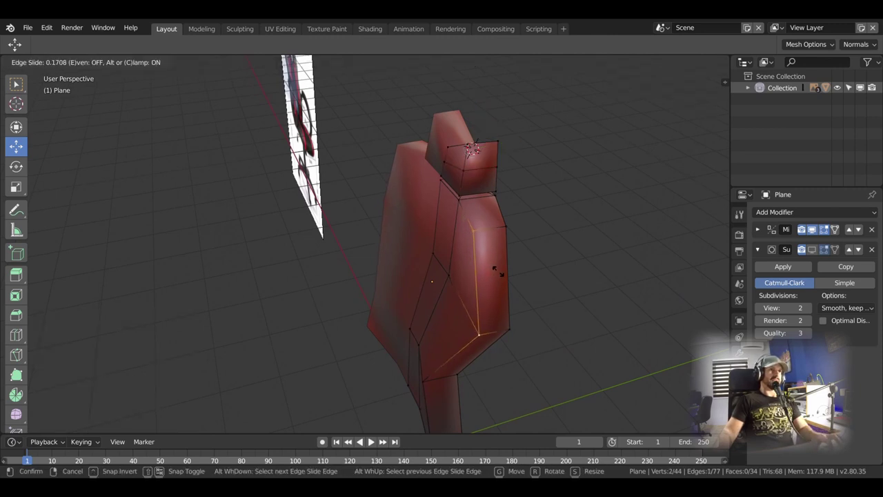
{"action": "left_click", "coordinate": [486, 275]}
{"action": "mouse_move", "coordinate": [487, 276]}
{"action": "middle_mouse_down"}
{"action": "mouse_move", "coordinate": [503, 223]}
{"action": "mouse_move", "coordinate": [556, 358]}
{"action": "middle_mouse_up"}
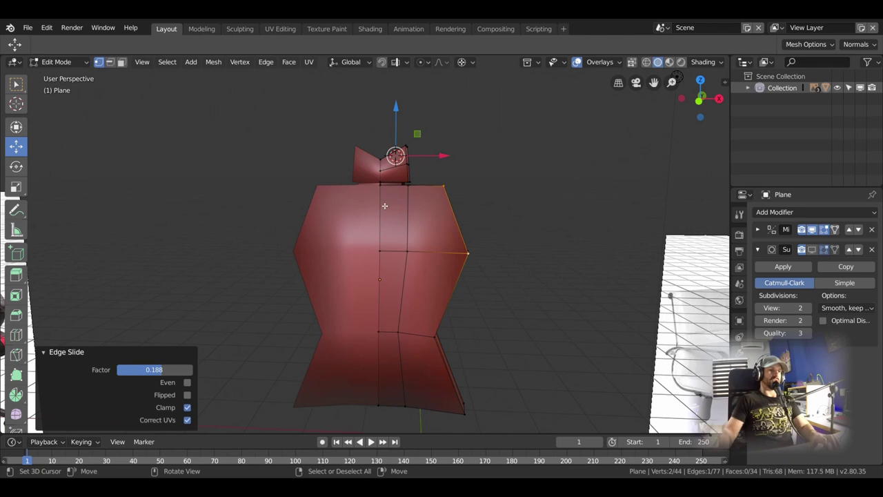
Step: Select six faces on the backrest's right half and start an inset
{"action": "key", "text": "k"}
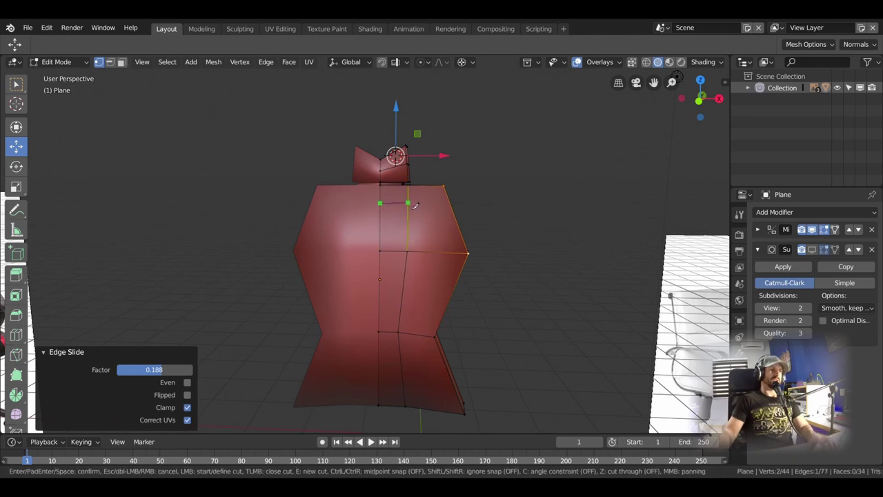
{"action": "key", "text": "Escape"}
{"action": "left_click", "coordinate": [121, 62]}
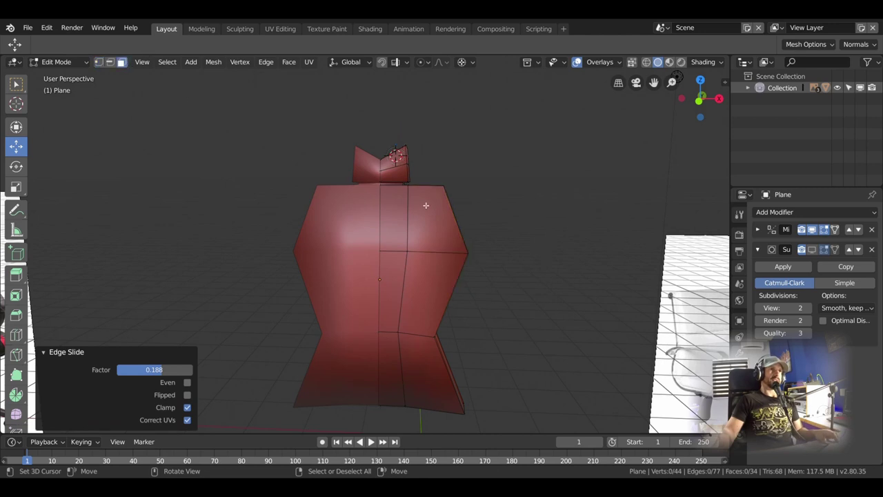
{"action": "left_click", "coordinate": [393, 213]}
{"action": "left_click", "coordinate": [431, 218]}
{"action": "left_click", "coordinate": [394, 221], "text": "shift"}
{"action": "left_click", "coordinate": [404, 302], "text": "shift"}
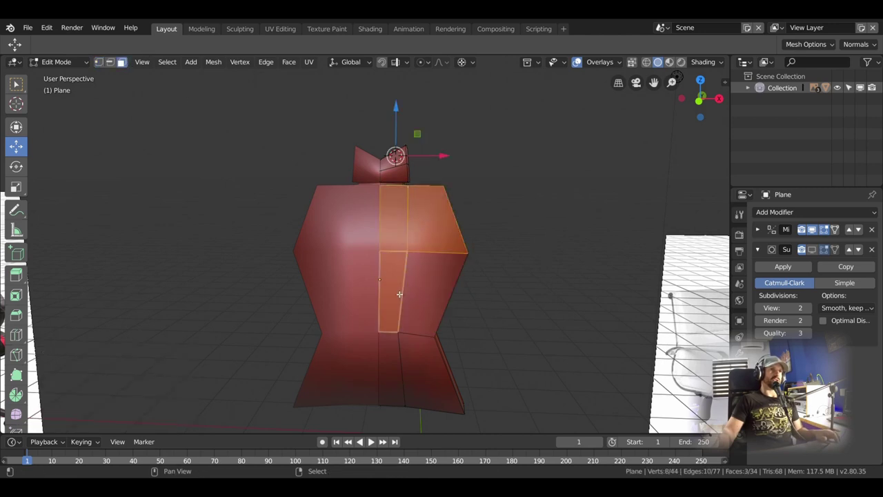
{"action": "left_click", "coordinate": [436, 295], "text": "shift"}
{"action": "left_click", "coordinate": [420, 363], "text": "shift"}
{"action": "left_click", "coordinate": [393, 370], "text": "shift"}
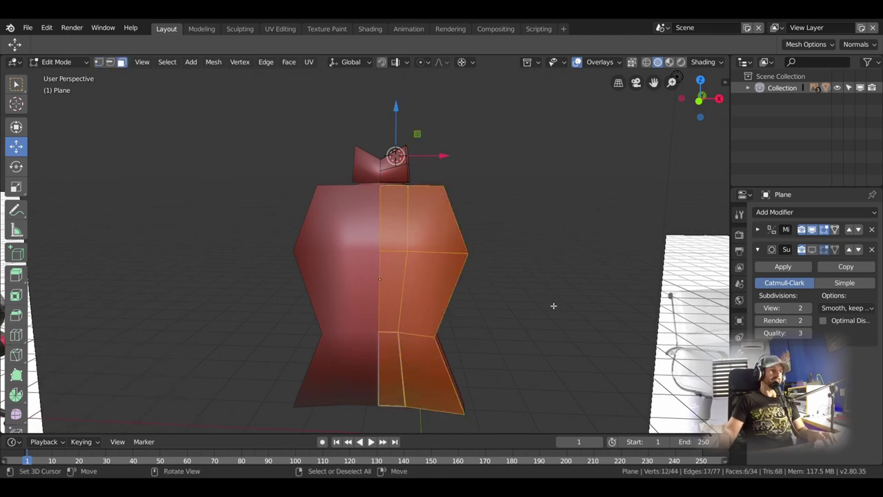
{"action": "key", "text": "i"}
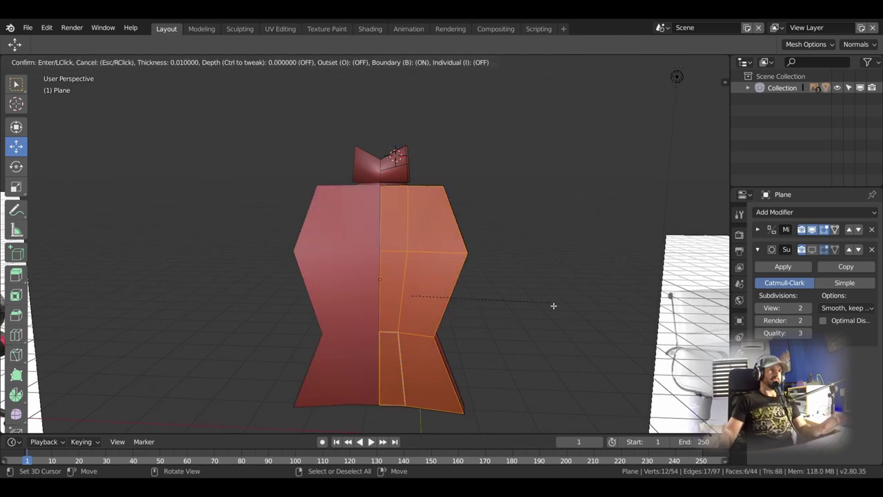
Step: Inset the six faces by 0.3046 m with Boundary turned off
{"action": "key", "text": "b"}
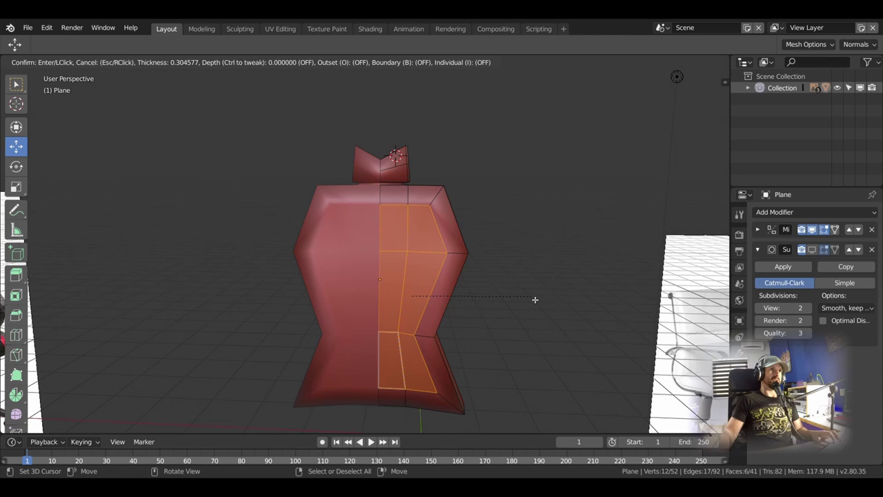
{"action": "left_click", "coordinate": [534, 299]}
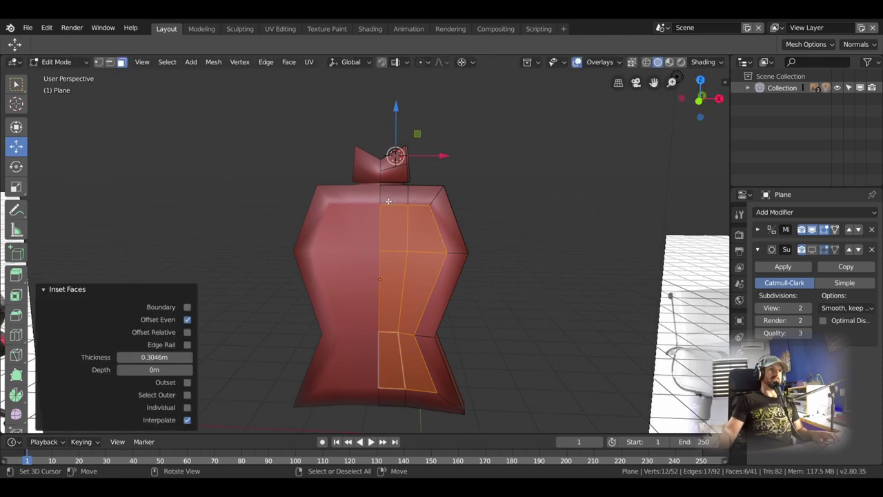
{"action": "mouse_move", "coordinate": [388, 201]}
{"action": "middle_mouse_down"}
{"action": "mouse_move", "coordinate": [352, 255]}
{"action": "mouse_move", "coordinate": [405, 235]}
{"action": "middle_mouse_up"}
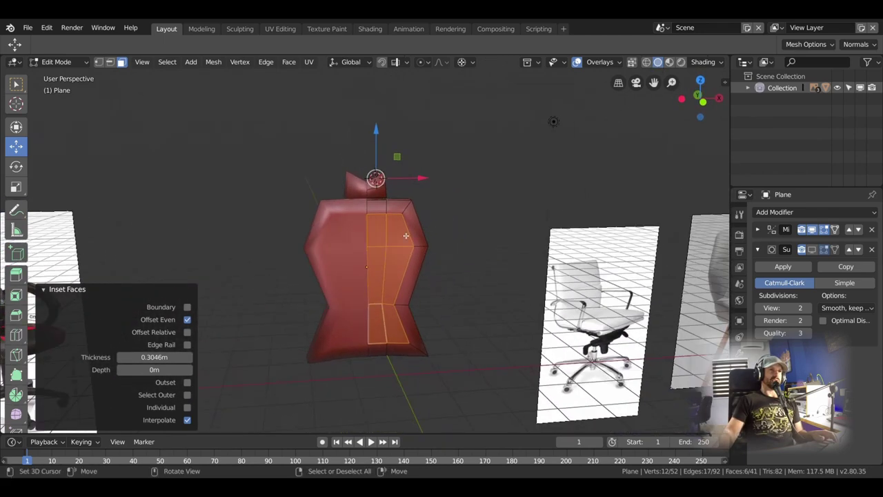
{"action": "middle_click_drag", "start_coordinate": [415, 257], "coordinate": [490, 236]}
Step: Toggle the smooth preview, try and undo an extrude, and set the 3D cursor at the chair centre
{"action": "scroll", "coordinate": [490, 236], "scroll_direction": "up", "scroll_amount": 3}
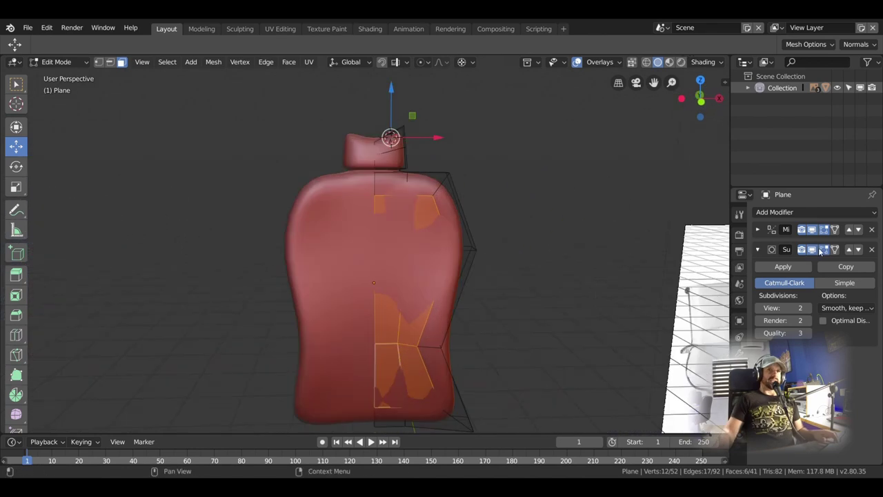
{"action": "left_click", "coordinate": [820, 249]}
{"action": "middle_click_drag", "start_coordinate": [485, 281], "coordinate": [432, 412]}
{"action": "left_click", "coordinate": [432, 412], "text": "shift"}
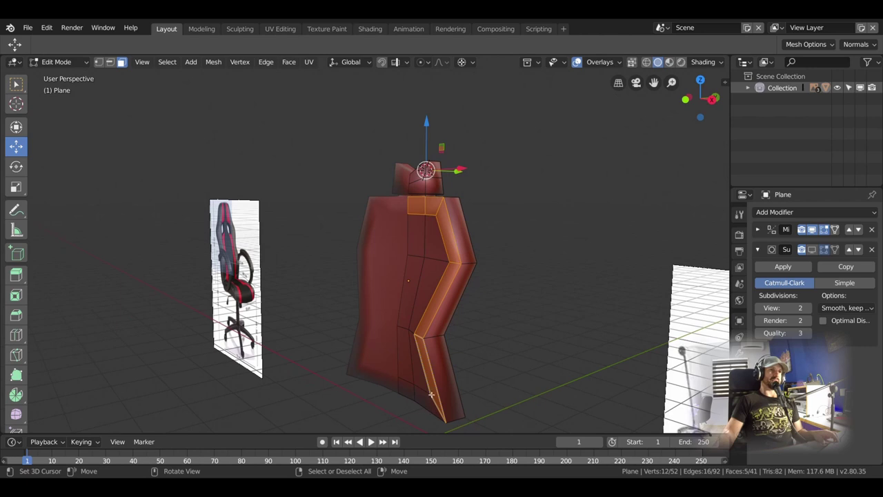
{"action": "mouse_move", "coordinate": [424, 367]}
{"action": "middle_mouse_down"}
{"action": "mouse_move", "coordinate": [410, 240]}
{"action": "mouse_move", "coordinate": [444, 249]}
{"action": "mouse_move", "coordinate": [370, 151]}
{"action": "middle_mouse_up"}
{"action": "scroll", "coordinate": [410, 240], "scroll_direction": "up", "scroll_amount": 3}
{"action": "key", "text": "e"}
{"action": "key", "text": "ctrl+z"}
{"action": "right_click", "coordinate": [438, 247], "text": "shift"}
Step: Push a face near the top of the backrest 0.232 m along Y
{"action": "left_click", "coordinate": [471, 246]}
{"action": "left_click", "coordinate": [371, 151]}
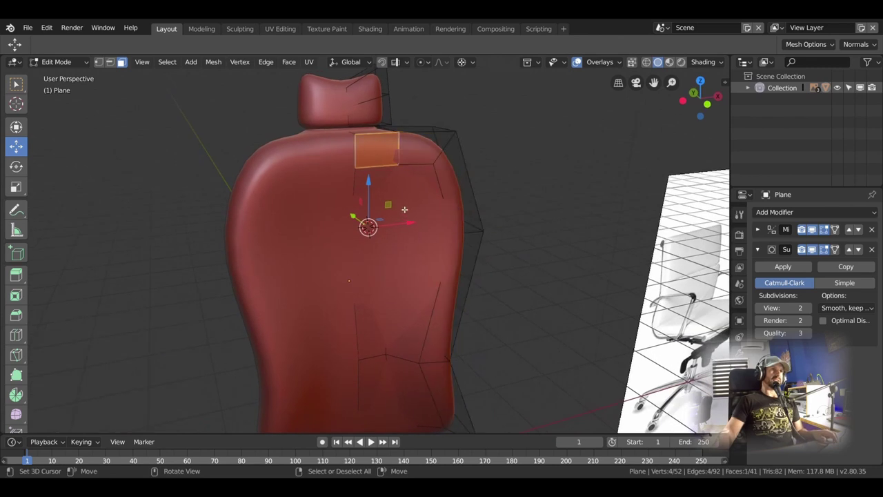
{"action": "key", "text": "g"}
{"action": "key", "text": "x"}
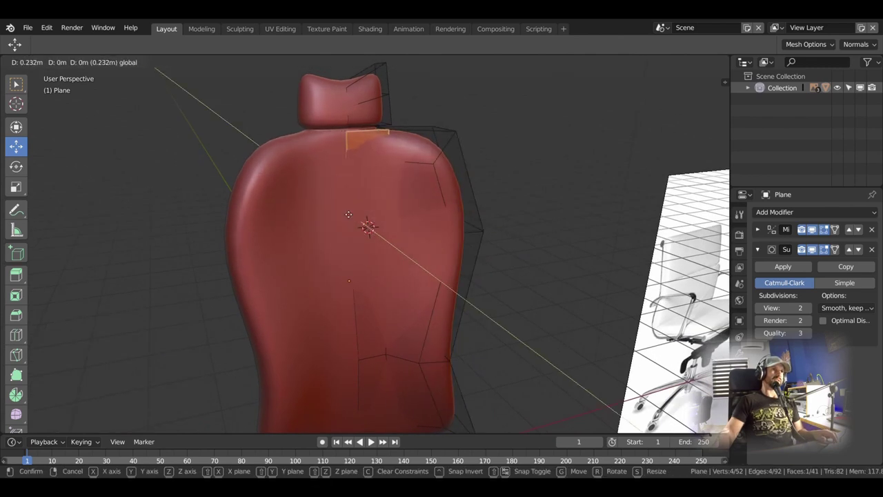
{"action": "left_click", "coordinate": [349, 215]}
{"action": "mouse_move", "coordinate": [348, 215]}
{"action": "middle_mouse_down"}
{"action": "mouse_move", "coordinate": [392, 267]}
{"action": "mouse_move", "coordinate": [442, 270]}
{"action": "mouse_move", "coordinate": [471, 246]}
{"action": "mouse_move", "coordinate": [498, 271]}
{"action": "mouse_move", "coordinate": [463, 296]}
{"action": "mouse_move", "coordinate": [404, 279]}
{"action": "mouse_move", "coordinate": [409, 292]}
{"action": "mouse_move", "coordinate": [402, 280]}
{"action": "mouse_move", "coordinate": [471, 325]}
{"action": "mouse_move", "coordinate": [280, 317]}
{"action": "mouse_move", "coordinate": [444, 296]}
{"action": "mouse_move", "coordinate": [458, 331]}
{"action": "mouse_move", "coordinate": [494, 332]}
{"action": "mouse_move", "coordinate": [393, 324]}
{"action": "middle_mouse_up"}
Step: Add two edge loops across the backrest, sliding the second to factor -0.324
{"action": "key", "text": "ctrl+r"}
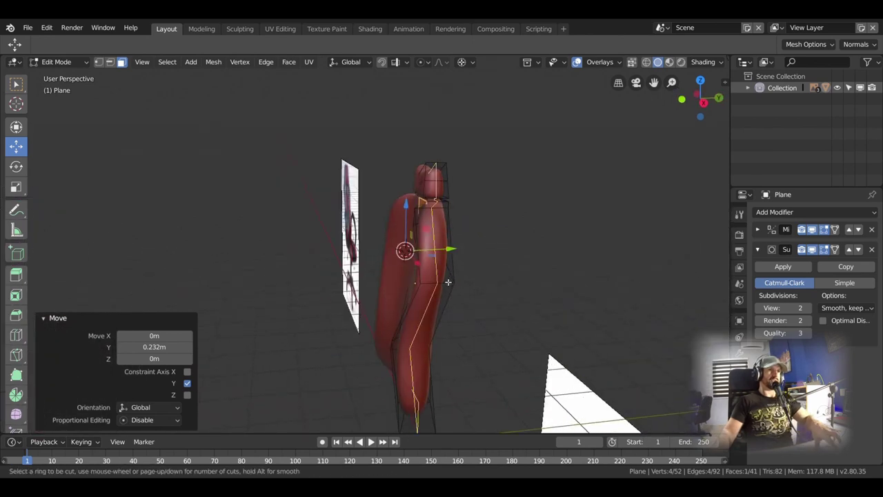
{"action": "left_click", "coordinate": [449, 281]}
{"action": "right_click", "coordinate": [450, 281]}
{"action": "mouse_move", "coordinate": [449, 281]}
{"action": "middle_mouse_down"}
{"action": "mouse_move", "coordinate": [434, 255]}
{"action": "mouse_move", "coordinate": [352, 250]}
{"action": "middle_mouse_up"}
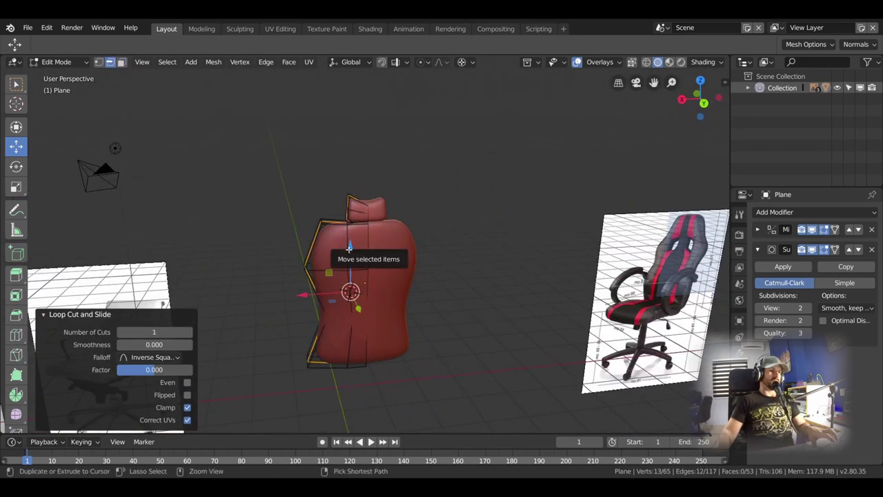
{"action": "key", "text": "ctrl+r"}
{"action": "left_click", "coordinate": [345, 245]}
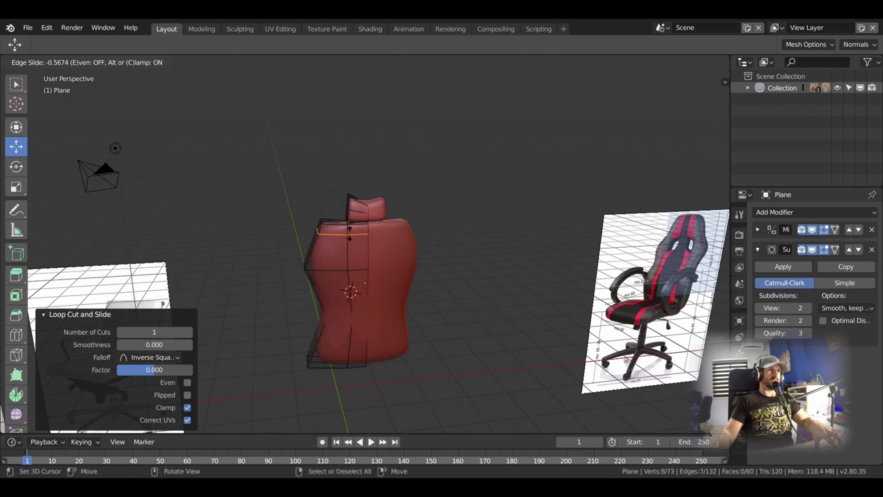
{"action": "left_click", "coordinate": [365, 283]}
Step: Shift a backrest side edge along Y, then select the side edge loop
{"action": "middle_click_drag", "start_coordinate": [365, 283], "coordinate": [386, 276]}
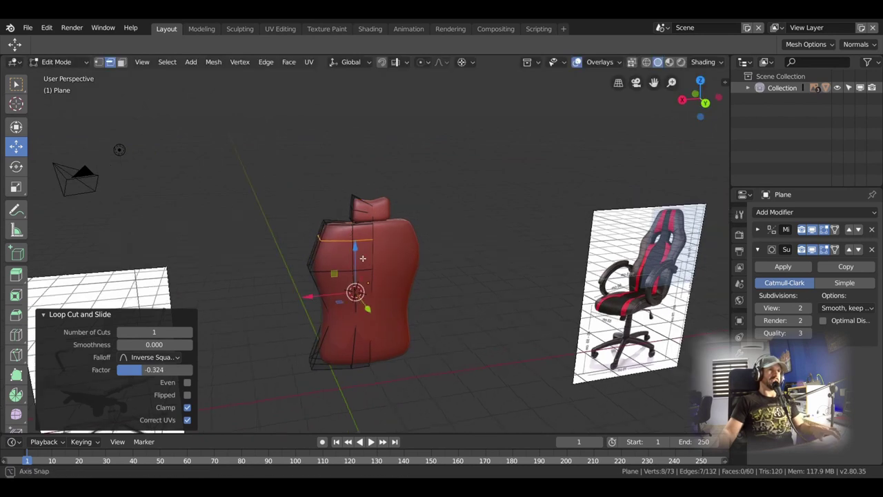
{"action": "scroll", "coordinate": [386, 276], "scroll_direction": "up", "scroll_amount": 3}
{"action": "scroll", "coordinate": [400, 262], "scroll_direction": "up", "scroll_amount": 2}
{"action": "middle_click_drag", "start_coordinate": [414, 249], "coordinate": [441, 225]}
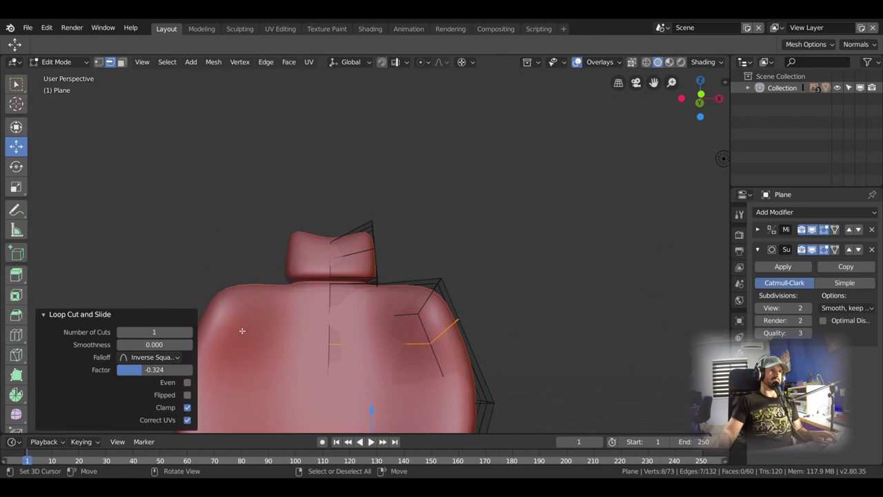
{"action": "middle_click_drag", "start_coordinate": [436, 336], "coordinate": [405, 350]}
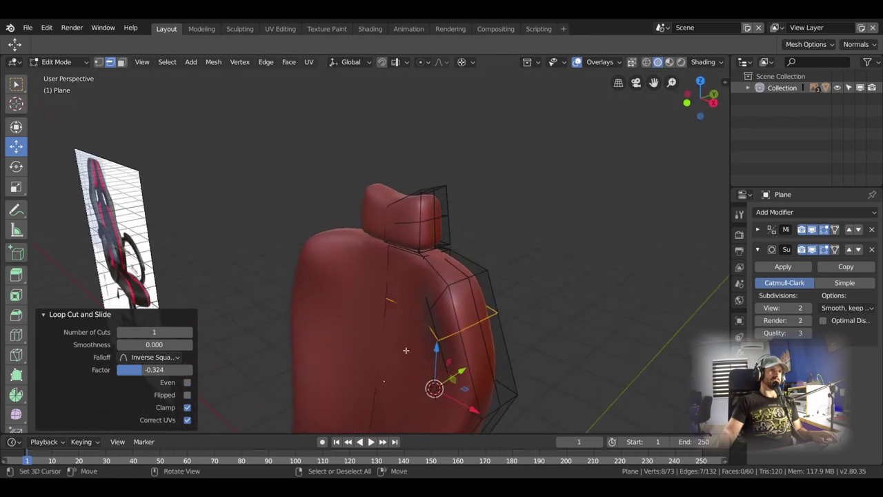
{"action": "left_click", "coordinate": [440, 306]}
{"action": "left_click_drag", "start_coordinate": [459, 376], "coordinate": [463, 373]}
{"action": "middle_click_drag", "start_coordinate": [464, 372], "coordinate": [459, 335]}
{"action": "left_click_drag", "start_coordinate": [452, 407], "coordinate": [456, 406]}
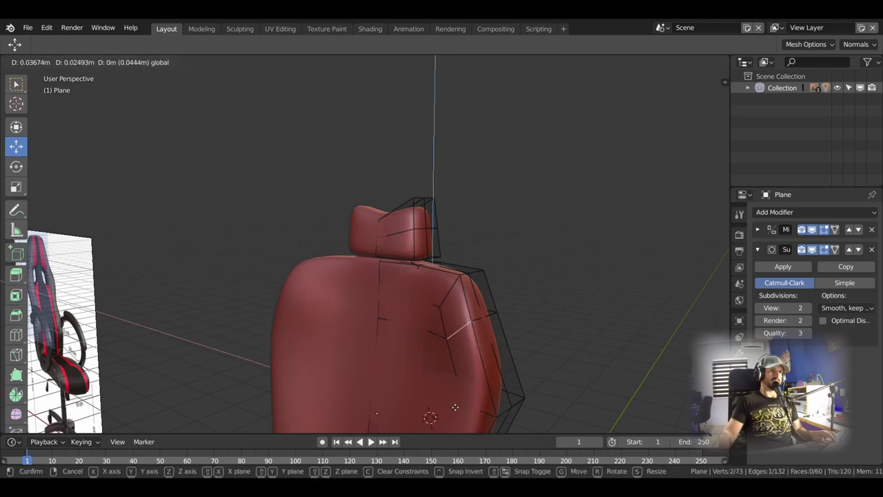
{"action": "mouse_move", "coordinate": [455, 405]}
{"action": "middle_mouse_down"}
{"action": "mouse_move", "coordinate": [487, 334]}
{"action": "mouse_move", "coordinate": [391, 367]}
{"action": "mouse_move", "coordinate": [428, 341]}
{"action": "mouse_move", "coordinate": [486, 339]}
{"action": "middle_mouse_up"}
{"action": "left_click", "coordinate": [489, 333], "text": "alt+shift"}
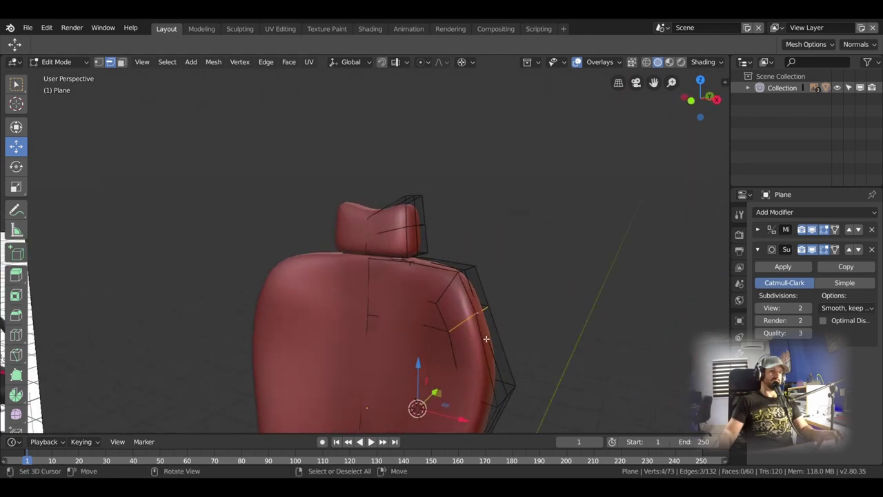
Step: Edge-slide the selected side loop along the backrest
{"action": "key", "text": "g"}
{"action": "key", "text": "g"}
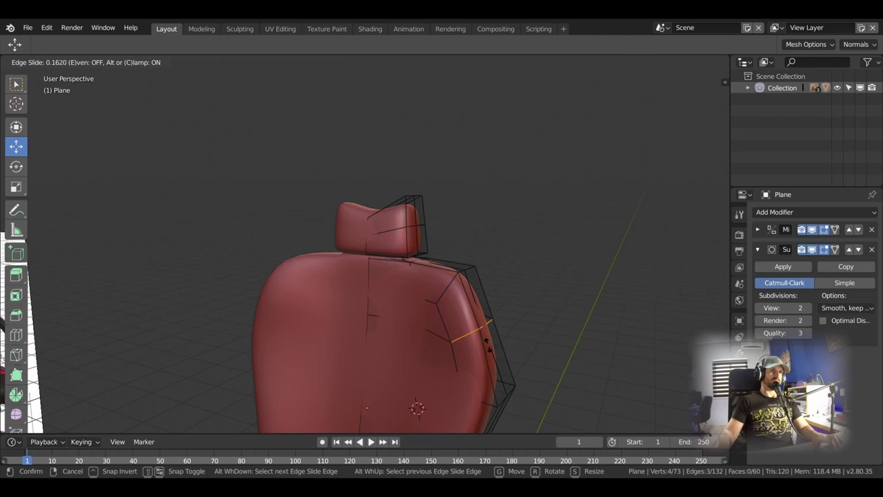
{"action": "left_click", "coordinate": [487, 341]}
{"action": "mouse_move", "coordinate": [491, 338]}
{"action": "middle_mouse_down"}
{"action": "mouse_move", "coordinate": [499, 335]}
{"action": "mouse_move", "coordinate": [463, 253]}
{"action": "mouse_move", "coordinate": [486, 274]}
{"action": "middle_mouse_up"}
Step: Lower the backrest shoulder vertices 0.146 m on Z and push them outward along Y
{"action": "left_click", "coordinate": [456, 259], "text": "shift"}
{"action": "left_click", "coordinate": [494, 220], "text": "shift"}
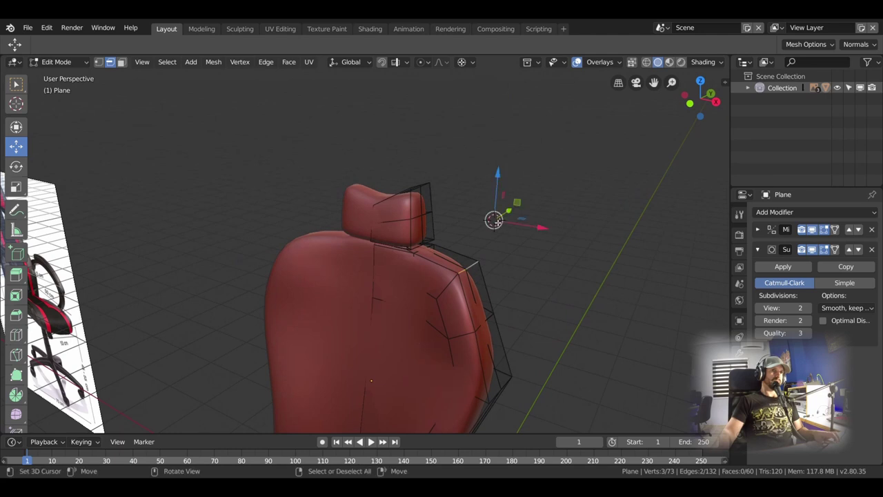
{"action": "mouse_move", "coordinate": [500, 184]}
{"action": "left_mouse_down"}
{"action": "mouse_move", "coordinate": [517, 235]}
{"action": "mouse_move", "coordinate": [500, 216]}
{"action": "left_mouse_up"}
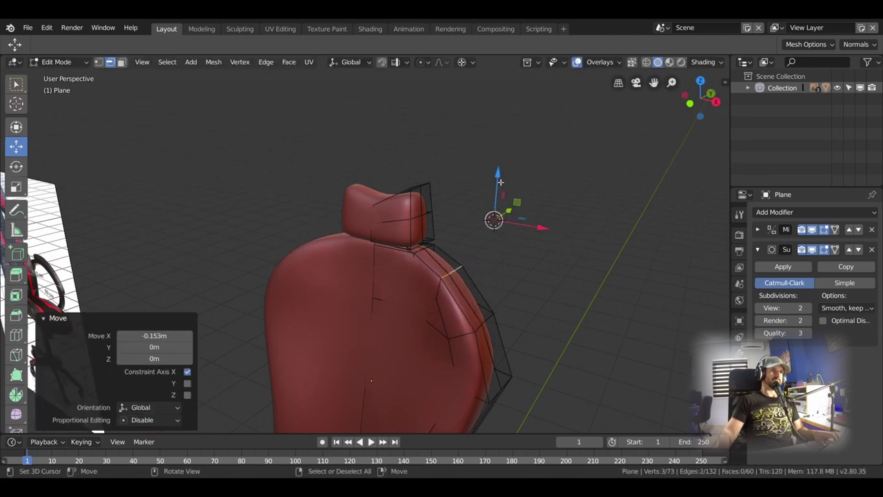
{"action": "left_click_drag", "start_coordinate": [499, 181], "coordinate": [499, 195]}
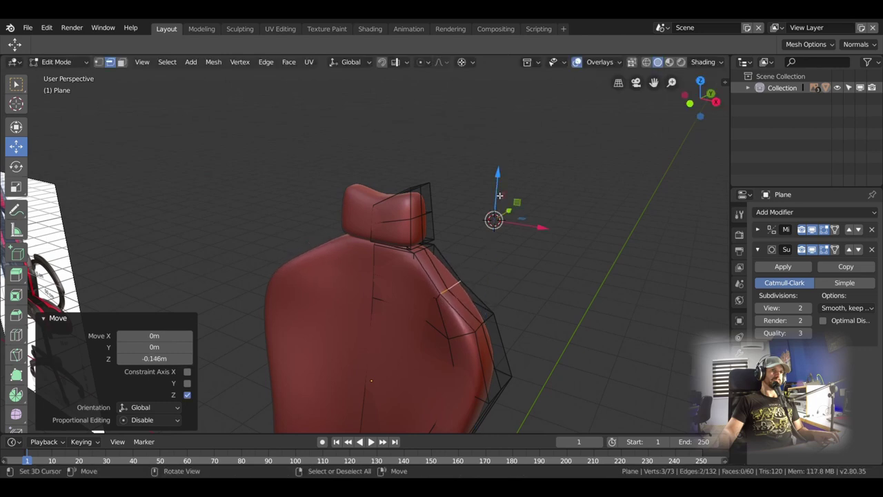
{"action": "middle_click_drag", "start_coordinate": [499, 195], "coordinate": [419, 293]}
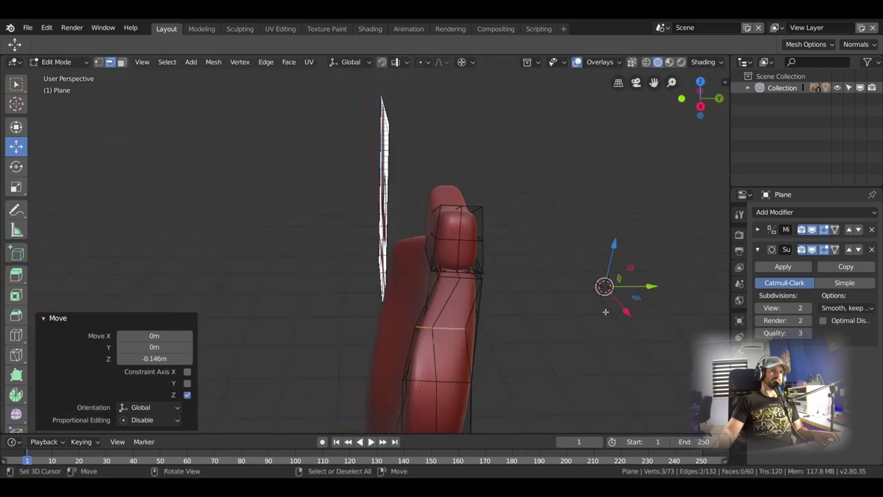
{"action": "left_click_drag", "start_coordinate": [646, 288], "coordinate": [683, 286]}
{"action": "middle_click_drag", "start_coordinate": [683, 287], "coordinate": [452, 355]}
{"action": "left_click", "coordinate": [464, 352]}
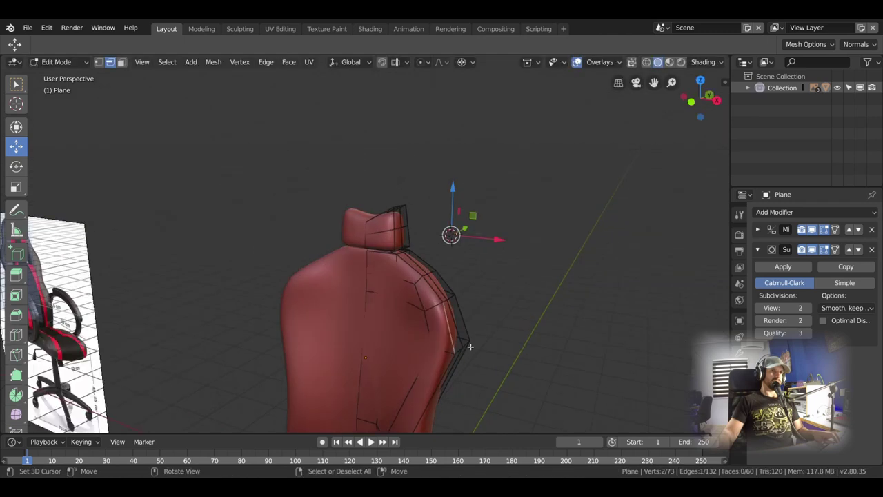
Step: With subdivision hidden in edit mode, move the shoulder vertices -0.288 m along X
{"action": "left_click", "coordinate": [812, 249]}
{"action": "left_click", "coordinate": [468, 347], "text": "shift"}
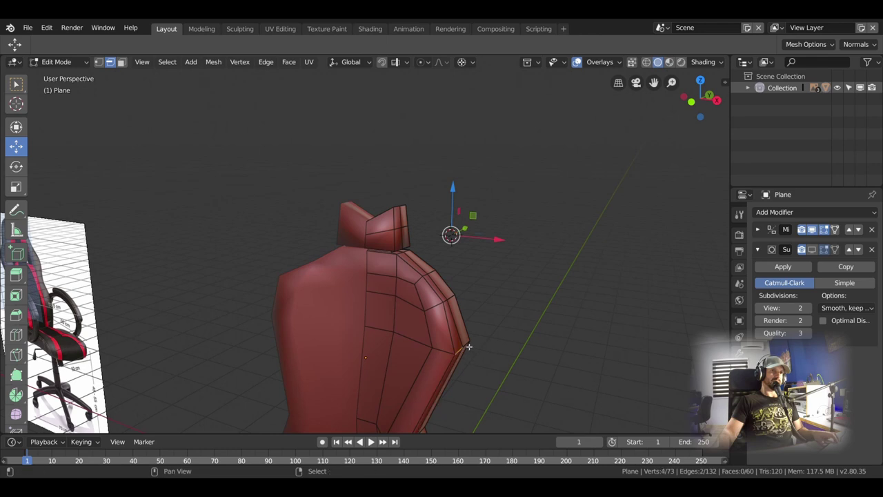
{"action": "left_click", "coordinate": [454, 355], "text": "shift"}
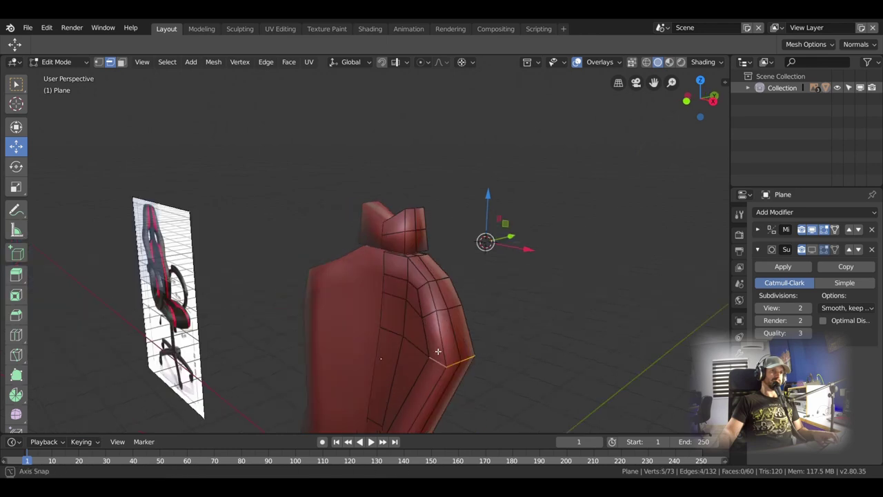
{"action": "mouse_move", "coordinate": [454, 356]}
{"action": "middle_mouse_down"}
{"action": "mouse_move", "coordinate": [467, 346]}
{"action": "mouse_move", "coordinate": [435, 371]}
{"action": "mouse_move", "coordinate": [538, 375]}
{"action": "mouse_move", "coordinate": [449, 256]}
{"action": "middle_mouse_up"}
{"action": "key", "text": "g"}
{"action": "key", "text": "x"}
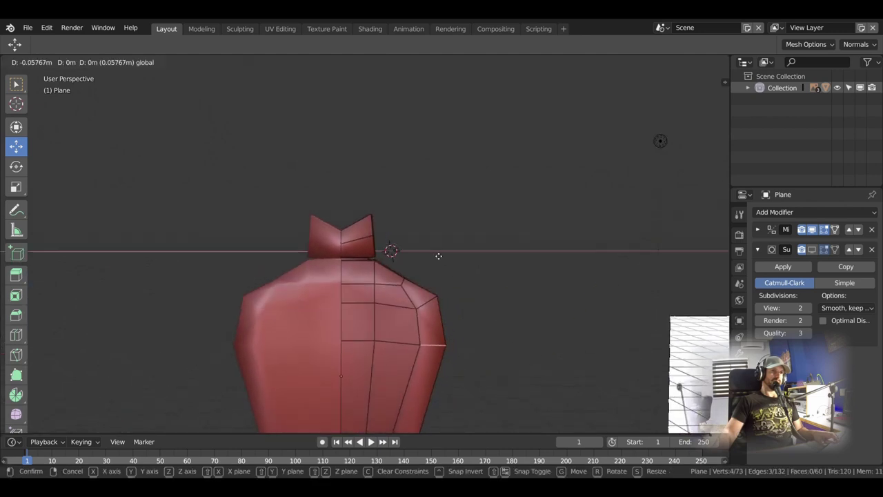
{"action": "left_click", "coordinate": [425, 255]}
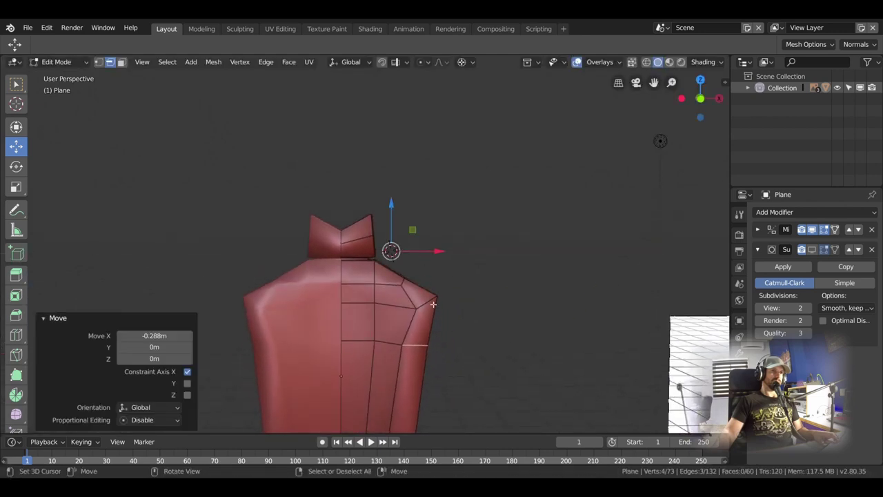
Step: Orbit around the tapered backrest to compare it with both reference chairs
{"action": "middle_click_drag", "start_coordinate": [426, 255], "coordinate": [293, 322]}
{"action": "middle_click_drag", "start_coordinate": [435, 307], "coordinate": [381, 282]}
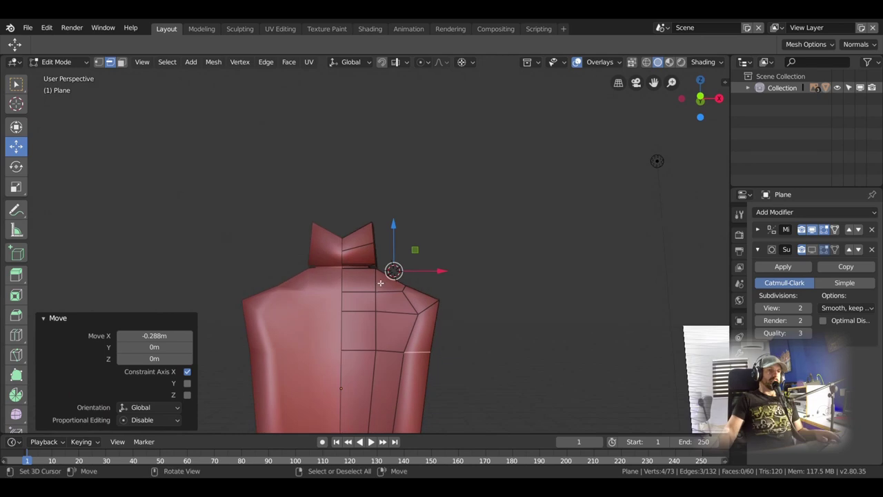
{"action": "middle_click_drag", "start_coordinate": [338, 322], "coordinate": [369, 356]}
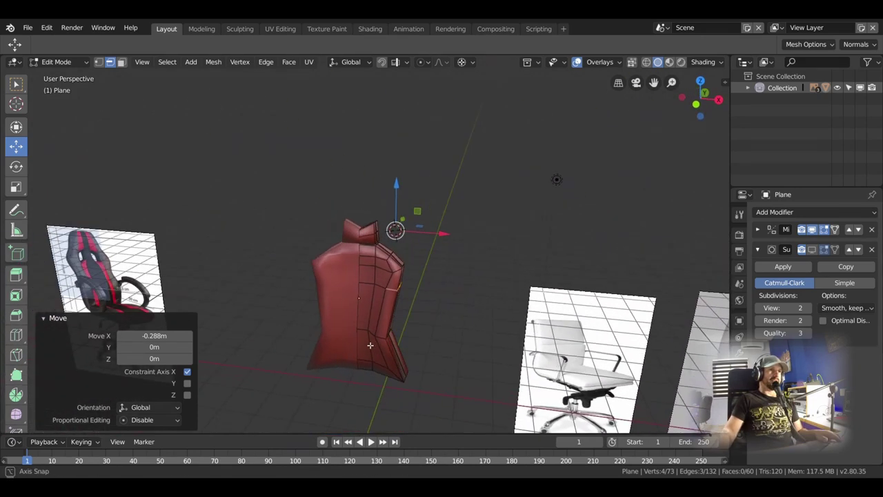
{"action": "middle_click_drag", "start_coordinate": [369, 357], "coordinate": [404, 348]}
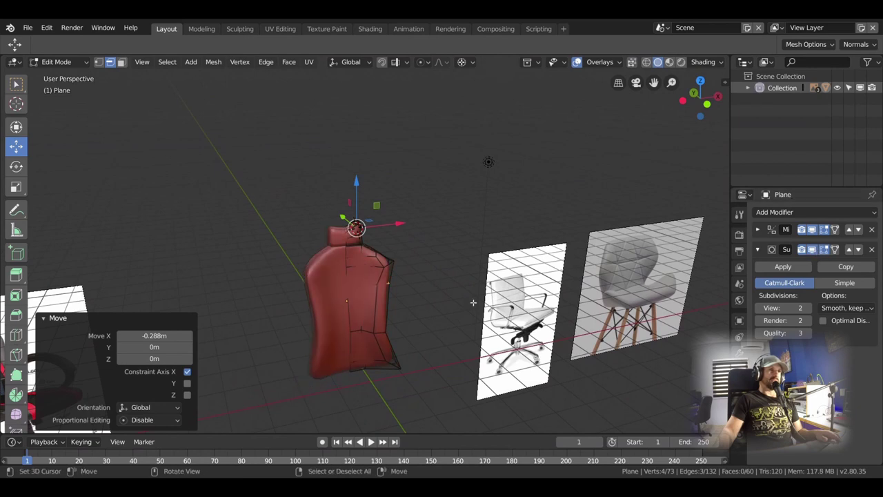
{"action": "middle_click_drag", "start_coordinate": [355, 228], "coordinate": [169, 295]}
{"action": "mouse_move", "coordinate": [278, 301]}
{"action": "middle_mouse_down"}
{"action": "mouse_move", "coordinate": [419, 301]}
{"action": "mouse_move", "coordinate": [461, 233]}
{"action": "middle_mouse_up"}
{"action": "scroll", "coordinate": [420, 301], "scroll_direction": "up", "scroll_amount": 3}
{"action": "left_click", "coordinate": [461, 232]}
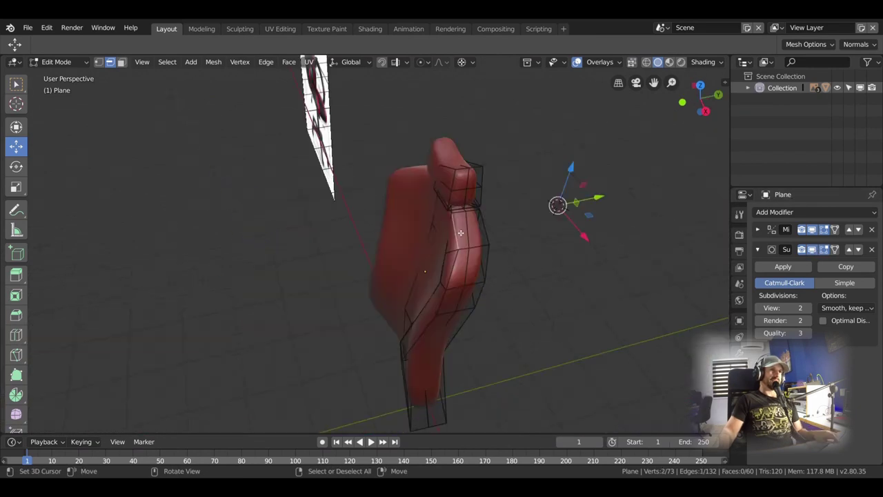
Step: Slide the vertical side edge loop across the backrest
{"action": "left_click", "coordinate": [455, 269], "text": "alt"}
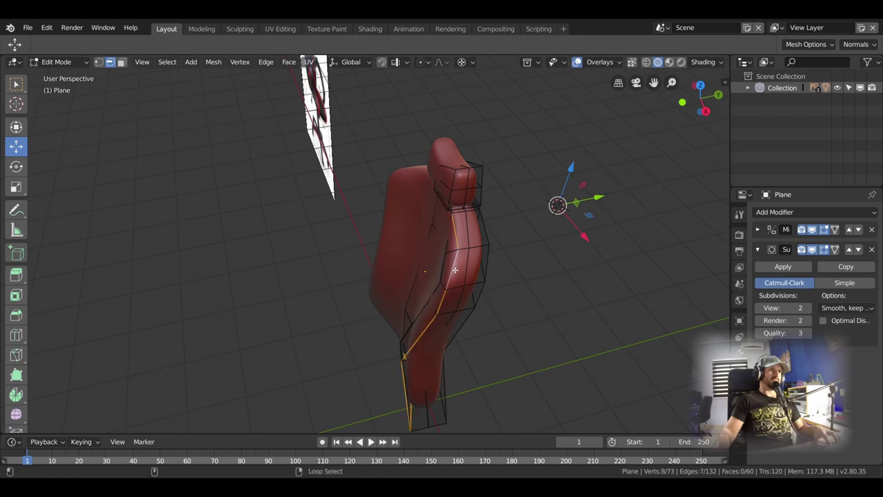
{"action": "key", "text": "g"}
{"action": "key", "text": "g"}
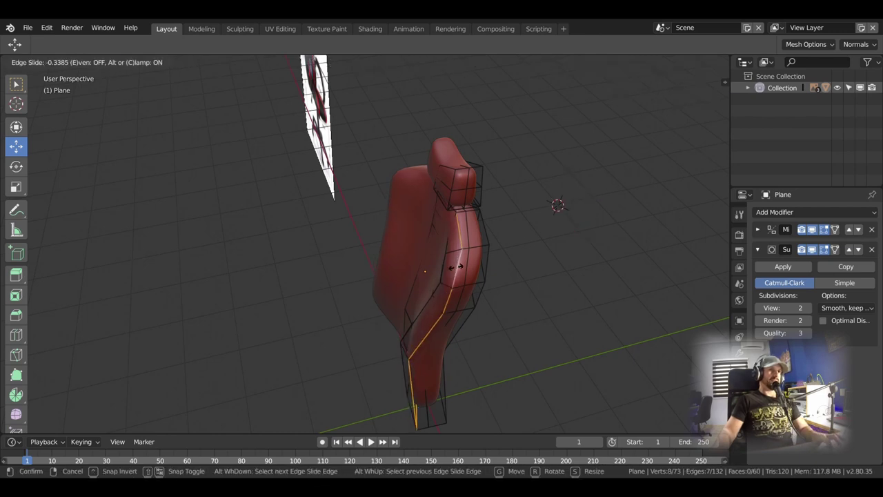
{"action": "left_click", "coordinate": [462, 269]}
{"action": "mouse_move", "coordinate": [462, 270]}
{"action": "middle_mouse_down"}
{"action": "mouse_move", "coordinate": [503, 225]}
{"action": "mouse_move", "coordinate": [345, 338]}
{"action": "mouse_move", "coordinate": [373, 373]}
{"action": "middle_mouse_up"}
Step: Move a lower backrest side vertex 0.236 m along Y to contour the lumbar area
{"action": "key", "text": "Tab"}
{"action": "key", "text": "Tab"}
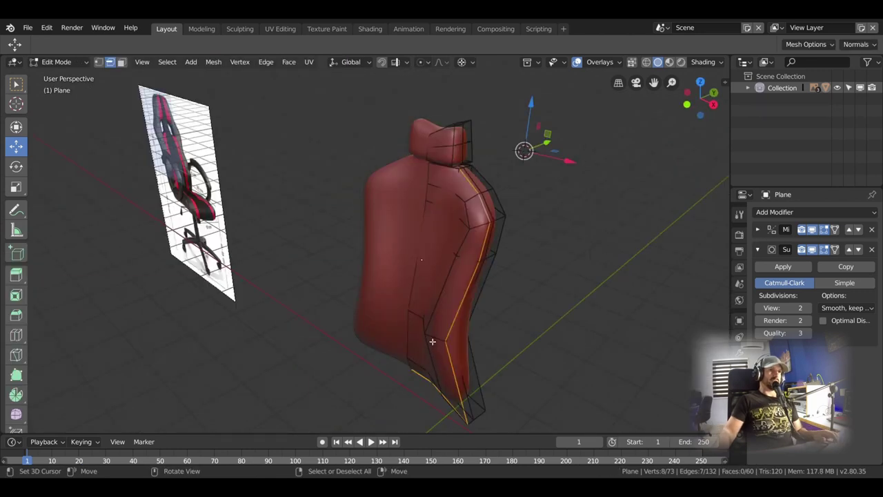
{"action": "left_click", "coordinate": [99, 61]}
{"action": "left_click", "coordinate": [422, 337]}
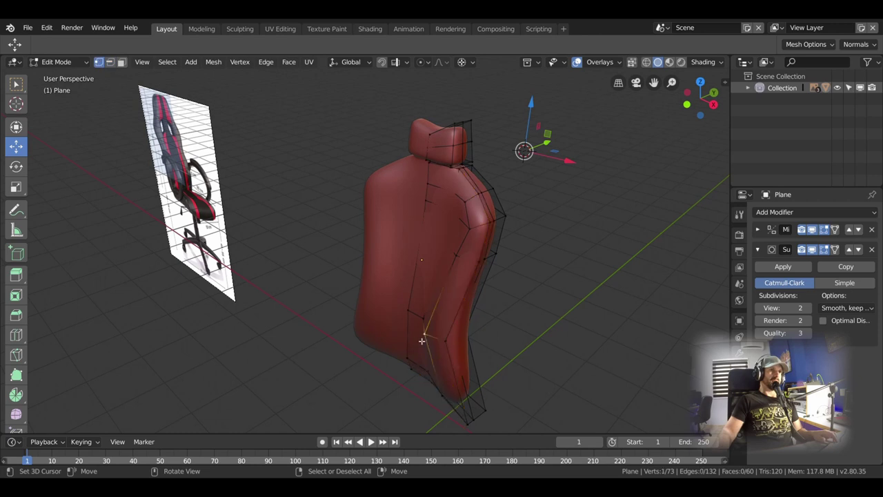
{"action": "right_click", "coordinate": [379, 367], "text": "shift"}
{"action": "key", "text": "g"}
{"action": "key", "text": "y"}
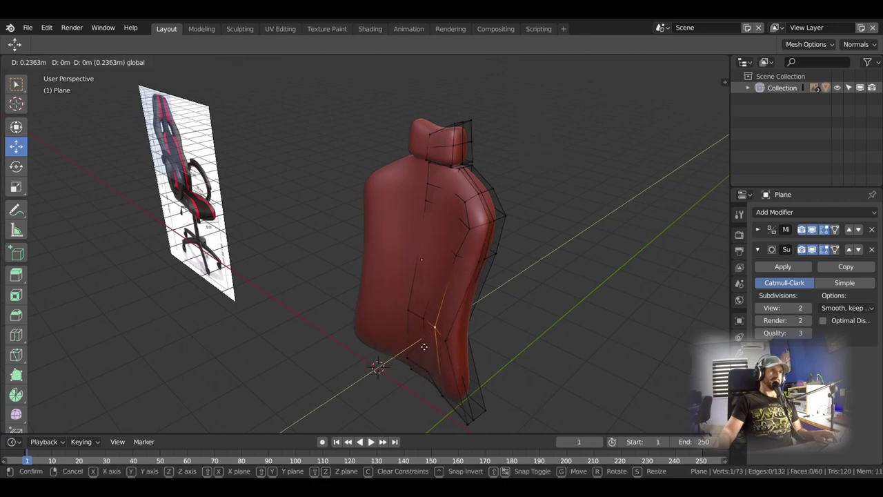
{"action": "left_click", "coordinate": [424, 346]}
{"action": "mouse_move", "coordinate": [424, 346]}
{"action": "middle_mouse_down"}
{"action": "mouse_move", "coordinate": [497, 339]}
{"action": "mouse_move", "coordinate": [492, 368]}
{"action": "mouse_move", "coordinate": [497, 345]}
{"action": "mouse_move", "coordinate": [434, 314]}
{"action": "mouse_move", "coordinate": [483, 325]}
{"action": "mouse_move", "coordinate": [457, 315]}
{"action": "mouse_move", "coordinate": [465, 248]}
{"action": "mouse_move", "coordinate": [452, 239]}
{"action": "mouse_move", "coordinate": [437, 136]}
{"action": "middle_mouse_up"}
{"action": "scroll", "coordinate": [457, 315], "scroll_direction": "down", "scroll_amount": 2}
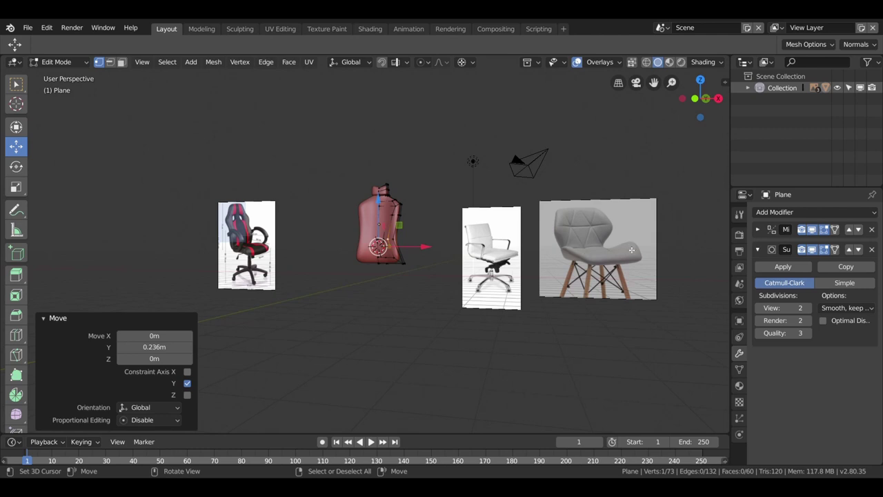
Step: Select the backrest's bottom faces in face mode and duplicate them in place
{"action": "scroll", "coordinate": [400, 284], "scroll_direction": "up", "scroll_amount": 3}
{"action": "scroll", "coordinate": [389, 290], "scroll_direction": "up", "scroll_amount": 3}
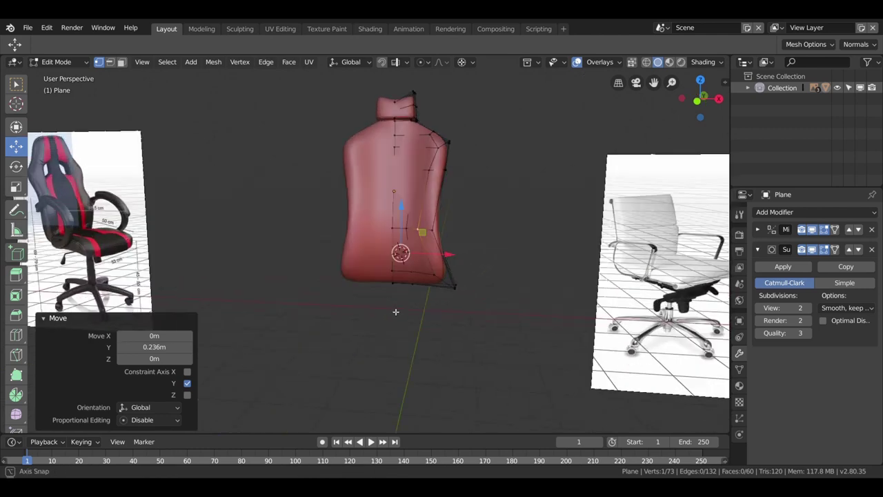
{"action": "middle_click_drag", "start_coordinate": [400, 310], "coordinate": [422, 322]}
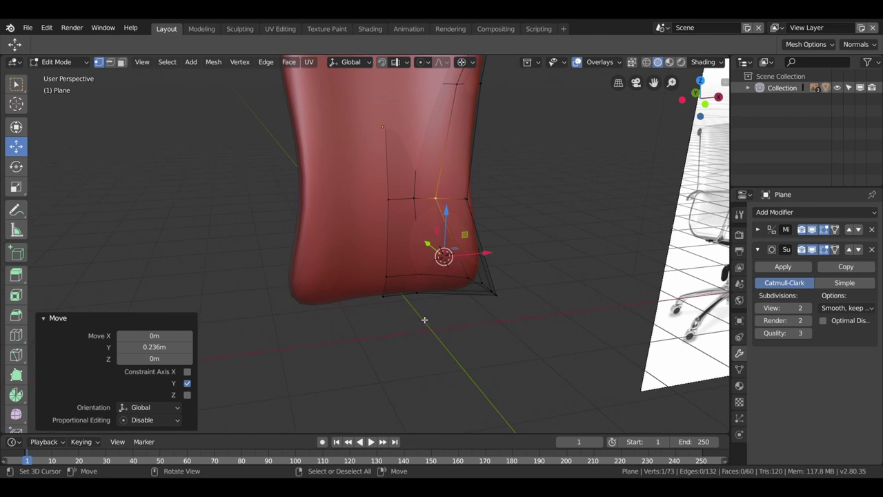
{"action": "left_click", "coordinate": [414, 290]}
{"action": "key", "text": "3"}
{"action": "mouse_move", "coordinate": [433, 293]}
{"action": "middle_mouse_down"}
{"action": "mouse_move", "coordinate": [463, 329]}
{"action": "mouse_move", "coordinate": [448, 330]}
{"action": "middle_mouse_up"}
{"action": "key", "text": "shift+d"}
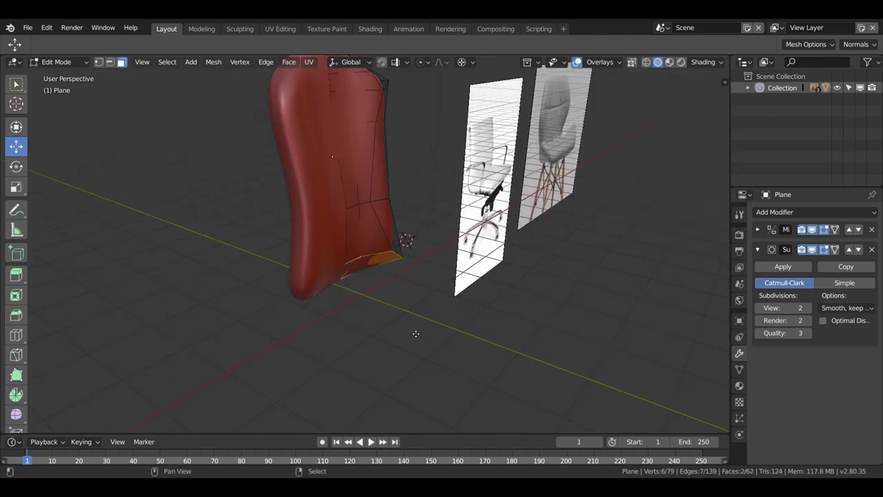
{"action": "right_click", "coordinate": [415, 333]}
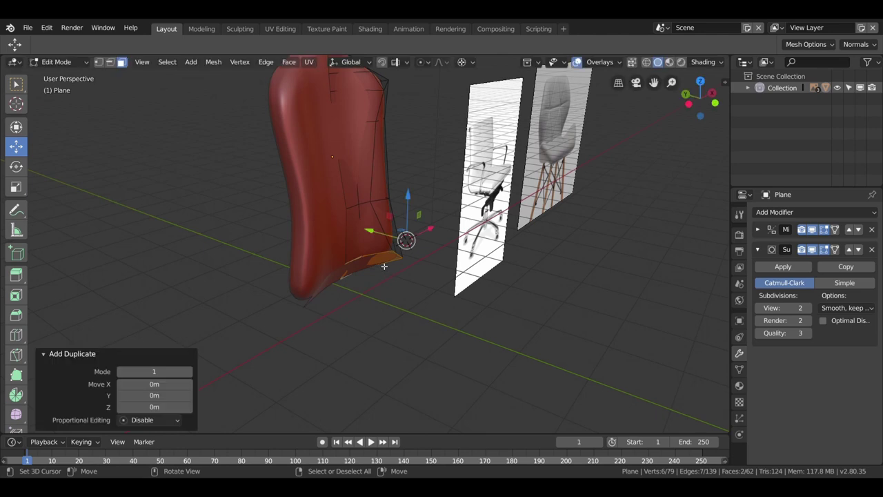
Step: Separate the duplicate into its own object, Plane.001, and select it in Object Mode
{"action": "left_click", "coordinate": [367, 262]}
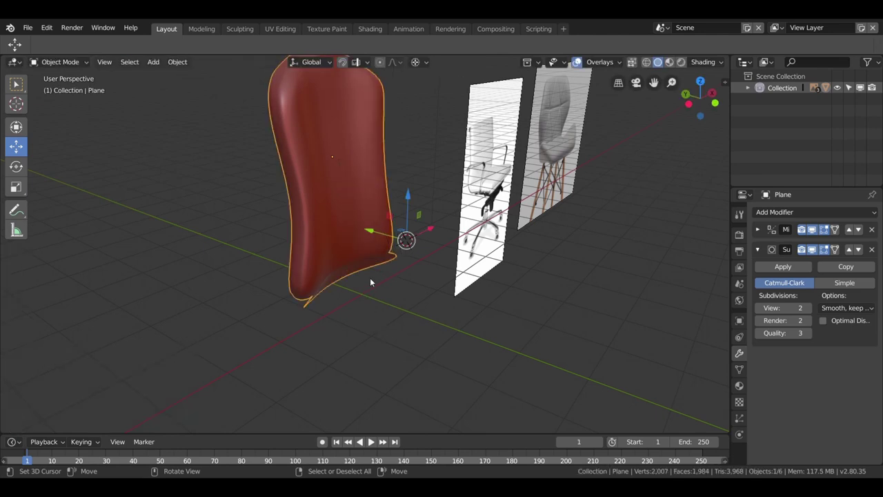
{"action": "key", "text": "p"}
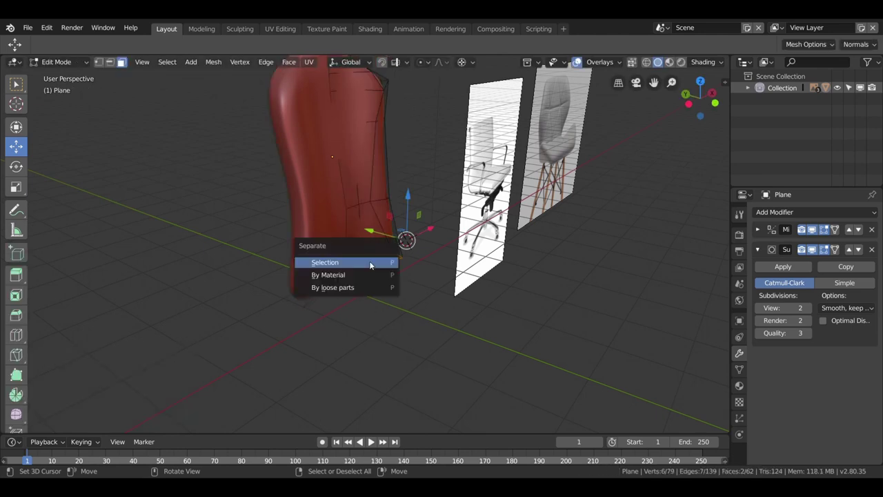
{"action": "left_click", "coordinate": [372, 264]}
{"action": "key", "text": "Tab"}
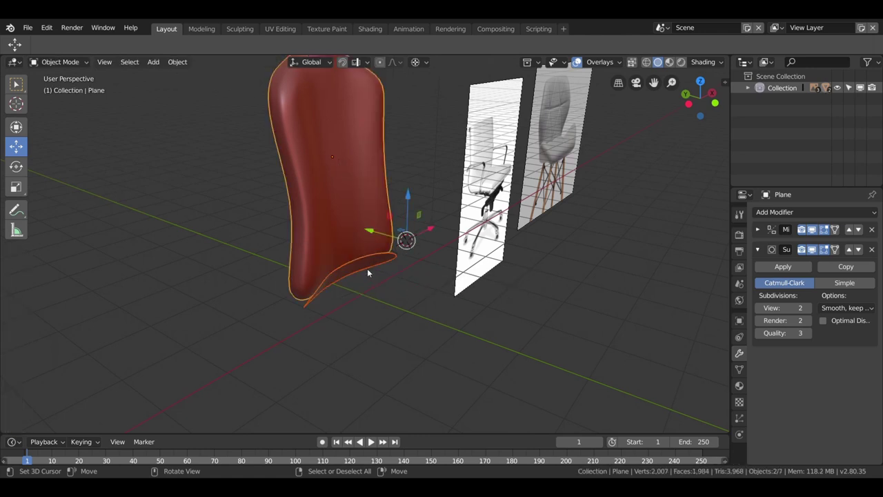
{"action": "left_click", "coordinate": [367, 267]}
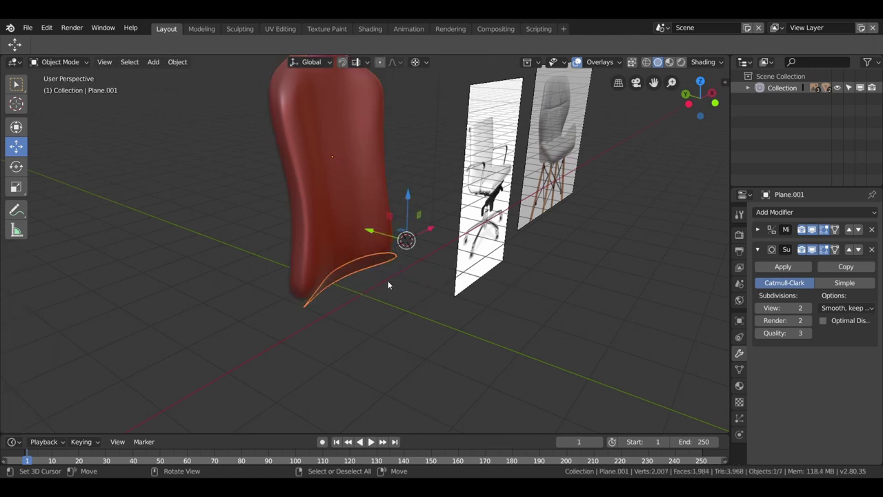
Step: In Edit Mode, select both bottom faces of the seat piece with the unsmoothed cage shown
{"action": "middle_click_drag", "start_coordinate": [388, 285], "coordinate": [259, 266]}
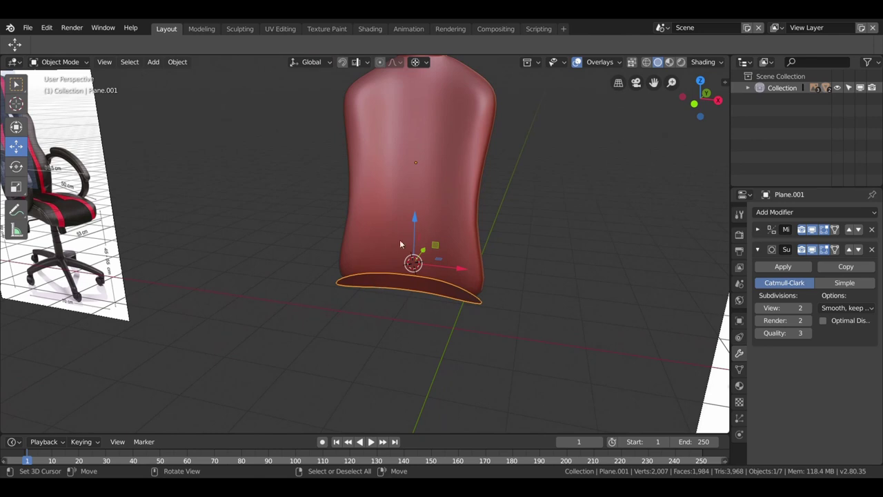
{"action": "middle_click_drag", "start_coordinate": [395, 279], "coordinate": [389, 309]}
{"action": "key", "text": "Tab"}
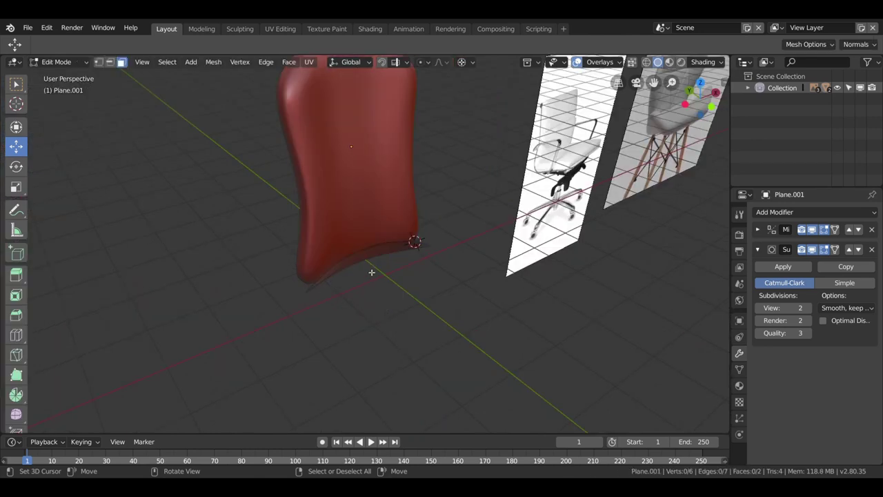
{"action": "left_click", "coordinate": [371, 259]}
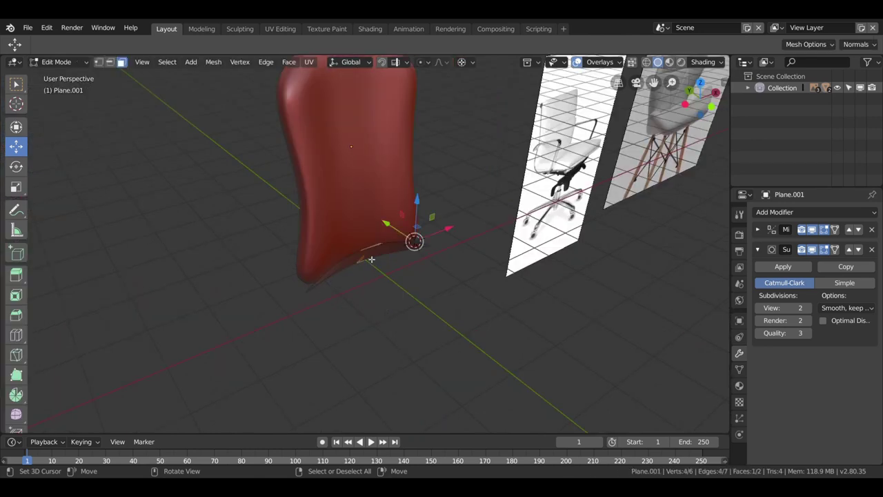
{"action": "left_click", "coordinate": [812, 249]}
{"action": "middle_click_drag", "start_coordinate": [342, 262], "coordinate": [395, 318]}
{"action": "left_click", "coordinate": [426, 320], "text": "shift"}
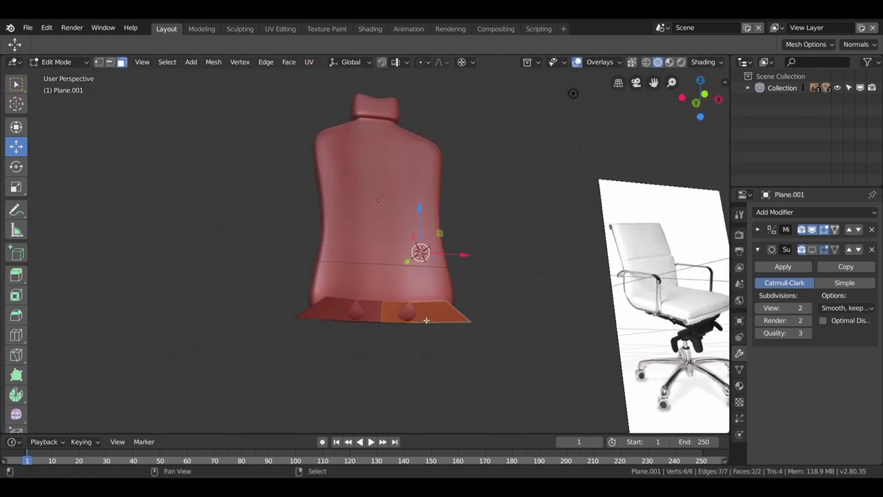
{"action": "mouse_move", "coordinate": [460, 331]}
{"action": "middle_mouse_down"}
{"action": "mouse_move", "coordinate": [469, 361]}
{"action": "mouse_move", "coordinate": [453, 307]}
{"action": "middle_mouse_up"}
Step: Extrude the faces -1.96 m along Y into a seat and re-enable smoothed display
{"action": "key", "text": "e"}
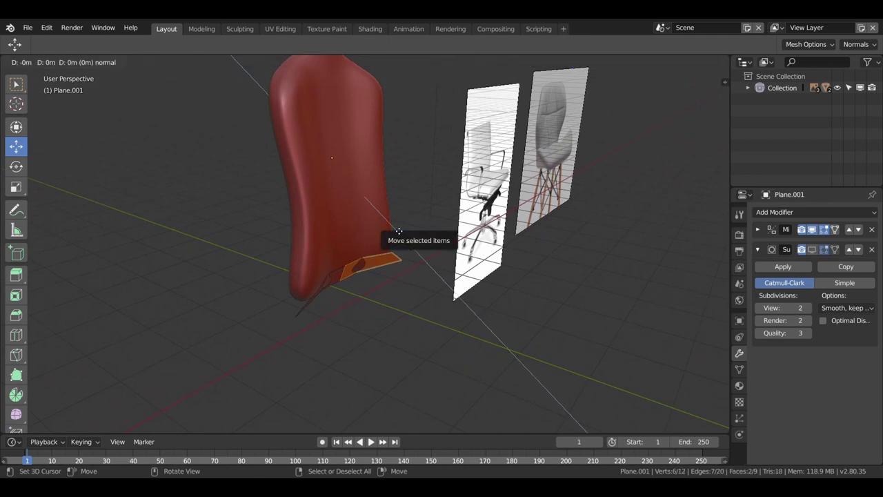
{"action": "key", "text": "x"}
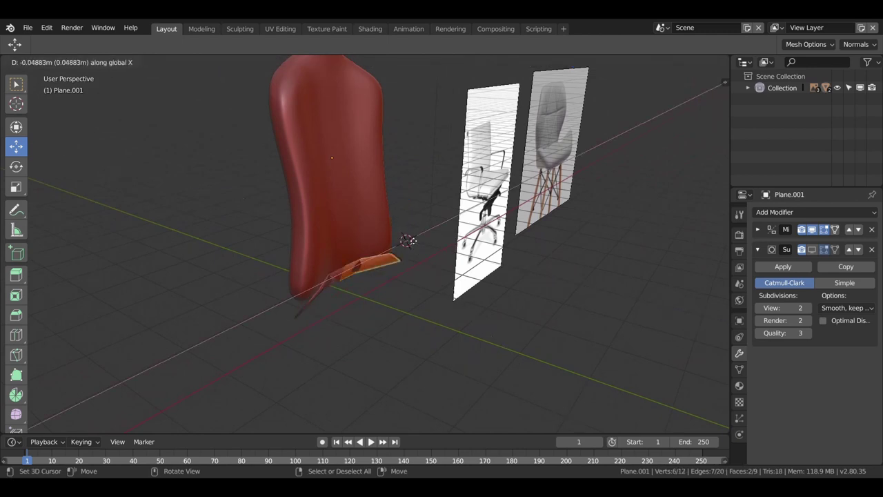
{"action": "key", "text": "z"}
{"action": "key", "text": "x"}
{"action": "key", "text": "y"}
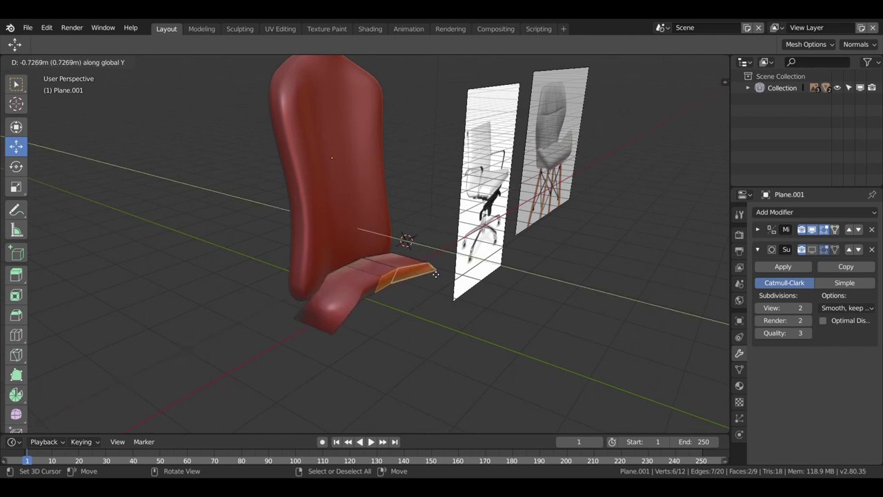
{"action": "left_click", "coordinate": [483, 304]}
{"action": "mouse_move", "coordinate": [483, 303]}
{"action": "middle_mouse_down"}
{"action": "mouse_move", "coordinate": [366, 299]}
{"action": "mouse_move", "coordinate": [348, 309]}
{"action": "mouse_move", "coordinate": [428, 310]}
{"action": "mouse_move", "coordinate": [476, 353]}
{"action": "middle_mouse_up"}
{"action": "left_click", "coordinate": [812, 249]}
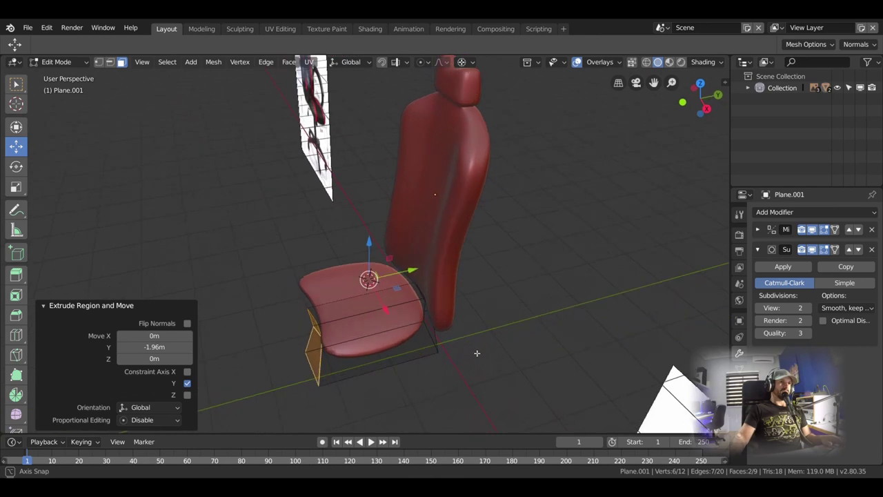
Step: Try two loop cuts across the seat
{"action": "key", "text": "ctrl+r"}
{"action": "left_click", "coordinate": [408, 344]}
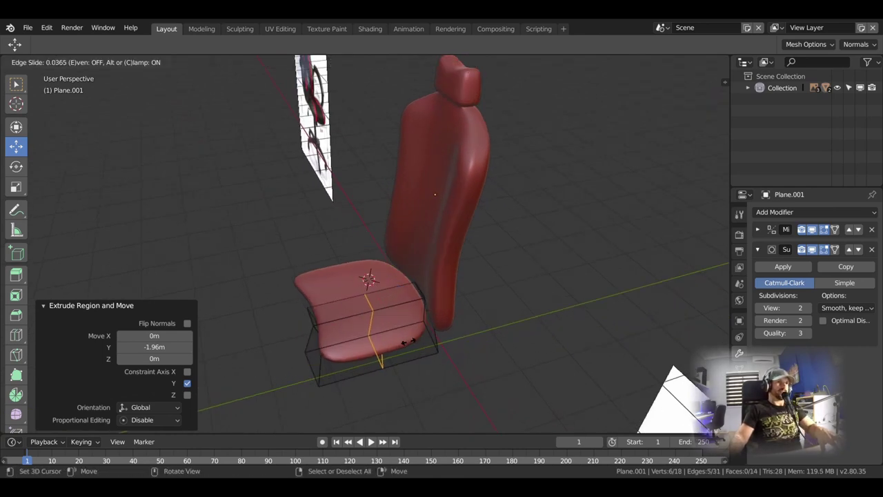
{"action": "left_click", "coordinate": [458, 333]}
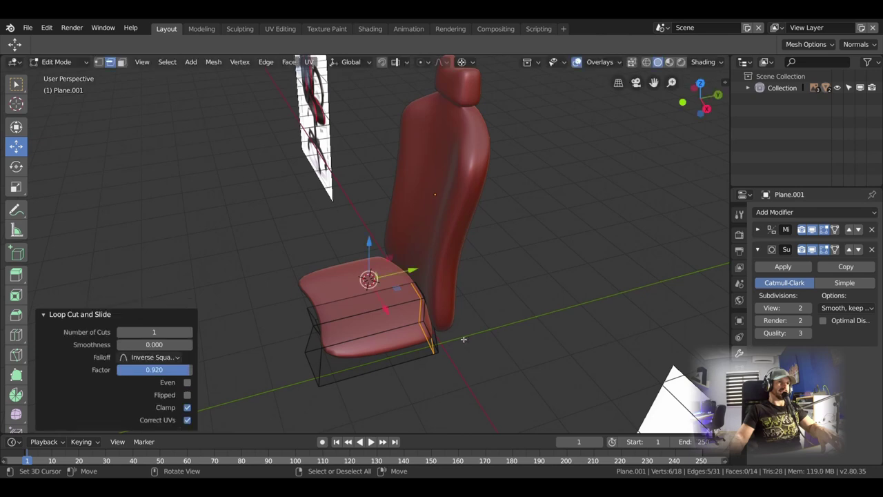
{"action": "mouse_move", "coordinate": [459, 333]}
{"action": "middle_mouse_down"}
{"action": "mouse_move", "coordinate": [476, 297]}
{"action": "mouse_move", "coordinate": [419, 256]}
{"action": "mouse_move", "coordinate": [436, 315]}
{"action": "mouse_move", "coordinate": [479, 338]}
{"action": "mouse_move", "coordinate": [421, 302]}
{"action": "middle_mouse_up"}
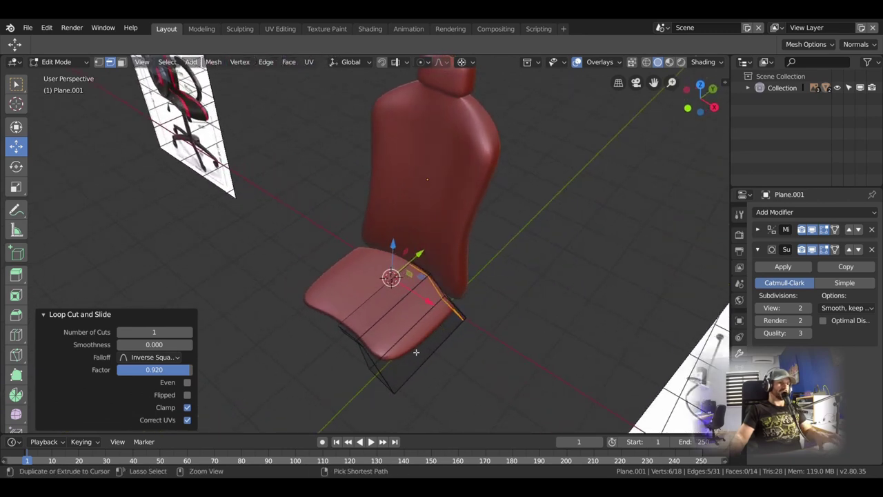
{"action": "key", "text": "ctrl+r"}
{"action": "left_click", "coordinate": [379, 375]}
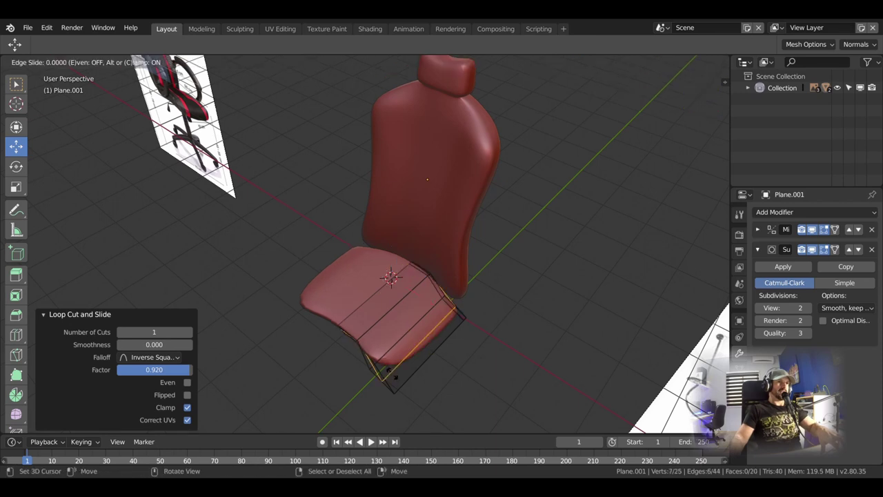
{"action": "left_click", "coordinate": [398, 371]}
{"action": "middle_click_drag", "start_coordinate": [400, 369], "coordinate": [415, 330]}
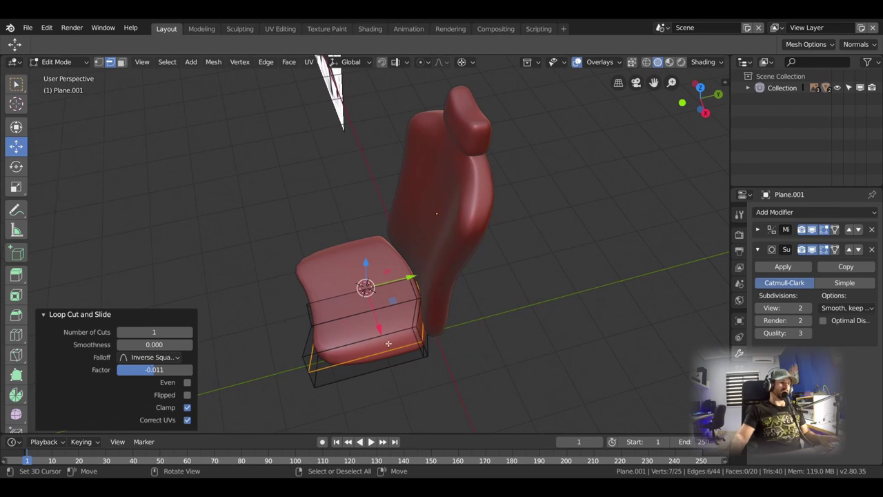
Step: Undo the trial cuts and select the seat's middle vertical edge loop in edge mode
{"action": "key", "text": "3"}
{"action": "left_click", "coordinate": [312, 345]}
{"action": "middle_click_drag", "start_coordinate": [312, 344], "coordinate": [441, 322]}
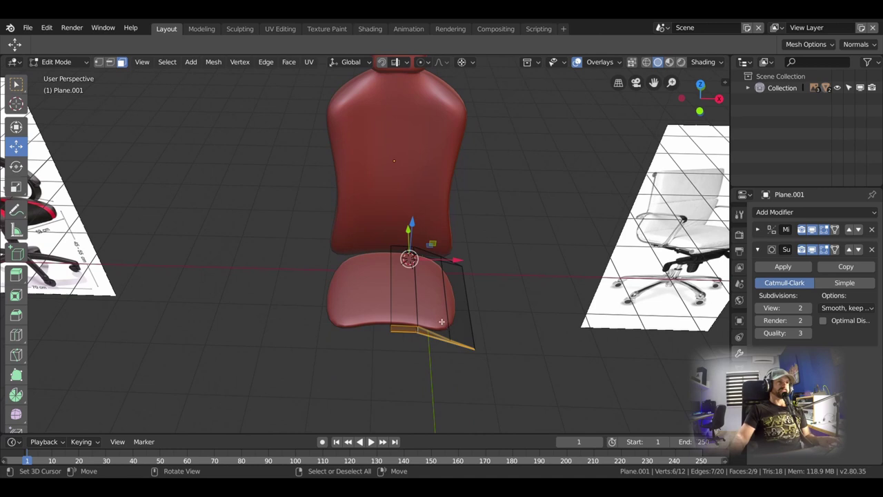
{"action": "middle_click_drag", "start_coordinate": [438, 312], "coordinate": [418, 297]}
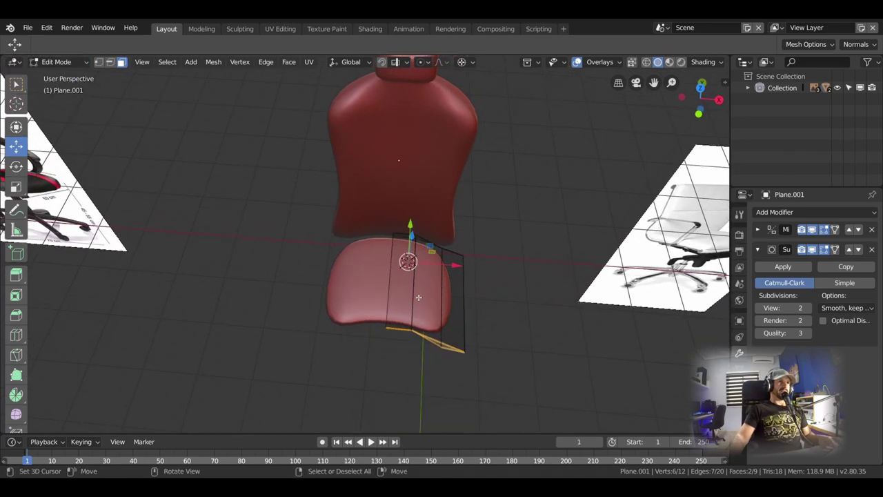
{"action": "left_click", "coordinate": [419, 298]}
{"action": "left_click", "coordinate": [108, 63]}
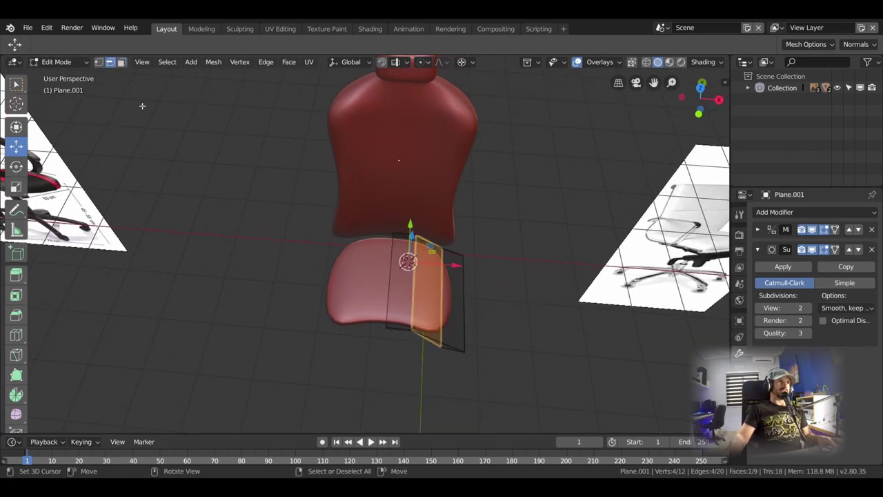
{"action": "left_click", "coordinate": [418, 292], "text": "alt"}
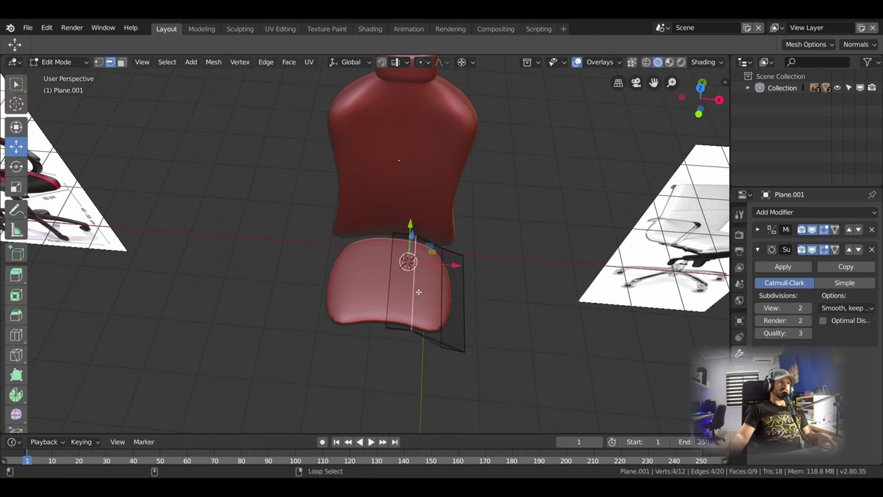
Step: Dissolve the selected middle edge loop of the seat
{"action": "key", "text": "x"}
{"action": "left_click", "coordinate": [414, 342]}
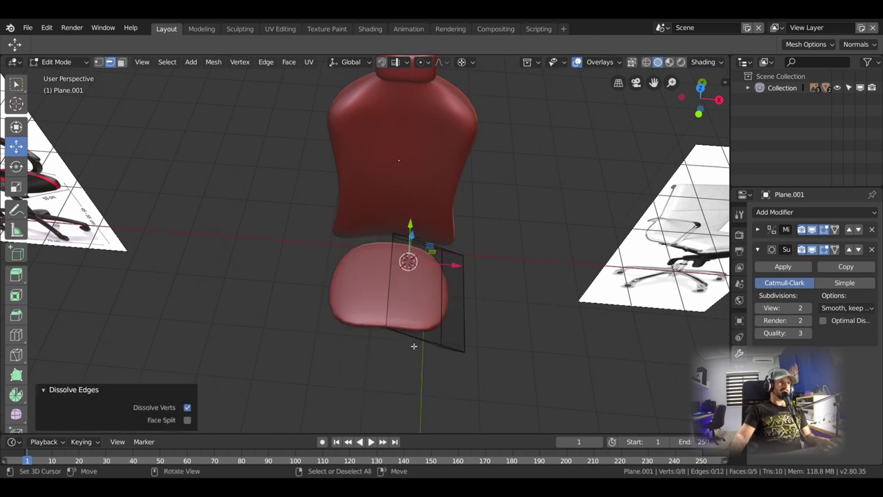
{"action": "middle_click_drag", "start_coordinate": [442, 360], "coordinate": [536, 309]}
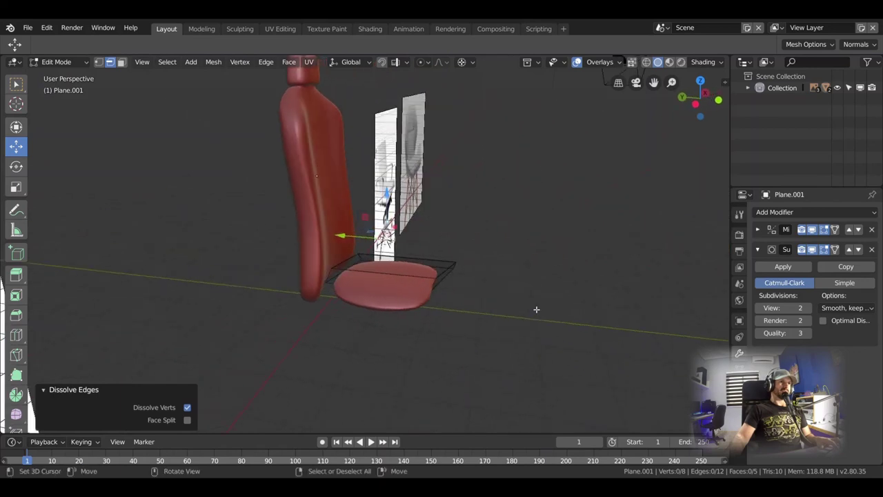
{"action": "scroll", "coordinate": [335, 275], "scroll_direction": "up", "scroll_amount": 5}
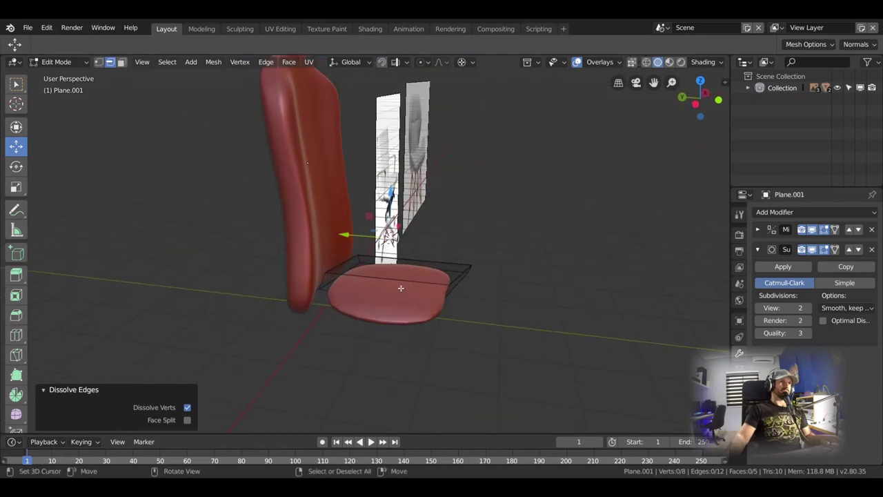
{"action": "mouse_move", "coordinate": [335, 275]}
{"action": "middle_mouse_down"}
{"action": "mouse_move", "coordinate": [318, 323]}
{"action": "mouse_move", "coordinate": [467, 340]}
{"action": "middle_mouse_up"}
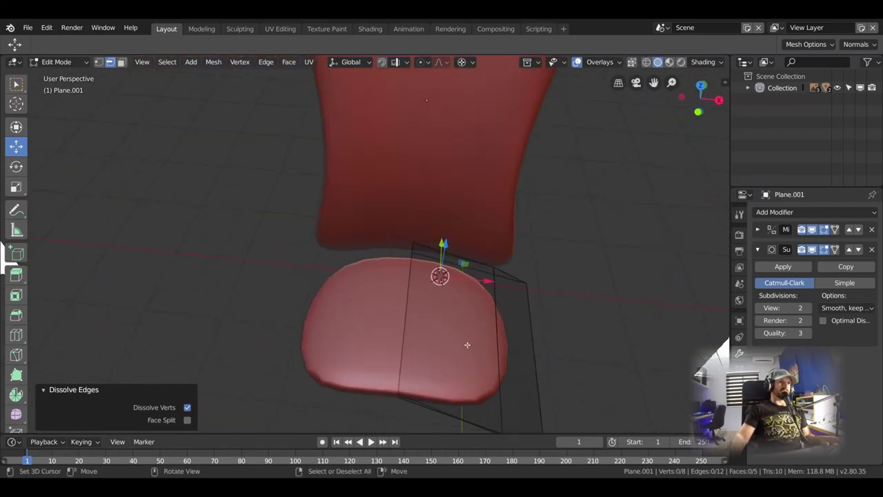
Step: Add a centred loop cut across the seat and widen its side along X
{"action": "key", "text": "ctrl+r"}
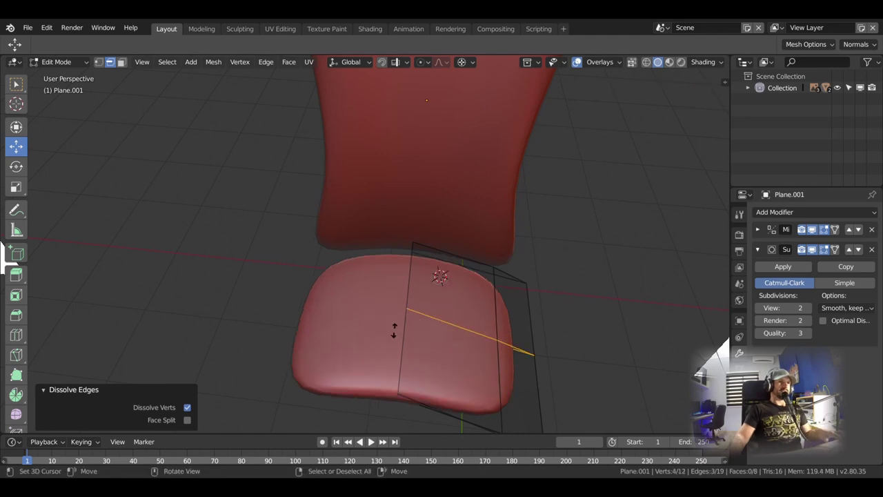
{"action": "left_click", "coordinate": [407, 335]}
{"action": "right_click", "coordinate": [407, 335]}
{"action": "scroll", "coordinate": [408, 332], "scroll_direction": "down", "scroll_amount": 3}
{"action": "mouse_move", "coordinate": [407, 331]}
{"action": "middle_mouse_down"}
{"action": "mouse_move", "coordinate": [393, 322]}
{"action": "mouse_move", "coordinate": [388, 298]}
{"action": "mouse_move", "coordinate": [351, 310]}
{"action": "mouse_move", "coordinate": [396, 332]}
{"action": "middle_mouse_up"}
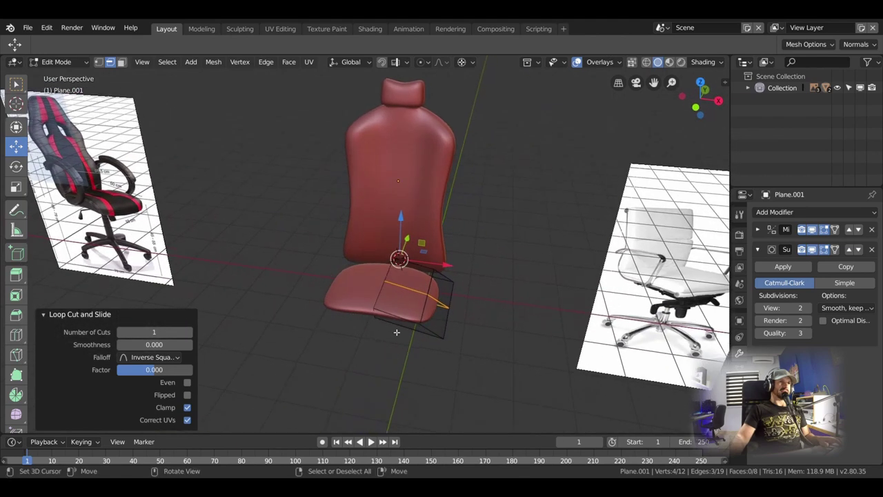
{"action": "left_click", "coordinate": [427, 304], "text": "shift"}
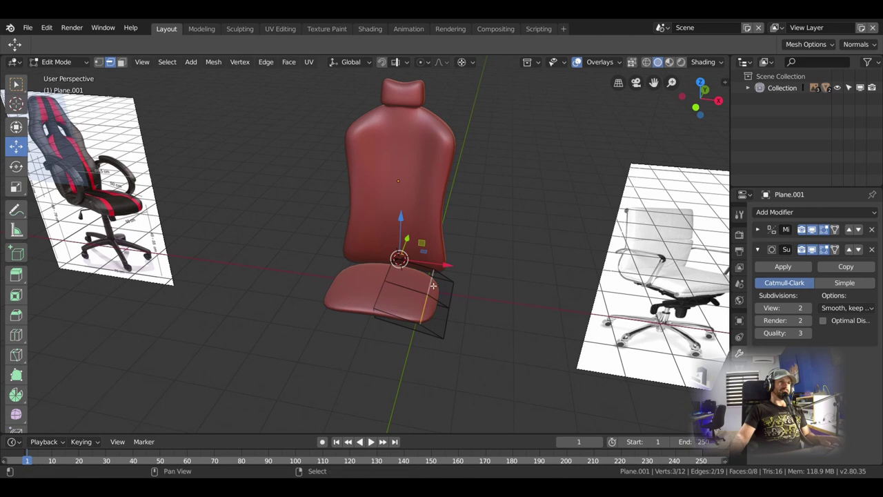
{"action": "middle_click_drag", "start_coordinate": [426, 304], "coordinate": [434, 273], "text": "alt"}
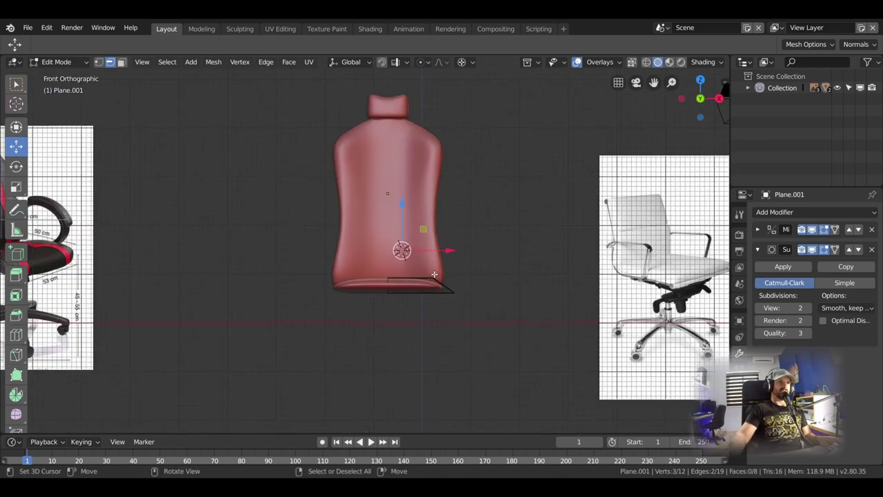
{"action": "left_click_drag", "start_coordinate": [452, 251], "coordinate": [473, 252]}
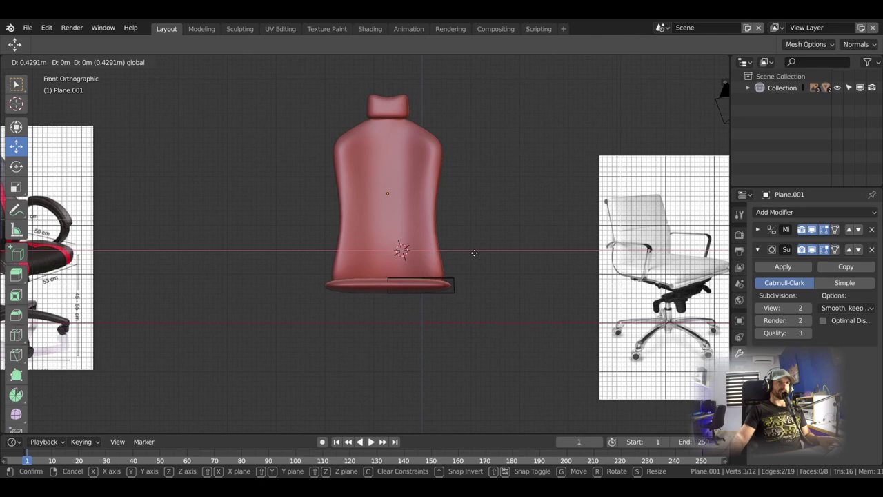
{"action": "left_click_drag", "start_coordinate": [474, 253], "coordinate": [475, 252]}
{"action": "middle_click_drag", "start_coordinate": [475, 252], "coordinate": [454, 276]}
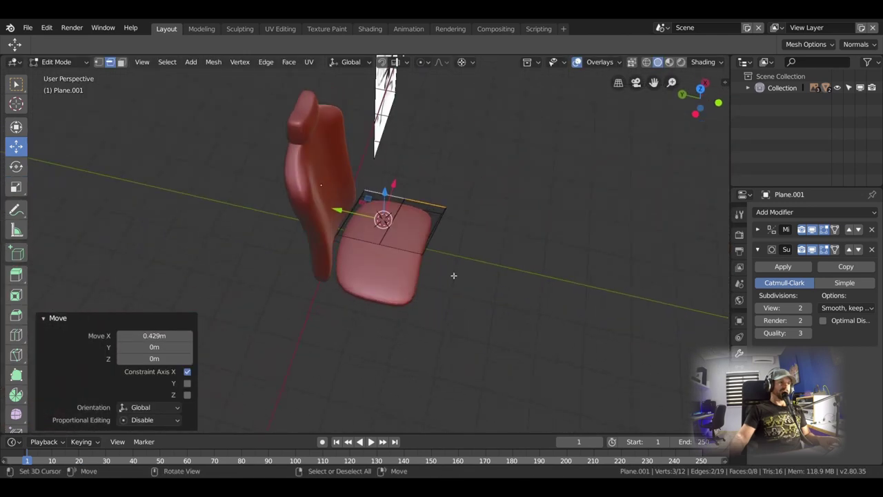
Step: Select the whole seat mesh and move it 0.0978 m along Y
{"action": "key", "text": "alt+a"}
{"action": "key", "text": "a"}
{"action": "key", "text": "g"}
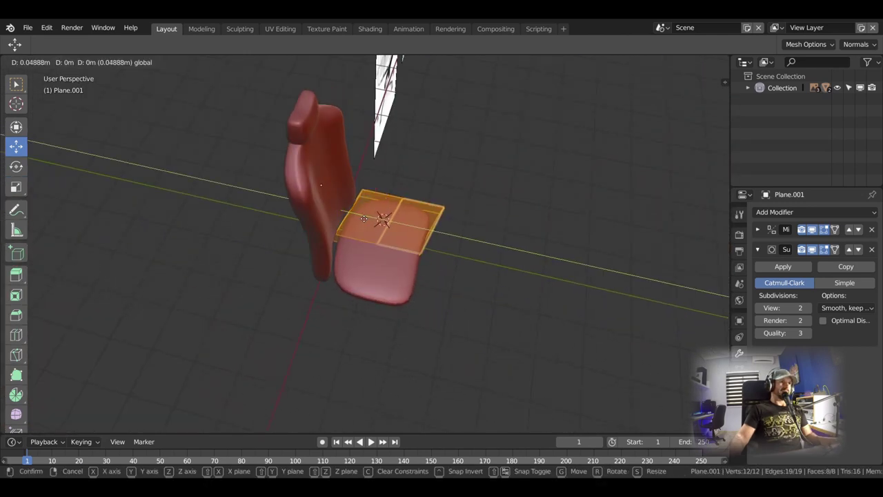
{"action": "left_click", "coordinate": [376, 221]}
{"action": "mouse_move", "coordinate": [376, 221]}
{"action": "middle_mouse_down"}
{"action": "mouse_move", "coordinate": [366, 244]}
{"action": "mouse_move", "coordinate": [342, 242]}
{"action": "mouse_move", "coordinate": [359, 353]}
{"action": "middle_mouse_up"}
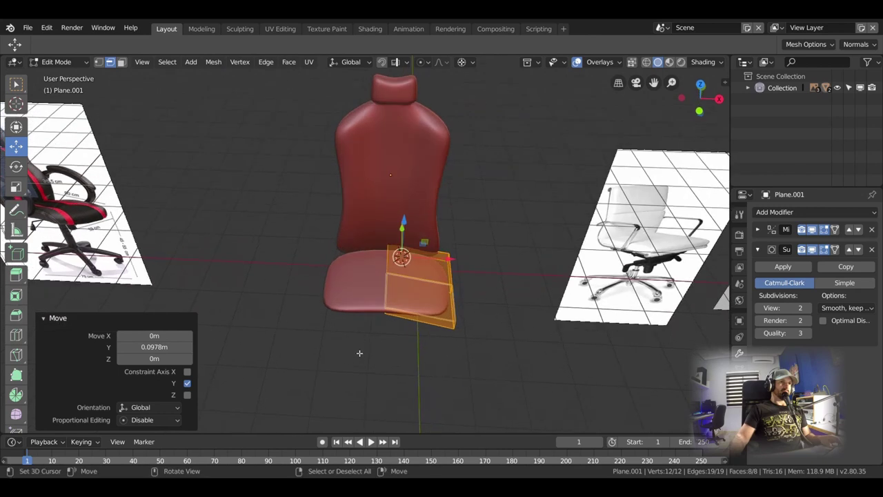
Step: Lower the seat 0.441 m on Z and shift it 0.0407 m X, -0.0853 m Y
{"action": "left_click", "coordinate": [389, 266]}
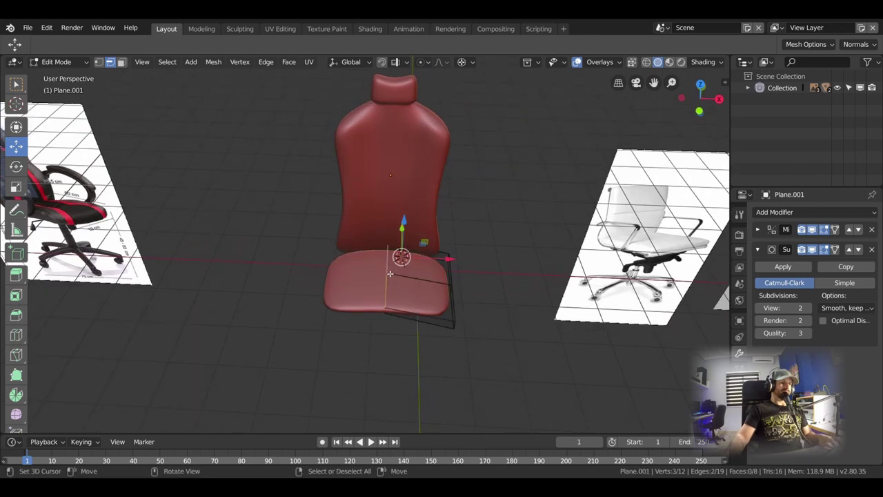
{"action": "left_click", "coordinate": [389, 274], "text": "alt+shift"}
{"action": "middle_click_drag", "start_coordinate": [403, 248], "coordinate": [413, 231]}
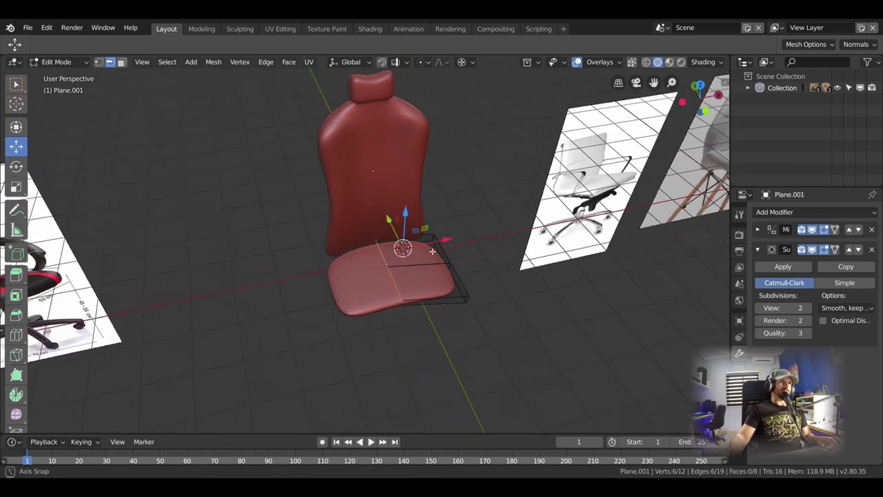
{"action": "key", "text": "g"}
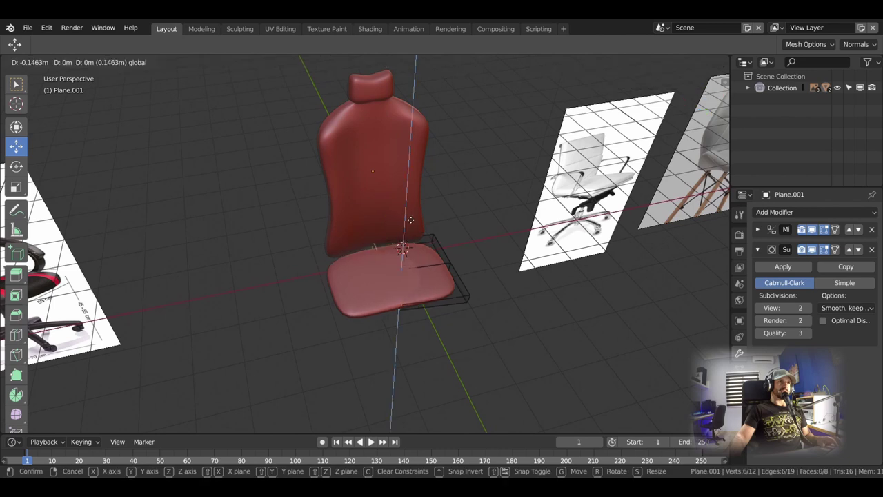
{"action": "left_click", "coordinate": [412, 229]}
{"action": "key", "text": "g"}
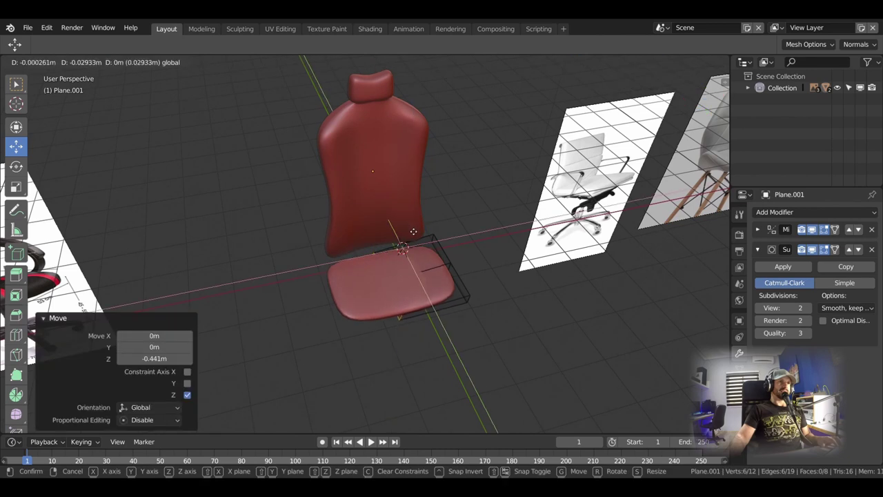
{"action": "left_click", "coordinate": [415, 232]}
{"action": "mouse_move", "coordinate": [415, 233]}
{"action": "middle_mouse_down"}
{"action": "mouse_move", "coordinate": [406, 285]}
{"action": "mouse_move", "coordinate": [470, 316]}
{"action": "mouse_move", "coordinate": [649, 265]}
{"action": "middle_mouse_up"}
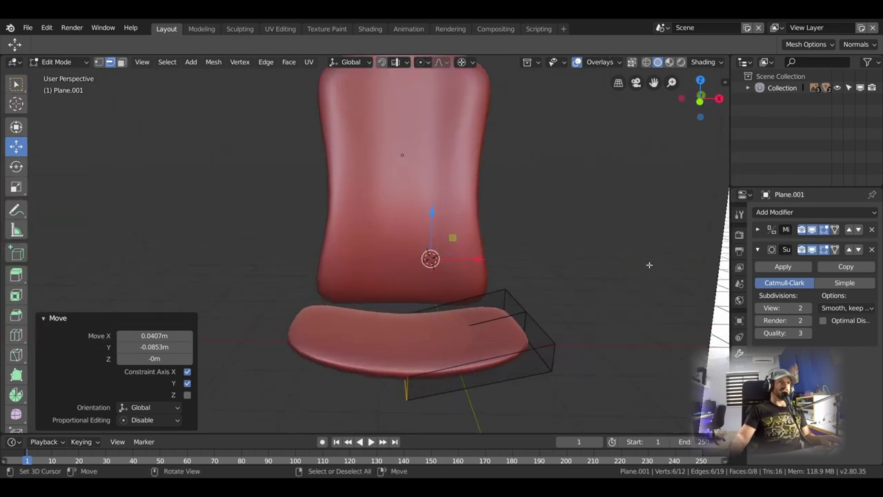
{"action": "left_click", "coordinate": [812, 250]}
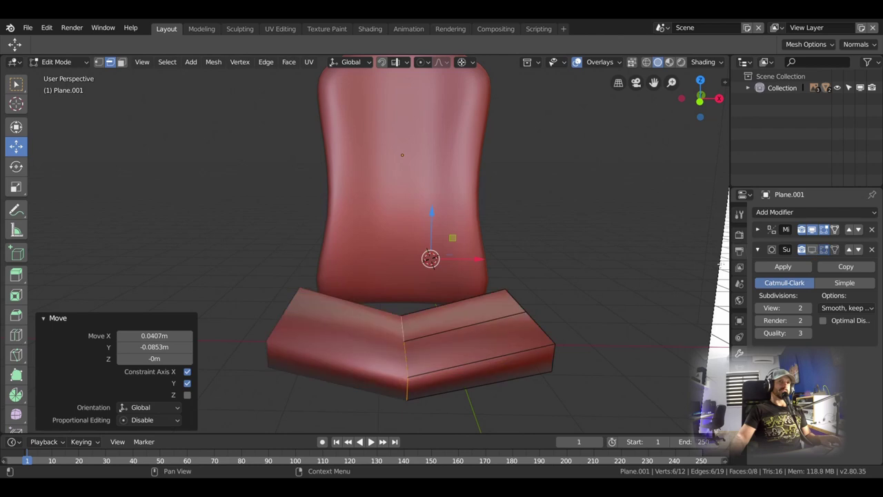
{"action": "middle_click_drag", "start_coordinate": [422, 357], "coordinate": [425, 365]}
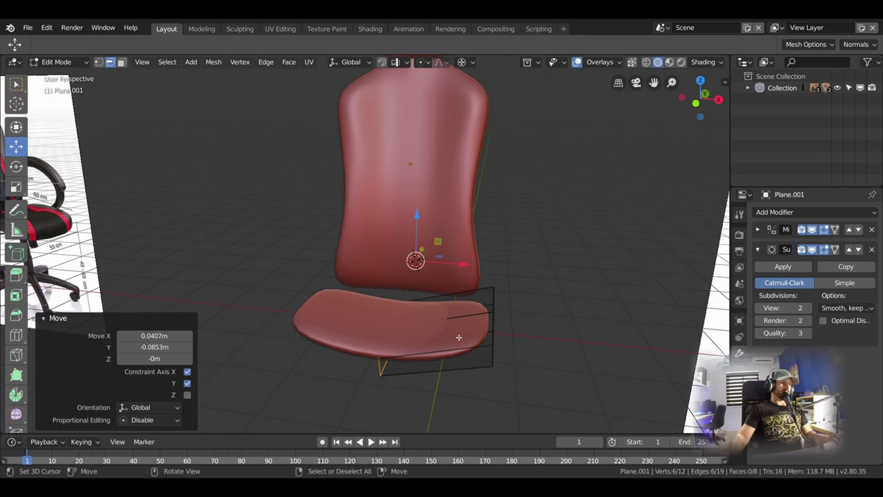
Step: Add a loop cut across the seat cushion, placed near the side
{"action": "key", "text": "ctrl+r"}
{"action": "left_click", "coordinate": [459, 336]}
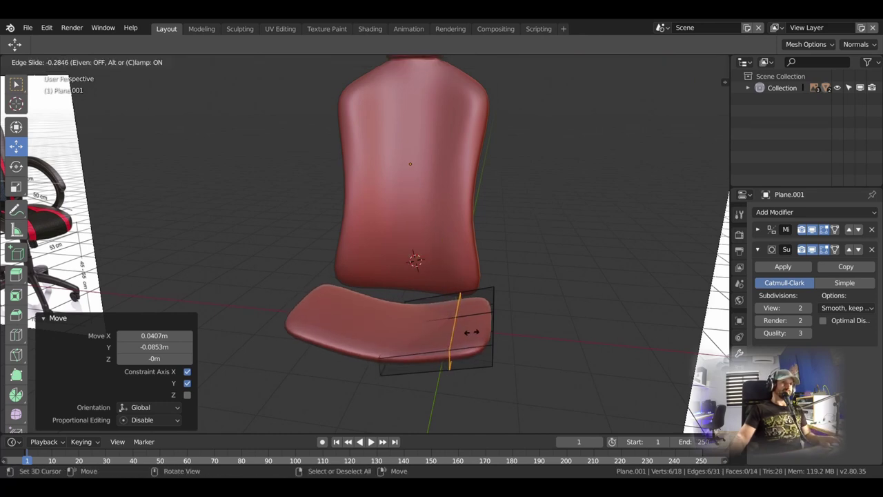
{"action": "left_click", "coordinate": [472, 331]}
{"action": "mouse_move", "coordinate": [472, 332]}
{"action": "middle_mouse_down"}
{"action": "mouse_move", "coordinate": [508, 372]}
{"action": "mouse_move", "coordinate": [548, 359]}
{"action": "mouse_move", "coordinate": [458, 334]}
{"action": "middle_mouse_up"}
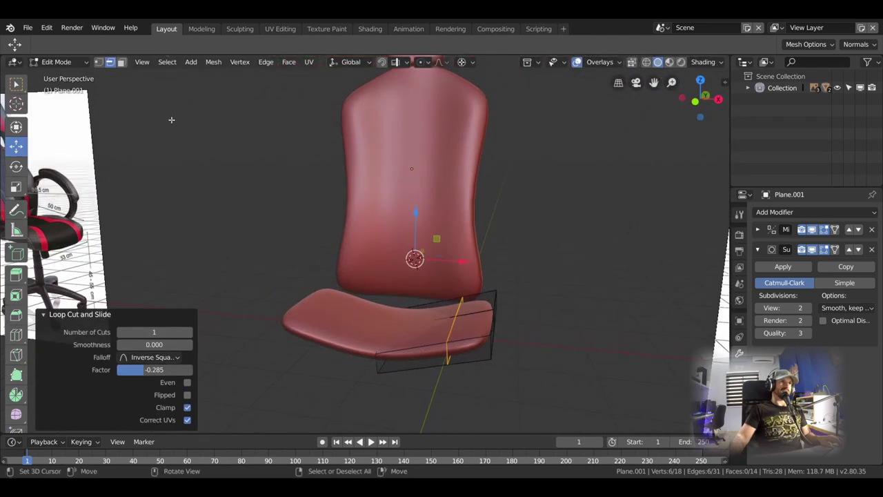
Step: Try raising the seat's outer side face along Z, then undo it
{"action": "left_click", "coordinate": [466, 330]}
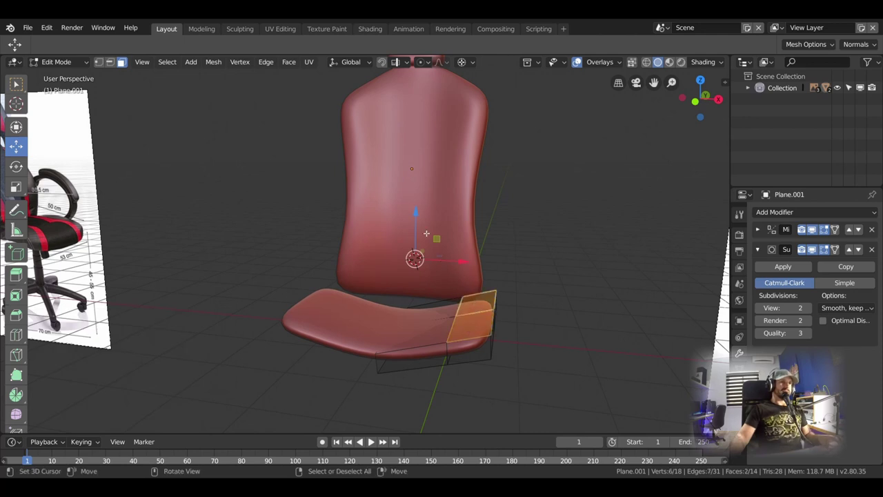
{"action": "key", "text": "g"}
{"action": "key", "text": "z"}
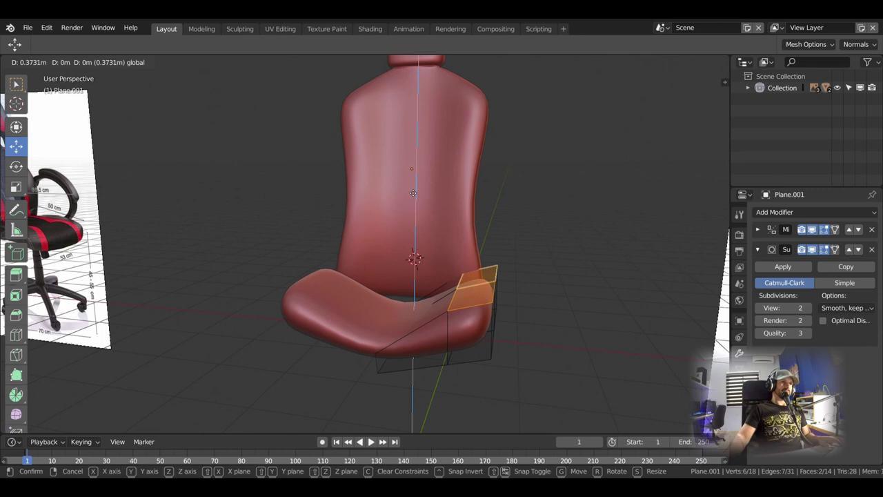
{"action": "left_click", "coordinate": [413, 194]}
{"action": "scroll", "coordinate": [540, 340], "scroll_direction": "down", "scroll_amount": 3}
{"action": "scroll", "coordinate": [540, 340], "scroll_direction": "down", "scroll_amount": 2}
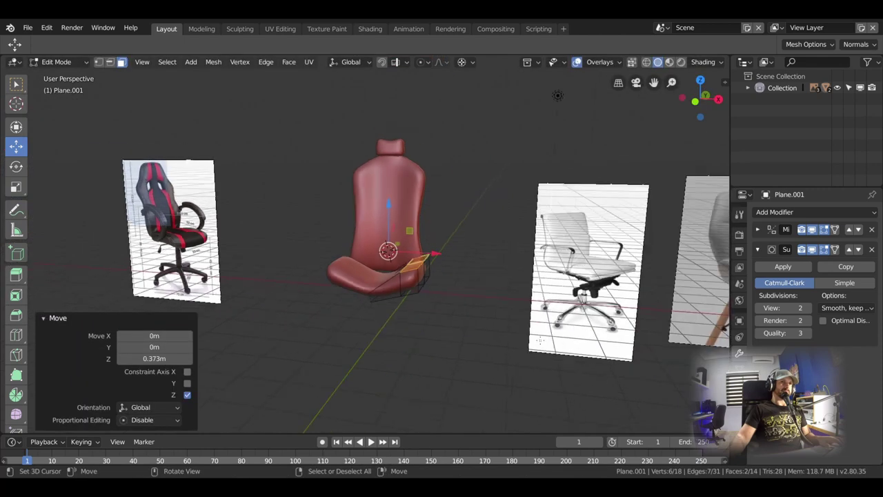
{"action": "scroll", "coordinate": [540, 340], "scroll_direction": "down", "scroll_amount": 2}
{"action": "scroll", "coordinate": [540, 340], "scroll_direction": "up", "scroll_amount": 3}
{"action": "scroll", "coordinate": [540, 341], "scroll_direction": "up", "scroll_amount": 3}
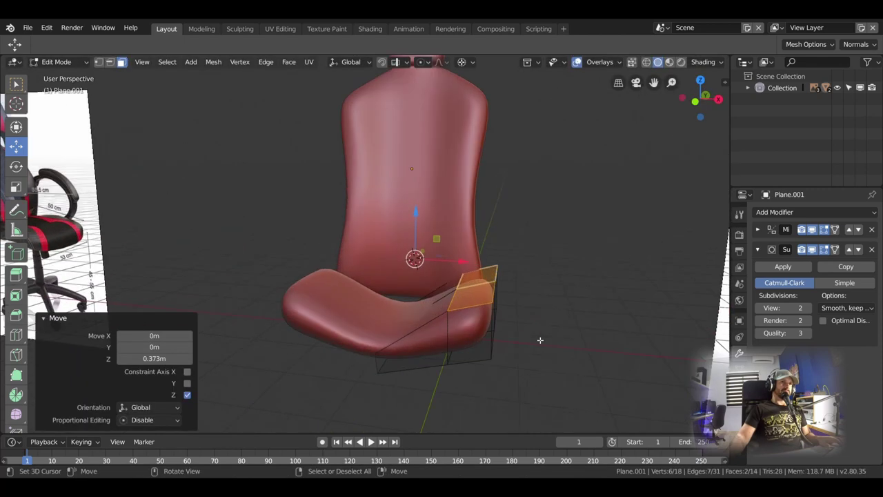
{"action": "scroll", "coordinate": [540, 340], "scroll_direction": "up", "scroll_amount": 4}
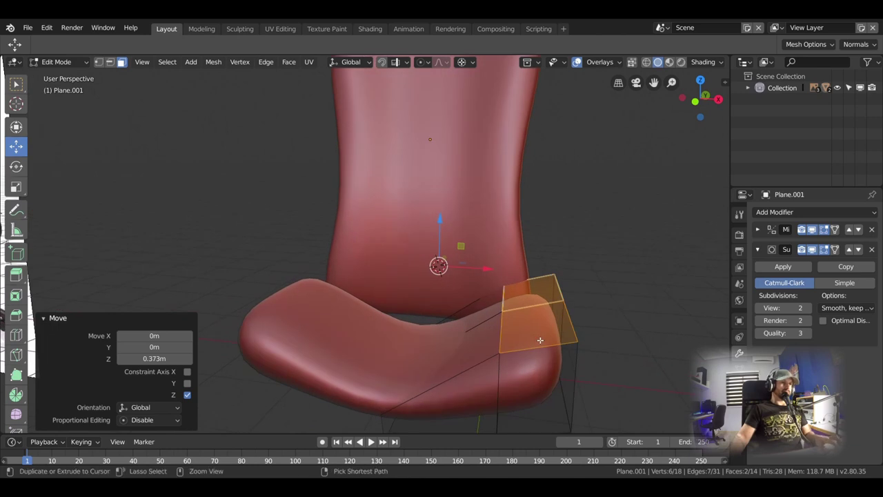
{"action": "key", "text": "ctrl+z"}
Step: Extrude the seat's side faces upward into a bolster and view the blocky base mesh
{"action": "key", "text": "e"}
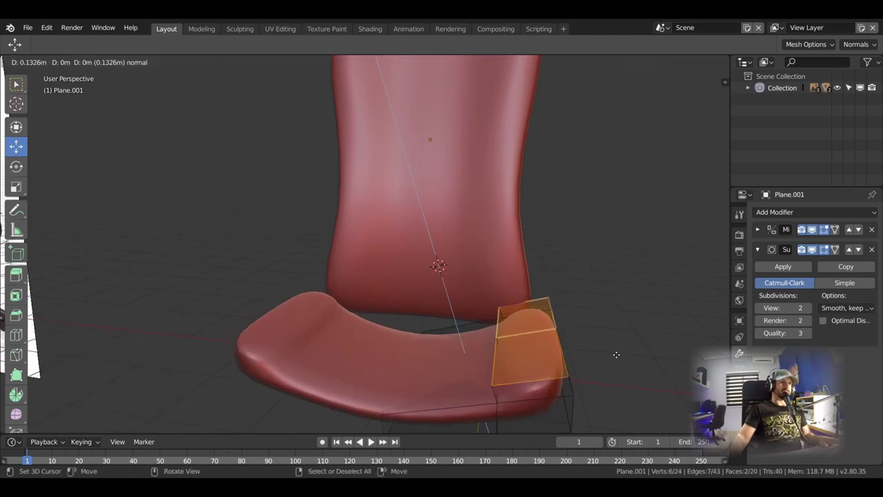
{"action": "left_click", "coordinate": [611, 315]}
{"action": "mouse_move", "coordinate": [612, 315]}
{"action": "middle_mouse_down"}
{"action": "mouse_move", "coordinate": [485, 387]}
{"action": "mouse_move", "coordinate": [494, 376]}
{"action": "middle_mouse_up"}
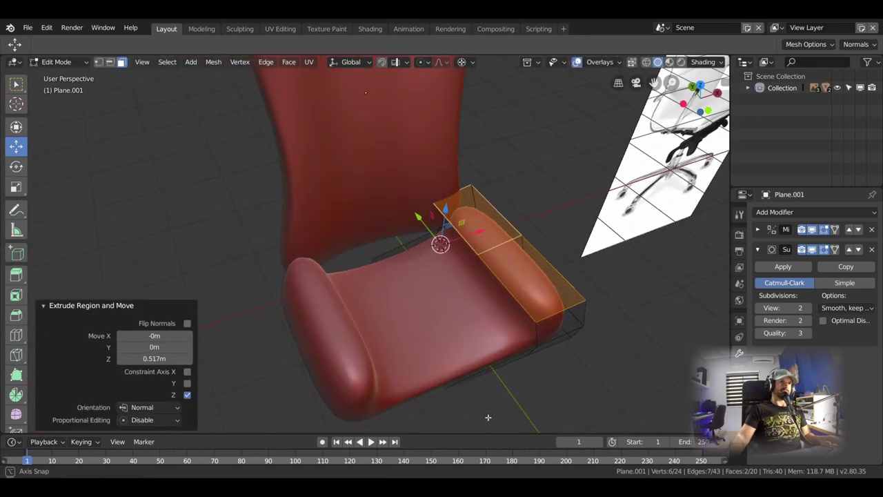
{"action": "scroll", "coordinate": [494, 377], "scroll_direction": "down", "scroll_amount": 3}
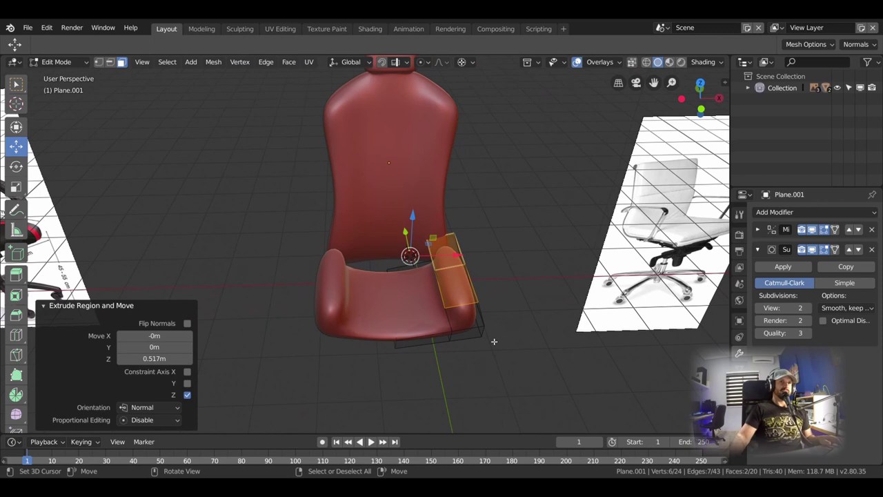
{"action": "left_click", "coordinate": [812, 249]}
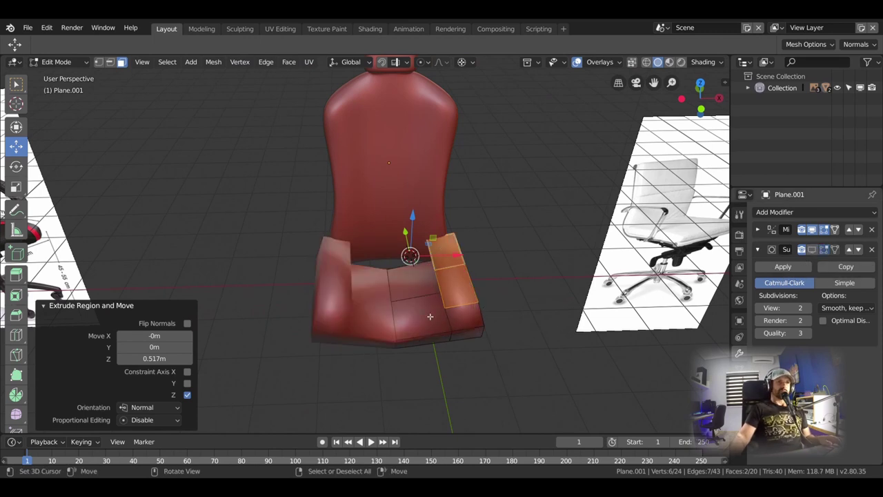
{"action": "mouse_move", "coordinate": [430, 316]}
{"action": "middle_mouse_down"}
{"action": "mouse_move", "coordinate": [478, 335]}
{"action": "mouse_move", "coordinate": [458, 271]}
{"action": "middle_mouse_up"}
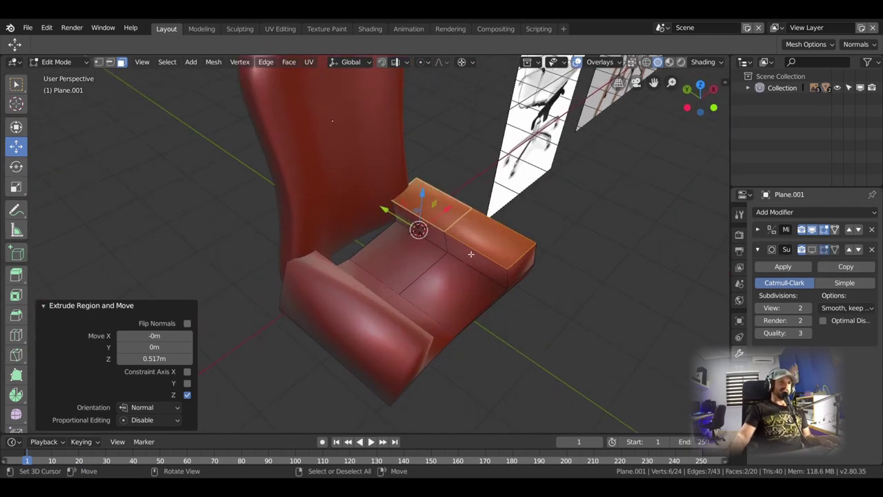
Step: Move the bolster's inner top edge along X, checking the smoothed preview
{"action": "left_click", "coordinate": [471, 254]}
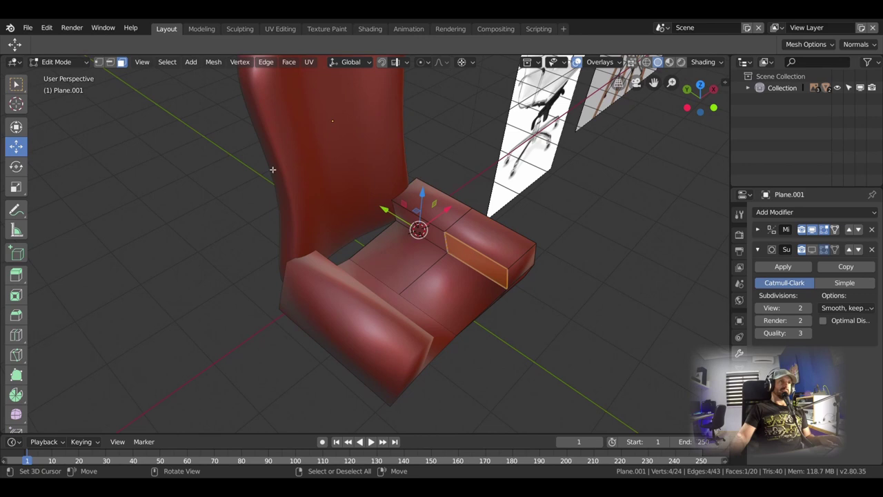
{"action": "left_click", "coordinate": [438, 228]}
{"action": "left_click_drag", "start_coordinate": [440, 217], "coordinate": [455, 225]}
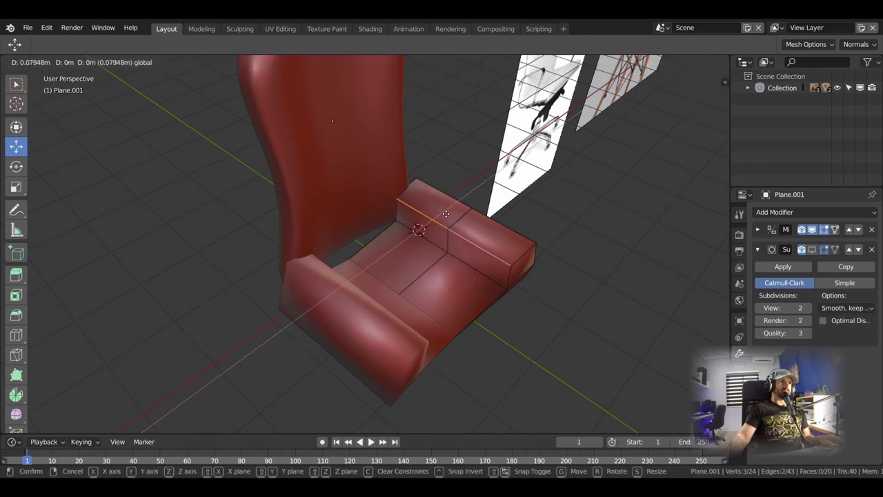
{"action": "mouse_move", "coordinate": [455, 225]}
{"action": "middle_mouse_down"}
{"action": "mouse_move", "coordinate": [464, 219]}
{"action": "mouse_move", "coordinate": [502, 324]}
{"action": "middle_mouse_up"}
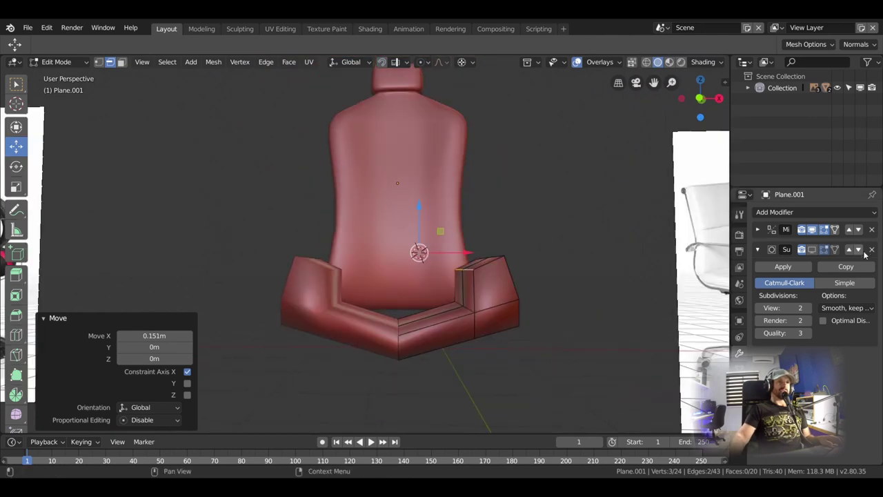
{"action": "left_click", "coordinate": [814, 250]}
{"action": "left_click", "coordinate": [814, 250]}
{"action": "left_click", "coordinate": [814, 250]}
{"action": "left_click", "coordinate": [814, 250]}
{"action": "mouse_move", "coordinate": [483, 303]}
{"action": "middle_mouse_down"}
{"action": "mouse_move", "coordinate": [494, 309]}
{"action": "mouse_move", "coordinate": [471, 307]}
{"action": "mouse_move", "coordinate": [481, 322]}
{"action": "middle_mouse_up"}
Step: Shift a bolster edge inward along X and edge-slide the bolster's front edge
{"action": "left_click", "coordinate": [486, 292]}
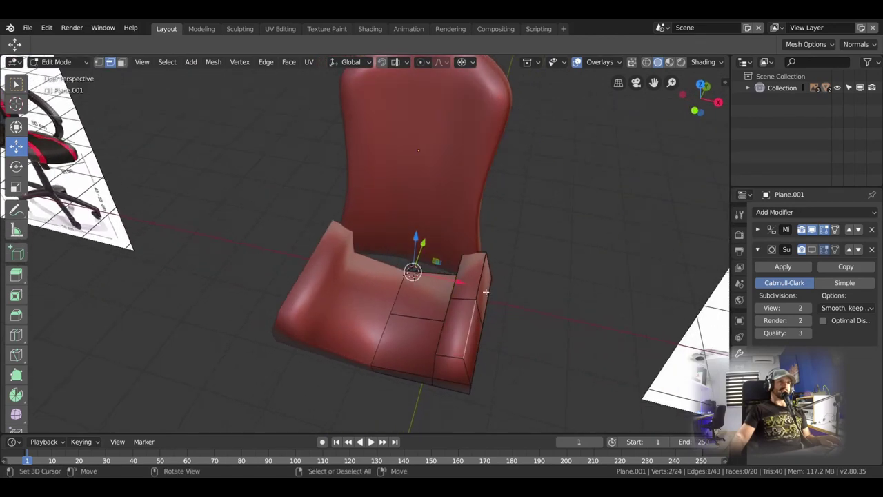
{"action": "key", "text": "g"}
{"action": "key", "text": "x"}
{"action": "mouse_move", "coordinate": [455, 287]}
{"action": "middle_mouse_down"}
{"action": "mouse_move", "coordinate": [485, 294]}
{"action": "mouse_move", "coordinate": [485, 278]}
{"action": "middle_mouse_up"}
{"action": "left_click", "coordinate": [476, 290]}
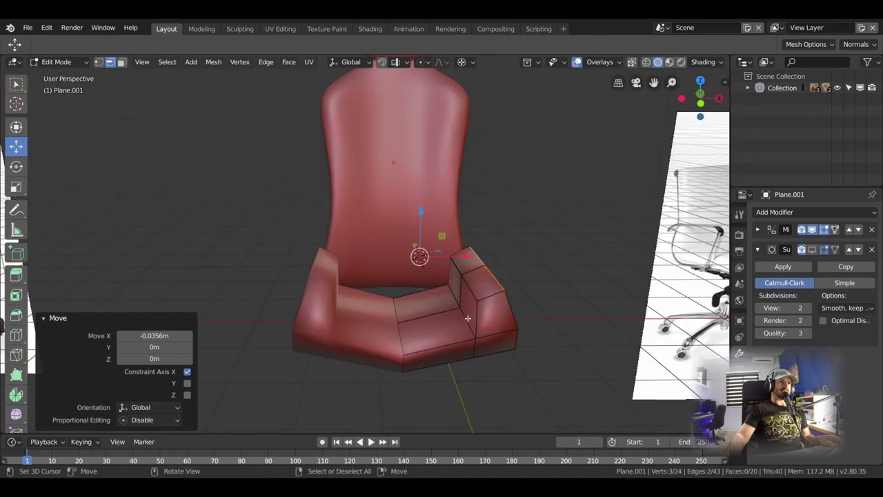
{"action": "left_click", "coordinate": [457, 299]}
{"action": "key", "text": "g"}
{"action": "key", "text": "g"}
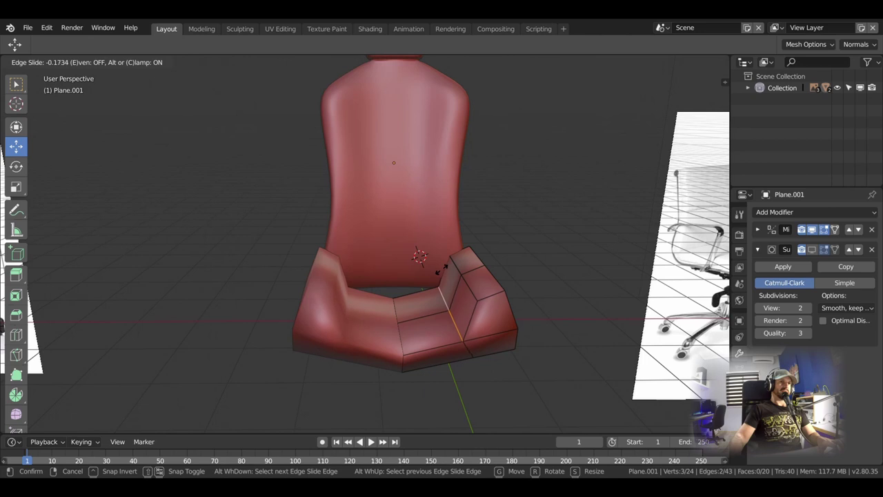
{"action": "left_click", "coordinate": [441, 269]}
Step: Raise the selected seat edge 0.0875 m on Z, comparing smoothed and base views
{"action": "left_click", "coordinate": [811, 249]}
{"action": "mouse_move", "coordinate": [555, 313]}
{"action": "middle_mouse_down"}
{"action": "mouse_move", "coordinate": [549, 288]}
{"action": "mouse_move", "coordinate": [557, 311]}
{"action": "middle_mouse_up"}
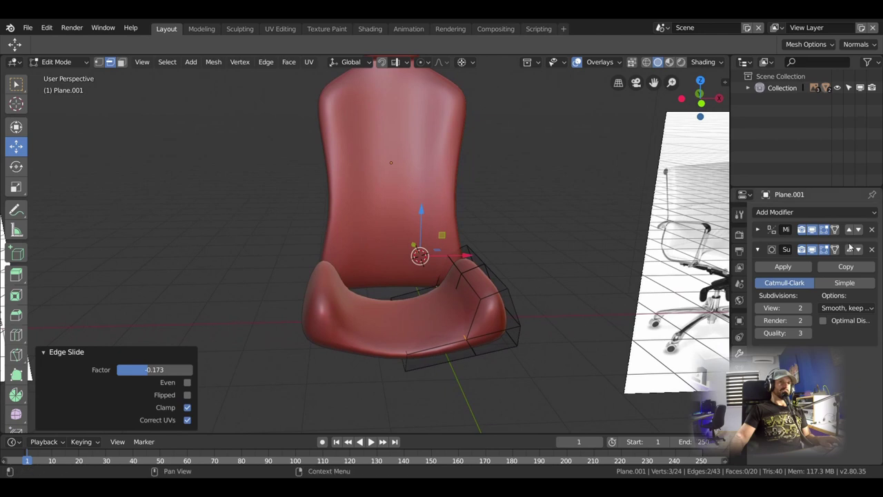
{"action": "left_click", "coordinate": [812, 249]}
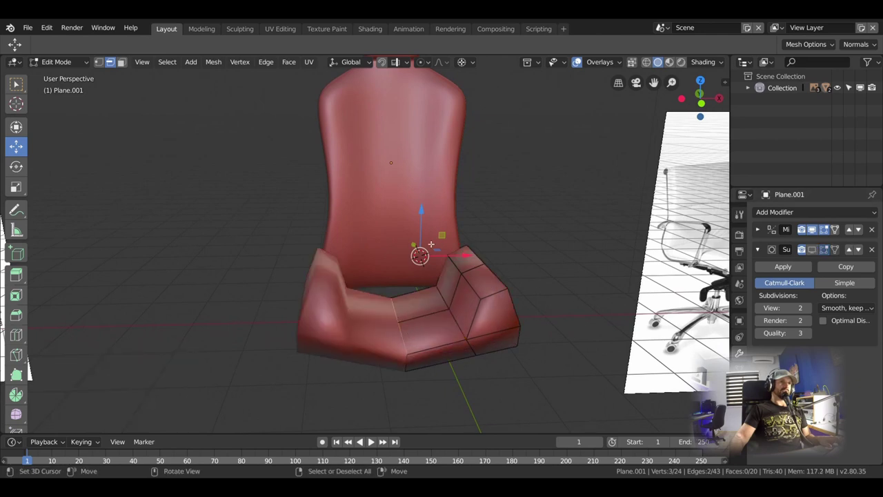
{"action": "left_click_drag", "start_coordinate": [427, 222], "coordinate": [426, 213]}
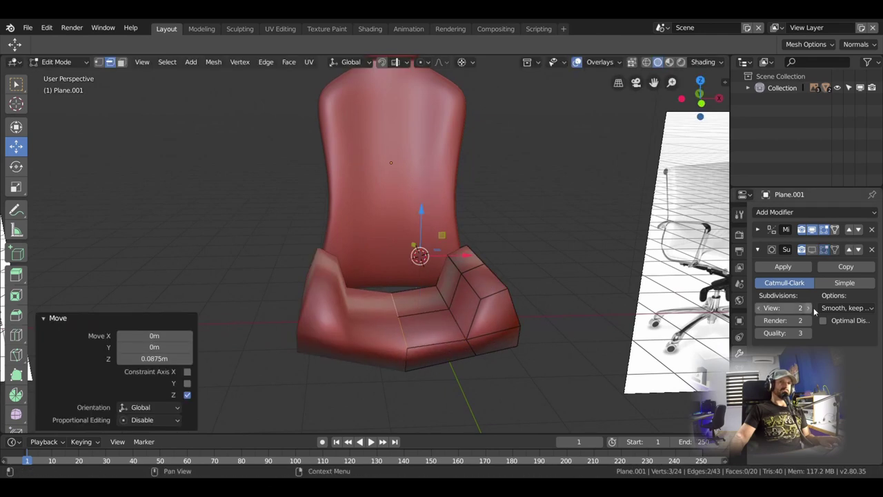
{"action": "left_click", "coordinate": [810, 250]}
{"action": "mouse_move", "coordinate": [545, 269]}
{"action": "middle_mouse_down"}
{"action": "mouse_move", "coordinate": [582, 274]}
{"action": "mouse_move", "coordinate": [461, 313]}
{"action": "middle_mouse_up"}
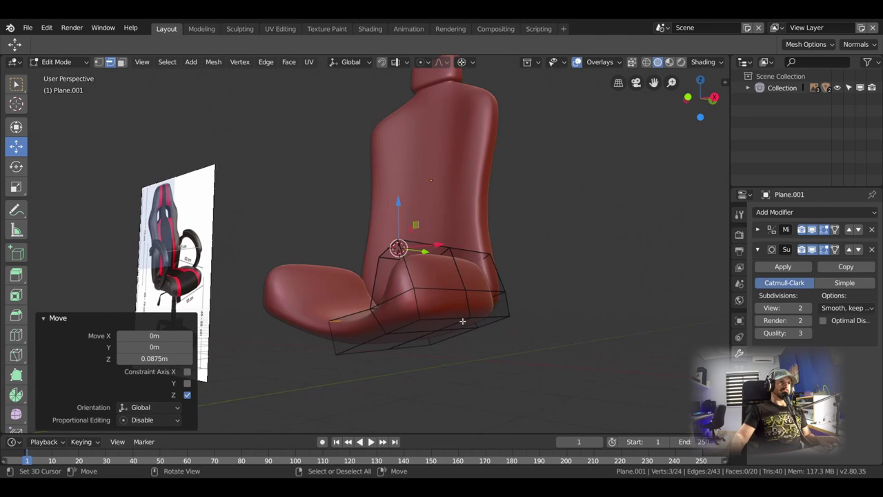
Step: Move two of the seat cage's bottom edges along X
{"action": "left_click", "coordinate": [462, 321]}
{"action": "middle_click_drag", "start_coordinate": [439, 249], "coordinate": [472, 228]}
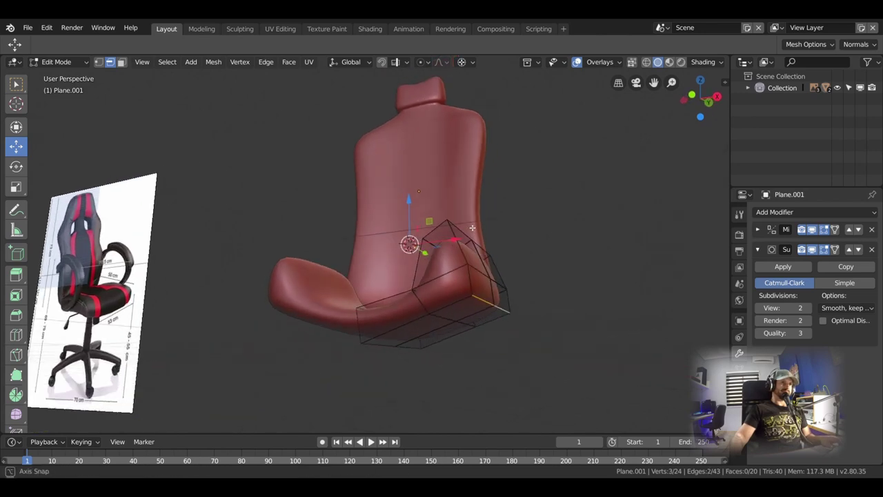
{"action": "left_click_drag", "start_coordinate": [469, 241], "coordinate": [448, 242]}
{"action": "left_click", "coordinate": [488, 273]}
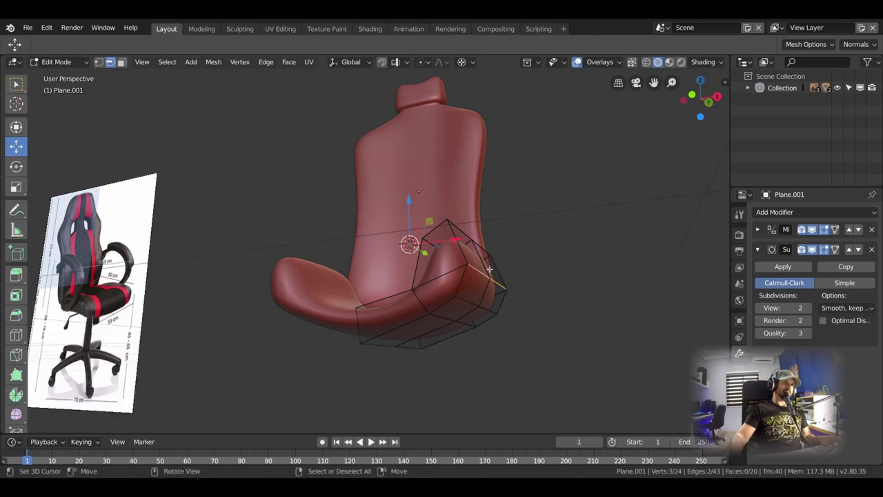
{"action": "left_click_drag", "start_coordinate": [449, 241], "coordinate": [455, 243]}
{"action": "left_click", "coordinate": [481, 308]}
{"action": "mouse_move", "coordinate": [483, 310]}
{"action": "middle_mouse_down"}
{"action": "mouse_move", "coordinate": [559, 378]}
{"action": "mouse_move", "coordinate": [572, 361]}
{"action": "mouse_move", "coordinate": [449, 368]}
{"action": "mouse_move", "coordinate": [414, 354]}
{"action": "mouse_move", "coordinate": [394, 372]}
{"action": "mouse_move", "coordinate": [402, 356]}
{"action": "middle_mouse_up"}
Step: Move a seat edge and push the front edge 0.165 m along Y
{"action": "left_click", "coordinate": [401, 356]}
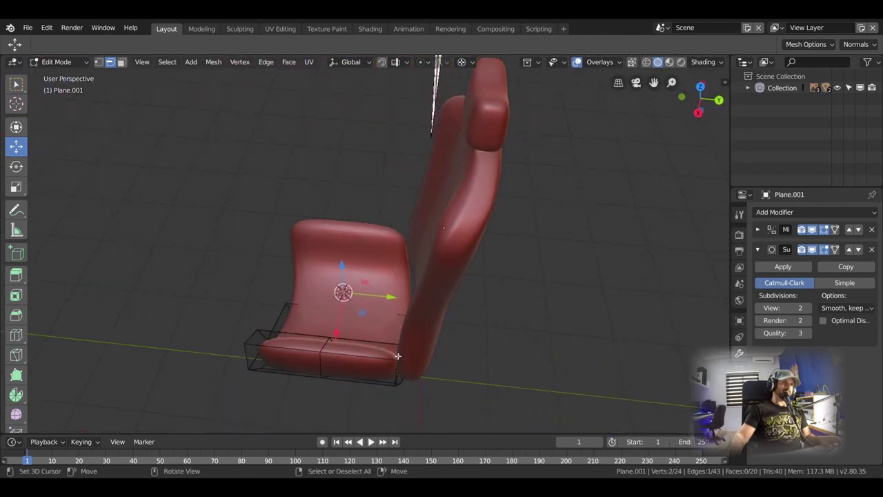
{"action": "left_click_drag", "start_coordinate": [394, 298], "coordinate": [376, 293]}
{"action": "middle_click_drag", "start_coordinate": [376, 293], "coordinate": [338, 340]}
{"action": "left_click", "coordinate": [317, 343]}
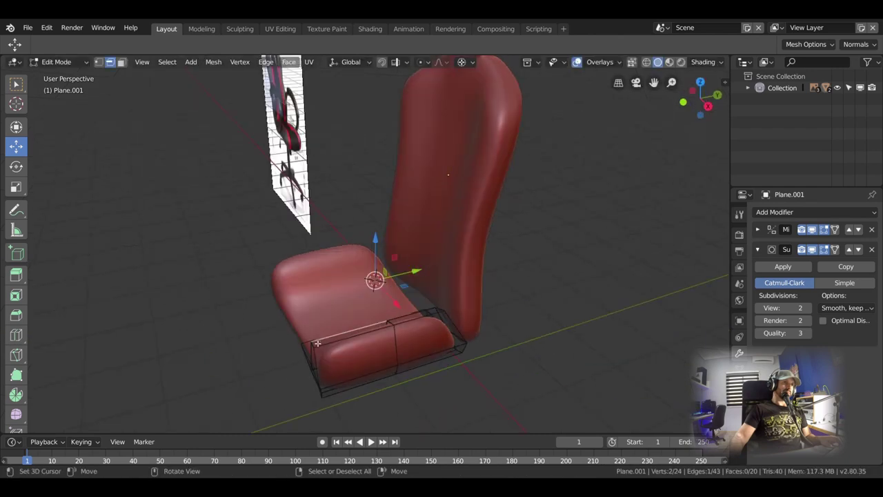
{"action": "left_click_drag", "start_coordinate": [404, 278], "coordinate": [419, 271]}
{"action": "mouse_move", "coordinate": [420, 271]}
{"action": "middle_mouse_down"}
{"action": "mouse_move", "coordinate": [416, 229]}
{"action": "mouse_move", "coordinate": [466, 207]}
{"action": "mouse_move", "coordinate": [458, 315]}
{"action": "mouse_move", "coordinate": [357, 229]}
{"action": "middle_mouse_up"}
Step: Slide the selected seat cage edge along Y
{"action": "key", "text": "g"}
{"action": "left_click", "coordinate": [356, 229]}
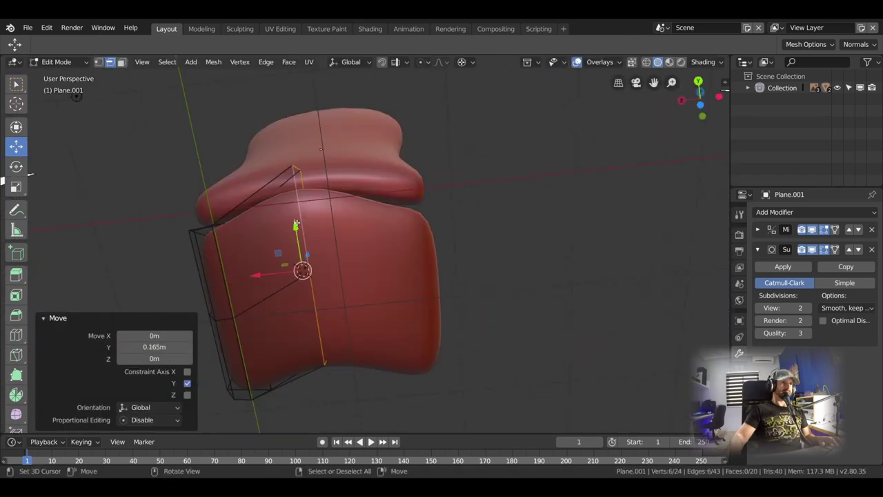
{"action": "key", "text": "g"}
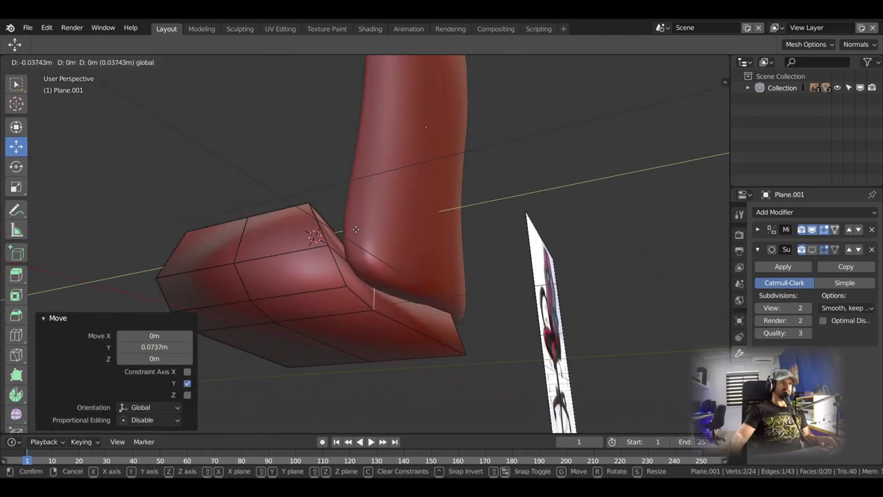
{"action": "left_click", "coordinate": [356, 229]}
{"action": "mouse_move", "coordinate": [483, 301]}
{"action": "middle_mouse_down"}
{"action": "mouse_move", "coordinate": [509, 316]}
{"action": "mouse_move", "coordinate": [454, 334]}
{"action": "middle_mouse_up"}
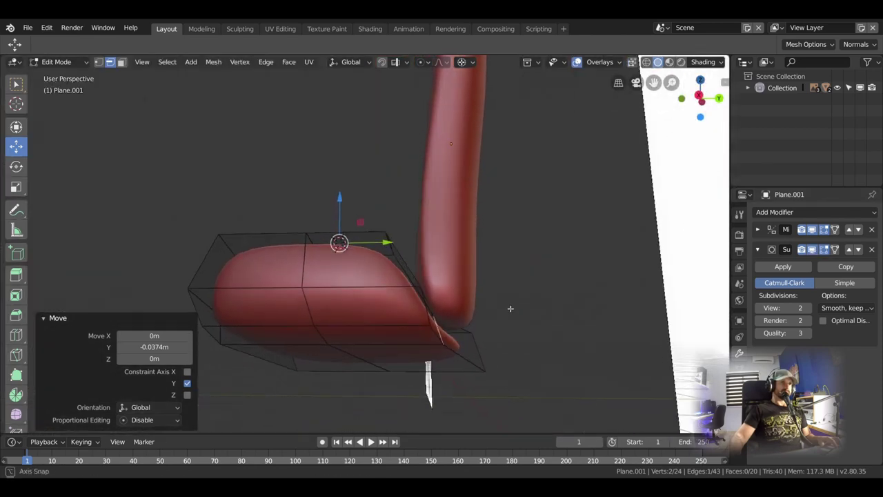
{"action": "left_click_drag", "start_coordinate": [388, 242], "coordinate": [397, 242]}
{"action": "mouse_move", "coordinate": [398, 241]}
{"action": "middle_mouse_down"}
{"action": "mouse_move", "coordinate": [405, 271]}
{"action": "mouse_move", "coordinate": [296, 230]}
{"action": "mouse_move", "coordinate": [362, 279]}
{"action": "mouse_move", "coordinate": [329, 348]}
{"action": "middle_mouse_up"}
Step: Raise the seat's front bottom edge 0.26 m, pull it back 0.151 m, then lift it 0.0186 m
{"action": "left_click", "coordinate": [326, 322]}
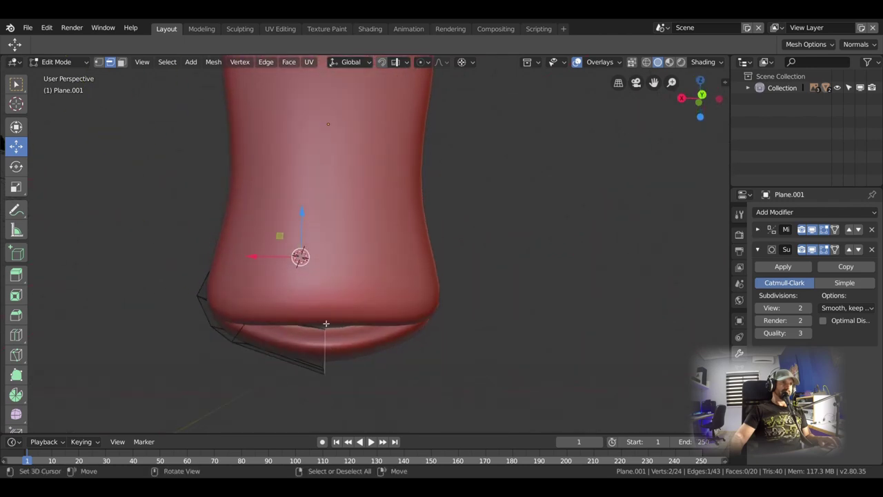
{"action": "left_click_drag", "start_coordinate": [298, 220], "coordinate": [307, 210]}
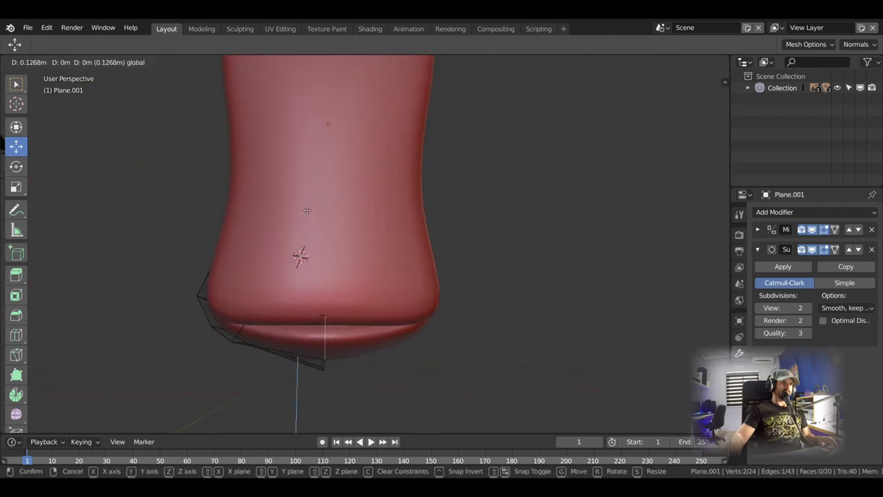
{"action": "left_click", "coordinate": [308, 201]}
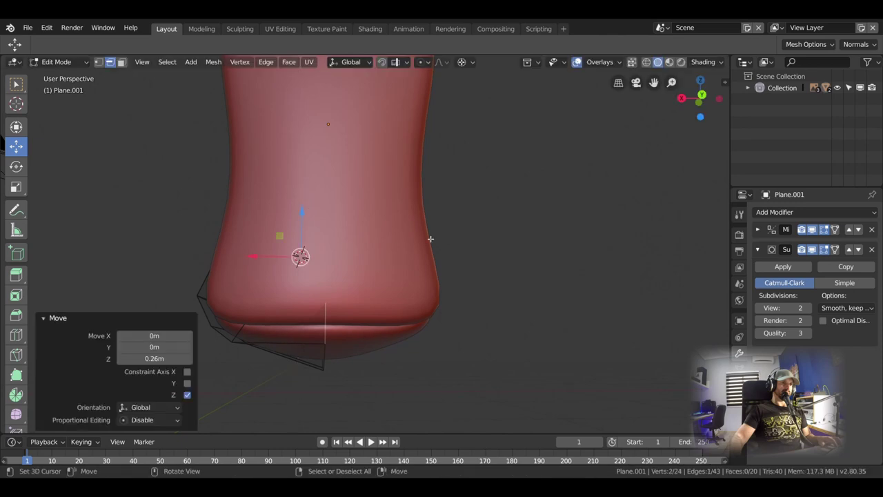
{"action": "mouse_move", "coordinate": [430, 239]}
{"action": "middle_mouse_down"}
{"action": "mouse_move", "coordinate": [396, 228]}
{"action": "mouse_move", "coordinate": [405, 187]}
{"action": "mouse_move", "coordinate": [291, 257]}
{"action": "middle_mouse_up"}
{"action": "key", "text": "g"}
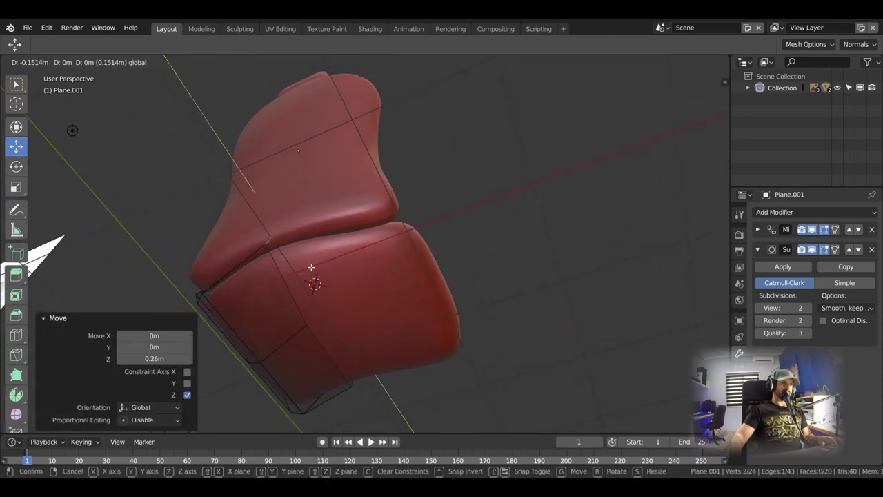
{"action": "left_click", "coordinate": [311, 267]}
{"action": "key", "text": "g"}
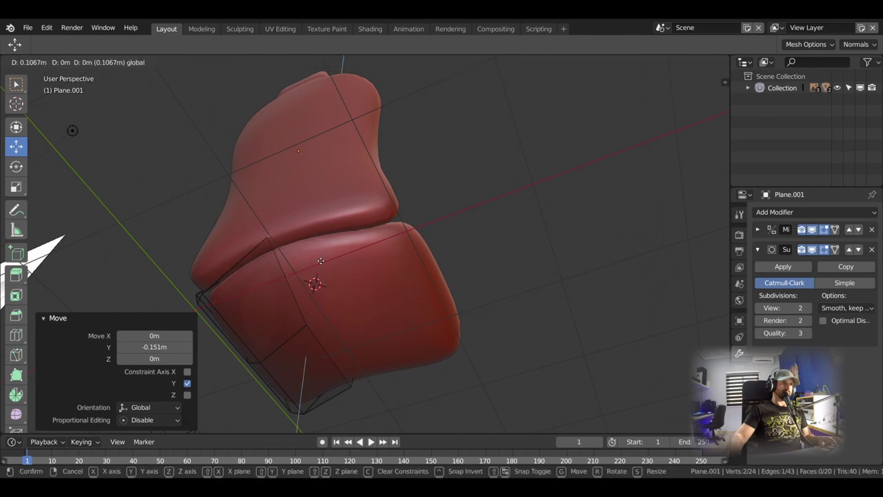
{"action": "left_click", "coordinate": [320, 265]}
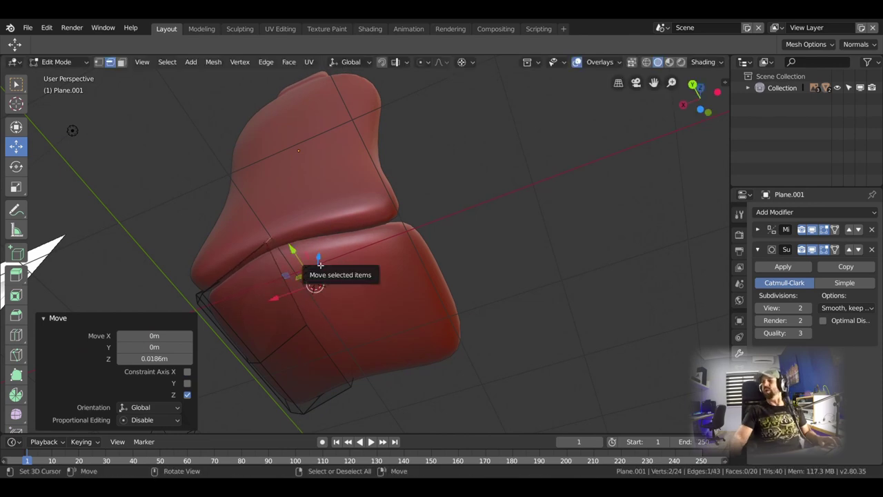
Step: Orbit and zoom to compare the seat against the reference chair images
{"action": "mouse_move", "coordinate": [320, 265]}
{"action": "middle_mouse_down"}
{"action": "mouse_move", "coordinate": [458, 356]}
{"action": "mouse_move", "coordinate": [576, 367]}
{"action": "middle_mouse_up"}
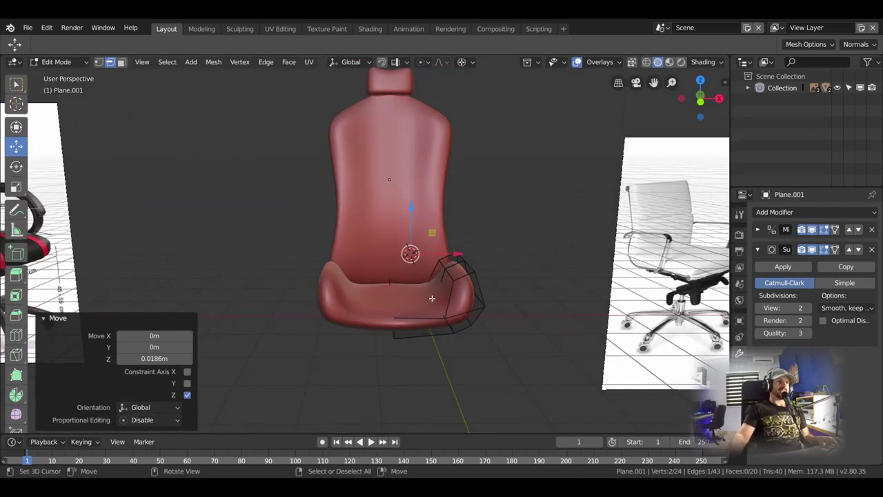
{"action": "scroll", "coordinate": [369, 273], "scroll_direction": "down", "scroll_amount": 2}
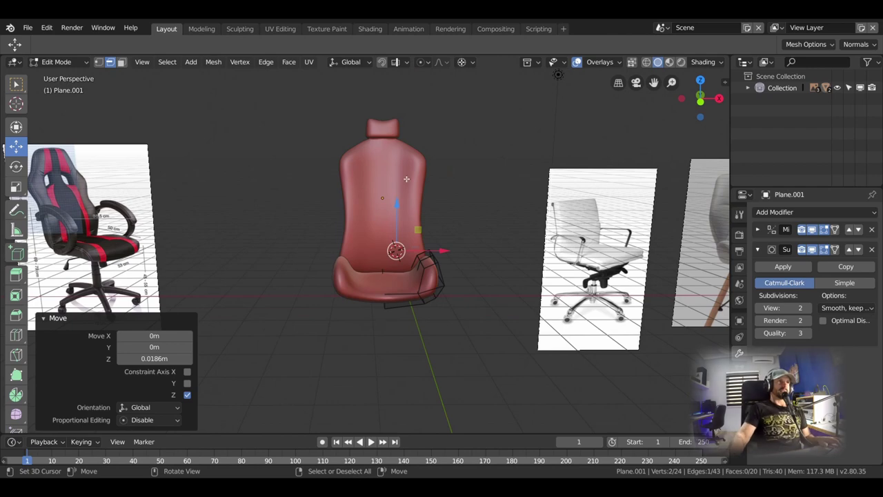
{"action": "scroll", "coordinate": [379, 313], "scroll_direction": "down", "scroll_amount": 2}
{"action": "mouse_move", "coordinate": [380, 314]}
{"action": "middle_mouse_down"}
{"action": "mouse_move", "coordinate": [331, 298]}
{"action": "mouse_move", "coordinate": [412, 298]}
{"action": "mouse_move", "coordinate": [392, 297]}
{"action": "mouse_move", "coordinate": [427, 262]}
{"action": "mouse_move", "coordinate": [422, 227]}
{"action": "mouse_move", "coordinate": [400, 258]}
{"action": "middle_mouse_up"}
{"action": "scroll", "coordinate": [391, 297], "scroll_direction": "up", "scroll_amount": 5}
{"action": "scroll", "coordinate": [439, 289], "scroll_direction": "up", "scroll_amount": 2}
{"action": "scroll", "coordinate": [421, 221], "scroll_direction": "down", "scroll_amount": 2}
{"action": "scroll", "coordinate": [422, 215], "scroll_direction": "down", "scroll_amount": 2}
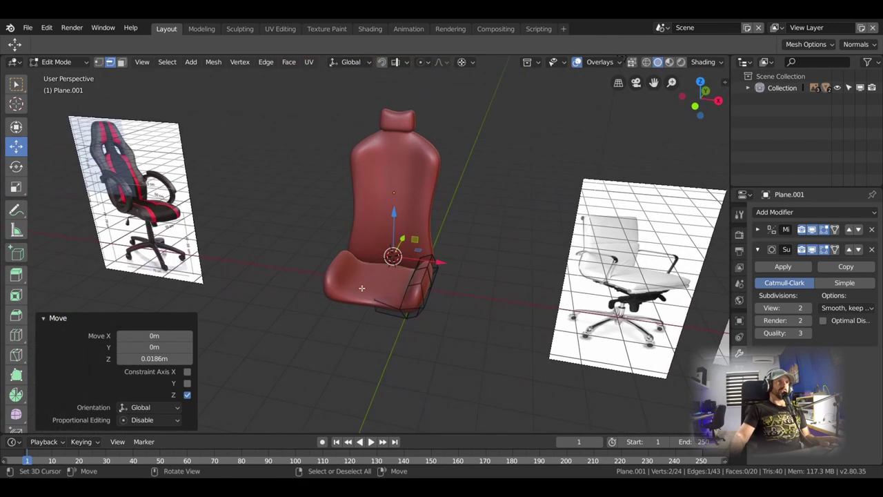
Step: In Object Mode, scale the backrest to 0.896 along Z
{"action": "left_click", "coordinate": [394, 179]}
{"action": "key", "text": "Tab"}
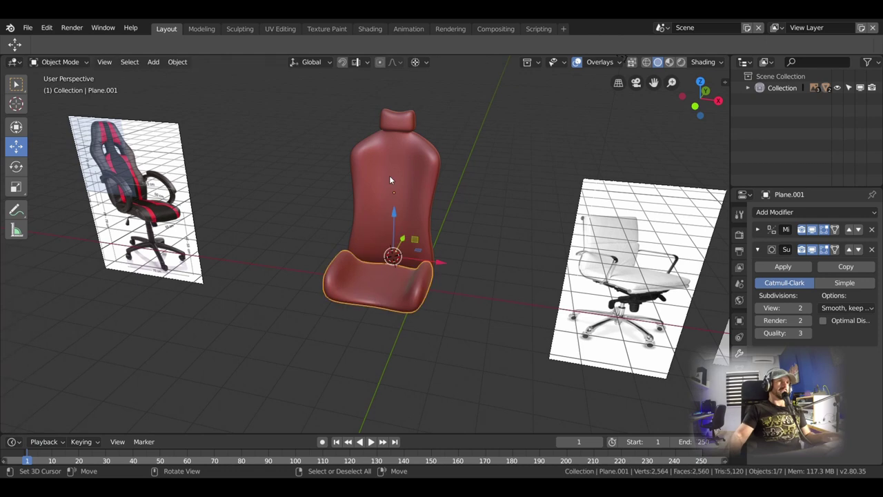
{"action": "left_click", "coordinate": [389, 175]}
{"action": "middle_click_drag", "start_coordinate": [389, 176], "coordinate": [349, 259], "text": "shift"}
{"action": "scroll", "coordinate": [350, 255], "scroll_direction": "up", "scroll_amount": 1}
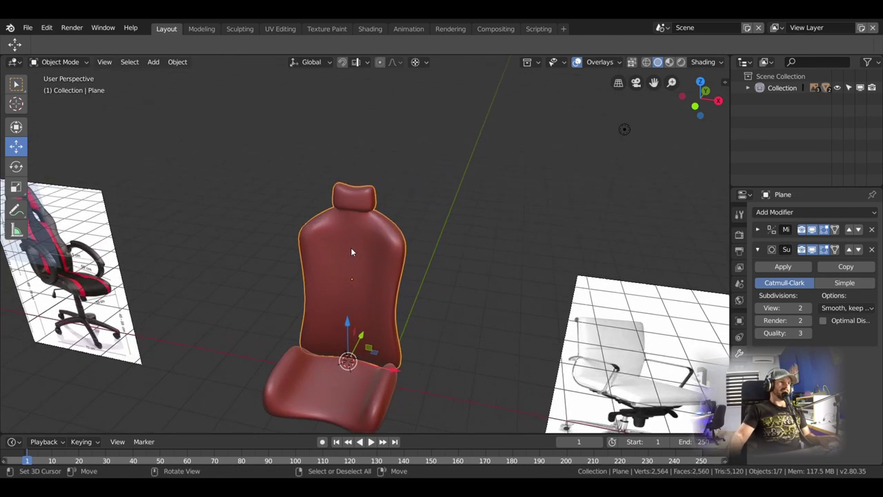
{"action": "key", "text": "x"}
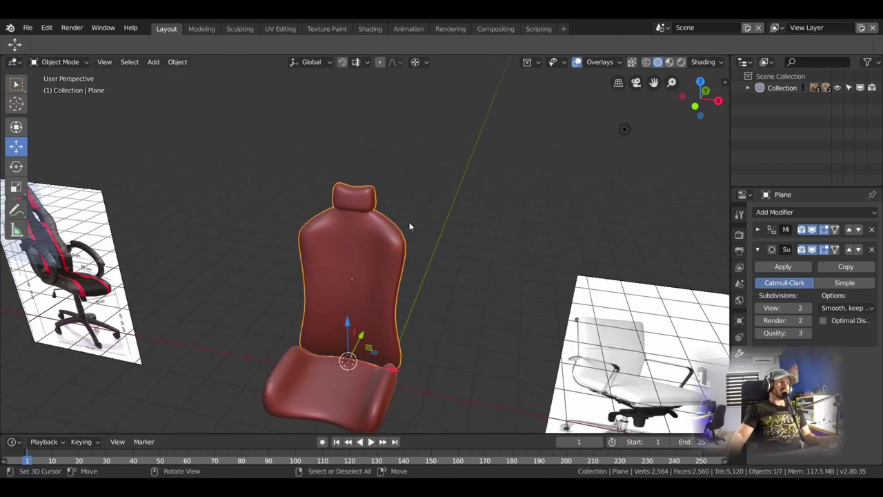
{"action": "key", "text": "s"}
{"action": "key", "text": "z"}
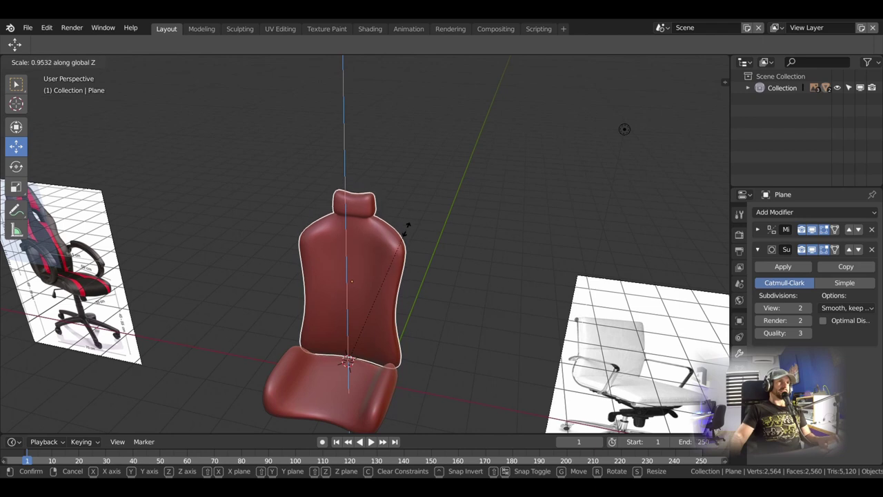
{"action": "left_click", "coordinate": [404, 240]}
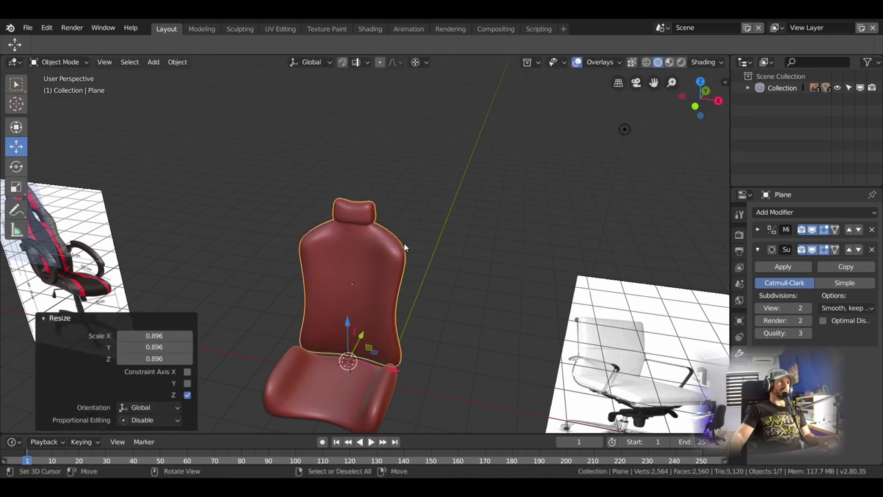
Step: Scale the backrest again to 0.938 along Z and check it beside the references
{"action": "mouse_move", "coordinate": [404, 243]}
{"action": "middle_mouse_down"}
{"action": "mouse_move", "coordinate": [422, 204]}
{"action": "mouse_move", "coordinate": [411, 218]}
{"action": "mouse_move", "coordinate": [414, 261]}
{"action": "mouse_move", "coordinate": [406, 264]}
{"action": "middle_mouse_up"}
{"action": "key", "text": "s"}
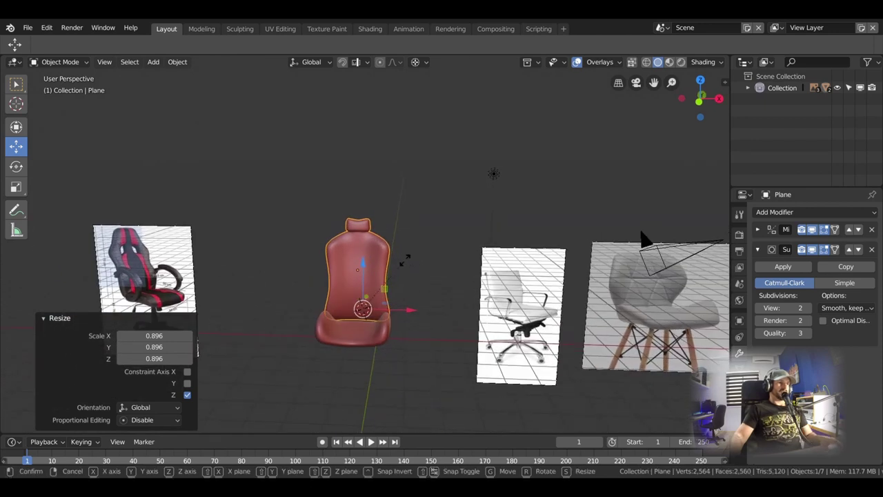
{"action": "key", "text": "z"}
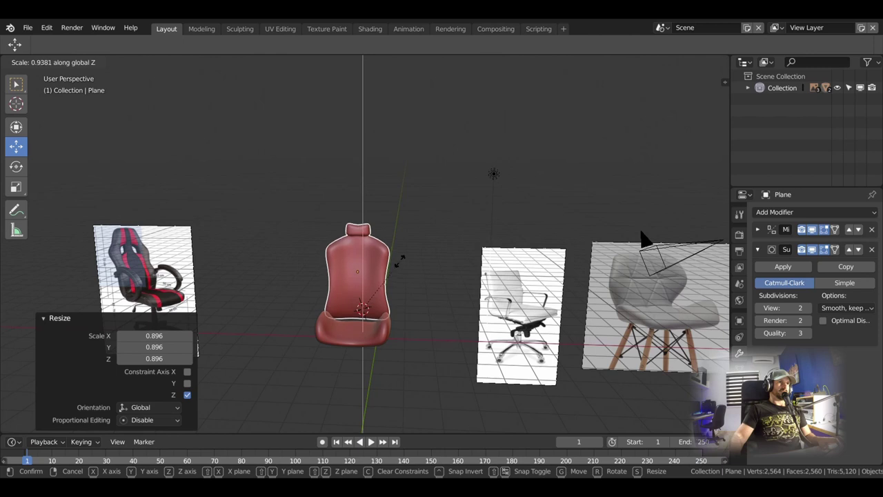
{"action": "left_click", "coordinate": [398, 260]}
{"action": "mouse_move", "coordinate": [400, 260]}
{"action": "middle_mouse_down"}
{"action": "mouse_move", "coordinate": [481, 256]}
{"action": "mouse_move", "coordinate": [436, 302]}
{"action": "mouse_move", "coordinate": [389, 265]}
{"action": "mouse_move", "coordinate": [386, 246]}
{"action": "mouse_move", "coordinate": [420, 249]}
{"action": "mouse_move", "coordinate": [386, 262]}
{"action": "mouse_move", "coordinate": [376, 256]}
{"action": "mouse_move", "coordinate": [346, 274]}
{"action": "mouse_move", "coordinate": [470, 220]}
{"action": "mouse_move", "coordinate": [456, 210]}
{"action": "mouse_move", "coordinate": [510, 347]}
{"action": "middle_mouse_up"}
{"action": "scroll", "coordinate": [373, 269], "scroll_direction": "up", "scroll_amount": 3}
{"action": "scroll", "coordinate": [510, 347], "scroll_direction": "down", "scroll_amount": 2}
{"action": "scroll", "coordinate": [500, 336], "scroll_direction": "down", "scroll_amount": 3}
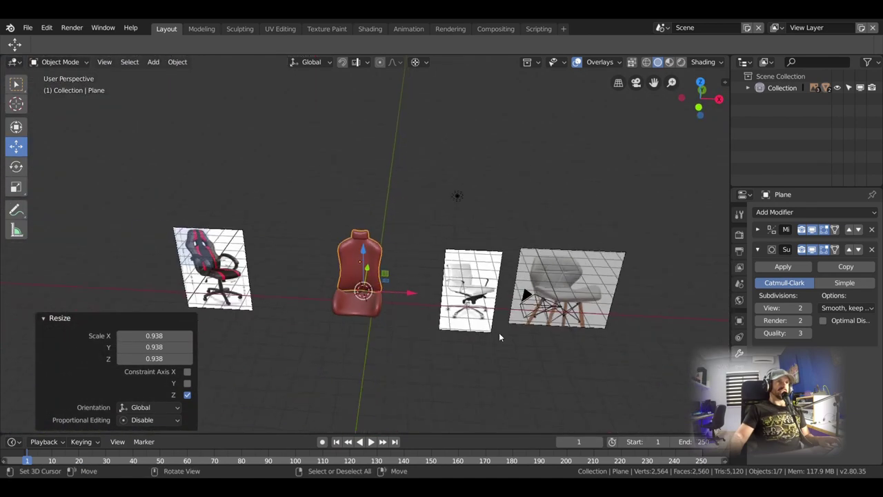
{"action": "mouse_move", "coordinate": [583, 291]}
{"action": "middle_mouse_down"}
{"action": "mouse_move", "coordinate": [573, 366]}
{"action": "mouse_move", "coordinate": [569, 328]}
{"action": "mouse_move", "coordinate": [519, 327]}
{"action": "mouse_move", "coordinate": [511, 317]}
{"action": "mouse_move", "coordinate": [520, 312]}
{"action": "mouse_move", "coordinate": [533, 324]}
{"action": "mouse_move", "coordinate": [501, 300]}
{"action": "mouse_move", "coordinate": [397, 268]}
{"action": "middle_mouse_up"}
{"action": "scroll", "coordinate": [502, 300], "scroll_direction": "up", "scroll_amount": 3}
{"action": "scroll", "coordinate": [432, 280], "scroll_direction": "up", "scroll_amount": 2}
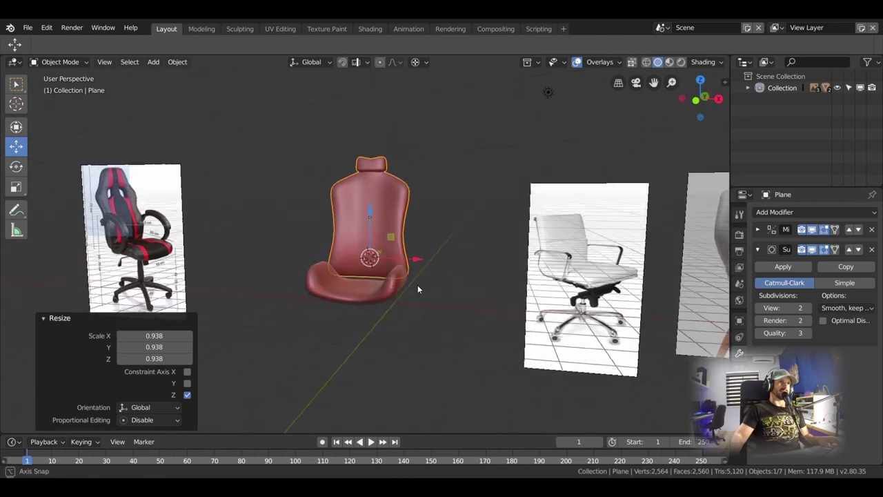
Step: Select the seat cushion and centre the view on it
{"action": "left_click", "coordinate": [370, 292]}
{"action": "key", "text": "KP_Decimal"}
{"action": "mouse_move", "coordinate": [392, 274]}
{"action": "middle_mouse_down"}
{"action": "mouse_move", "coordinate": [386, 199]}
{"action": "mouse_move", "coordinate": [400, 228]}
{"action": "middle_mouse_up"}
Step: In Edit Mode, push the seat's side faces out 0.114 m along X
{"action": "key", "text": "Tab"}
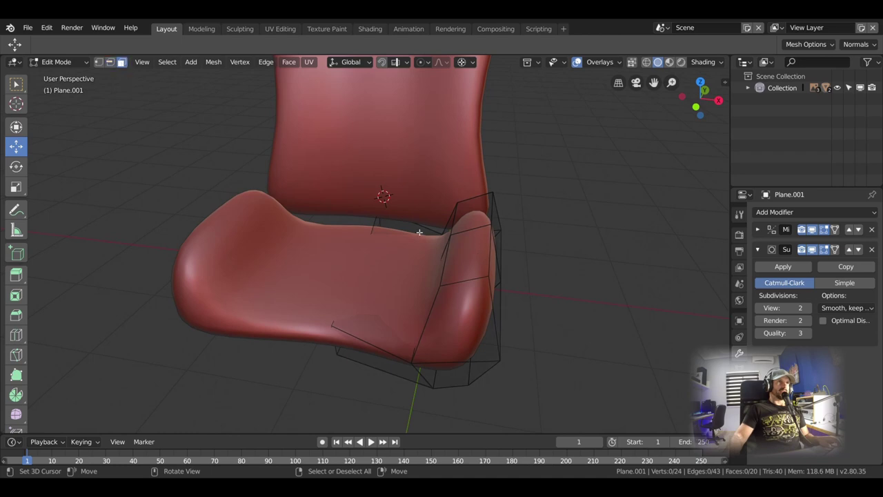
{"action": "key", "text": "g"}
{"action": "key", "text": "x"}
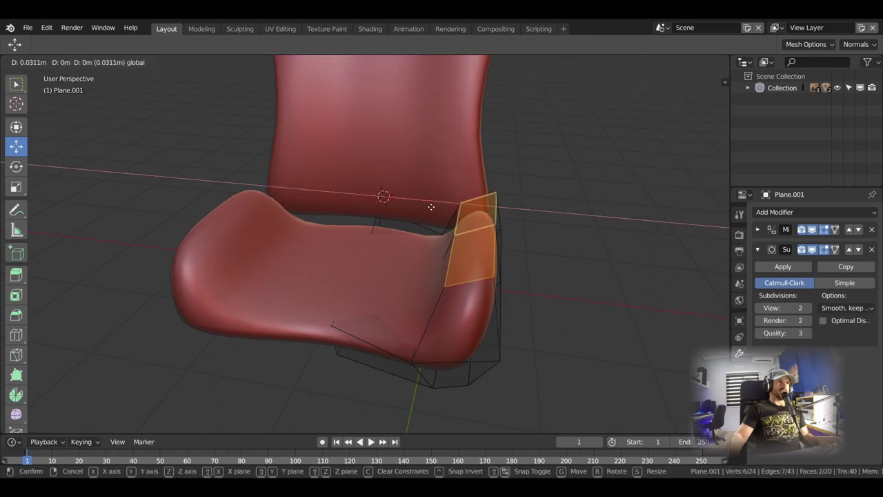
{"action": "left_click", "coordinate": [439, 209]}
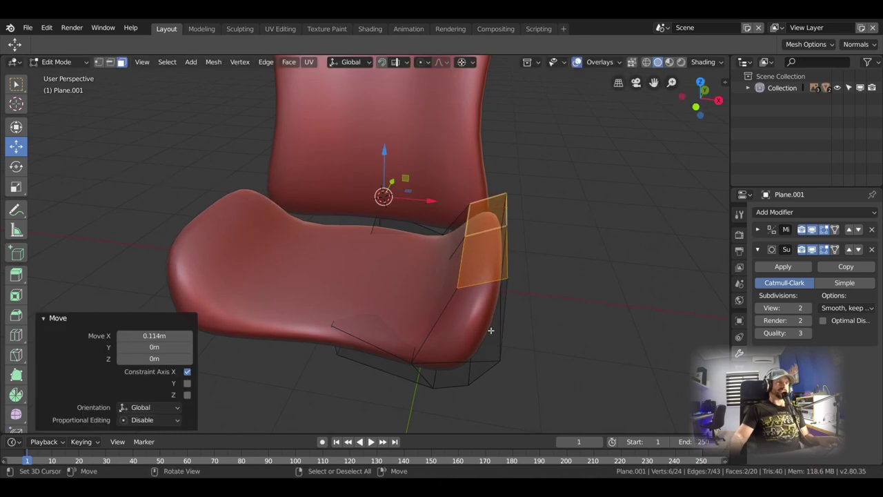
Step: Edge-slide a seat loop to factor -0.340 and push two side faces out into a bolster
{"action": "middle_click_drag", "start_coordinate": [490, 331], "coordinate": [585, 244]}
{"action": "left_click", "coordinate": [567, 240]}
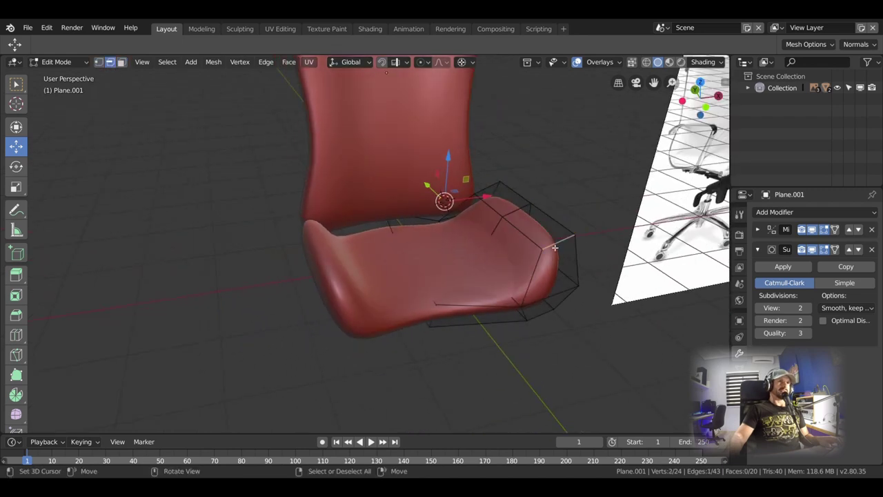
{"action": "key", "text": "g"}
{"action": "key", "text": "g"}
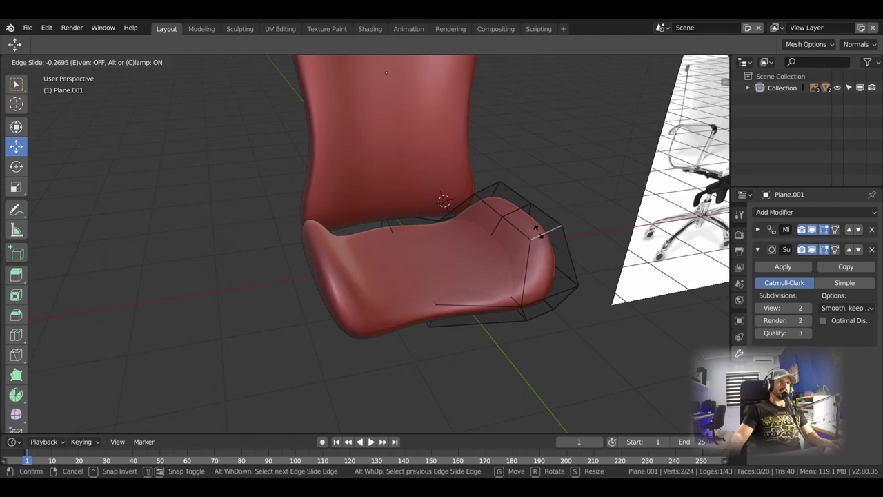
{"action": "left_click", "coordinate": [535, 228]}
{"action": "middle_click_drag", "start_coordinate": [535, 229], "coordinate": [523, 238]}
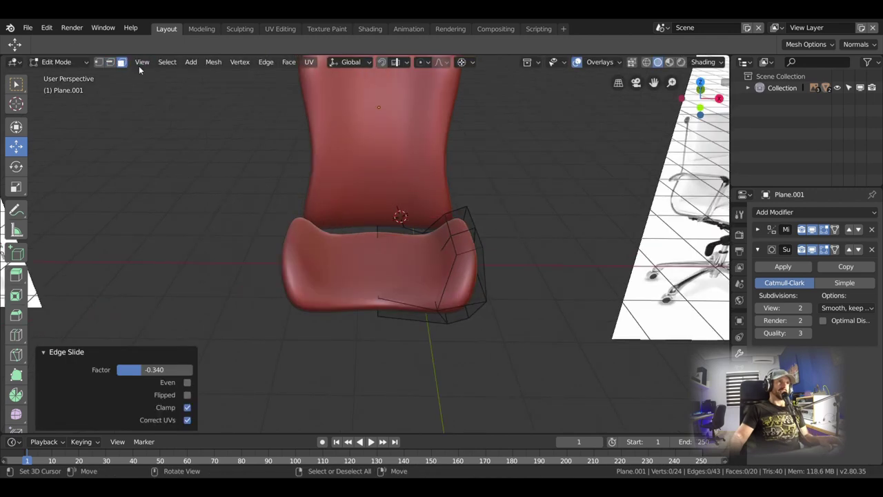
{"action": "scroll", "coordinate": [334, 284], "scroll_direction": "up", "scroll_amount": 3}
{"action": "mouse_move", "coordinate": [297, 276]}
{"action": "middle_mouse_down"}
{"action": "mouse_move", "coordinate": [333, 283]}
{"action": "mouse_move", "coordinate": [396, 250]}
{"action": "middle_mouse_up"}
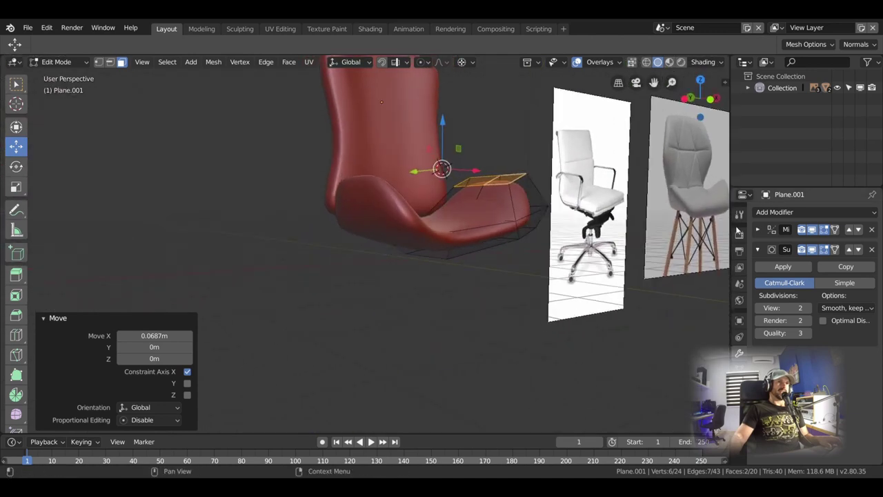
{"action": "middle_click_drag", "start_coordinate": [442, 290], "coordinate": [428, 317]}
{"action": "middle_click_drag", "start_coordinate": [467, 346], "coordinate": [465, 280]}
Step: Extend the seat's front face -0.432 m along Y
{"action": "left_click", "coordinate": [447, 285]}
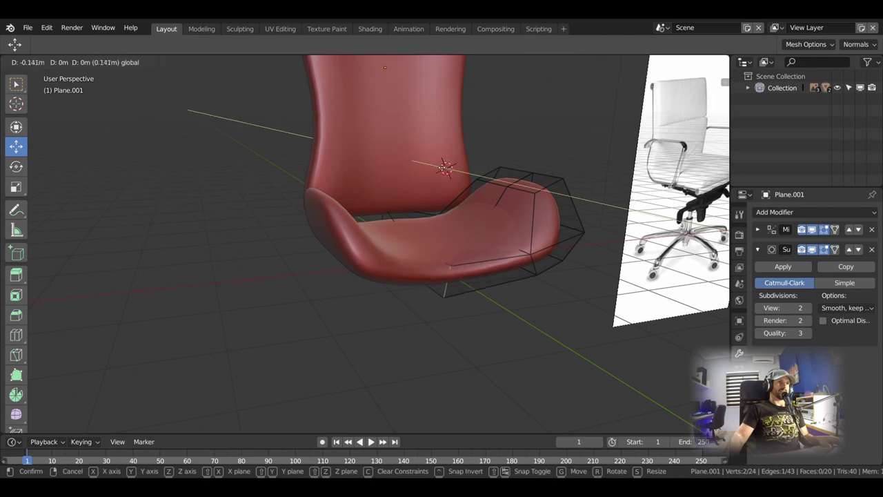
{"action": "left_click", "coordinate": [442, 167]}
{"action": "middle_click_drag", "start_coordinate": [489, 313], "coordinate": [468, 354]}
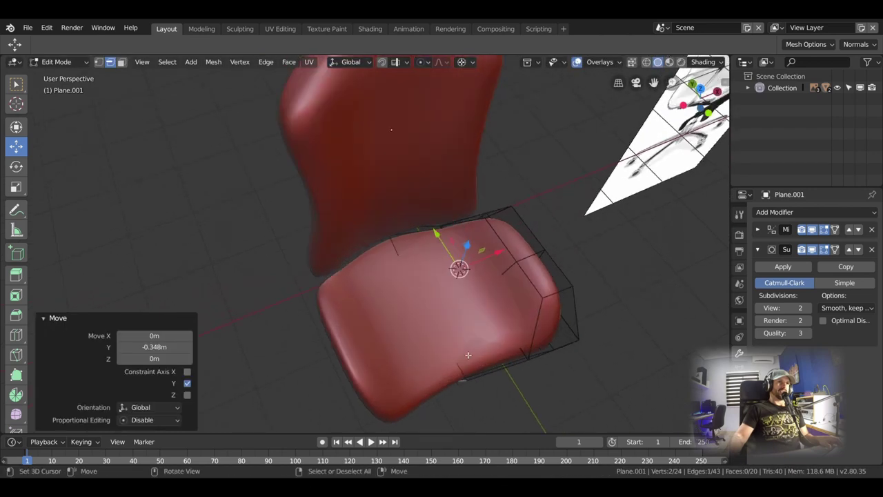
{"action": "left_click_drag", "start_coordinate": [443, 248], "coordinate": [462, 279]}
{"action": "mouse_move", "coordinate": [462, 280]}
{"action": "middle_mouse_down"}
{"action": "mouse_move", "coordinate": [398, 317]}
{"action": "mouse_move", "coordinate": [465, 296]}
{"action": "middle_mouse_up"}
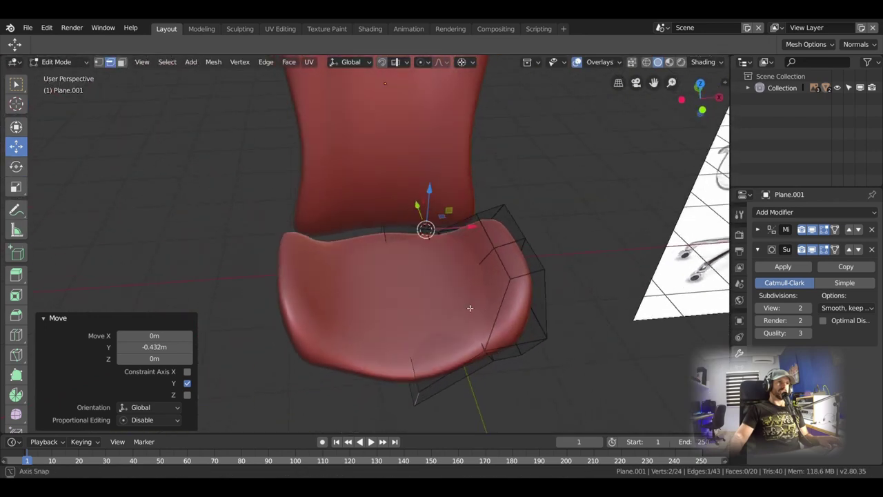
{"action": "scroll", "coordinate": [464, 295], "scroll_direction": "down", "scroll_amount": 5}
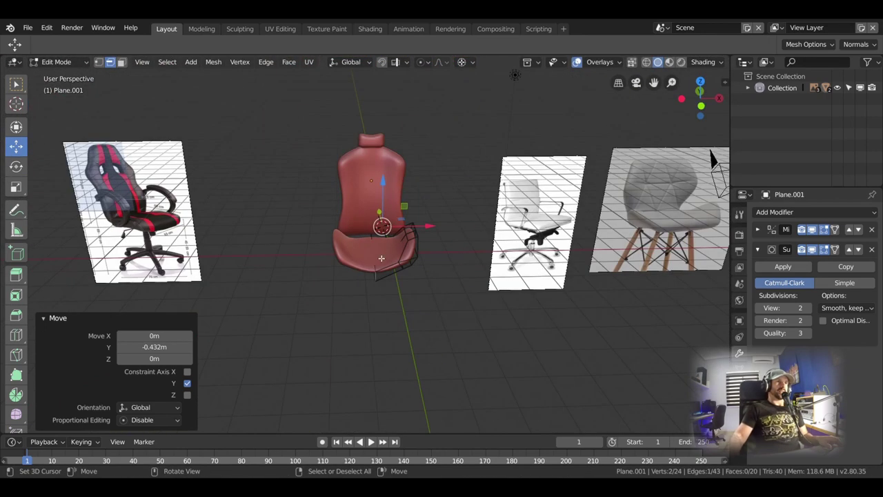
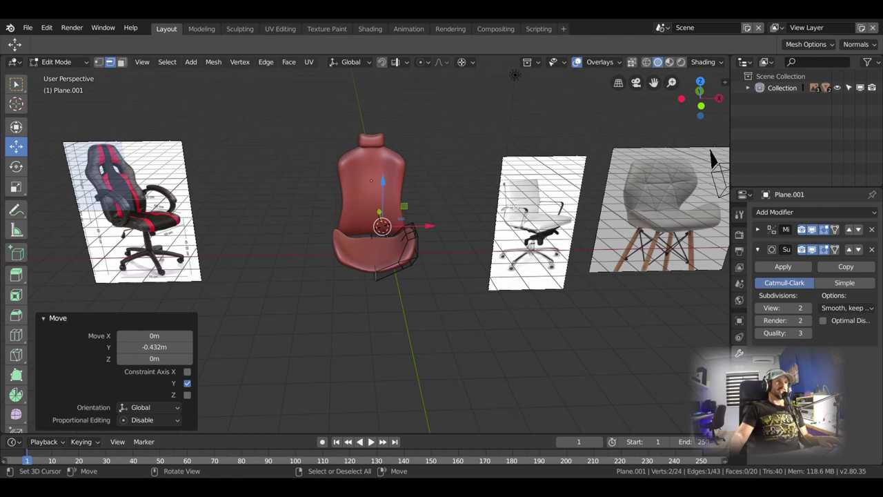
Step: Vertex-slide a seat vertex along its edge with a double G
{"action": "scroll", "coordinate": [714, 158], "scroll_direction": "up", "scroll_amount": 3}
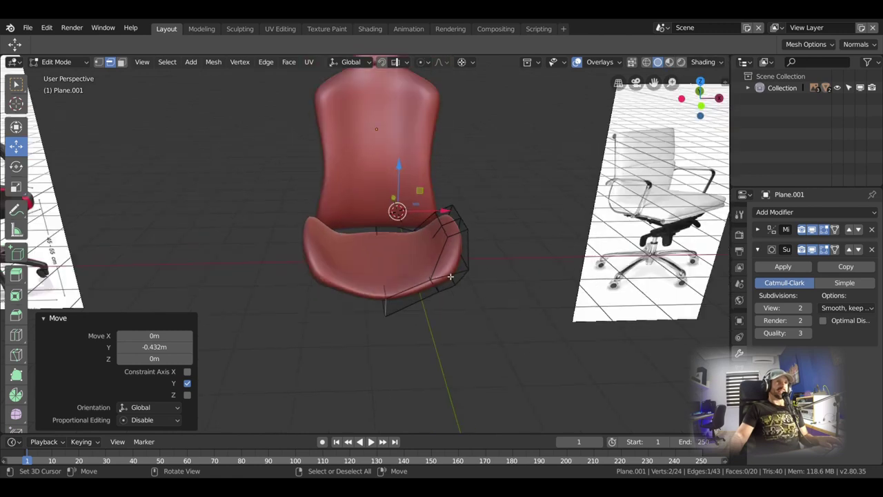
{"action": "key", "text": "g"}
{"action": "key", "text": "g"}
{"action": "mouse_move", "coordinate": [449, 276]}
{"action": "middle_mouse_down"}
{"action": "mouse_move", "coordinate": [300, 205]}
{"action": "mouse_move", "coordinate": [234, 288]}
{"action": "mouse_move", "coordinate": [122, 34]}
{"action": "middle_mouse_up"}
{"action": "left_click", "coordinate": [300, 204]}
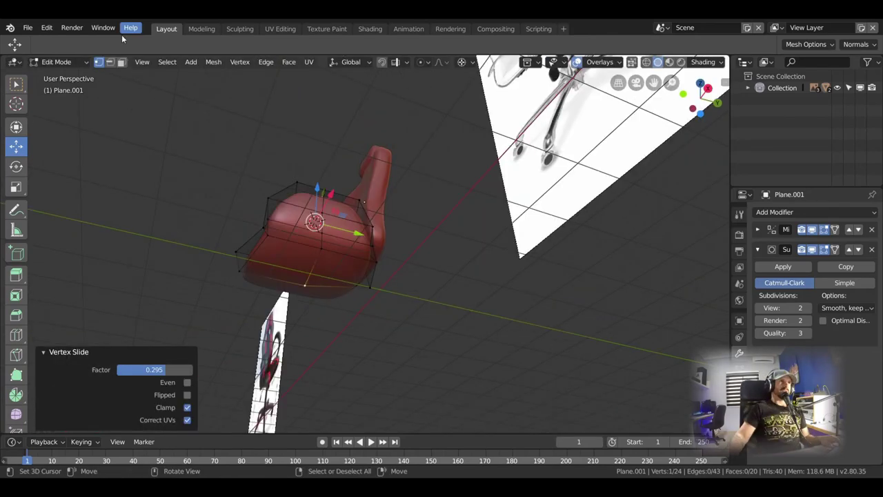
Step: Duplicate the seat's side faces with Shift+D, keeping them in place
{"action": "left_click", "coordinate": [284, 249]}
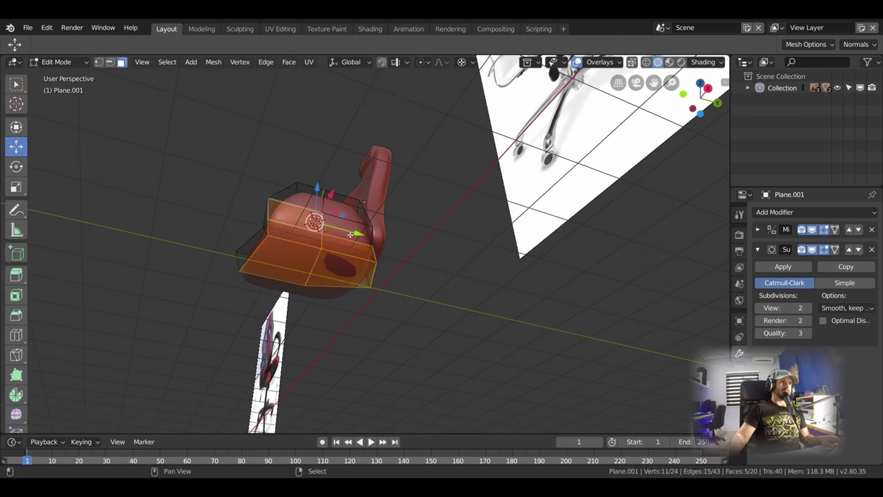
{"action": "mouse_move", "coordinate": [322, 266]}
{"action": "middle_mouse_down"}
{"action": "mouse_move", "coordinate": [340, 312]}
{"action": "mouse_move", "coordinate": [394, 282]}
{"action": "mouse_move", "coordinate": [351, 288]}
{"action": "mouse_move", "coordinate": [406, 296]}
{"action": "middle_mouse_up"}
{"action": "right_click", "coordinate": [340, 313]}
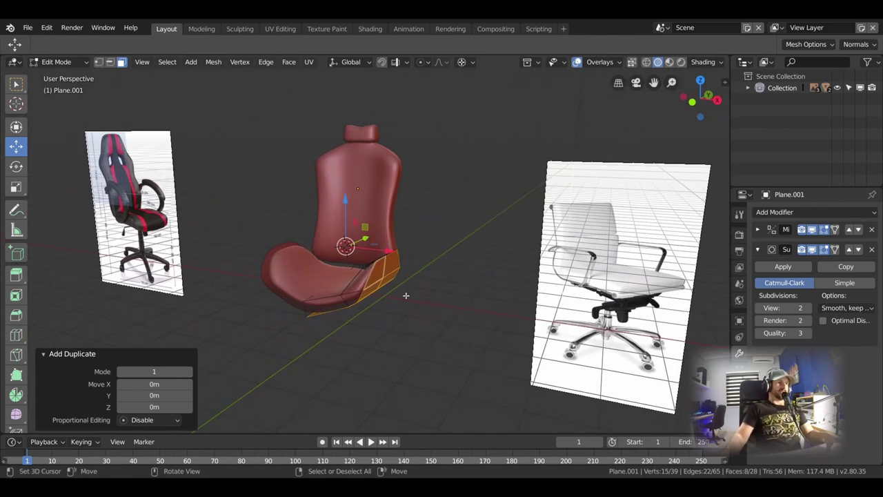
Step: Separate the duplicated faces into Plane.002 and shift its vertices 0.0915 m along X
{"action": "key", "text": "p"}
{"action": "left_click", "coordinate": [406, 296]}
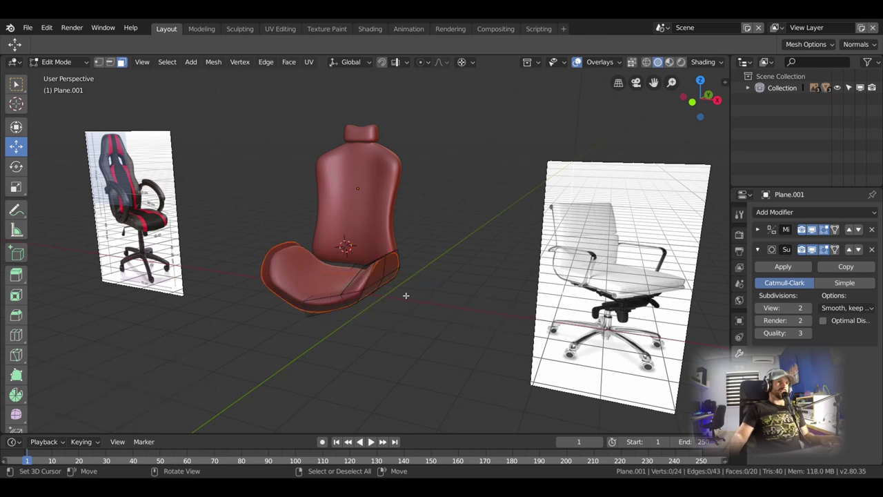
{"action": "mouse_move", "coordinate": [401, 296]}
{"action": "middle_mouse_down"}
{"action": "mouse_move", "coordinate": [390, 257]}
{"action": "mouse_move", "coordinate": [331, 257]}
{"action": "mouse_move", "coordinate": [364, 269]}
{"action": "middle_mouse_up"}
{"action": "key", "text": "Tab"}
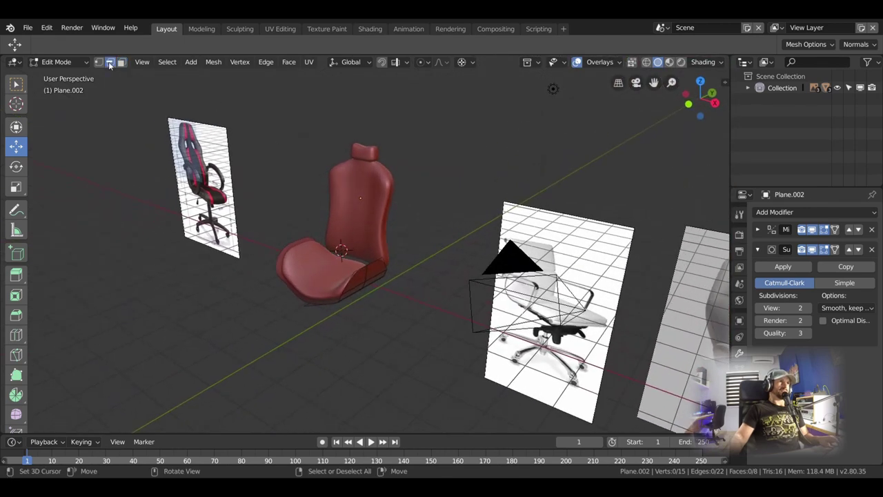
{"action": "scroll", "coordinate": [384, 263], "scroll_direction": "up", "scroll_amount": 6}
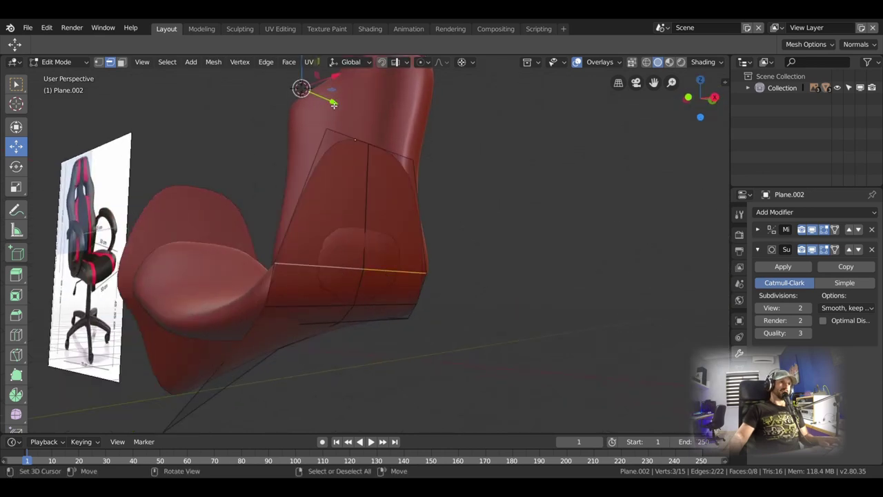
{"action": "left_click_drag", "start_coordinate": [334, 104], "coordinate": [358, 111]}
Step: Inset the piece's two top faces and dissolve the edges between them
{"action": "mouse_move", "coordinate": [430, 266]}
{"action": "middle_mouse_down"}
{"action": "mouse_move", "coordinate": [458, 281]}
{"action": "mouse_move", "coordinate": [432, 265]}
{"action": "mouse_move", "coordinate": [473, 260]}
{"action": "mouse_move", "coordinate": [311, 251]}
{"action": "middle_mouse_up"}
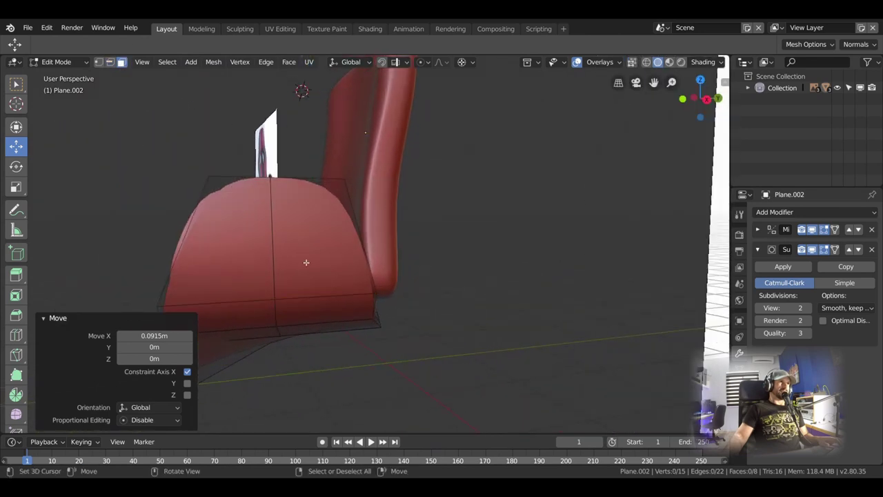
{"action": "left_click", "coordinate": [306, 262]}
{"action": "left_click", "coordinate": [256, 245], "text": "shift"}
{"action": "key", "text": "i"}
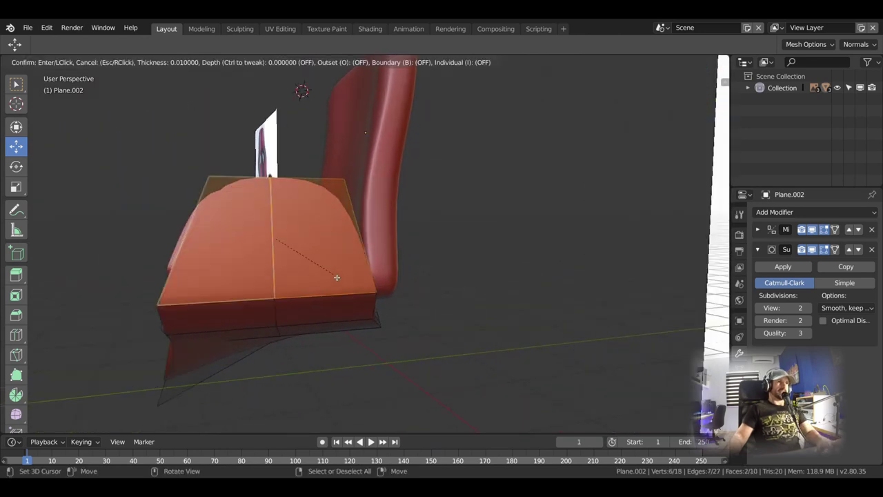
{"action": "left_click", "coordinate": [483, 358]}
{"action": "key", "text": "x"}
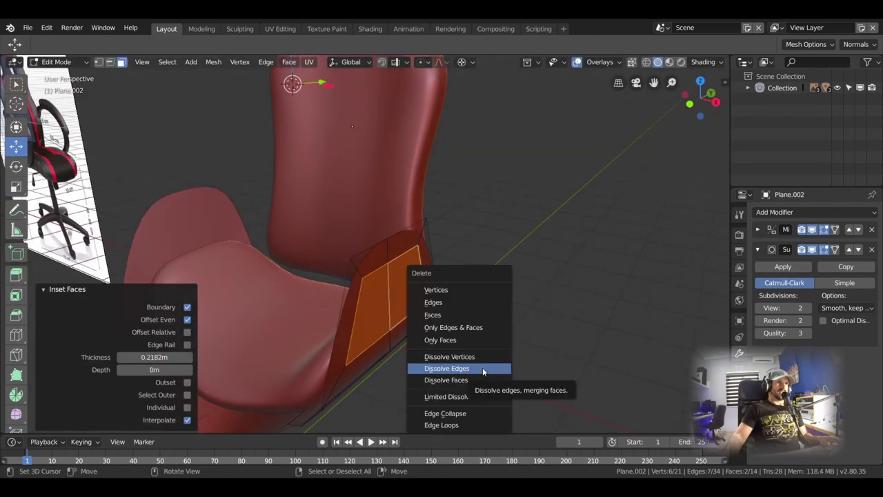
{"action": "left_click", "coordinate": [485, 370]}
{"action": "mouse_move", "coordinate": [485, 370]}
{"action": "middle_mouse_down"}
{"action": "mouse_move", "coordinate": [398, 360]}
{"action": "mouse_move", "coordinate": [452, 255]}
{"action": "mouse_move", "coordinate": [356, 229]}
{"action": "mouse_move", "coordinate": [359, 207]}
{"action": "mouse_move", "coordinate": [483, 262]}
{"action": "mouse_move", "coordinate": [566, 273]}
{"action": "middle_mouse_up"}
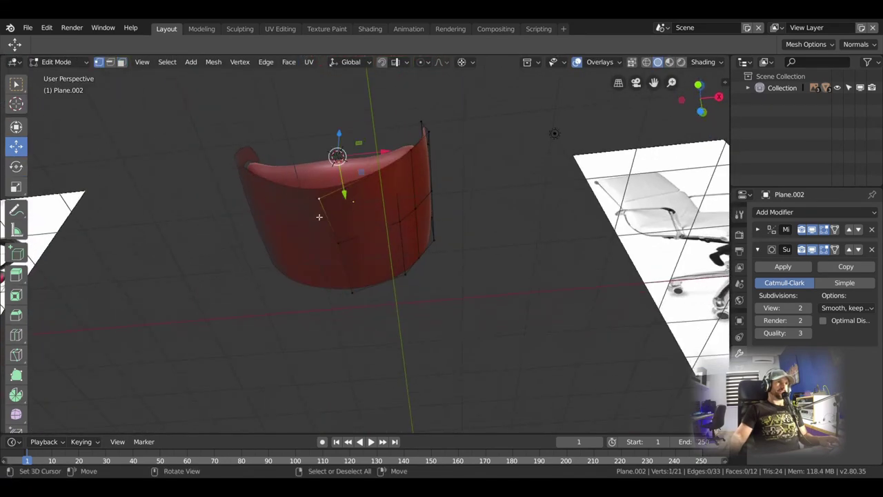
Step: Move a vertex, then raise the selected vertices 0.618 m along Z
{"action": "key", "text": "g"}
{"action": "left_click", "coordinate": [345, 179]}
{"action": "key", "text": "g"}
{"action": "key", "text": "z"}
{"action": "left_click", "coordinate": [558, 226]}
{"action": "mouse_move", "coordinate": [558, 227]}
{"action": "middle_mouse_down"}
{"action": "mouse_move", "coordinate": [442, 375]}
{"action": "mouse_move", "coordinate": [625, 218]}
{"action": "mouse_move", "coordinate": [394, 242]}
{"action": "mouse_move", "coordinate": [396, 258]}
{"action": "middle_mouse_up"}
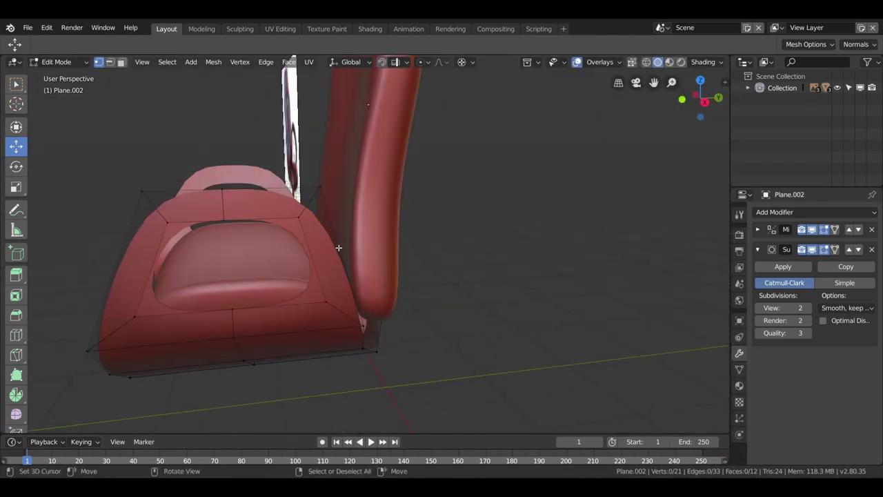
Step: Move the selected vertices 0.275 m along Y
{"action": "key", "text": "g"}
{"action": "key", "text": "y"}
{"action": "left_click", "coordinate": [321, 214]}
{"action": "key", "text": "g"}
{"action": "key", "text": "y"}
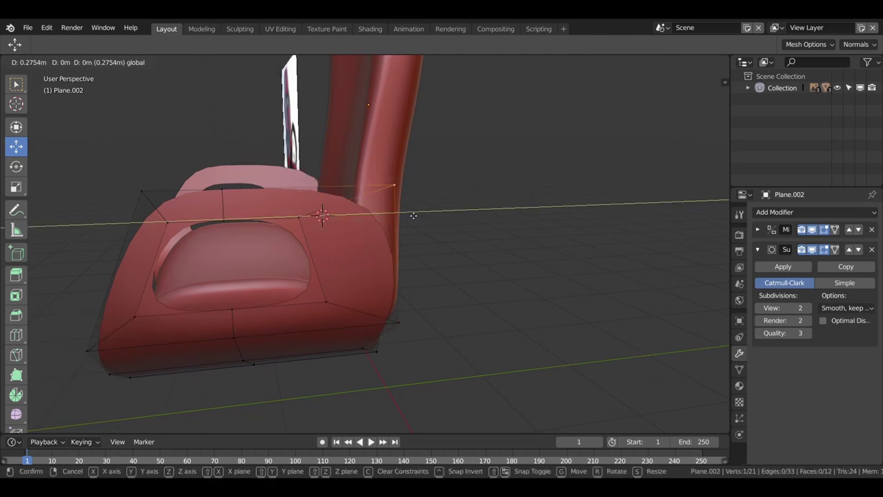
{"action": "left_click", "coordinate": [414, 214]}
{"action": "mouse_move", "coordinate": [414, 213]}
{"action": "middle_mouse_down"}
{"action": "mouse_move", "coordinate": [364, 270]}
{"action": "mouse_move", "coordinate": [267, 271]}
{"action": "mouse_move", "coordinate": [138, 220]}
{"action": "mouse_move", "coordinate": [527, 254]}
{"action": "mouse_move", "coordinate": [428, 228]}
{"action": "mouse_move", "coordinate": [342, 285]}
{"action": "middle_mouse_up"}
Step: Shift the vertices -0.259 m along X, then nudge them slightly further along X
{"action": "key", "text": "g"}
{"action": "key", "text": "x"}
{"action": "left_click", "coordinate": [228, 271]}
{"action": "key", "text": "g"}
{"action": "key", "text": "x"}
{"action": "left_click", "coordinate": [120, 217]}
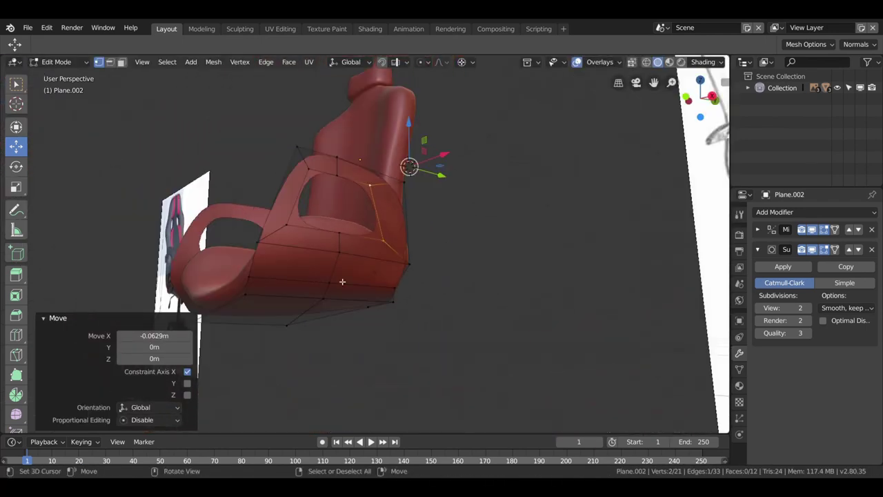
Step: Extrude the whole side piece 0.316 m along its normals for thickness
{"action": "key", "text": "a"}
{"action": "key", "text": "e"}
{"action": "left_click", "coordinate": [353, 315]}
{"action": "mouse_move", "coordinate": [353, 316]}
{"action": "middle_mouse_down"}
{"action": "mouse_move", "coordinate": [421, 345]}
{"action": "mouse_move", "coordinate": [501, 270]}
{"action": "mouse_move", "coordinate": [473, 194]}
{"action": "mouse_move", "coordinate": [499, 240]}
{"action": "middle_mouse_up"}
Step: Lower the selection slightly along Z
{"action": "key", "text": "g"}
{"action": "key", "text": "z"}
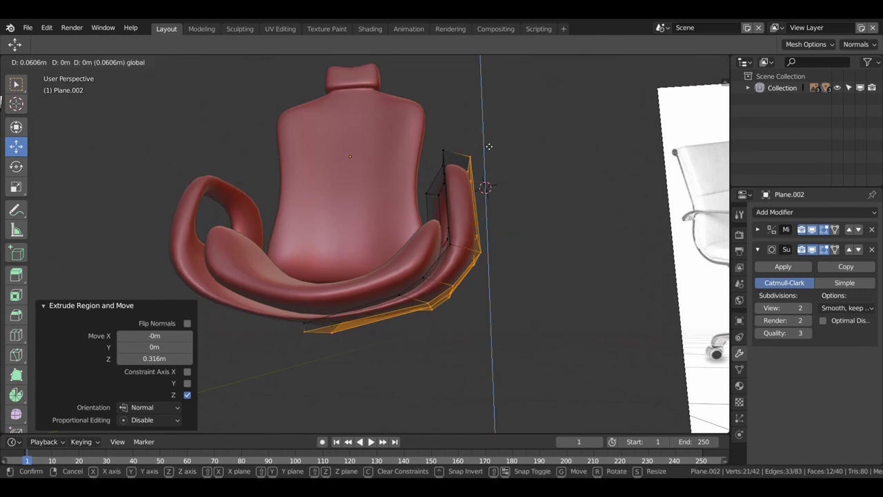
{"action": "left_click", "coordinate": [483, 156]}
{"action": "middle_click_drag", "start_coordinate": [483, 155], "coordinate": [337, 214]}
Step: In edge mode, raise the armrest's top edges 0.0954 m along Z
{"action": "left_click", "coordinate": [110, 62]}
{"action": "left_click", "coordinate": [326, 220]}
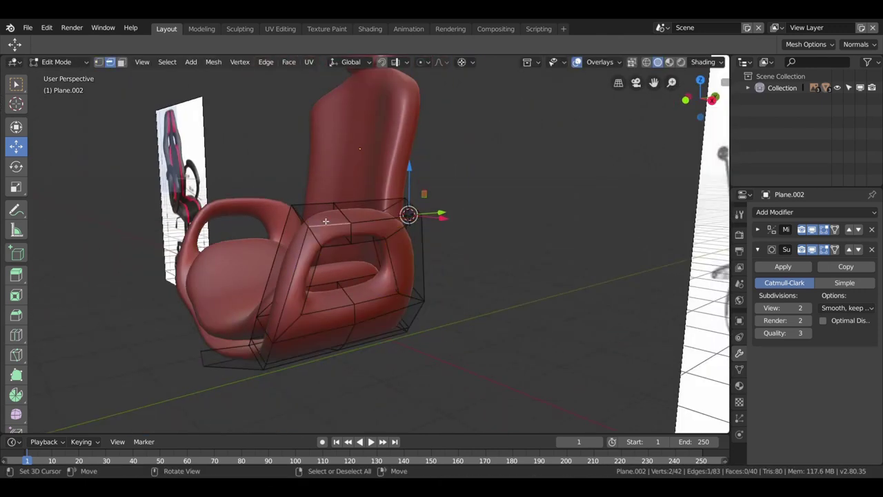
{"action": "key", "text": "g"}
{"action": "key", "text": "z"}
{"action": "left_click", "coordinate": [414, 193]}
{"action": "middle_click_drag", "start_coordinate": [414, 194], "coordinate": [476, 207]}
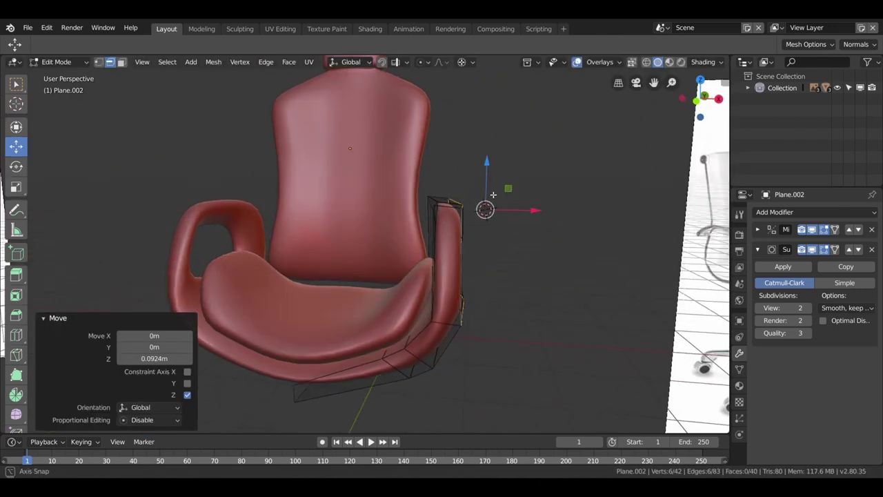
{"action": "key", "text": "g"}
{"action": "key", "text": "z"}
{"action": "left_click", "coordinate": [472, 273]}
{"action": "mouse_move", "coordinate": [472, 273]}
{"action": "middle_mouse_down"}
{"action": "mouse_move", "coordinate": [486, 193]}
{"action": "mouse_move", "coordinate": [414, 339]}
{"action": "mouse_move", "coordinate": [364, 284]}
{"action": "middle_mouse_up"}
Step: Lower a smaller set of armrest edges 0.154 m along Z
{"action": "left_click", "coordinate": [486, 194]}
{"action": "key", "text": "g"}
{"action": "key", "text": "z"}
{"action": "left_click", "coordinate": [497, 171]}
Step: Reposition two armrest vertices, moving them -0.109 m along X
{"action": "left_click", "coordinate": [415, 338]}
{"action": "key", "text": "g"}
{"action": "mouse_move", "coordinate": [496, 150]}
{"action": "middle_mouse_down"}
{"action": "mouse_move", "coordinate": [486, 145]}
{"action": "mouse_move", "coordinate": [529, 271]}
{"action": "mouse_move", "coordinate": [519, 235]}
{"action": "mouse_move", "coordinate": [528, 262]}
{"action": "mouse_move", "coordinate": [356, 236]}
{"action": "middle_mouse_up"}
{"action": "left_click", "coordinate": [483, 145]}
{"action": "key", "text": "g"}
{"action": "key", "text": "shift+z"}
{"action": "key", "text": "x"}
{"action": "left_click", "coordinate": [520, 262]}
Step: Raise the selection along Z, then lift a seat-side edge 0.249 m
{"action": "middle_click_drag", "start_coordinate": [421, 270], "coordinate": [348, 256]}
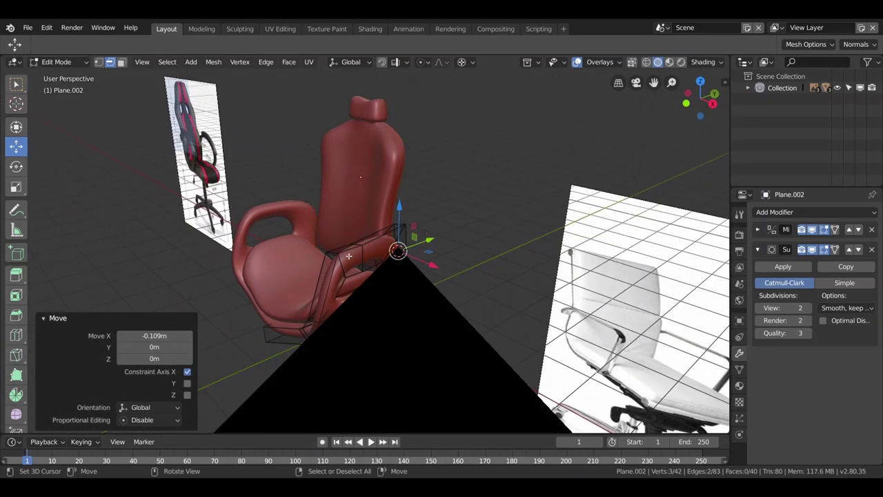
{"action": "key", "text": "g"}
{"action": "key", "text": "z"}
{"action": "left_click", "coordinate": [359, 262]}
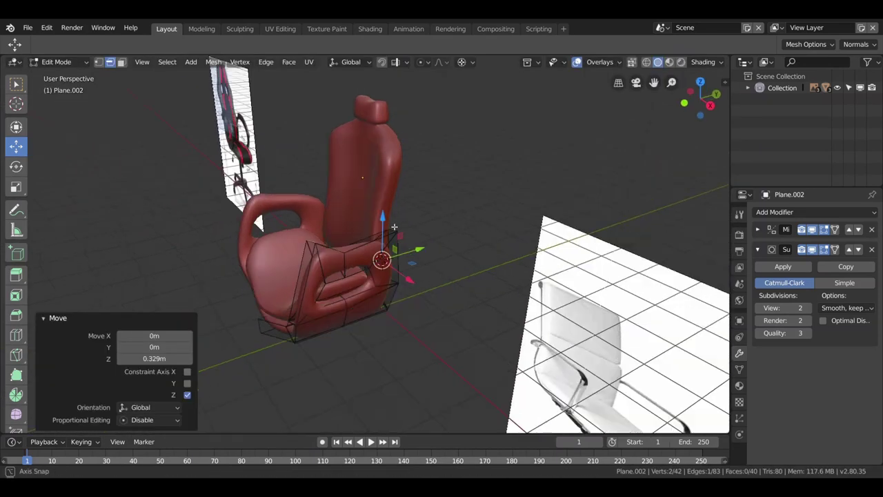
{"action": "middle_click_drag", "start_coordinate": [358, 262], "coordinate": [345, 276]}
{"action": "left_click", "coordinate": [345, 275]}
{"action": "scroll", "coordinate": [250, 230], "scroll_direction": "up", "scroll_amount": 4}
{"action": "key", "text": "g"}
{"action": "key", "text": "z"}
{"action": "left_click", "coordinate": [276, 207]}
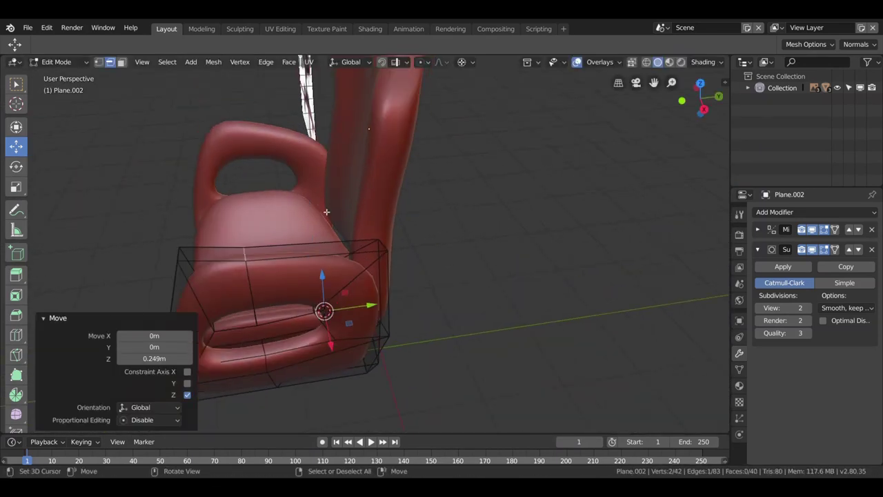
{"action": "mouse_move", "coordinate": [276, 207]}
{"action": "middle_mouse_down"}
{"action": "mouse_move", "coordinate": [330, 198]}
{"action": "mouse_move", "coordinate": [444, 282]}
{"action": "middle_mouse_up"}
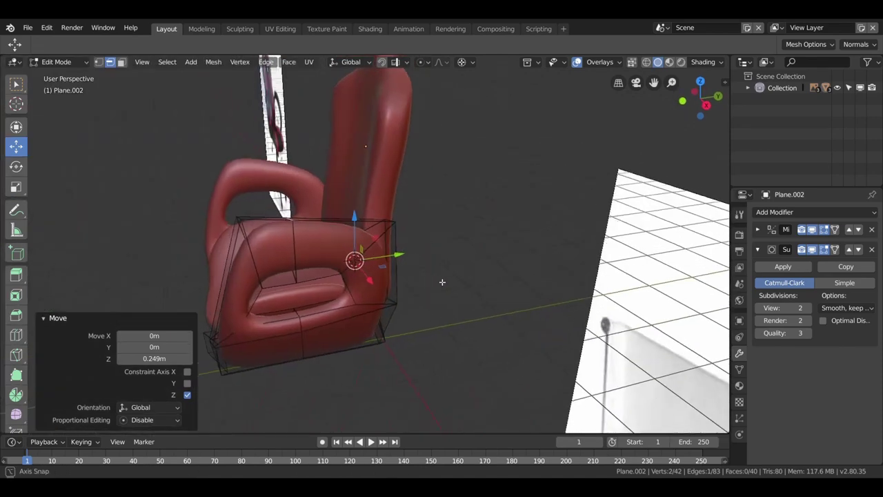
Step: Save the chair file via File > Save As
{"action": "left_click", "coordinate": [28, 28]}
{"action": "left_click", "coordinate": [42, 130]}
{"action": "left_click", "coordinate": [838, 76]}
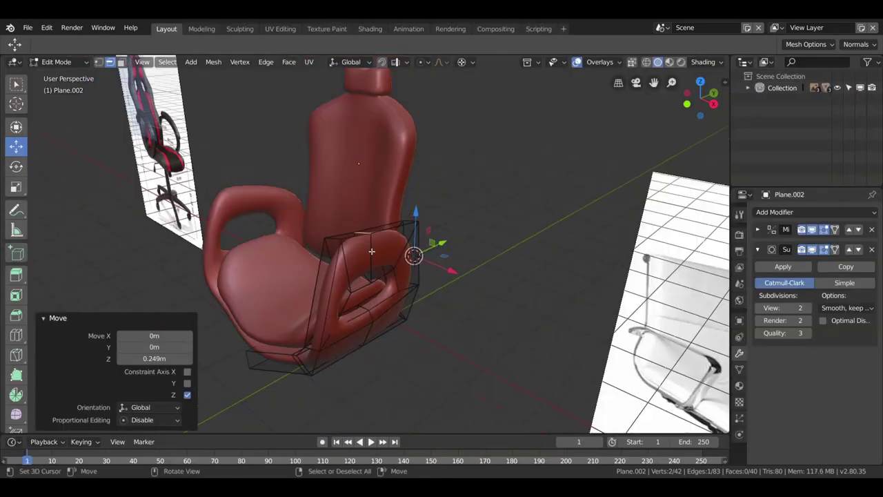
{"action": "mouse_move", "coordinate": [324, 228]}
{"action": "middle_mouse_down"}
{"action": "mouse_move", "coordinate": [405, 217]}
{"action": "mouse_move", "coordinate": [282, 246]}
{"action": "mouse_move", "coordinate": [343, 249]}
{"action": "mouse_move", "coordinate": [371, 239]}
{"action": "middle_mouse_up"}
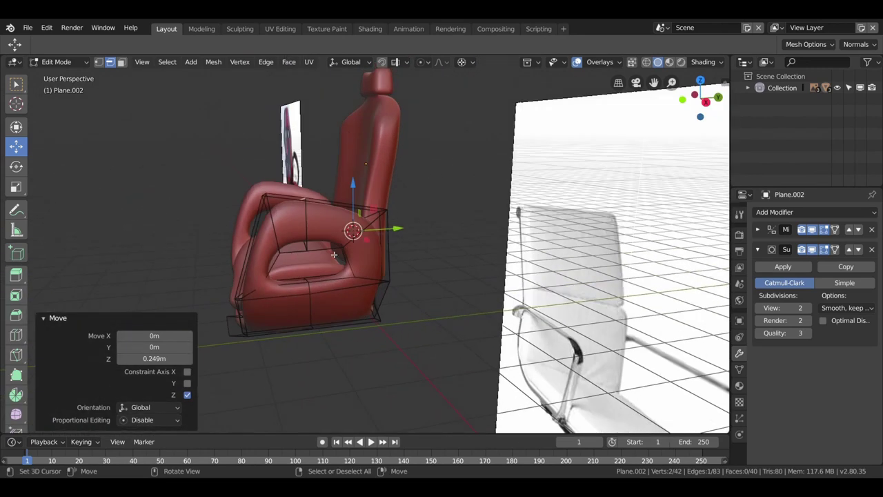
{"action": "scroll", "coordinate": [333, 256], "scroll_direction": "up", "scroll_amount": 5}
{"action": "mouse_move", "coordinate": [281, 195]}
{"action": "middle_mouse_down"}
{"action": "mouse_move", "coordinate": [194, 228]}
{"action": "mouse_move", "coordinate": [204, 146]}
{"action": "mouse_move", "coordinate": [304, 131]}
{"action": "middle_mouse_up"}
Step: Slide a selected armrest-frame edge and move it along Z
{"action": "key", "text": "g"}
{"action": "key", "text": "g"}
{"action": "left_click", "coordinate": [303, 131]}
{"action": "key", "text": "g"}
{"action": "key", "text": "z"}
{"action": "left_click", "coordinate": [308, 422]}
{"action": "mouse_move", "coordinate": [307, 422]}
{"action": "middle_mouse_down"}
{"action": "mouse_move", "coordinate": [324, 156]}
{"action": "mouse_move", "coordinate": [338, 282]}
{"action": "mouse_move", "coordinate": [380, 200]}
{"action": "mouse_move", "coordinate": [350, 316]}
{"action": "mouse_move", "coordinate": [410, 366]}
{"action": "mouse_move", "coordinate": [447, 332]}
{"action": "mouse_move", "coordinate": [456, 209]}
{"action": "middle_mouse_up"}
Step: Select an armrest edge, slide it, and shift it along Y
{"action": "key", "text": "g"}
{"action": "key", "text": "g"}
{"action": "left_click", "coordinate": [338, 283]}
{"action": "key", "text": "g"}
{"action": "key", "text": "g"}
{"action": "key", "text": "Escape"}
{"action": "key", "text": "g"}
{"action": "left_click", "coordinate": [351, 315]}
{"action": "key", "text": "g"}
{"action": "key", "text": "y"}
{"action": "left_click", "coordinate": [409, 366]}
{"action": "scroll", "coordinate": [456, 208], "scroll_direction": "up", "scroll_amount": 5}
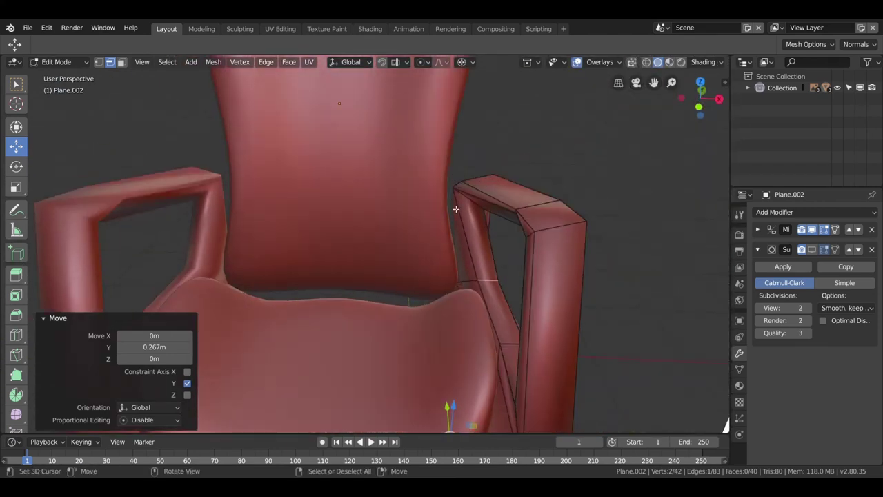
{"action": "scroll", "coordinate": [453, 189], "scroll_direction": "down", "scroll_amount": 5}
Step: Raise the selected armrest vertices 0.0718 m along Z
{"action": "key", "text": "g"}
{"action": "left_click", "coordinate": [476, 165]}
{"action": "mouse_move", "coordinate": [476, 165]}
{"action": "middle_mouse_down"}
{"action": "mouse_move", "coordinate": [564, 162]}
{"action": "mouse_move", "coordinate": [493, 174]}
{"action": "mouse_move", "coordinate": [508, 161]}
{"action": "mouse_move", "coordinate": [499, 161]}
{"action": "mouse_move", "coordinate": [547, 148]}
{"action": "mouse_move", "coordinate": [509, 158]}
{"action": "mouse_move", "coordinate": [485, 99]}
{"action": "mouse_move", "coordinate": [370, 375]}
{"action": "middle_mouse_up"}
{"action": "key", "text": "g"}
{"action": "key", "text": "x"}
{"action": "key", "text": "z"}
{"action": "left_click", "coordinate": [565, 161]}
Step: Lower the armrest vertices 0.104 m along Z
{"action": "key", "text": "g"}
{"action": "right_click", "coordinate": [509, 157]}
{"action": "key", "text": "g"}
{"action": "key", "text": "z"}
{"action": "left_click", "coordinate": [509, 157]}
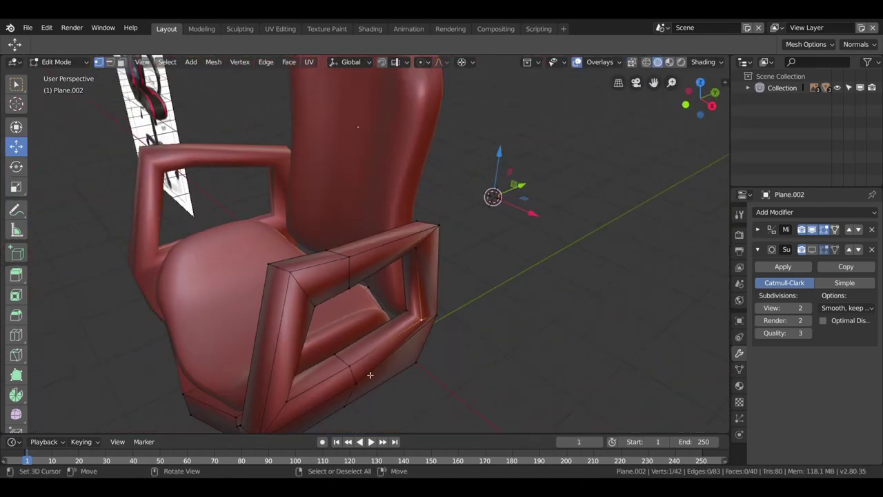
Step: Shift the armrest vertices -0.0306 m along X
{"action": "key", "text": "g"}
{"action": "key", "text": "x"}
{"action": "left_click", "coordinate": [532, 217]}
{"action": "mouse_move", "coordinate": [531, 217]}
{"action": "middle_mouse_down"}
{"action": "mouse_move", "coordinate": [483, 234]}
{"action": "mouse_move", "coordinate": [422, 304]}
{"action": "mouse_move", "coordinate": [524, 207]}
{"action": "middle_mouse_up"}
{"action": "scroll", "coordinate": [442, 275], "scroll_direction": "up", "scroll_amount": 4}
Step: Nudge a pair of armrest vertices 0.0388 m along X
{"action": "left_click", "coordinate": [528, 169], "text": "shift"}
{"action": "key", "text": "g"}
{"action": "key", "text": "x"}
{"action": "left_click", "coordinate": [586, 235]}
{"action": "middle_click_drag", "start_coordinate": [587, 235], "coordinate": [518, 200]}
{"action": "left_click", "coordinate": [519, 199], "text": "shift"}
Step: Move a single armrest vertex -0.0106 m along X
{"action": "key", "text": "g"}
{"action": "key", "text": "x"}
{"action": "left_click", "coordinate": [583, 236]}
{"action": "middle_click_drag", "start_coordinate": [584, 237], "coordinate": [513, 109]}
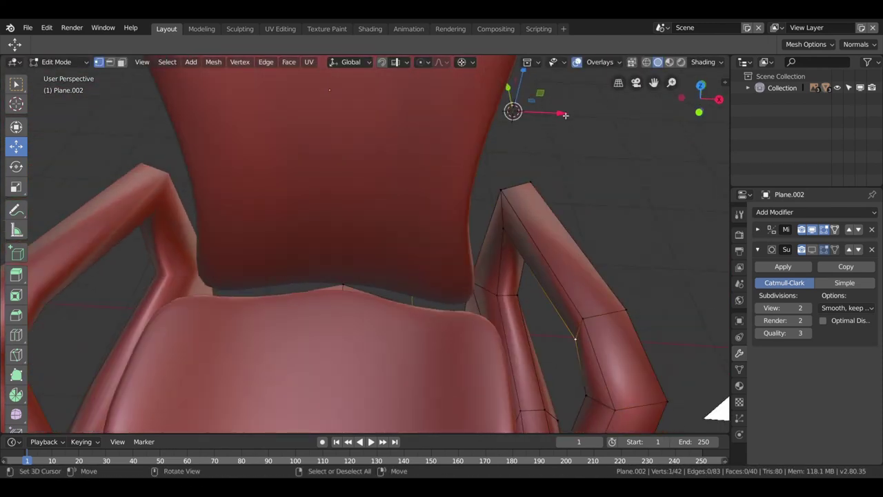
{"action": "key", "text": "g"}
{"action": "key", "text": "x"}
{"action": "left_click", "coordinate": [434, 181]}
{"action": "mouse_move", "coordinate": [434, 181]}
{"action": "middle_mouse_down"}
{"action": "mouse_move", "coordinate": [471, 218]}
{"action": "mouse_move", "coordinate": [446, 270]}
{"action": "mouse_move", "coordinate": [354, 249]}
{"action": "middle_mouse_up"}
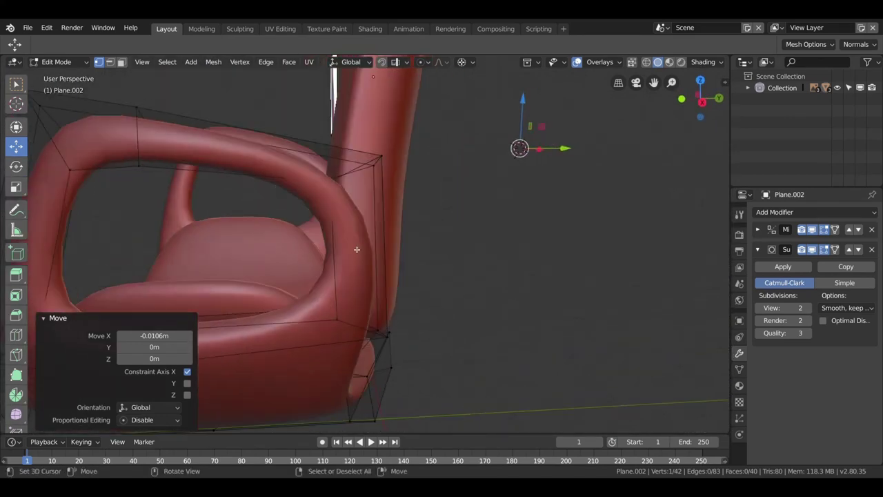
Step: Add an edge loop across the armrest, slid toward its end
{"action": "key", "text": "ctrl+r"}
{"action": "left_click", "coordinate": [338, 207]}
{"action": "left_click", "coordinate": [93, 140]}
{"action": "left_click", "coordinate": [69, 124]}
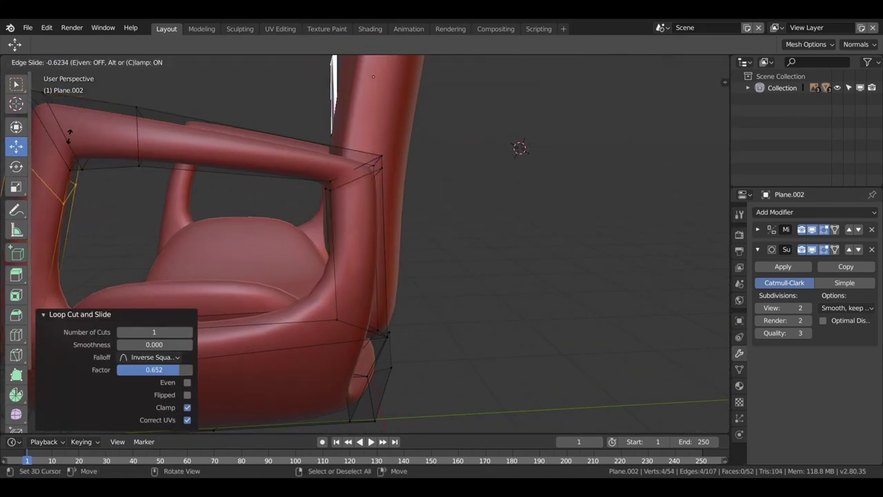
{"action": "left_click", "coordinate": [69, 131]}
{"action": "mouse_move", "coordinate": [69, 131]}
{"action": "middle_mouse_down"}
{"action": "mouse_move", "coordinate": [505, 255]}
{"action": "mouse_move", "coordinate": [282, 247]}
{"action": "mouse_move", "coordinate": [331, 241]}
{"action": "mouse_move", "coordinate": [207, 290]}
{"action": "middle_mouse_up"}
{"action": "scroll", "coordinate": [281, 246], "scroll_direction": "up", "scroll_amount": 3}
Step: Add another edge loop on the chair's left side
{"action": "key", "text": "ctrl+r"}
{"action": "left_click", "coordinate": [183, 303]}
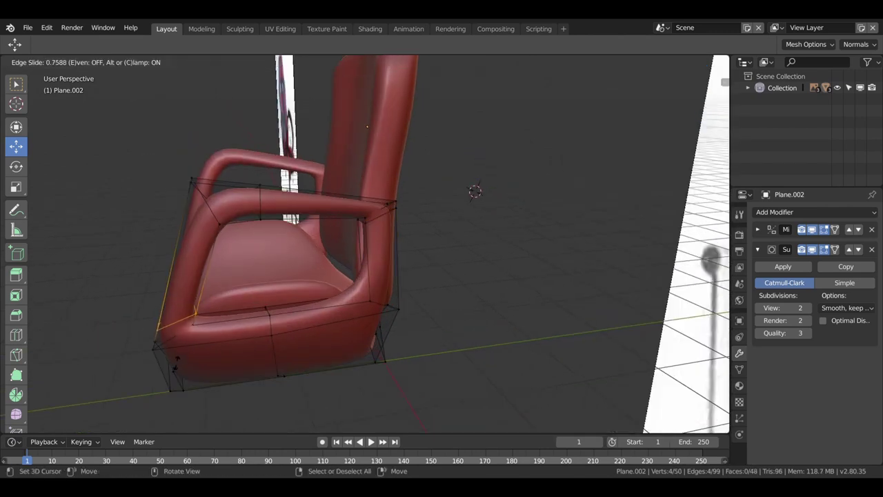
{"action": "left_click", "coordinate": [419, 279]}
{"action": "scroll", "coordinate": [420, 278], "scroll_direction": "down", "scroll_amount": 3}
{"action": "middle_click_drag", "start_coordinate": [420, 279], "coordinate": [410, 304]}
{"action": "scroll", "coordinate": [407, 321], "scroll_direction": "down", "scroll_amount": 2}
{"action": "scroll", "coordinate": [408, 321], "scroll_direction": "up", "scroll_amount": 2}
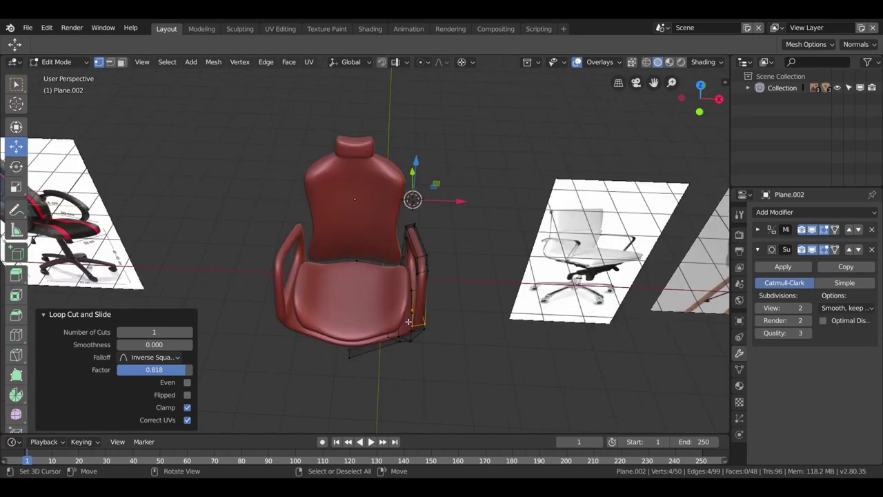
{"action": "scroll", "coordinate": [408, 321], "scroll_direction": "down", "scroll_amount": 2}
Step: Try scaling and moving the seat, then undo those changes
{"action": "key", "text": "Tab"}
{"action": "scroll", "coordinate": [343, 304], "scroll_direction": "up", "scroll_amount": 3}
{"action": "left_click", "coordinate": [342, 305]}
{"action": "key", "text": "s"}
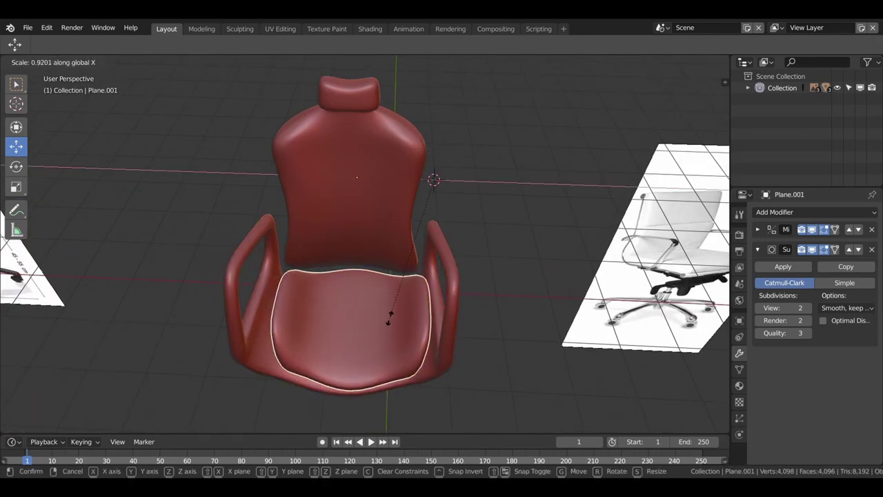
{"action": "key", "text": "g"}
{"action": "left_click", "coordinate": [387, 317]}
{"action": "key", "text": "s"}
{"action": "key", "text": "z"}
{"action": "key", "text": "Escape"}
{"action": "key", "text": "ctrl+z"}
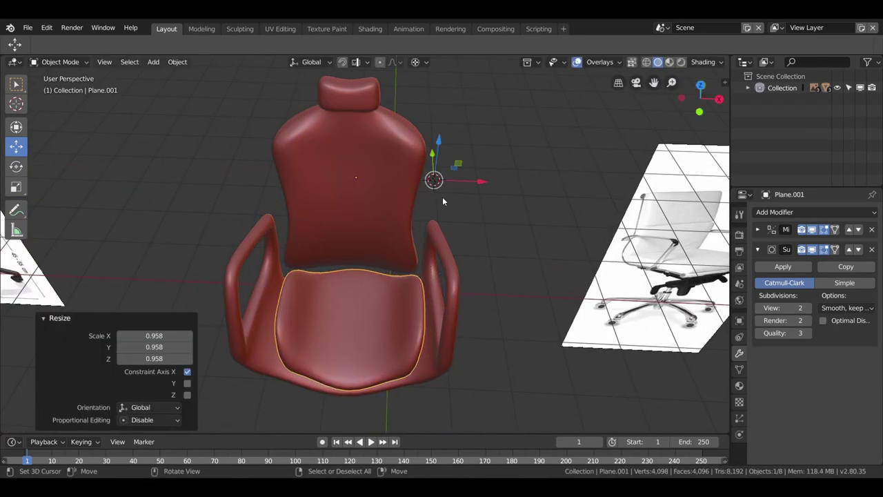
{"action": "key", "text": "ctrl+z"}
{"action": "key", "text": "ctrl+z"}
Step: Shift the armrest frame Plane.002 -0.145 m along X
{"action": "mouse_move", "coordinate": [430, 153]}
{"action": "middle_mouse_down"}
{"action": "mouse_move", "coordinate": [401, 297]}
{"action": "mouse_move", "coordinate": [423, 355]}
{"action": "middle_mouse_up"}
{"action": "left_click", "coordinate": [423, 355]}
{"action": "key", "text": "s"}
{"action": "key", "text": "z"}
{"action": "key", "text": "Escape"}
{"action": "key", "text": "s"}
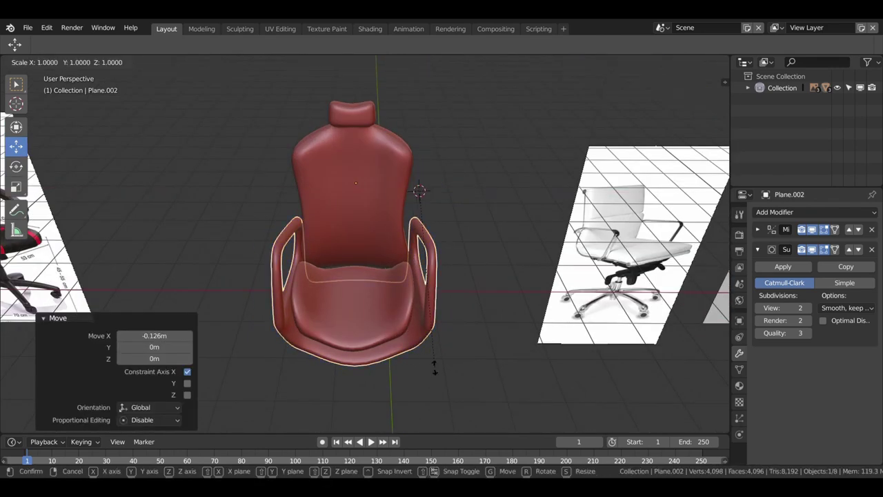
{"action": "key", "text": "y"}
{"action": "left_click", "coordinate": [434, 356]}
{"action": "key", "text": "ctrl+z"}
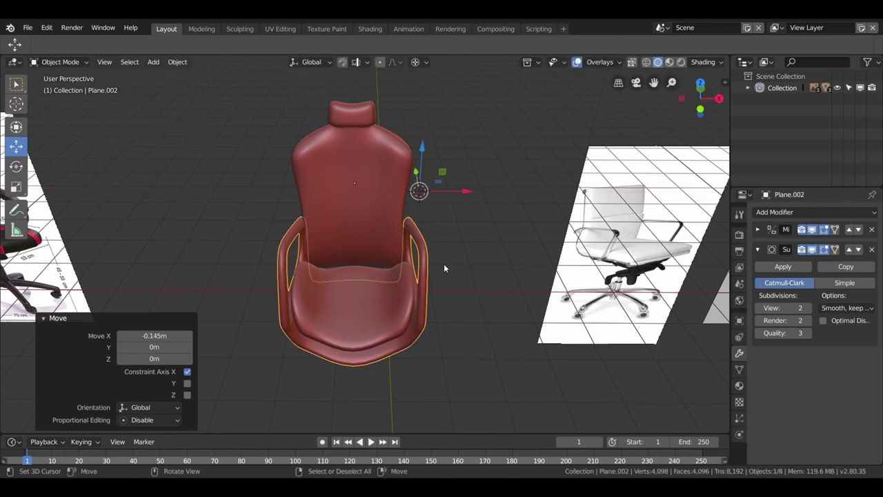
Step: Orbit around the armrest to inspect the shifted frame
{"action": "middle_click_drag", "start_coordinate": [443, 264], "coordinate": [277, 280]}
{"action": "scroll", "coordinate": [358, 301], "scroll_direction": "up", "scroll_amount": 5}
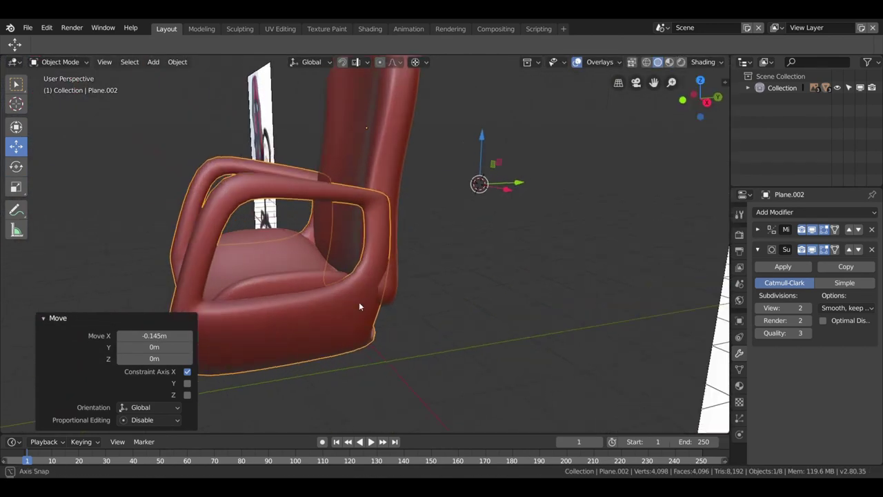
{"action": "mouse_move", "coordinate": [359, 302]}
{"action": "middle_mouse_down"}
{"action": "mouse_move", "coordinate": [286, 280]}
{"action": "mouse_move", "coordinate": [411, 350]}
{"action": "mouse_move", "coordinate": [562, 299]}
{"action": "mouse_move", "coordinate": [377, 291]}
{"action": "mouse_move", "coordinate": [401, 247]}
{"action": "middle_mouse_up"}
{"action": "key", "text": "Tab"}
Step: Add a centred loop cut around the armrest frame
{"action": "key", "text": "ctrl+r"}
{"action": "left_click", "coordinate": [400, 247]}
{"action": "scroll", "coordinate": [453, 266], "scroll_direction": "down", "scroll_amount": 5}
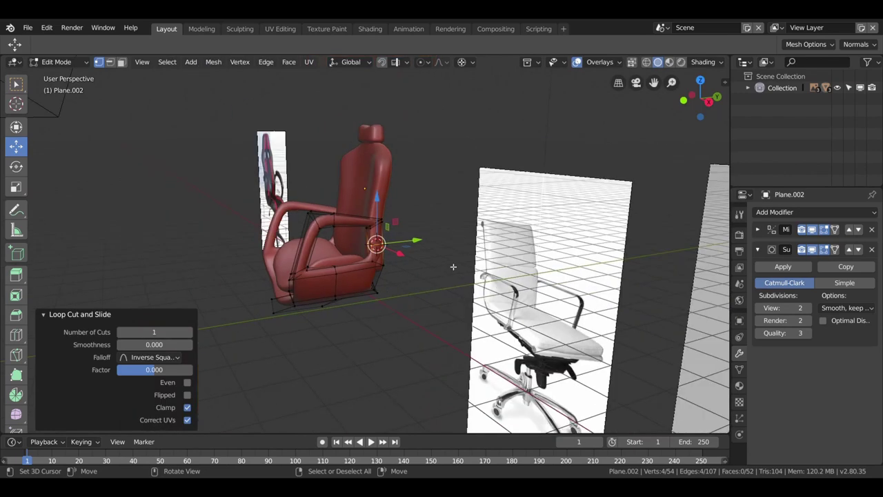
{"action": "middle_click_drag", "start_coordinate": [408, 253], "coordinate": [414, 192]}
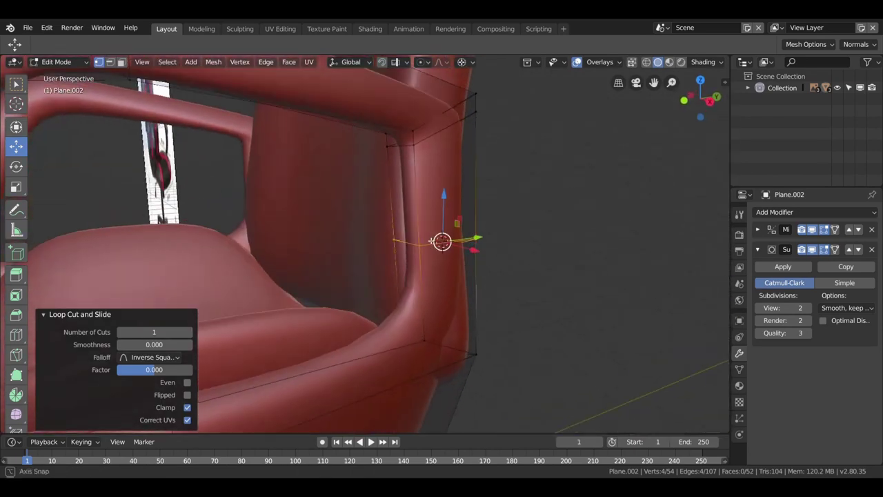
Step: Save the file as silla1.blend
{"action": "left_click", "coordinate": [28, 27]}
{"action": "left_click", "coordinate": [42, 126]}
{"action": "key", "text": "Return"}
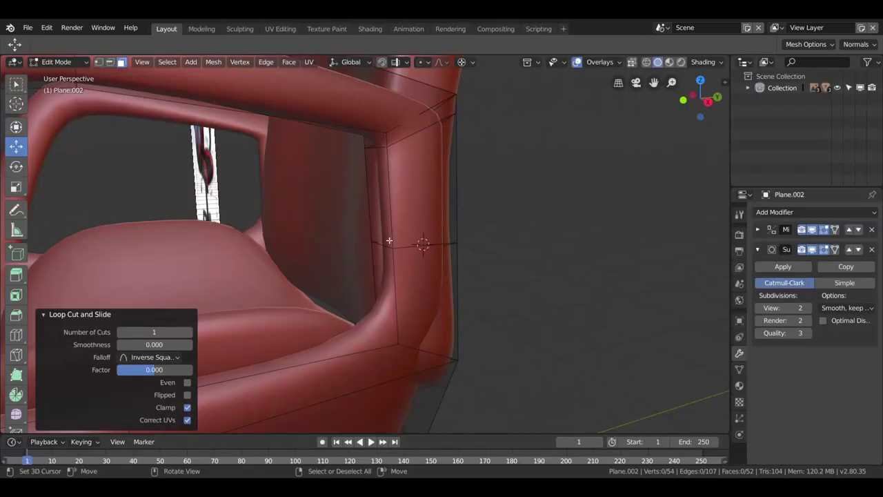
Step: Delete the faces joining the arm to the backrest
{"action": "left_click", "coordinate": [409, 278], "text": "alt"}
{"action": "key", "text": "x"}
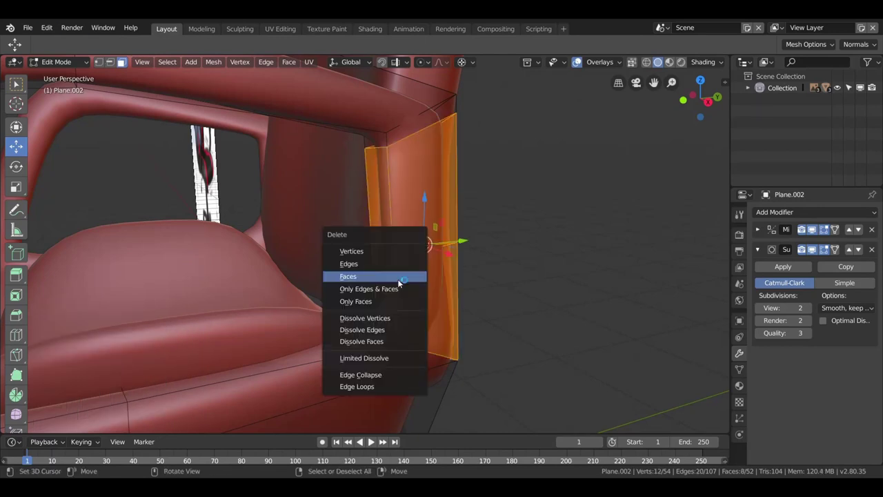
{"action": "left_click", "coordinate": [401, 274]}
{"action": "mouse_move", "coordinate": [400, 275]}
{"action": "middle_mouse_down"}
{"action": "mouse_move", "coordinate": [421, 251]}
{"action": "mouse_move", "coordinate": [390, 234]}
{"action": "middle_mouse_up"}
{"action": "key", "text": "x"}
{"action": "left_click", "coordinate": [421, 252]}
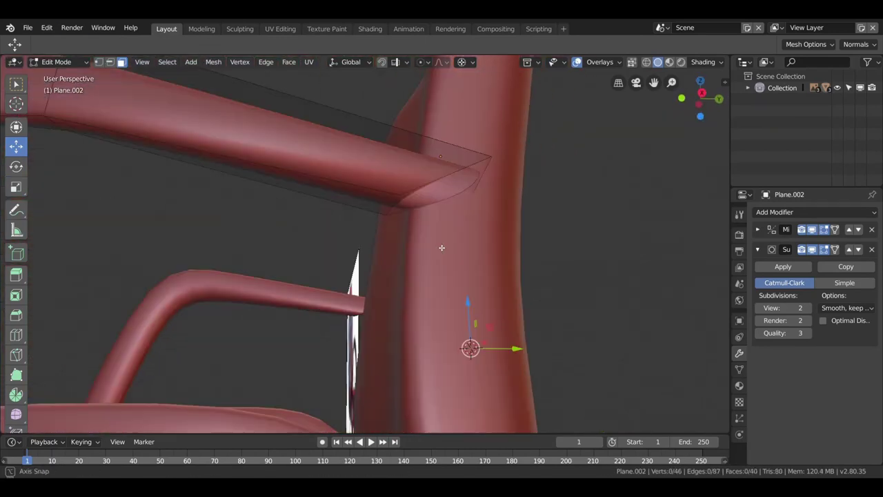
Step: Slide the open-end edge loop back along the arm
{"action": "left_click", "coordinate": [417, 196]}
{"action": "key", "text": "g"}
{"action": "key", "text": "z"}
{"action": "left_click", "coordinate": [512, 187]}
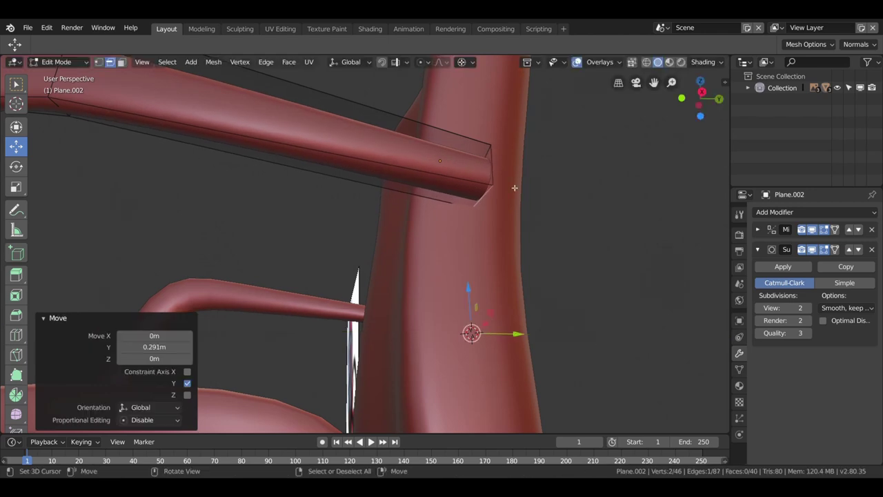
{"action": "middle_click_drag", "start_coordinate": [513, 187], "coordinate": [321, 270]}
{"action": "left_click", "coordinate": [321, 270], "text": "alt"}
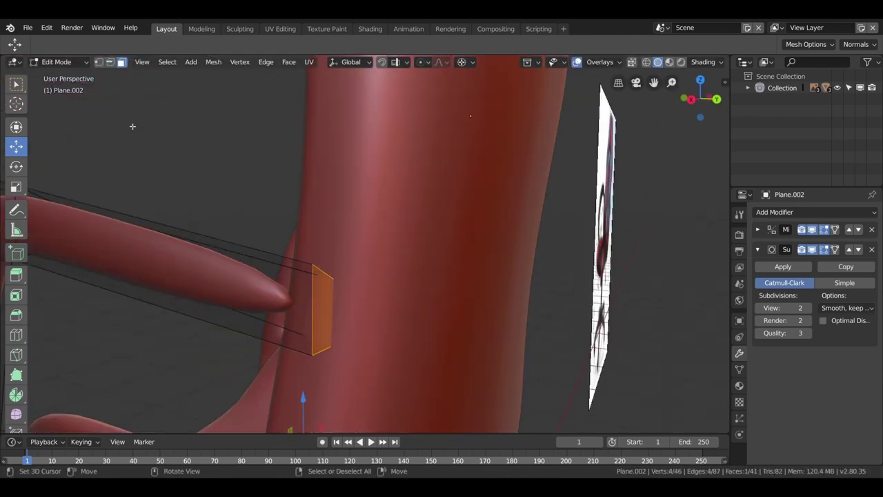
Step: Extend the pipe from its open end 0.667 m along Y
{"action": "key", "text": "g"}
{"action": "key", "text": "y"}
{"action": "left_click", "coordinate": [469, 336]}
{"action": "mouse_move", "coordinate": [470, 335]}
{"action": "middle_mouse_down"}
{"action": "mouse_move", "coordinate": [409, 295]}
{"action": "mouse_move", "coordinate": [494, 276]}
{"action": "mouse_move", "coordinate": [394, 349]}
{"action": "middle_mouse_up"}
Step: Lower the pipe's end face slightly and select the ring of end faces
{"action": "key", "text": "3"}
{"action": "left_click", "coordinate": [394, 349]}
{"action": "left_click", "coordinate": [311, 254]}
{"action": "middle_click_drag", "start_coordinate": [310, 254], "coordinate": [311, 219]}
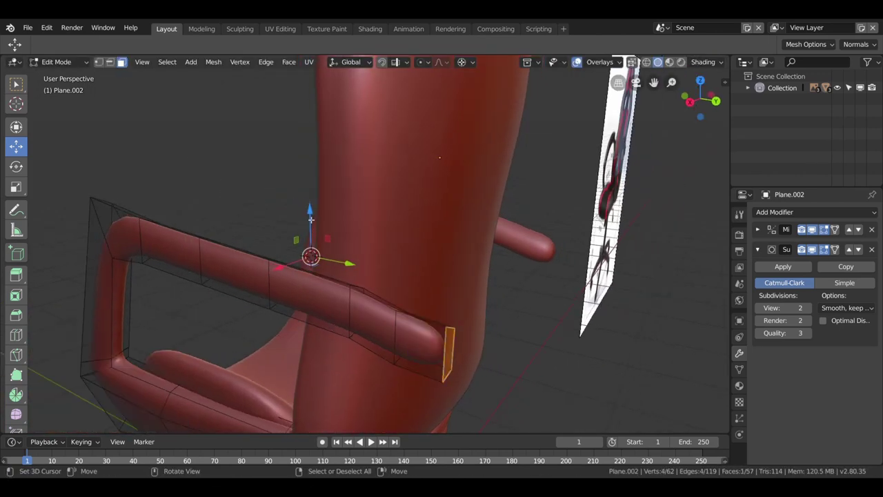
{"action": "left_click_drag", "start_coordinate": [311, 219], "coordinate": [310, 227]}
{"action": "mouse_move", "coordinate": [311, 228]}
{"action": "middle_mouse_down"}
{"action": "mouse_move", "coordinate": [418, 338]}
{"action": "mouse_move", "coordinate": [435, 280]}
{"action": "middle_mouse_up"}
{"action": "left_click", "coordinate": [445, 295], "text": "alt"}
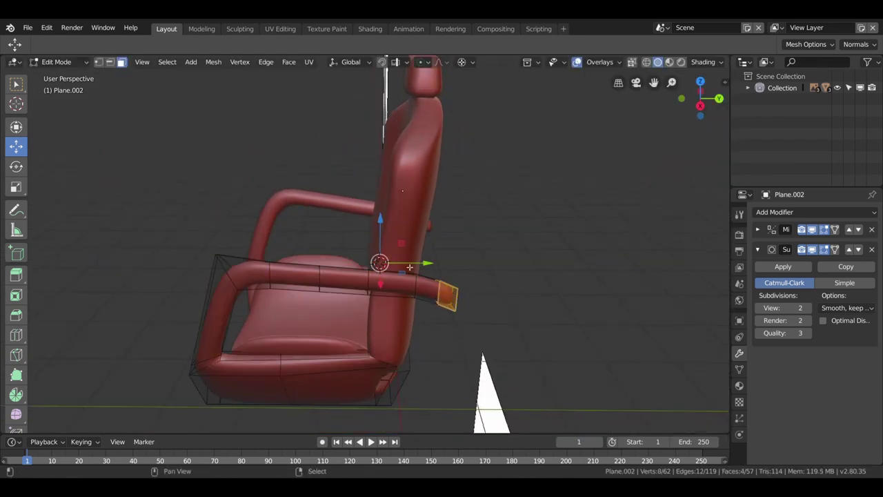
Step: Dissolve the edge loop near the pipe end
{"action": "left_click", "coordinate": [408, 263]}
{"action": "key", "text": "2"}
{"action": "left_click", "coordinate": [419, 287], "text": "alt"}
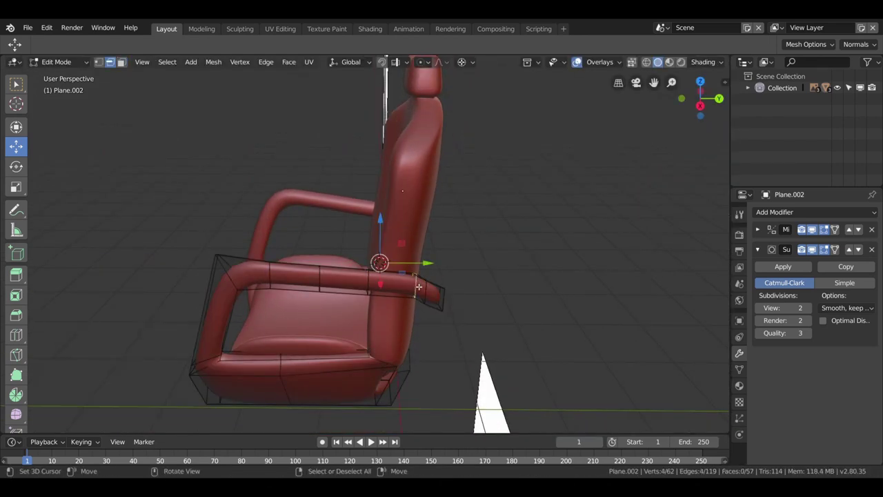
{"action": "key", "text": "x"}
{"action": "left_click", "coordinate": [387, 363]}
{"action": "middle_click_drag", "start_coordinate": [387, 362], "coordinate": [256, 261]}
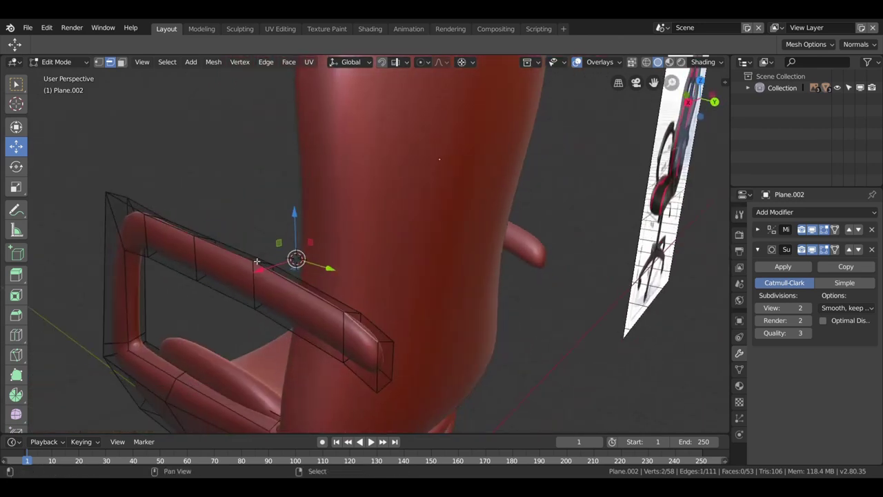
Step: Raise a path of arm edges vertically
{"action": "left_click", "coordinate": [257, 260], "text": "ctrl"}
{"action": "key", "text": "g"}
{"action": "key", "text": "z"}
{"action": "left_click", "coordinate": [256, 227]}
{"action": "mouse_move", "coordinate": [256, 228]}
{"action": "middle_mouse_down"}
{"action": "mouse_move", "coordinate": [253, 185]}
{"action": "mouse_move", "coordinate": [430, 321]}
{"action": "mouse_move", "coordinate": [348, 315]}
{"action": "mouse_move", "coordinate": [325, 266]}
{"action": "middle_mouse_up"}
{"action": "key", "text": "g"}
{"action": "scroll", "coordinate": [255, 185], "scroll_direction": "down", "scroll_amount": 5}
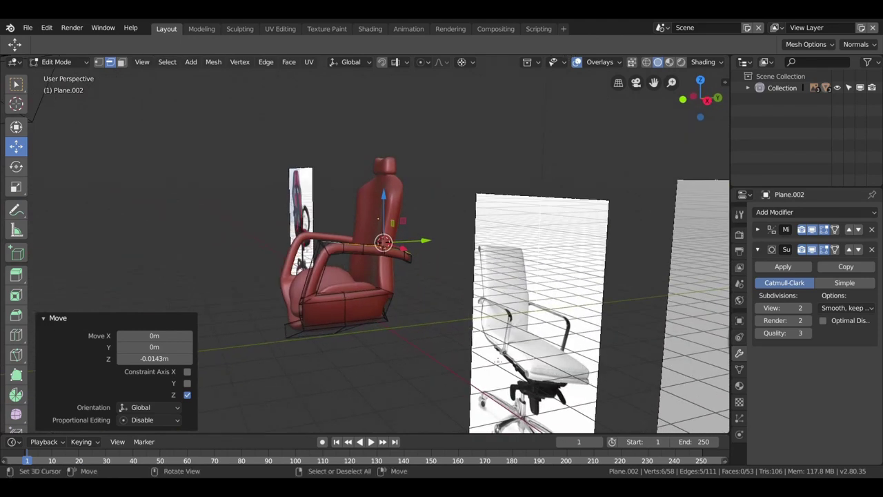
{"action": "scroll", "coordinate": [336, 312], "scroll_direction": "up", "scroll_amount": 5}
Step: Raise the arm's front corner 0.242 m and check the arm from the side
{"action": "middle_click_drag", "start_coordinate": [336, 312], "coordinate": [271, 351]}
{"action": "left_click", "coordinate": [271, 351], "text": "shift"}
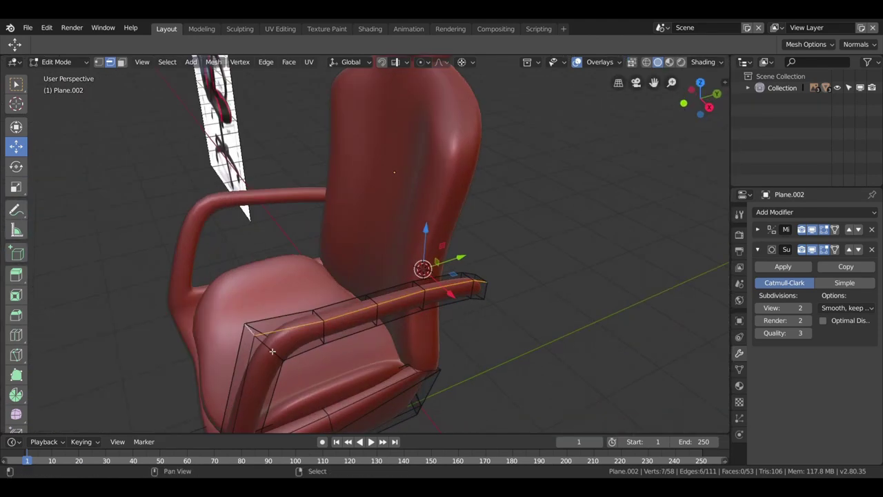
{"action": "middle_click_drag", "start_coordinate": [307, 327], "coordinate": [325, 325]}
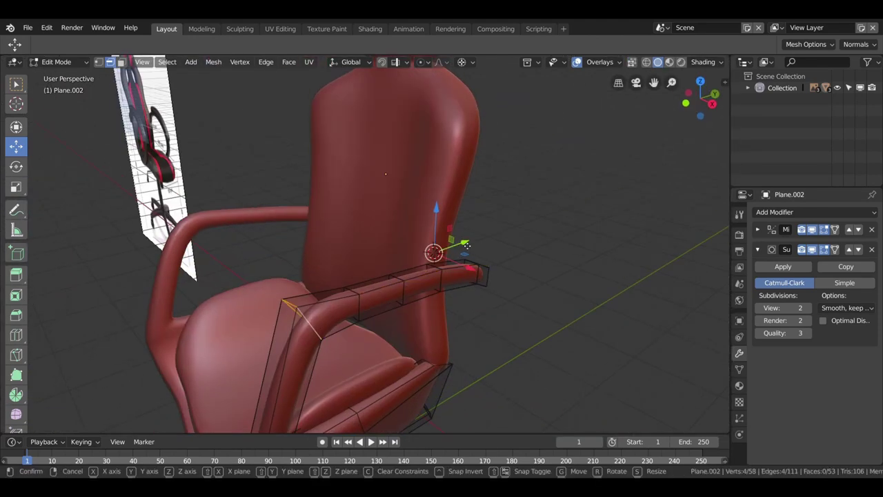
{"action": "left_click_drag", "start_coordinate": [466, 246], "coordinate": [439, 225]}
{"action": "left_click", "coordinate": [438, 200]}
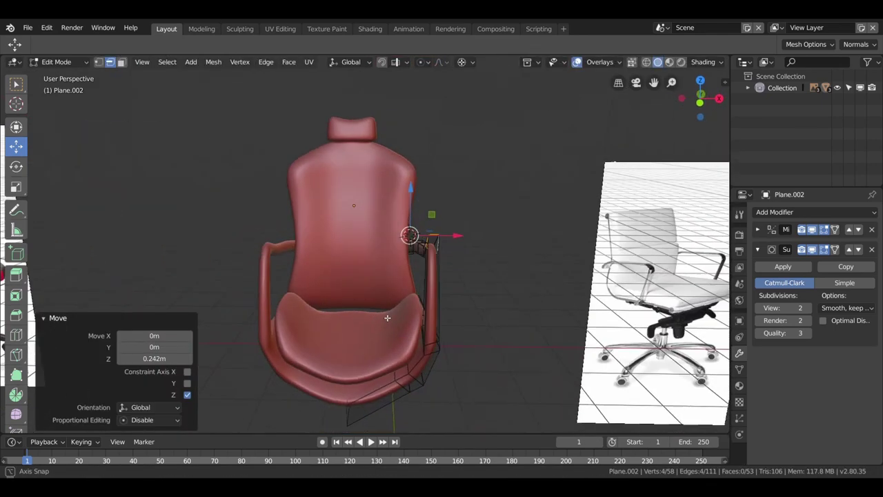
{"action": "mouse_move", "coordinate": [438, 199]}
{"action": "middle_mouse_down"}
{"action": "mouse_move", "coordinate": [329, 303]}
{"action": "mouse_move", "coordinate": [474, 370]}
{"action": "mouse_move", "coordinate": [419, 337]}
{"action": "mouse_move", "coordinate": [330, 313]}
{"action": "middle_mouse_up"}
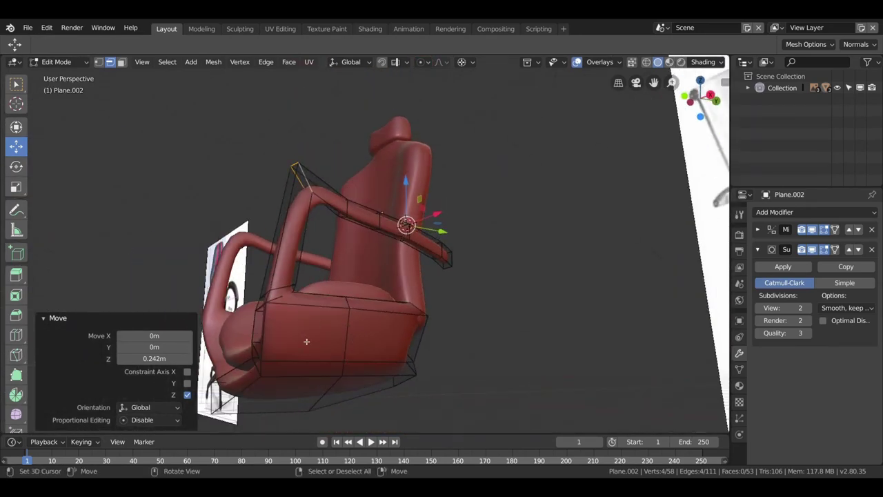
{"action": "mouse_move", "coordinate": [306, 341]}
{"action": "middle_mouse_down"}
{"action": "mouse_move", "coordinate": [331, 358]}
{"action": "mouse_move", "coordinate": [357, 351]}
{"action": "middle_mouse_up"}
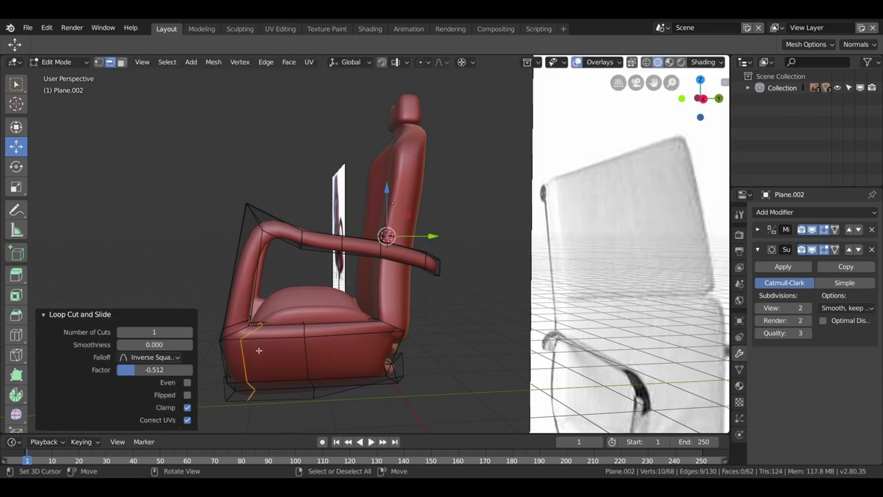
Step: Add a loop cut along the lower side of the chair frame in face select mode
{"action": "mouse_move", "coordinate": [259, 350]}
{"action": "middle_mouse_down"}
{"action": "mouse_move", "coordinate": [405, 355]}
{"action": "mouse_move", "coordinate": [362, 320]}
{"action": "mouse_move", "coordinate": [373, 317]}
{"action": "mouse_move", "coordinate": [335, 320]}
{"action": "mouse_move", "coordinate": [322, 298]}
{"action": "mouse_move", "coordinate": [296, 321]}
{"action": "mouse_move", "coordinate": [231, 338]}
{"action": "mouse_move", "coordinate": [507, 338]}
{"action": "mouse_move", "coordinate": [165, 329]}
{"action": "mouse_move", "coordinate": [461, 351]}
{"action": "mouse_move", "coordinate": [241, 299]}
{"action": "mouse_move", "coordinate": [354, 315]}
{"action": "mouse_move", "coordinate": [119, 60]}
{"action": "middle_mouse_up"}
{"action": "key", "text": "3"}
{"action": "left_click", "coordinate": [405, 355]}
{"action": "key", "text": "ctrl+r"}
{"action": "left_click", "coordinate": [399, 309]}
{"action": "key", "text": "3"}
{"action": "left_click", "coordinate": [294, 316]}
Step: Select a seat-frame face and move it to reshape the frame's lower corner
{"action": "left_click", "coordinate": [506, 338]}
{"action": "key", "text": "KP_Decimal"}
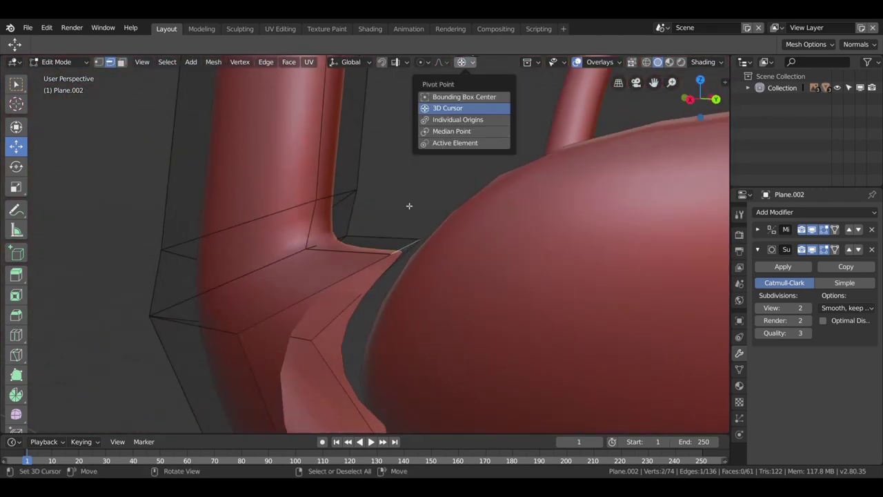
{"action": "scroll", "coordinate": [409, 205], "scroll_direction": "down", "scroll_amount": 5}
{"action": "mouse_move", "coordinate": [409, 206]}
{"action": "middle_mouse_down"}
{"action": "mouse_move", "coordinate": [309, 182]}
{"action": "mouse_move", "coordinate": [321, 193]}
{"action": "middle_mouse_up"}
{"action": "scroll", "coordinate": [387, 241], "scroll_direction": "up", "scroll_amount": 4}
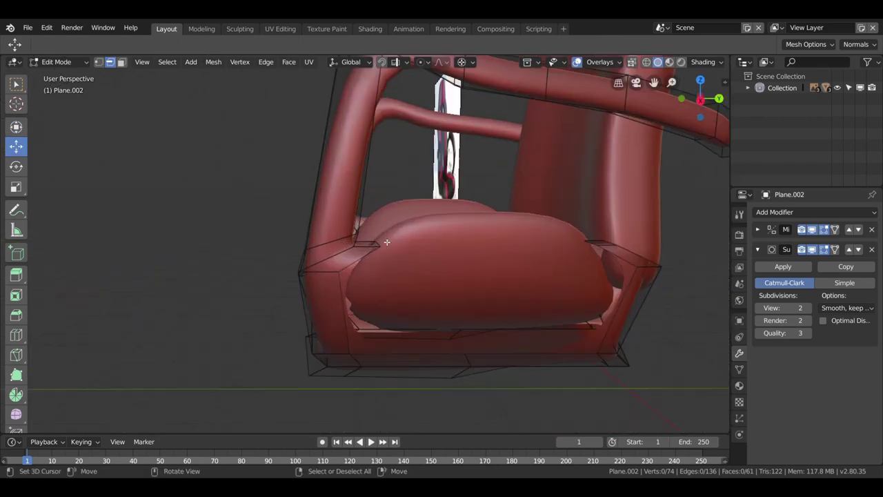
{"action": "left_click", "coordinate": [353, 290]}
Step: Check the viewport overlay settings and return the frame to Object Mode
{"action": "scroll", "coordinate": [384, 290], "scroll_direction": "up", "scroll_amount": 3}
{"action": "middle_click_drag", "start_coordinate": [380, 296], "coordinate": [337, 296]}
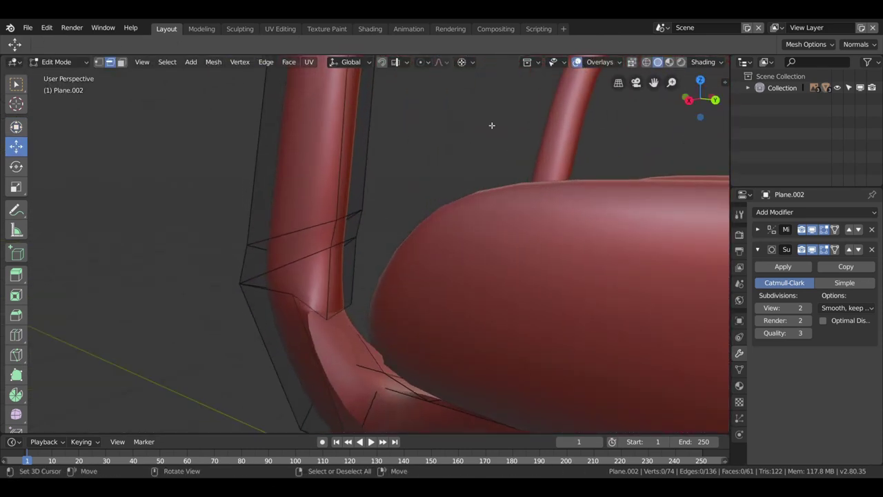
{"action": "left_click", "coordinate": [590, 62]}
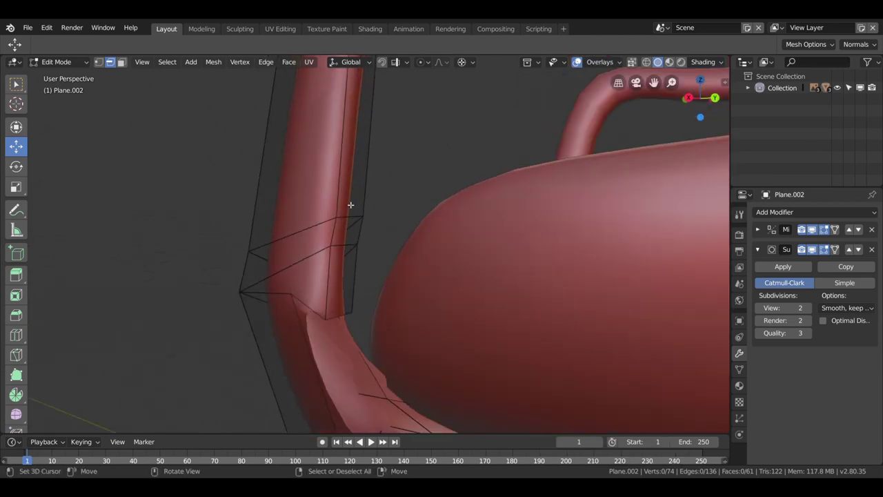
{"action": "mouse_move", "coordinate": [350, 203]}
{"action": "middle_mouse_down"}
{"action": "mouse_move", "coordinate": [375, 211]}
{"action": "mouse_move", "coordinate": [361, 232]}
{"action": "mouse_move", "coordinate": [414, 231]}
{"action": "middle_mouse_up"}
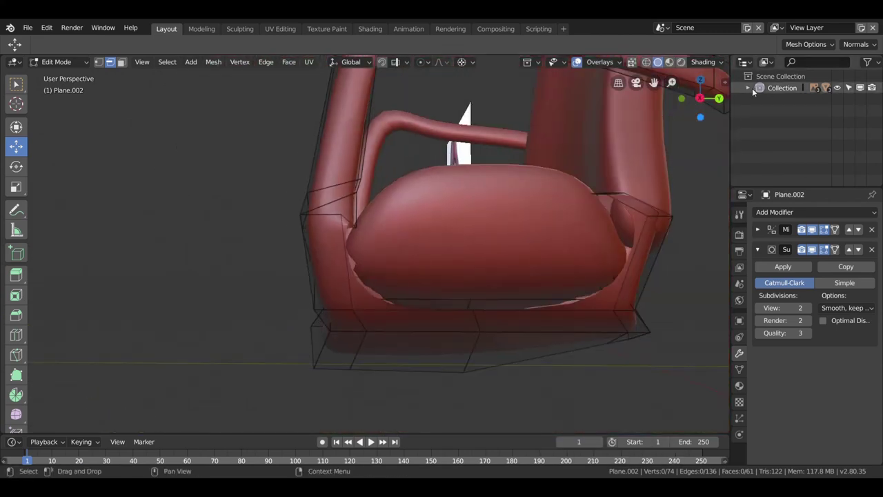
{"action": "key", "text": "Tab"}
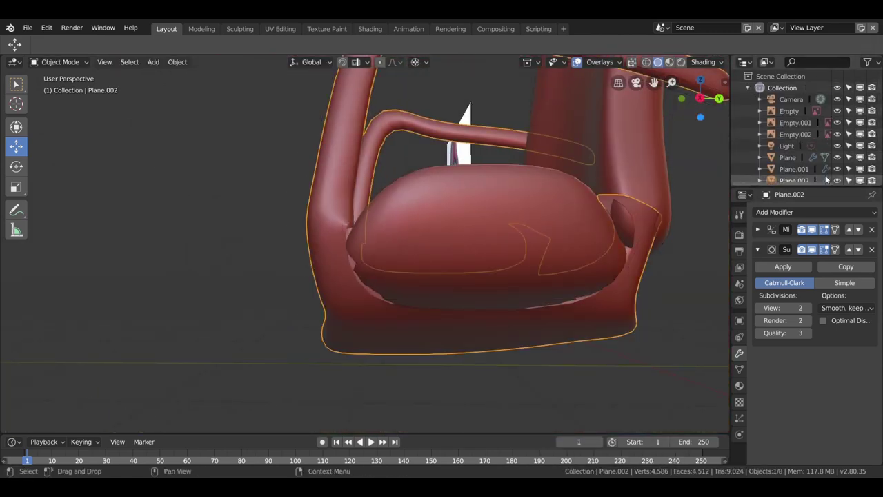
Step: Hide everything except the Plane.002 frame and go back into Edit Mode
{"action": "left_click", "coordinate": [837, 180]}
{"action": "left_click", "coordinate": [837, 180], "text": "ctrl"}
{"action": "left_click", "coordinate": [837, 180]}
{"action": "left_click", "coordinate": [837, 180]}
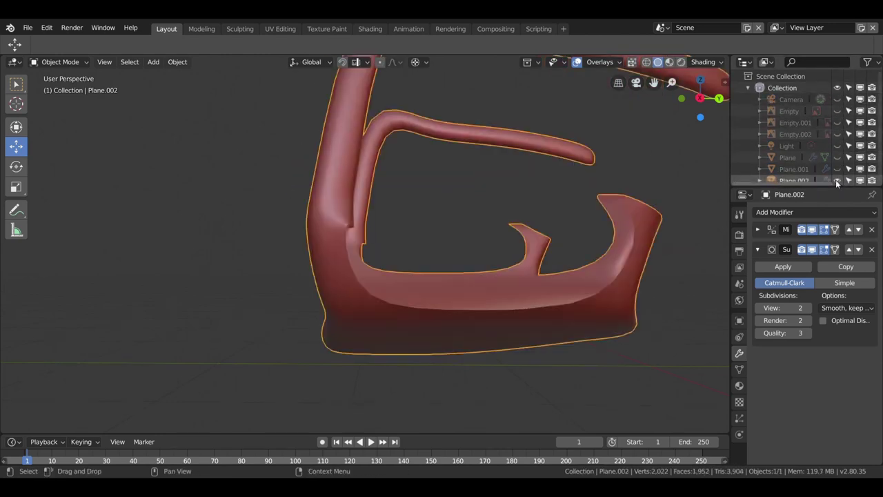
{"action": "middle_click_drag", "start_coordinate": [324, 180], "coordinate": [351, 191]}
{"action": "key", "text": "Tab"}
{"action": "scroll", "coordinate": [386, 214], "scroll_direction": "up", "scroll_amount": 3}
{"action": "mouse_move", "coordinate": [412, 233]}
{"action": "middle_mouse_down"}
{"action": "mouse_move", "coordinate": [417, 254]}
{"action": "mouse_move", "coordinate": [386, 235]}
{"action": "middle_mouse_up"}
Step: Slide a corner edge along the frame while showing the raw unsmoothed mesh
{"action": "left_click", "coordinate": [312, 208]}
{"action": "left_click", "coordinate": [324, 236]}
{"action": "middle_click_drag", "start_coordinate": [324, 236], "coordinate": [178, 254]}
{"action": "left_click", "coordinate": [811, 249]}
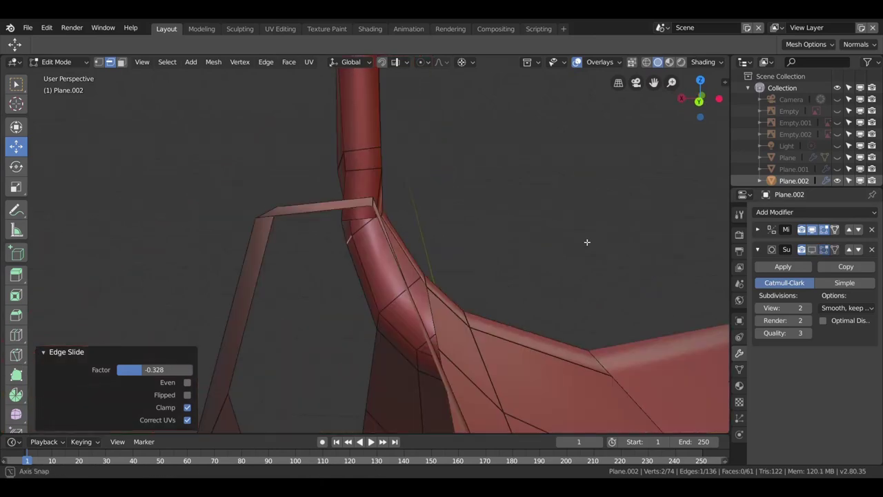
{"action": "middle_click_drag", "start_coordinate": [587, 241], "coordinate": [528, 246]}
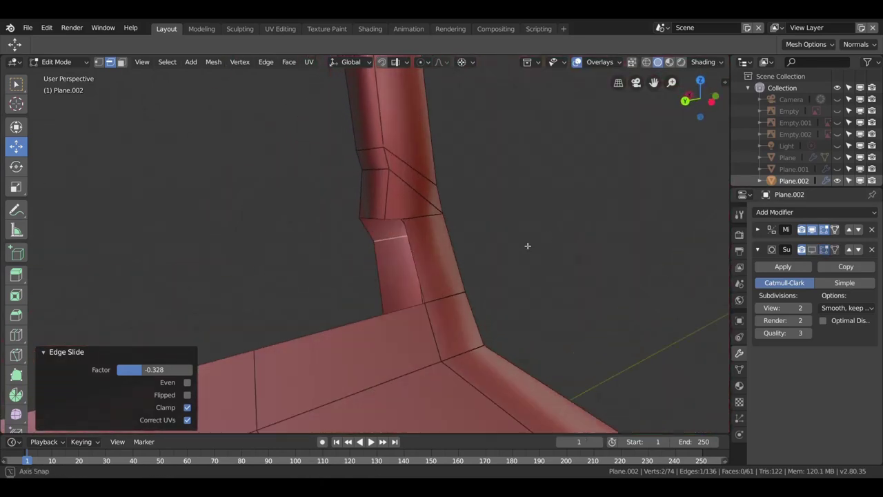
{"action": "left_click", "coordinate": [432, 235]}
{"action": "middle_click_drag", "start_coordinate": [433, 236], "coordinate": [498, 238]}
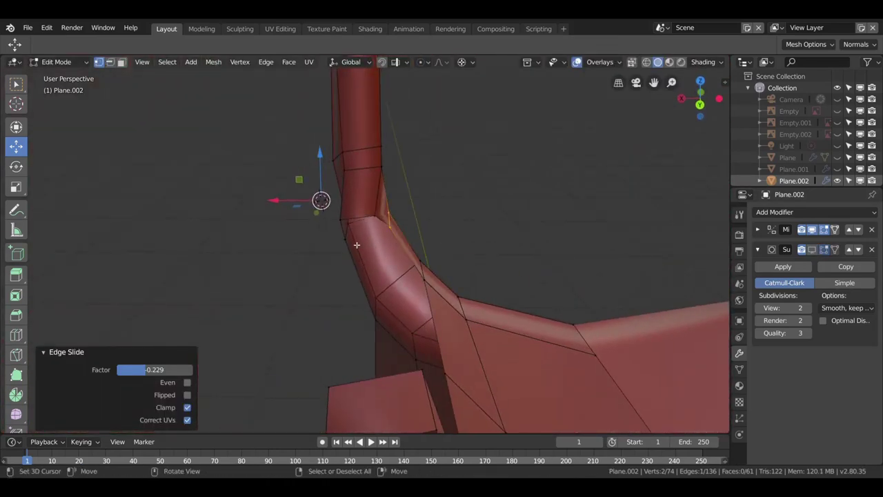
Step: Fill the first open armrest corners with new faces
{"action": "left_click", "coordinate": [395, 230], "text": "ctrl"}
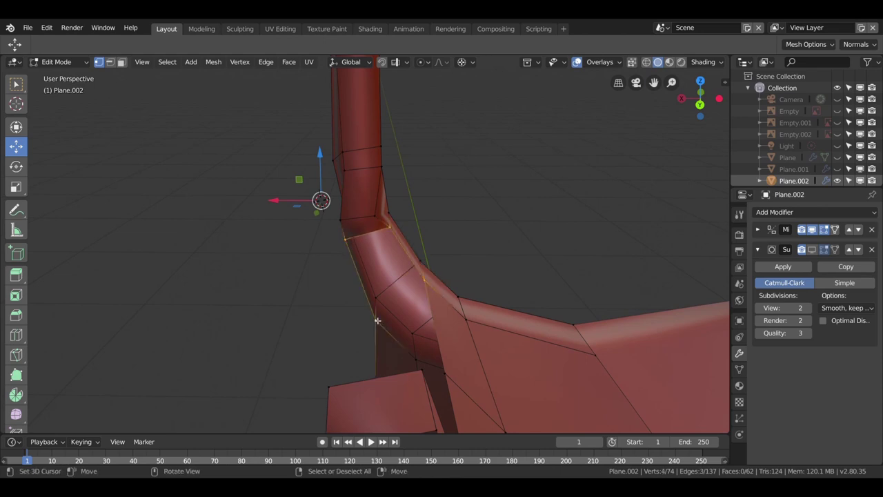
{"action": "key", "text": "f"}
{"action": "mouse_move", "coordinate": [377, 321]}
{"action": "middle_mouse_down"}
{"action": "mouse_move", "coordinate": [469, 357]}
{"action": "mouse_move", "coordinate": [467, 316]}
{"action": "middle_mouse_up"}
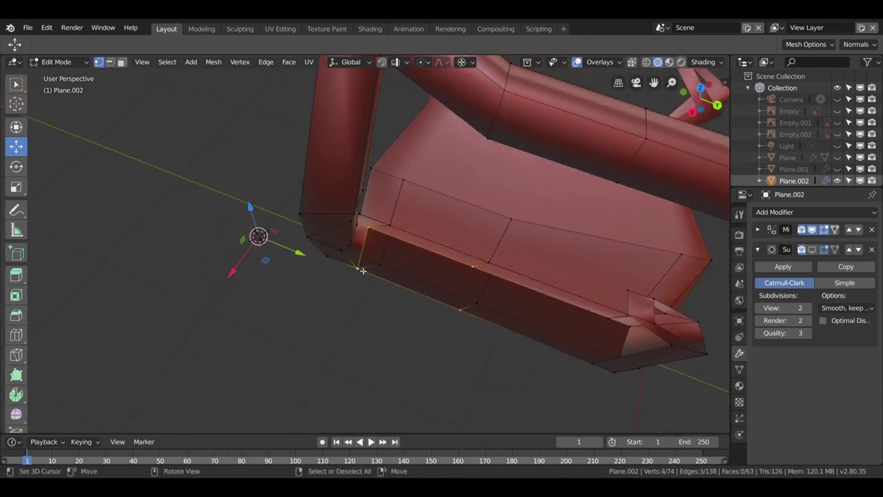
{"action": "key", "text": "f"}
{"action": "middle_click_drag", "start_coordinate": [363, 270], "coordinate": [548, 285]}
{"action": "key", "text": "f"}
{"action": "mouse_move", "coordinate": [492, 229]}
{"action": "middle_mouse_down"}
{"action": "mouse_move", "coordinate": [548, 187]}
{"action": "mouse_move", "coordinate": [480, 268]}
{"action": "middle_mouse_up"}
{"action": "key", "text": "f"}
{"action": "mouse_move", "coordinate": [489, 225]}
{"action": "middle_mouse_down"}
{"action": "mouse_move", "coordinate": [518, 291]}
{"action": "mouse_move", "coordinate": [124, 74]}
{"action": "middle_mouse_up"}
{"action": "middle_click_drag", "start_coordinate": [427, 318], "coordinate": [102, 66]}
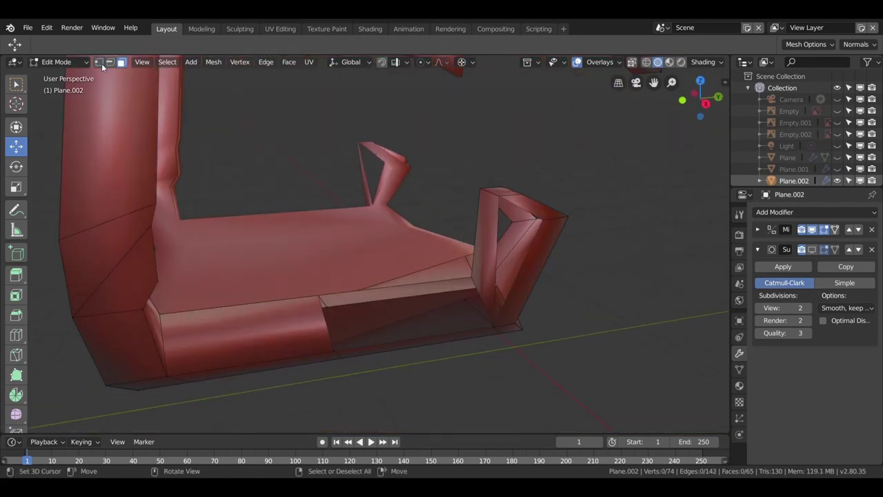
{"action": "key", "text": "f"}
Step: Fill the remaining gaps in the armrest frame with faces
{"action": "middle_click_drag", "start_coordinate": [477, 283], "coordinate": [545, 219]}
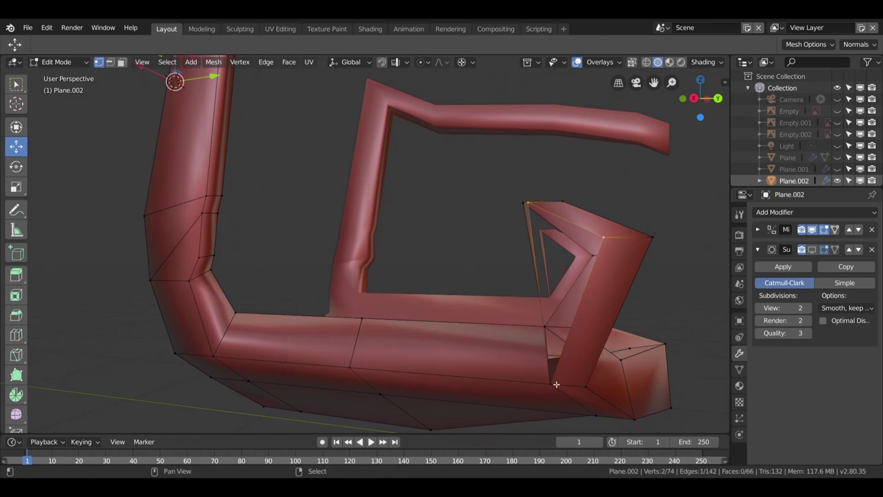
{"action": "left_click", "coordinate": [556, 384], "text": "shift"}
{"action": "key", "text": "f"}
{"action": "mouse_move", "coordinate": [556, 384]}
{"action": "middle_mouse_down"}
{"action": "mouse_move", "coordinate": [611, 341]}
{"action": "mouse_move", "coordinate": [213, 288]}
{"action": "middle_mouse_up"}
{"action": "key", "text": "f"}
{"action": "mouse_move", "coordinate": [165, 211]}
{"action": "middle_mouse_down"}
{"action": "mouse_move", "coordinate": [222, 262]}
{"action": "mouse_move", "coordinate": [377, 271]}
{"action": "middle_mouse_up"}
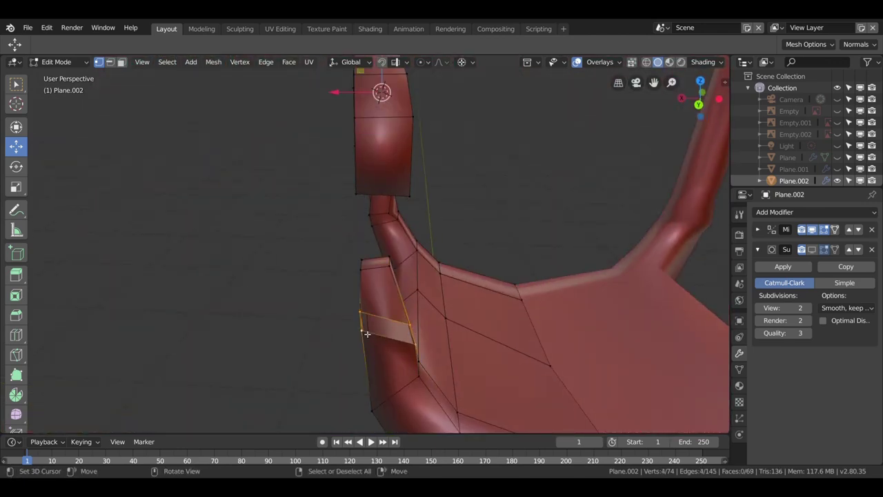
{"action": "key", "text": "f"}
{"action": "mouse_move", "coordinate": [366, 333]}
{"action": "middle_mouse_down"}
{"action": "mouse_move", "coordinate": [361, 277]}
{"action": "mouse_move", "coordinate": [322, 235]}
{"action": "middle_mouse_up"}
Step: Dissolve the extra corner edges and move the vertex -0.0571 m along Y
{"action": "left_click", "coordinate": [322, 233]}
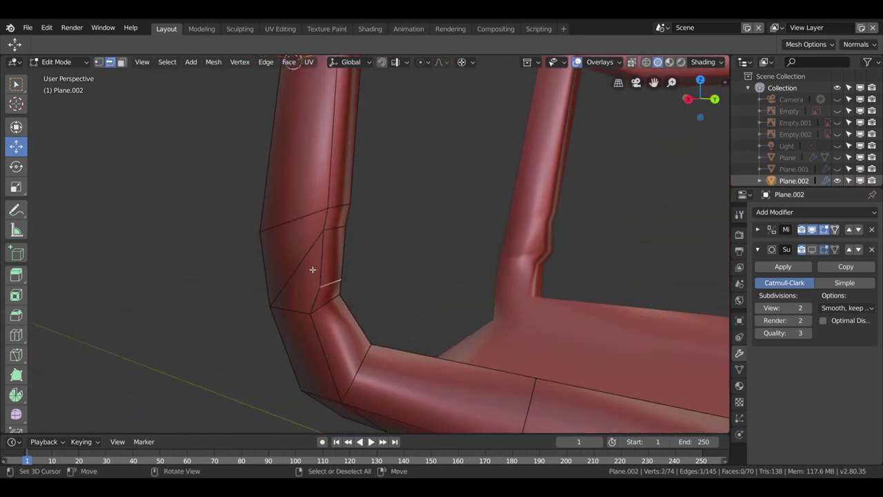
{"action": "key", "text": "ctrl+x"}
{"action": "mouse_move", "coordinate": [300, 276]}
{"action": "middle_mouse_down"}
{"action": "mouse_move", "coordinate": [389, 258]}
{"action": "mouse_move", "coordinate": [391, 288]}
{"action": "mouse_move", "coordinate": [514, 266]}
{"action": "mouse_move", "coordinate": [303, 246]}
{"action": "middle_mouse_up"}
{"action": "key", "text": "g"}
{"action": "key", "text": "y"}
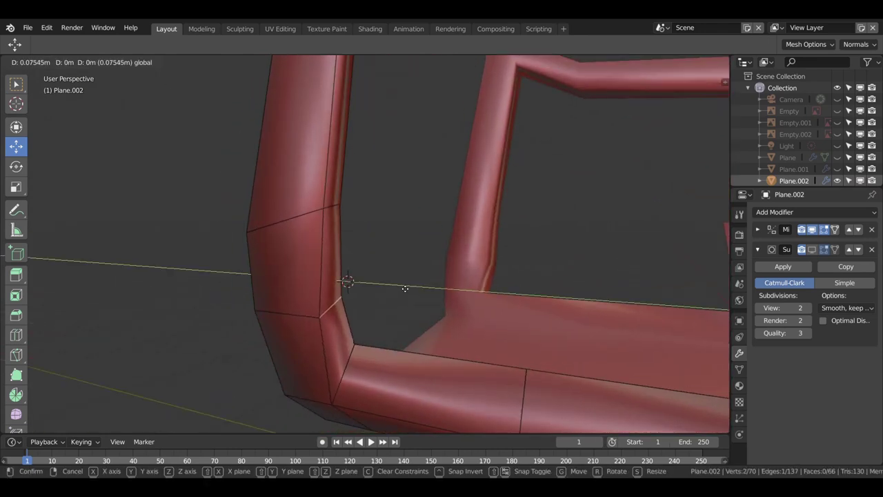
{"action": "left_click", "coordinate": [405, 289]}
Step: Edge-slide the armrest edge by -0.245 and flatten the corner loop to 0 along Z
{"action": "scroll", "coordinate": [304, 246], "scroll_direction": "up", "scroll_amount": 3}
{"action": "key", "text": "g"}
{"action": "key", "text": "g"}
{"action": "left_click", "coordinate": [331, 226]}
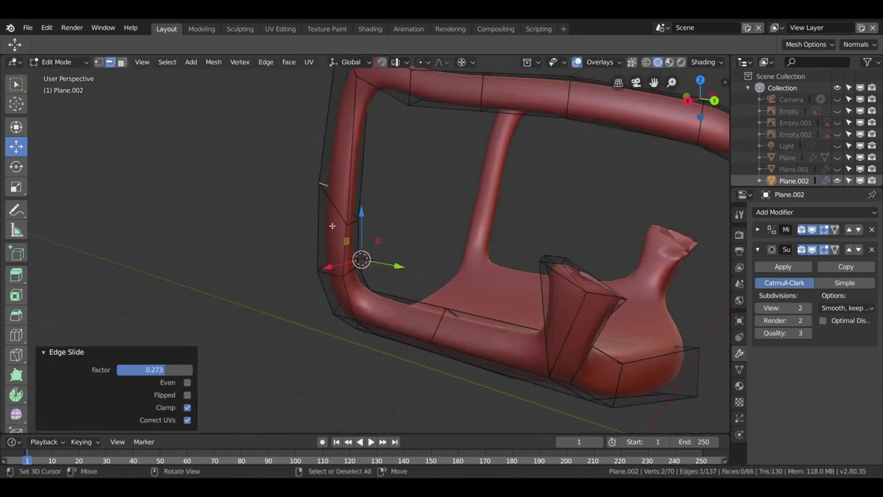
{"action": "left_click", "coordinate": [364, 200]}
{"action": "mouse_move", "coordinate": [364, 200]}
{"action": "middle_mouse_down"}
{"action": "mouse_move", "coordinate": [243, 205]}
{"action": "mouse_move", "coordinate": [204, 179]}
{"action": "middle_mouse_up"}
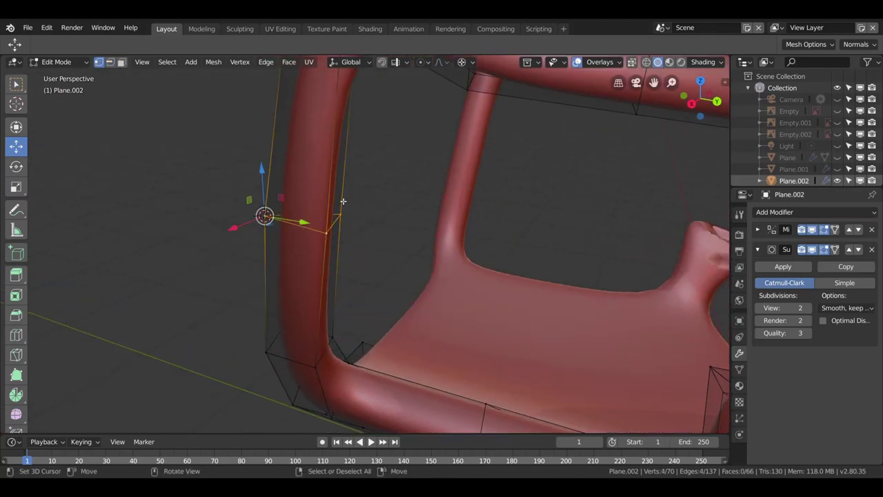
{"action": "type", "text": "0"}
{"action": "key", "text": "Return"}
{"action": "mouse_move", "coordinate": [405, 200]}
{"action": "middle_mouse_down"}
{"action": "mouse_move", "coordinate": [514, 195]}
{"action": "mouse_move", "coordinate": [345, 365]}
{"action": "mouse_move", "coordinate": [431, 339]}
{"action": "mouse_move", "coordinate": [416, 256]}
{"action": "middle_mouse_up"}
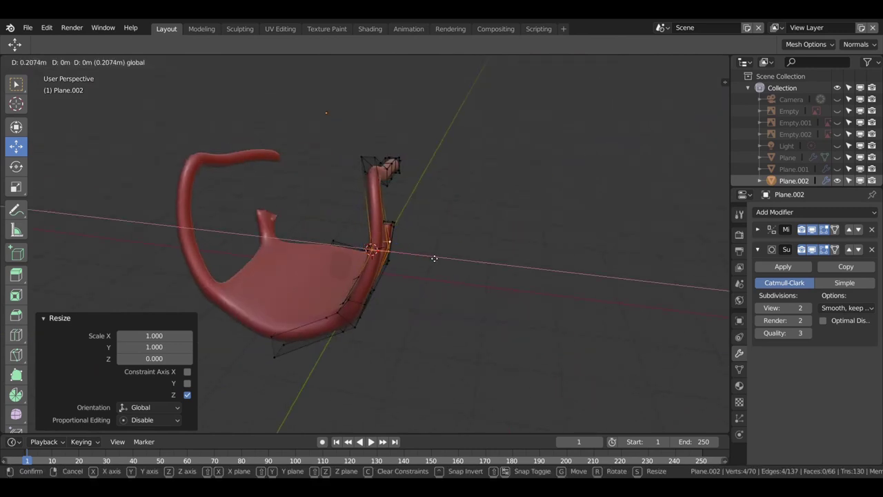
Step: Unhide Plane and Plane.001, shift the armrest along X and lower it 0.153 m
{"action": "left_click_drag", "start_coordinate": [836, 171], "coordinate": [837, 157]}
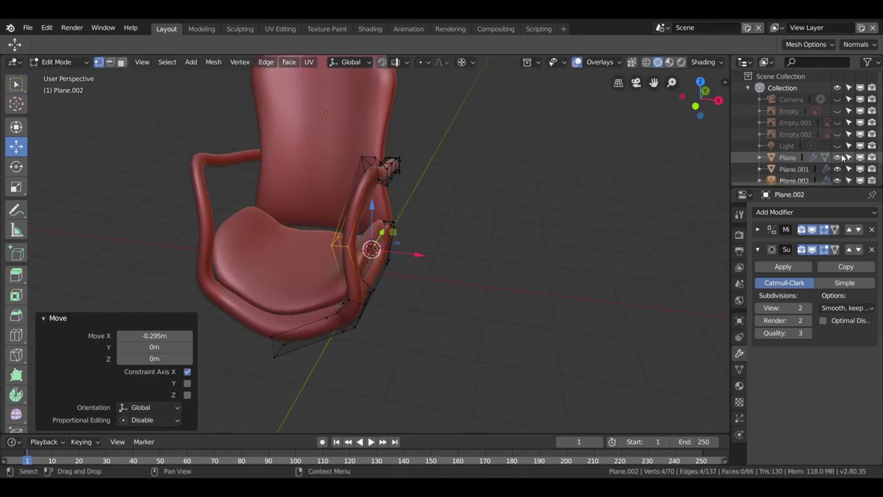
{"action": "mouse_move", "coordinate": [389, 168]}
{"action": "middle_mouse_down"}
{"action": "mouse_move", "coordinate": [386, 239]}
{"action": "mouse_move", "coordinate": [417, 240]}
{"action": "mouse_move", "coordinate": [386, 262]}
{"action": "mouse_move", "coordinate": [348, 258]}
{"action": "middle_mouse_up"}
{"action": "left_click", "coordinate": [442, 246]}
{"action": "scroll", "coordinate": [386, 262], "scroll_direction": "up", "scroll_amount": 3}
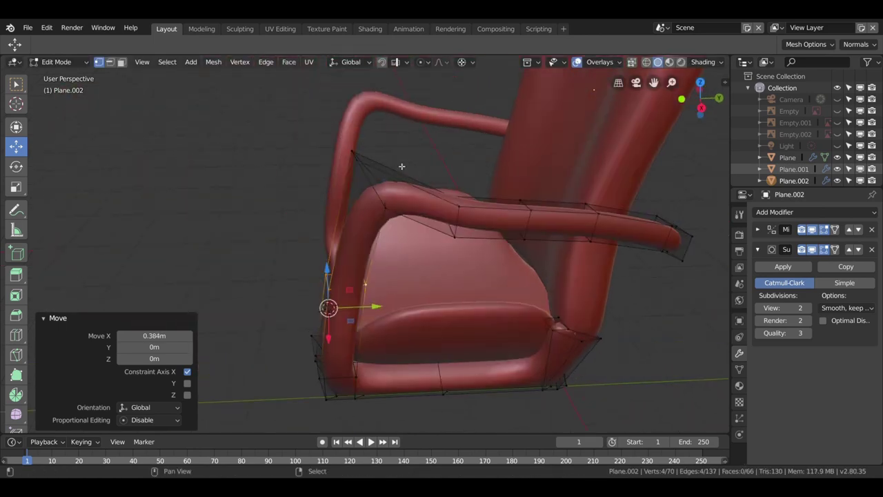
{"action": "left_click", "coordinate": [326, 291]}
{"action": "middle_click_drag", "start_coordinate": [326, 291], "coordinate": [481, 229]}
{"action": "scroll", "coordinate": [481, 229], "scroll_direction": "down", "scroll_amount": 5}
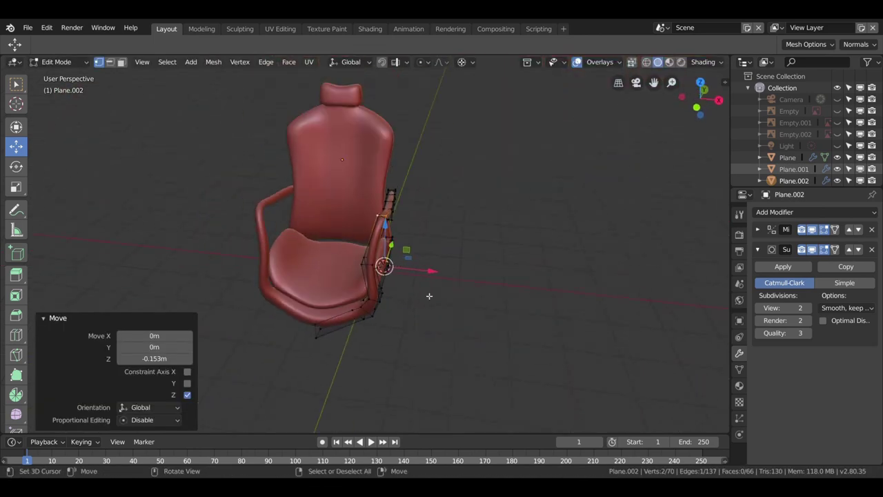
{"action": "mouse_move", "coordinate": [383, 273]}
{"action": "middle_mouse_down"}
{"action": "mouse_move", "coordinate": [414, 289]}
{"action": "mouse_move", "coordinate": [590, 313]}
{"action": "mouse_move", "coordinate": [495, 311]}
{"action": "middle_mouse_up"}
{"action": "scroll", "coordinate": [414, 290], "scroll_direction": "up", "scroll_amount": 5}
{"action": "middle_click_drag", "start_coordinate": [456, 339], "coordinate": [534, 422]}
Step: Extrude a seat-bottom face and shift it 0.205 m along Y
{"action": "left_click", "coordinate": [452, 359]}
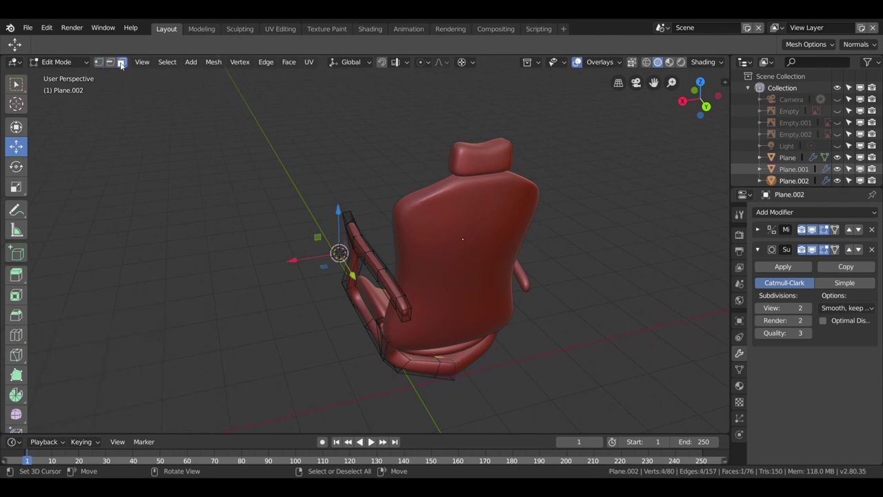
{"action": "middle_click_drag", "start_coordinate": [426, 289], "coordinate": [511, 270]}
{"action": "key", "text": "e"}
{"action": "left_click", "coordinate": [362, 277]}
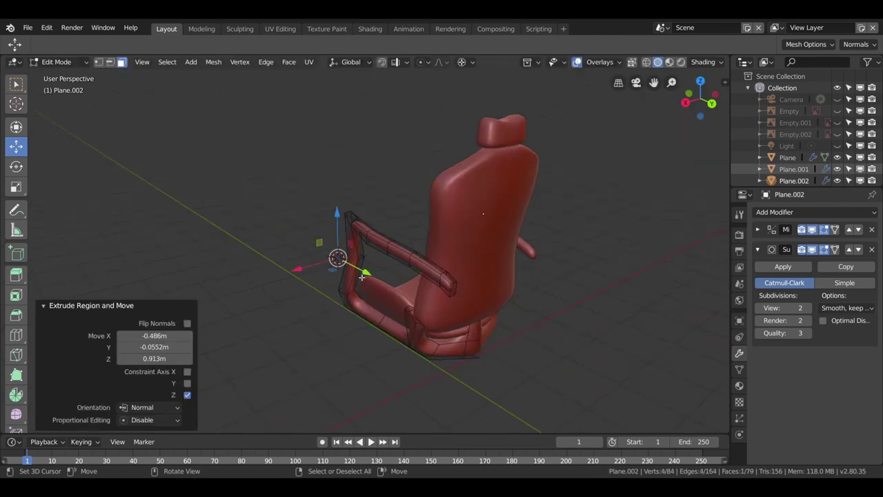
{"action": "left_click", "coordinate": [341, 244]}
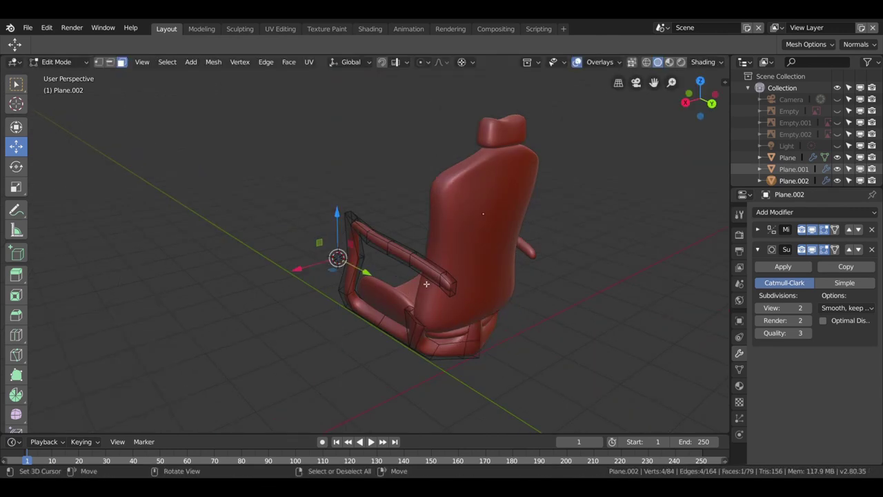
{"action": "left_click", "coordinate": [476, 315]}
{"action": "key", "text": "g"}
{"action": "key", "text": "y"}
{"action": "left_click", "coordinate": [475, 314]}
Step: Show the low-poly cage and confirm the extruded piece under the seat
{"action": "scroll", "coordinate": [359, 276], "scroll_direction": "up", "scroll_amount": 5}
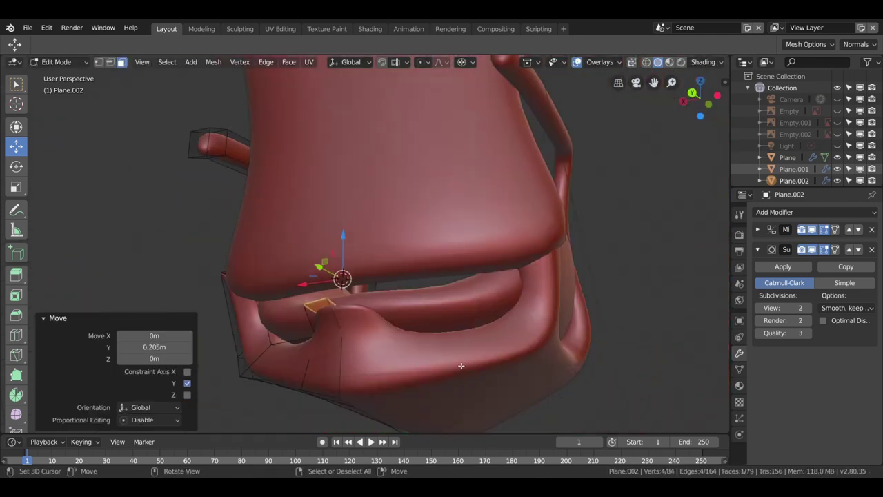
{"action": "left_click", "coordinate": [810, 252]}
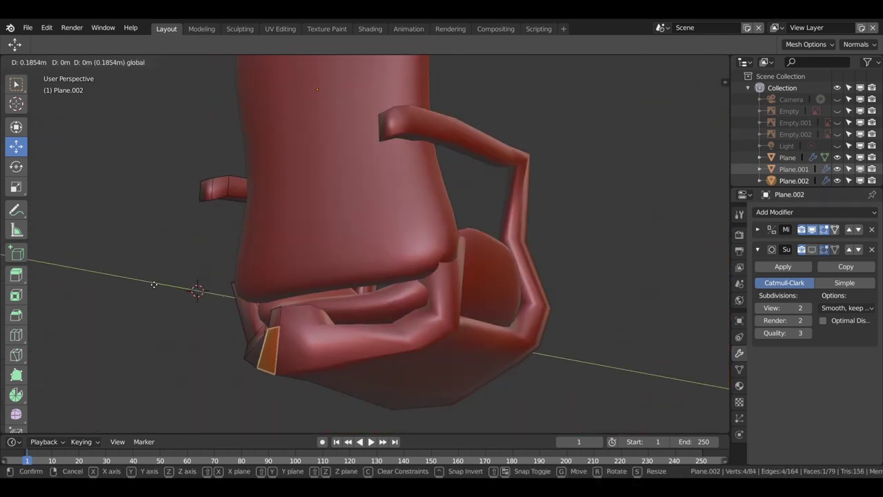
{"action": "left_click", "coordinate": [154, 284]}
{"action": "scroll", "coordinate": [154, 284], "scroll_direction": "down", "scroll_amount": 3}
{"action": "middle_click_drag", "start_coordinate": [311, 242], "coordinate": [482, 228]}
{"action": "scroll", "coordinate": [526, 224], "scroll_direction": "up", "scroll_amount": 5}
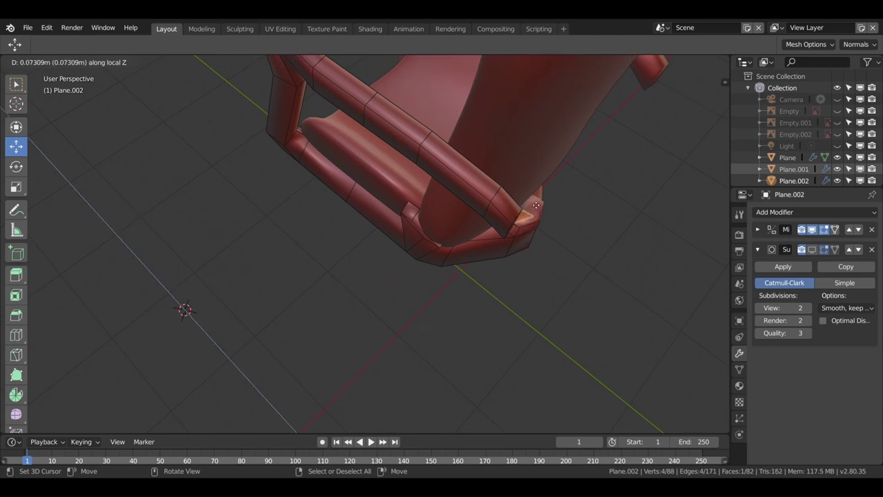
{"action": "left_click", "coordinate": [536, 205]}
{"action": "mouse_move", "coordinate": [552, 201]}
{"action": "middle_mouse_down"}
{"action": "mouse_move", "coordinate": [467, 180]}
{"action": "mouse_move", "coordinate": [469, 269]}
{"action": "middle_mouse_up"}
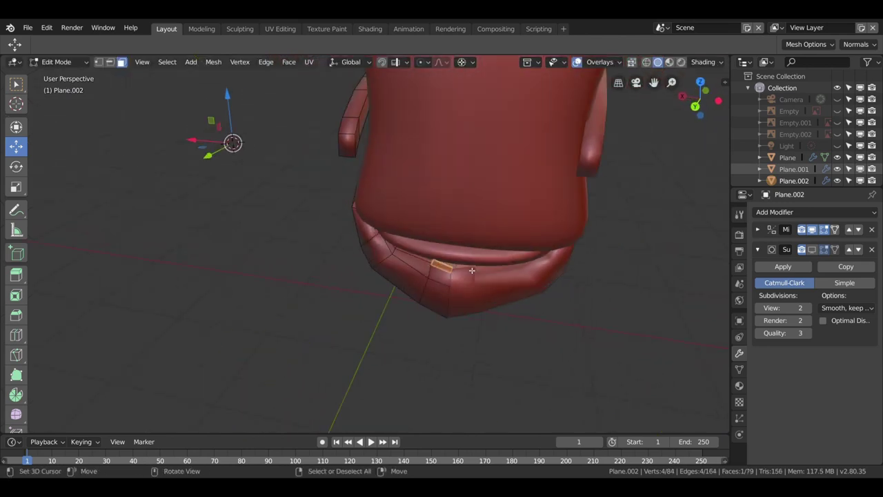
{"action": "scroll", "coordinate": [472, 271], "scroll_direction": "up", "scroll_amount": 2}
Step: Extrude a face under the seat upward 1.16 m into the pedestal column
{"action": "key", "text": "3"}
{"action": "left_click", "coordinate": [457, 227]}
{"action": "right_click", "coordinate": [485, 293]}
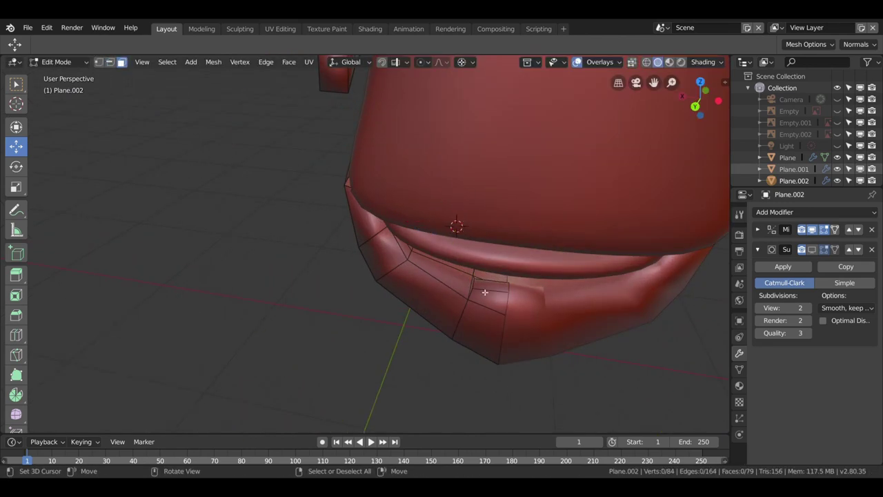
{"action": "left_click", "coordinate": [498, 128]}
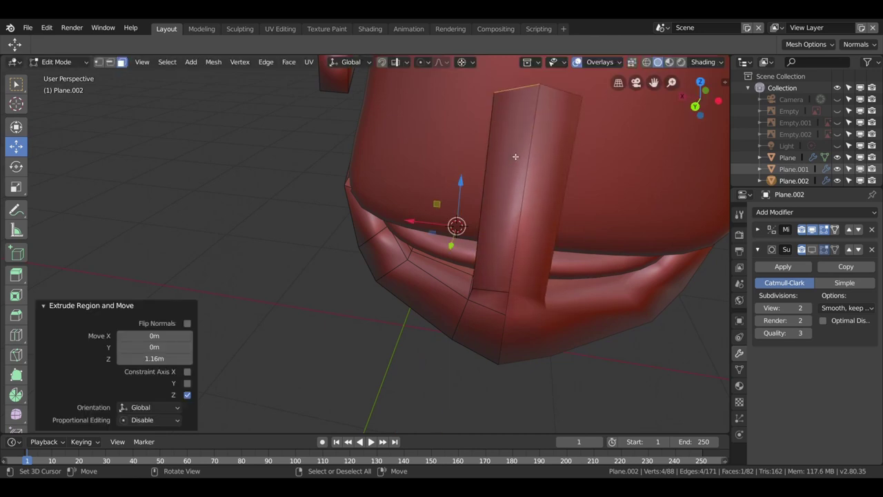
{"action": "scroll", "coordinate": [498, 138], "scroll_direction": "down", "scroll_amount": 2}
{"action": "mouse_move", "coordinate": [498, 138]}
{"action": "middle_mouse_down"}
{"action": "mouse_move", "coordinate": [390, 232]}
{"action": "mouse_move", "coordinate": [345, 173]}
{"action": "middle_mouse_up"}
{"action": "left_click", "coordinate": [420, 253]}
{"action": "scroll", "coordinate": [421, 252], "scroll_direction": "up", "scroll_amount": 2}
Step: Shift the column's top face and its new loop slightly along Y
{"action": "left_click", "coordinate": [110, 61]}
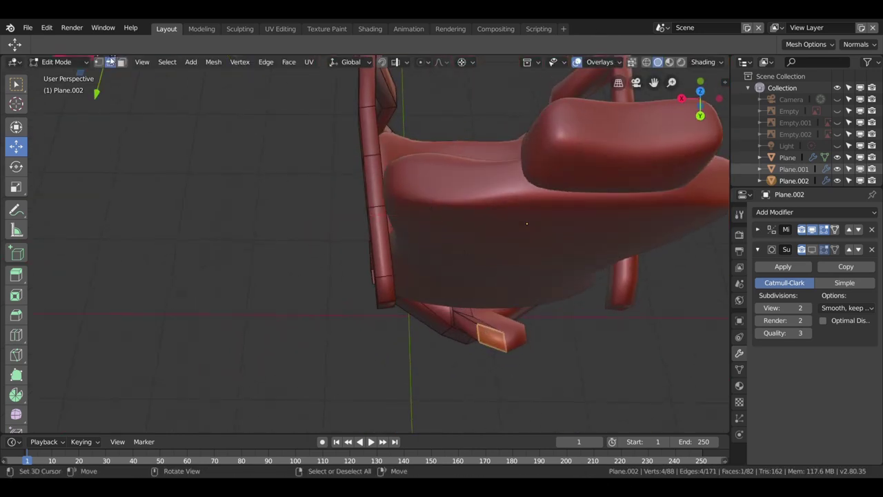
{"action": "left_click_drag", "start_coordinate": [497, 298], "coordinate": [492, 325]}
{"action": "middle_click_drag", "start_coordinate": [492, 324], "coordinate": [498, 304]}
{"action": "left_click", "coordinate": [505, 207]}
{"action": "key", "text": "g"}
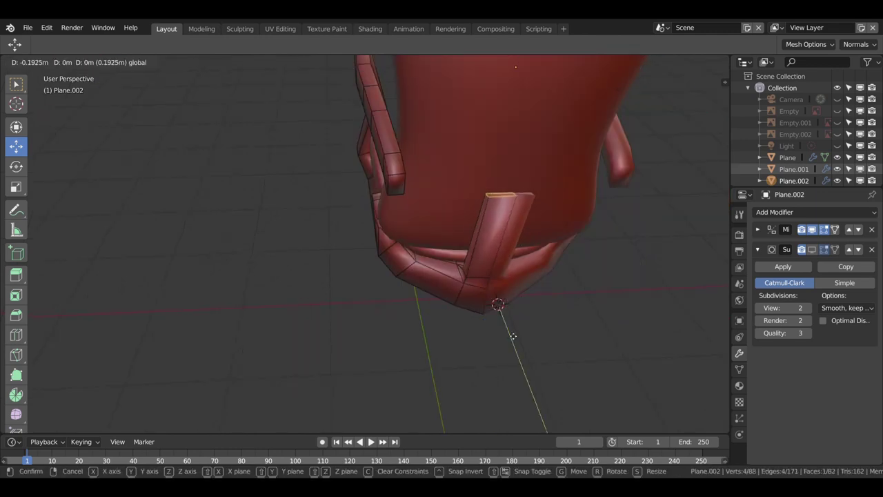
{"action": "left_click", "coordinate": [501, 321]}
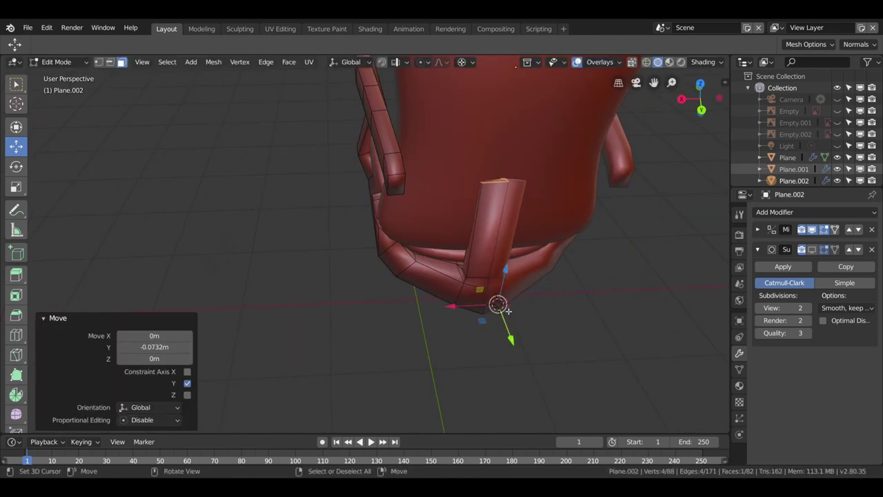
{"action": "left_click", "coordinate": [518, 349]}
{"action": "middle_click_drag", "start_coordinate": [518, 349], "coordinate": [522, 270]}
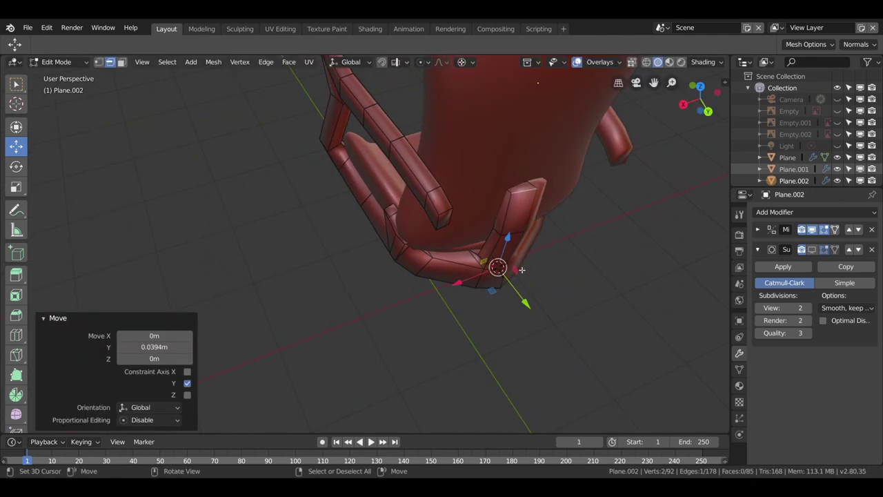
{"action": "mouse_move", "coordinate": [547, 221]}
{"action": "middle_mouse_down"}
{"action": "mouse_move", "coordinate": [586, 153]}
{"action": "mouse_move", "coordinate": [497, 256]}
{"action": "mouse_move", "coordinate": [373, 224]}
{"action": "mouse_move", "coordinate": [442, 257]}
{"action": "middle_mouse_up"}
{"action": "scroll", "coordinate": [389, 233], "scroll_direction": "up", "scroll_amount": 4}
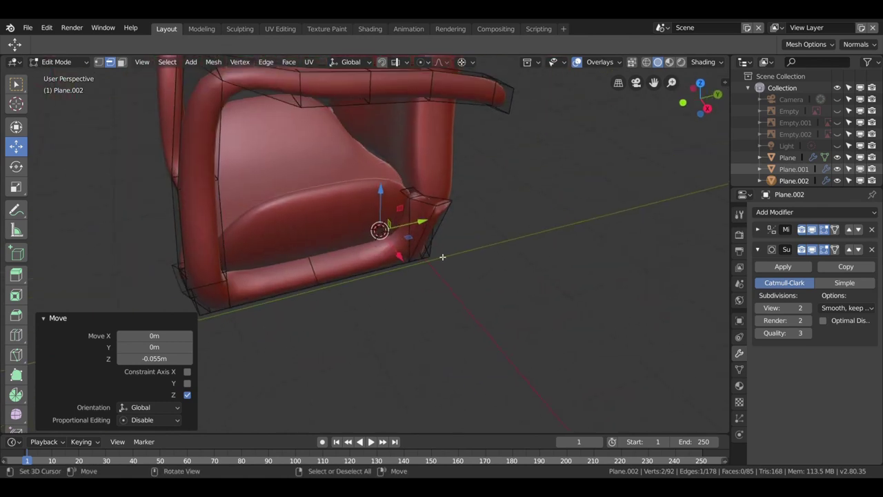
{"action": "mouse_move", "coordinate": [525, 228]}
{"action": "middle_mouse_down"}
{"action": "mouse_move", "coordinate": [450, 240]}
{"action": "mouse_move", "coordinate": [394, 269]}
{"action": "mouse_move", "coordinate": [459, 280]}
{"action": "middle_mouse_up"}
Step: Delete an unwanted face under the seat and dissolve a stray column edge
{"action": "key", "text": "3"}
{"action": "left_click", "coordinate": [458, 280]}
{"action": "key", "text": "x"}
{"action": "left_click", "coordinate": [449, 211]}
{"action": "mouse_move", "coordinate": [449, 211]}
{"action": "middle_mouse_down"}
{"action": "mouse_move", "coordinate": [483, 220]}
{"action": "mouse_move", "coordinate": [523, 172]}
{"action": "mouse_move", "coordinate": [568, 195]}
{"action": "mouse_move", "coordinate": [443, 248]}
{"action": "middle_mouse_up"}
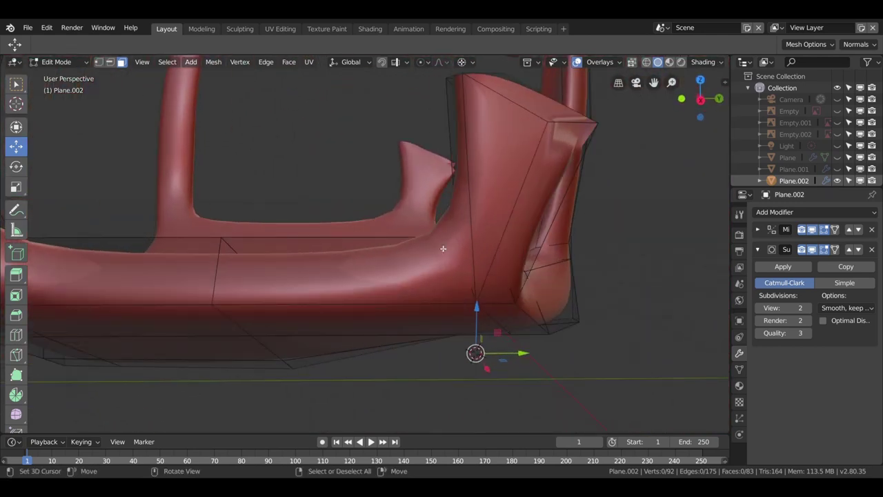
{"action": "middle_click_drag", "start_coordinate": [482, 187], "coordinate": [465, 214]}
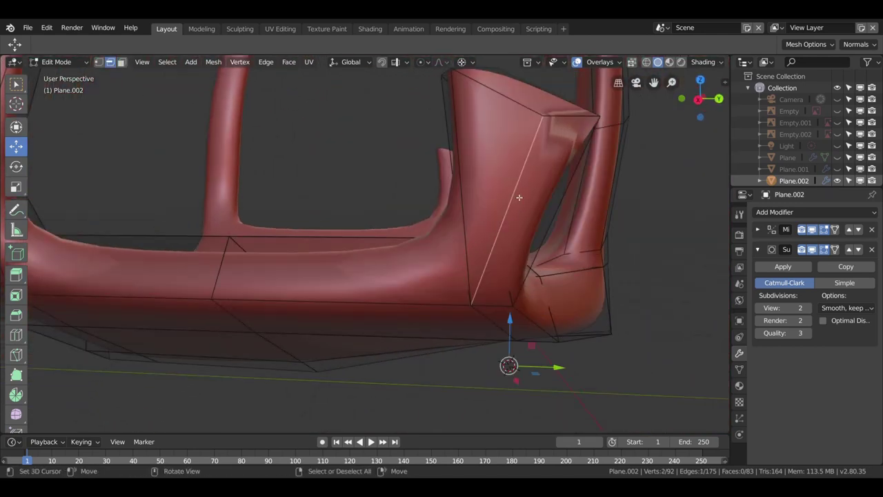
{"action": "key", "text": "x"}
{"action": "left_click", "coordinate": [511, 252]}
{"action": "mouse_move", "coordinate": [510, 252]}
{"action": "middle_mouse_down"}
{"action": "mouse_move", "coordinate": [404, 256]}
{"action": "mouse_move", "coordinate": [420, 247]}
{"action": "mouse_move", "coordinate": [356, 228]}
{"action": "mouse_move", "coordinate": [421, 213]}
{"action": "mouse_move", "coordinate": [467, 152]}
{"action": "mouse_move", "coordinate": [483, 214]}
{"action": "mouse_move", "coordinate": [536, 223]}
{"action": "mouse_move", "coordinate": [409, 244]}
{"action": "mouse_move", "coordinate": [381, 189]}
{"action": "mouse_move", "coordinate": [454, 248]}
{"action": "middle_mouse_up"}
Step: Remove the stray fin face and its leftover edge
{"action": "key", "text": "3"}
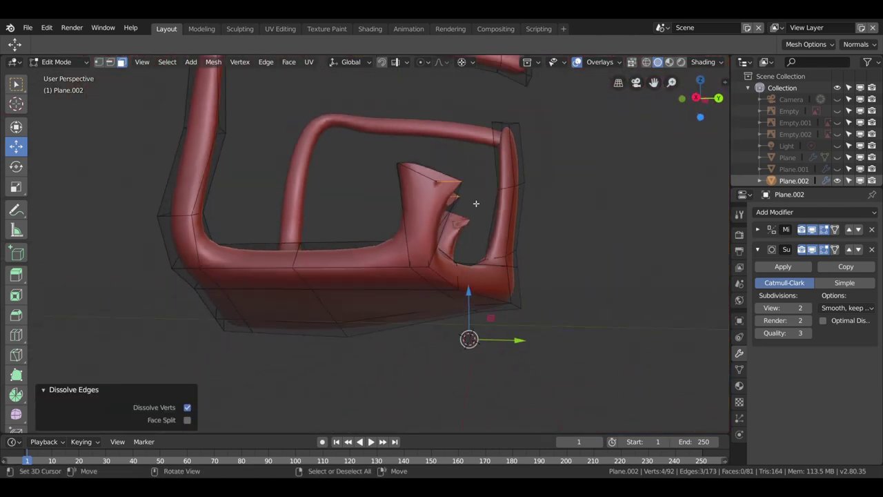
{"action": "left_click", "coordinate": [476, 203]}
{"action": "key", "text": "x"}
{"action": "left_click", "coordinate": [382, 191]}
{"action": "left_click", "coordinate": [416, 197]}
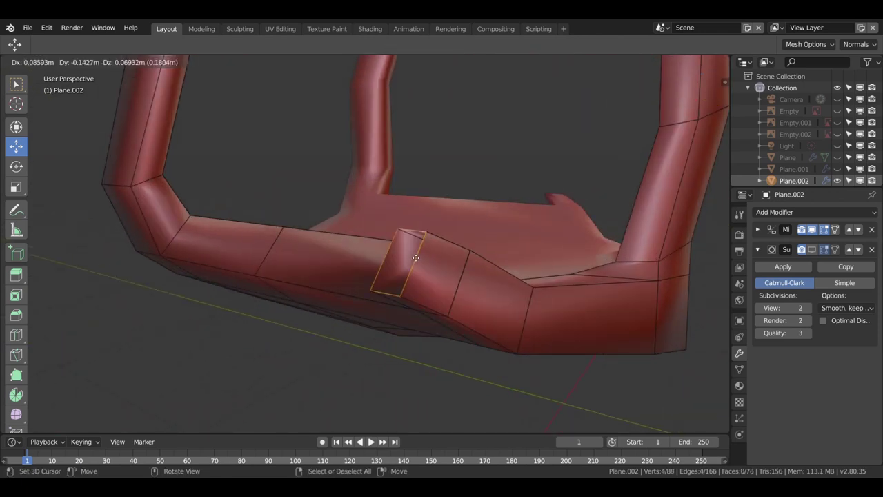
Step: Extrude a new frame section, move it along Y, and reposition a frame edge
{"action": "left_click", "coordinate": [414, 257]}
{"action": "left_click_drag", "start_coordinate": [383, 333], "coordinate": [407, 321]}
{"action": "middle_click_drag", "start_coordinate": [407, 321], "coordinate": [397, 244]}
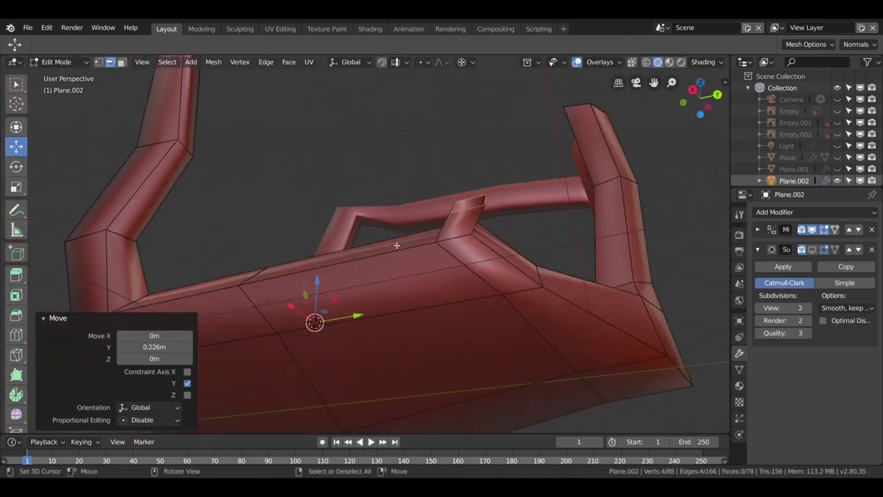
{"action": "left_click", "coordinate": [332, 319]}
{"action": "middle_click_drag", "start_coordinate": [331, 319], "coordinate": [364, 319]}
{"action": "left_click", "coordinate": [314, 284]}
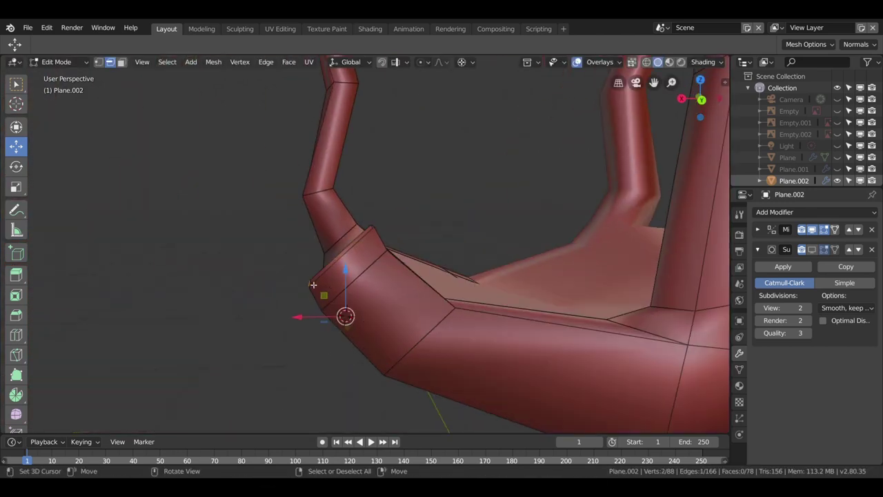
{"action": "left_click", "coordinate": [343, 239]}
{"action": "mouse_move", "coordinate": [343, 239]}
{"action": "middle_mouse_down"}
{"action": "mouse_move", "coordinate": [438, 227]}
{"action": "mouse_move", "coordinate": [455, 262]}
{"action": "middle_mouse_up"}
Step: Shift the frame part 0.109 m along Y, then view the chair in Object Mode
{"action": "scroll", "coordinate": [455, 262], "scroll_direction": "up", "scroll_amount": 3}
{"action": "key", "text": "g"}
{"action": "key", "text": "y"}
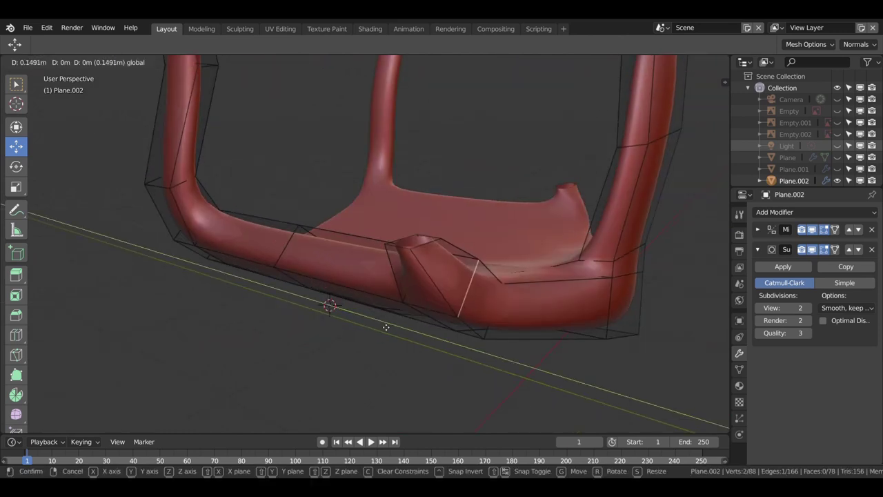
{"action": "left_click", "coordinate": [475, 300]}
{"action": "key", "text": "g"}
{"action": "left_click", "coordinate": [428, 276]}
{"action": "mouse_move", "coordinate": [428, 276]}
{"action": "middle_mouse_down"}
{"action": "mouse_move", "coordinate": [386, 289]}
{"action": "mouse_move", "coordinate": [492, 245]}
{"action": "middle_mouse_up"}
{"action": "scroll", "coordinate": [386, 290], "scroll_direction": "down", "scroll_amount": 3}
{"action": "key", "text": "g"}
{"action": "left_click", "coordinate": [441, 269]}
{"action": "key", "text": "Tab"}
{"action": "scroll", "coordinate": [370, 237], "scroll_direction": "down", "scroll_amount": 5}
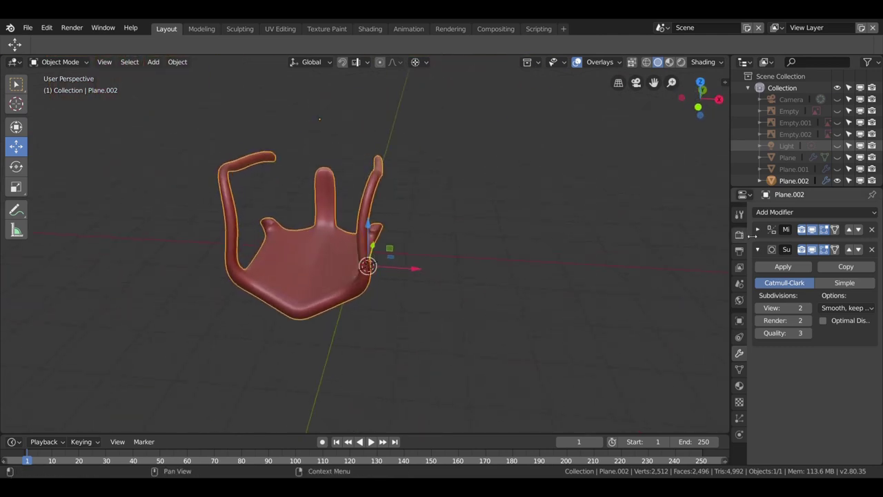
Step: Extrude the seat frame's end face upward into an arm support
{"action": "scroll", "coordinate": [499, 245], "scroll_direction": "up", "scroll_amount": 5}
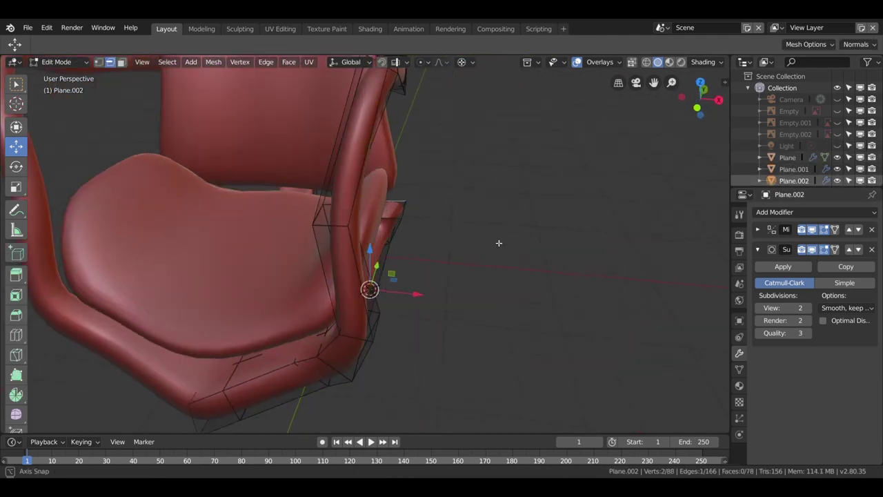
{"action": "mouse_move", "coordinate": [498, 244]}
{"action": "middle_mouse_down"}
{"action": "mouse_move", "coordinate": [301, 218]}
{"action": "mouse_move", "coordinate": [397, 276]}
{"action": "mouse_move", "coordinate": [376, 198]}
{"action": "mouse_move", "coordinate": [365, 213]}
{"action": "middle_mouse_up"}
{"action": "key", "text": "g"}
{"action": "key", "text": "x"}
{"action": "left_click", "coordinate": [386, 277]}
{"action": "left_click", "coordinate": [377, 175]}
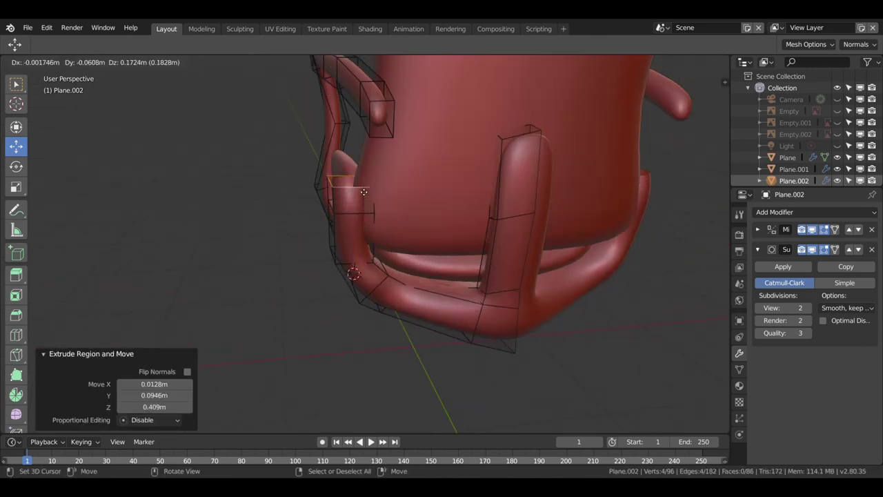
{"action": "left_click", "coordinate": [368, 180]}
{"action": "mouse_move", "coordinate": [368, 180]}
{"action": "middle_mouse_down"}
{"action": "mouse_move", "coordinate": [449, 211]}
{"action": "mouse_move", "coordinate": [379, 285]}
{"action": "mouse_move", "coordinate": [332, 272]}
{"action": "mouse_move", "coordinate": [374, 219]}
{"action": "middle_mouse_up"}
{"action": "left_click", "coordinate": [399, 289]}
Step: Shift the support's top loop and vertices along X to shape it
{"action": "key", "text": "g"}
{"action": "left_click", "coordinate": [332, 273]}
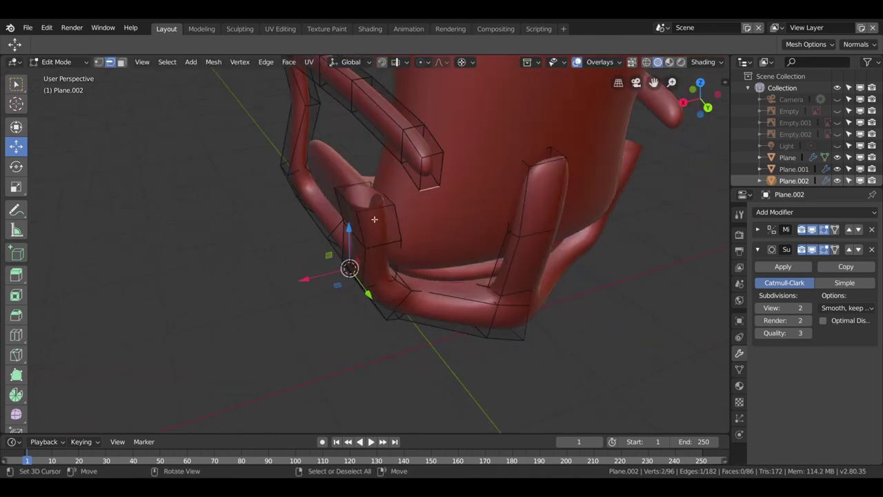
{"action": "left_click", "coordinate": [374, 207], "text": "alt"}
{"action": "left_click", "coordinate": [331, 279]}
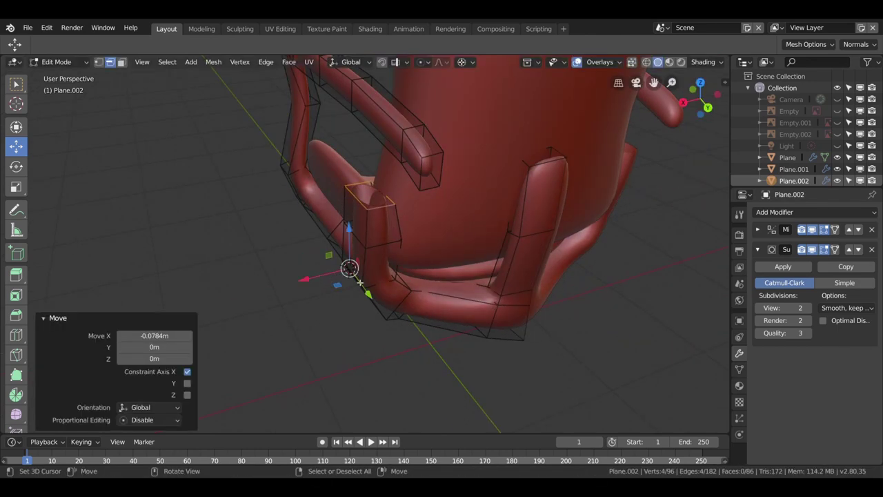
{"action": "mouse_move", "coordinate": [331, 279]}
{"action": "middle_mouse_down"}
{"action": "mouse_move", "coordinate": [357, 278]}
{"action": "mouse_move", "coordinate": [347, 274]}
{"action": "mouse_move", "coordinate": [356, 258]}
{"action": "mouse_move", "coordinate": [354, 272]}
{"action": "middle_mouse_up"}
{"action": "left_click", "coordinate": [356, 257]}
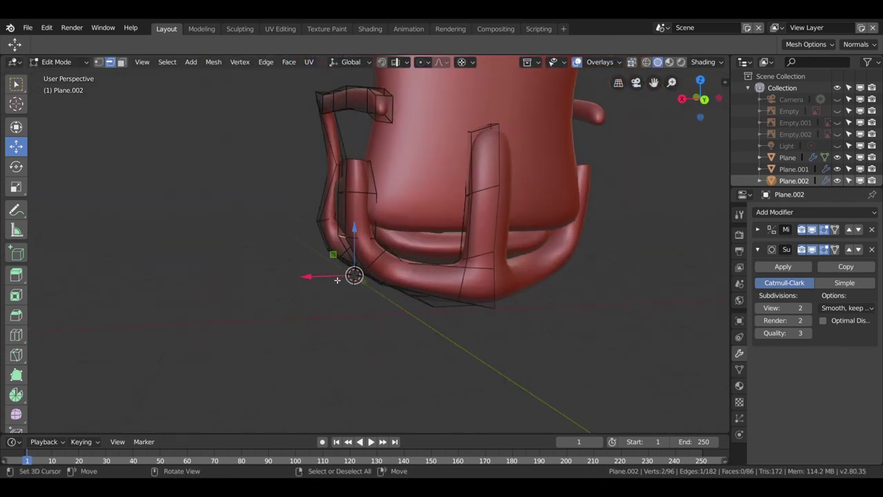
{"action": "key", "text": "g"}
{"action": "left_click", "coordinate": [359, 262]}
{"action": "left_click", "coordinate": [316, 276]}
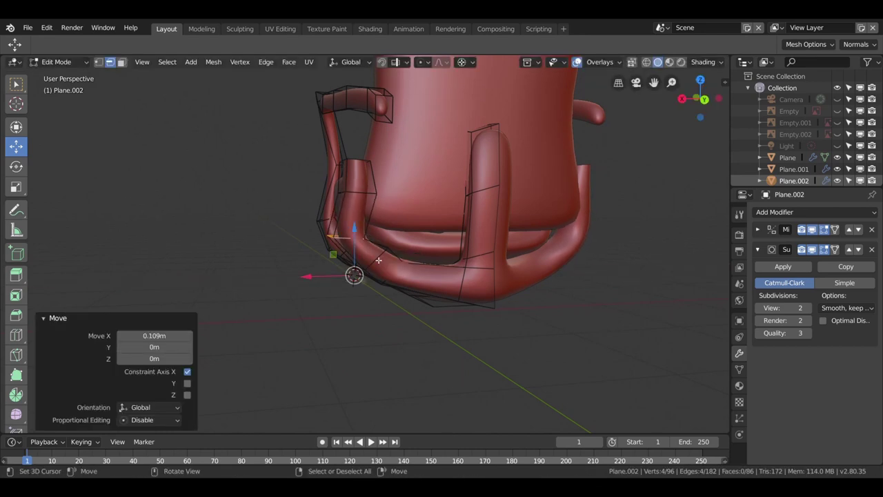
{"action": "key", "text": "g"}
{"action": "key", "text": "x"}
{"action": "left_click", "coordinate": [345, 276]}
Step: Raise the arm section 0.103 m in Z and shift it -0.192 m along Y
{"action": "mouse_move", "coordinate": [345, 276]}
{"action": "middle_mouse_down"}
{"action": "mouse_move", "coordinate": [436, 256]}
{"action": "mouse_move", "coordinate": [529, 318]}
{"action": "middle_mouse_up"}
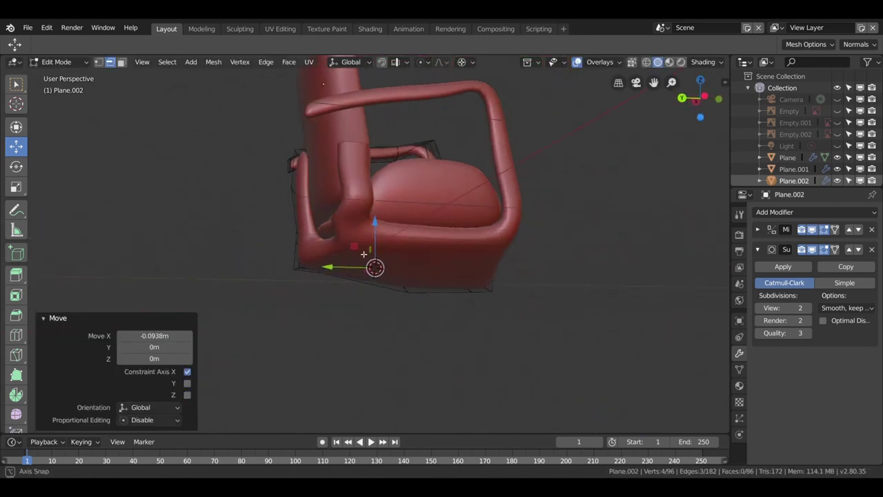
{"action": "middle_click_drag", "start_coordinate": [536, 251], "coordinate": [587, 267]}
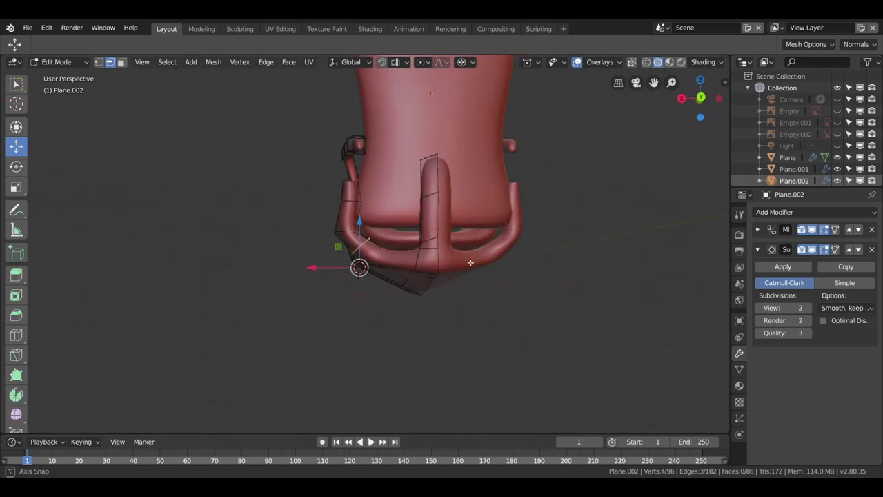
{"action": "middle_click_drag", "start_coordinate": [483, 195], "coordinate": [396, 357]}
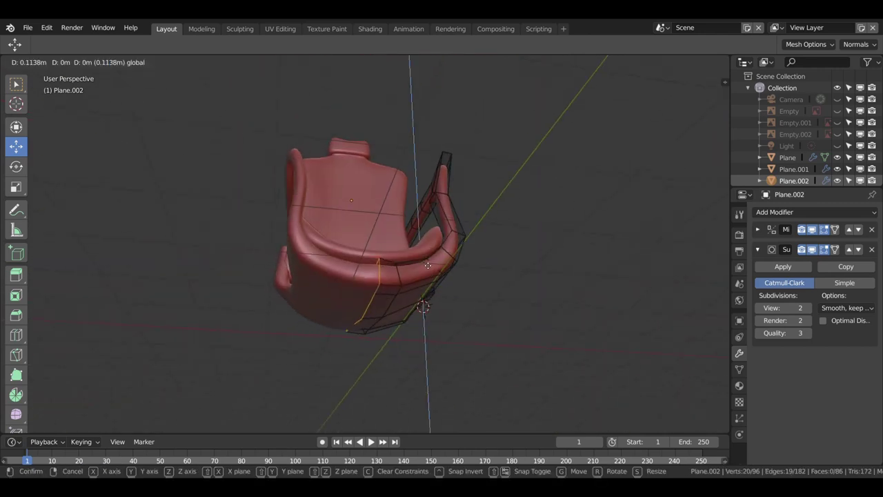
{"action": "left_click", "coordinate": [428, 265]}
{"action": "middle_click_drag", "start_coordinate": [428, 265], "coordinate": [413, 330]}
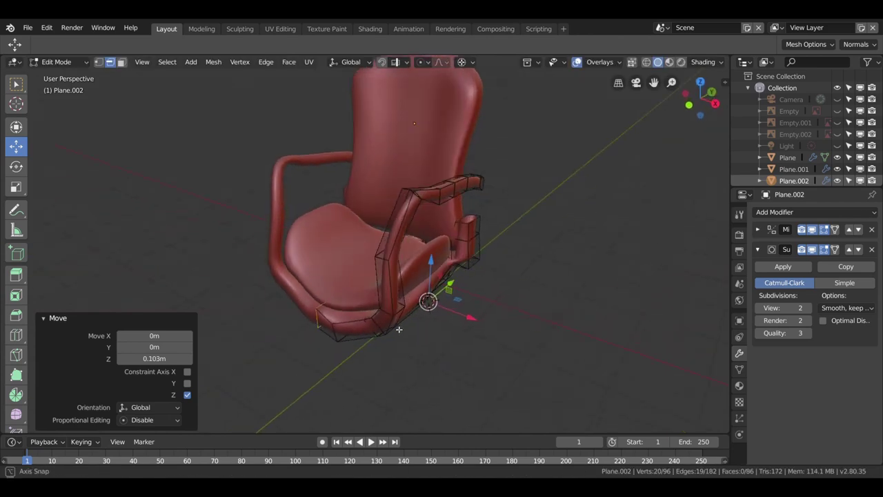
{"action": "key", "text": "alt+a"}
{"action": "left_click", "coordinate": [439, 273]}
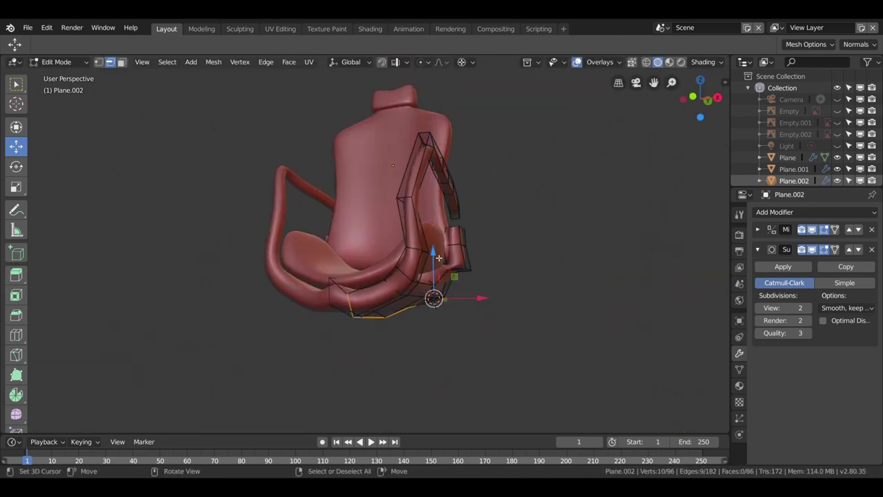
{"action": "middle_click_drag", "start_coordinate": [439, 273], "coordinate": [445, 299]}
{"action": "left_click", "coordinate": [447, 296]}
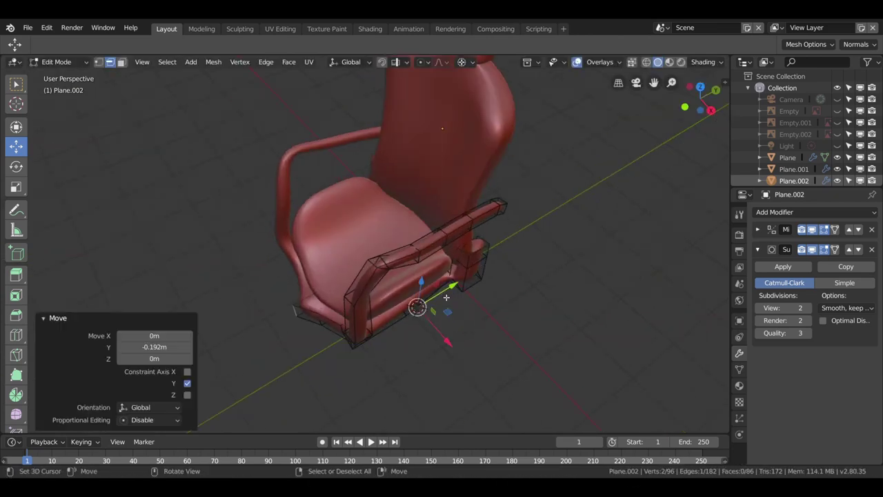
Step: Lift the arm section a further 0.156 m, then select the armrest's top faces
{"action": "middle_click_drag", "start_coordinate": [487, 345], "coordinate": [172, 163]}
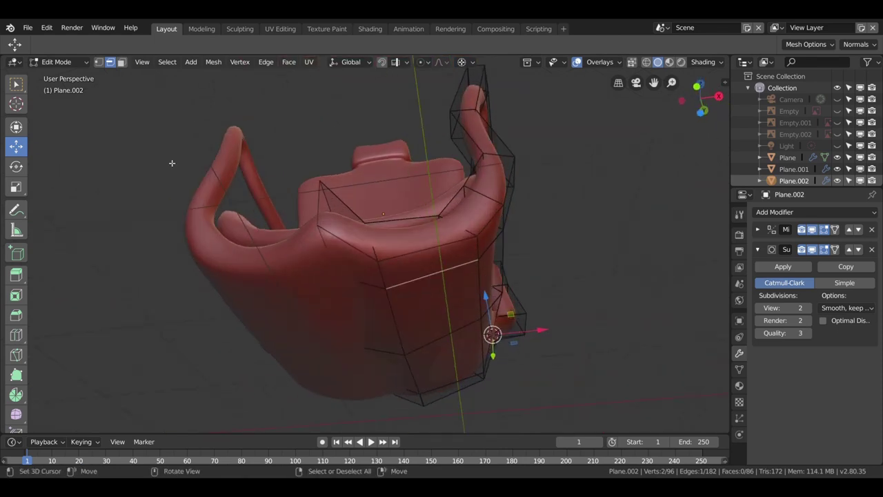
{"action": "left_click", "coordinate": [452, 387], "text": "shift"}
{"action": "middle_click_drag", "start_coordinate": [452, 386], "coordinate": [492, 322]}
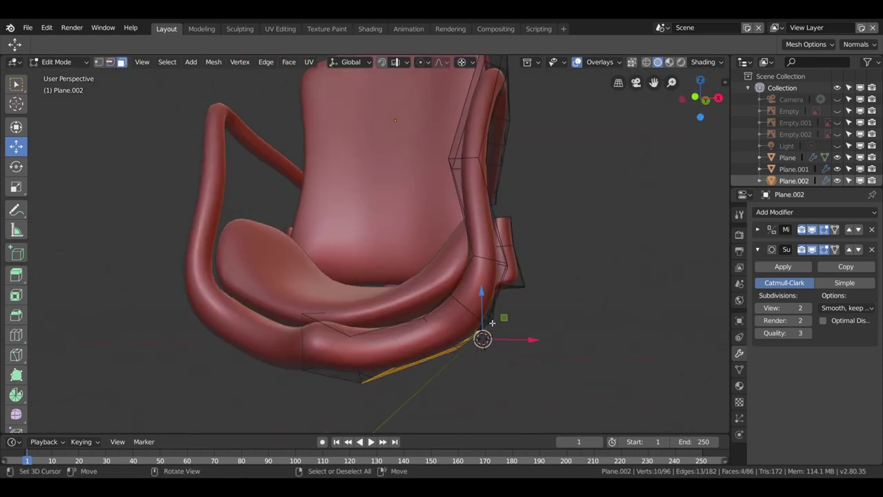
{"action": "left_click", "coordinate": [483, 282]}
{"action": "mouse_move", "coordinate": [483, 283]}
{"action": "middle_mouse_down"}
{"action": "mouse_move", "coordinate": [437, 352]}
{"action": "mouse_move", "coordinate": [358, 397]}
{"action": "middle_mouse_up"}
{"action": "scroll", "coordinate": [438, 351], "scroll_direction": "down", "scroll_amount": 5}
{"action": "scroll", "coordinate": [318, 329], "scroll_direction": "up", "scroll_amount": 5}
{"action": "mouse_move", "coordinate": [416, 299]}
{"action": "middle_mouse_down"}
{"action": "mouse_move", "coordinate": [339, 317]}
{"action": "mouse_move", "coordinate": [442, 314]}
{"action": "middle_mouse_up"}
{"action": "scroll", "coordinate": [461, 317], "scroll_direction": "up", "scroll_amount": 2}
{"action": "scroll", "coordinate": [460, 316], "scroll_direction": "down", "scroll_amount": 2}
{"action": "left_click", "coordinate": [407, 291]}
Step: In vertex select, shift one armrest vertex along Y and raise another
{"action": "left_click", "coordinate": [414, 286], "text": "alt"}
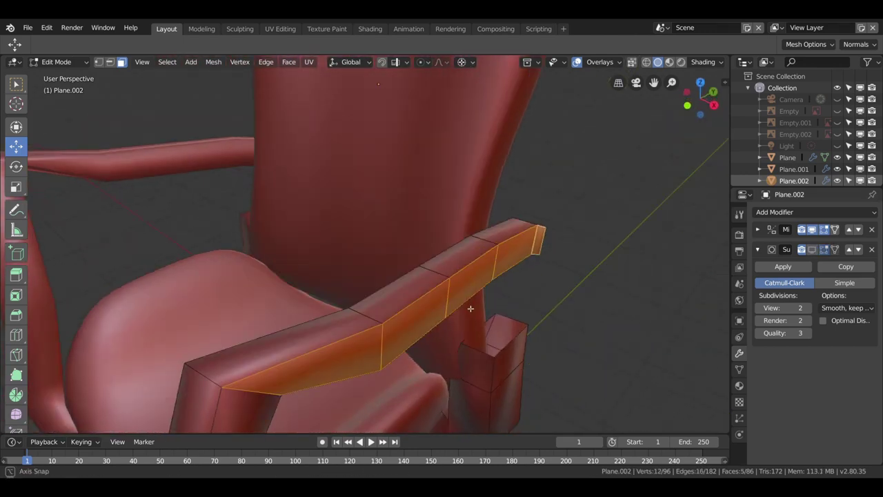
{"action": "mouse_move", "coordinate": [413, 286]}
{"action": "middle_mouse_down"}
{"action": "mouse_move", "coordinate": [326, 338]}
{"action": "mouse_move", "coordinate": [523, 216]}
{"action": "mouse_move", "coordinate": [587, 222]}
{"action": "mouse_move", "coordinate": [299, 275]}
{"action": "middle_mouse_up"}
{"action": "key", "text": "1"}
{"action": "left_click", "coordinate": [524, 215]}
{"action": "key", "text": "g"}
{"action": "key", "text": "y"}
{"action": "left_click", "coordinate": [570, 223]}
{"action": "left_click", "coordinate": [299, 275]}
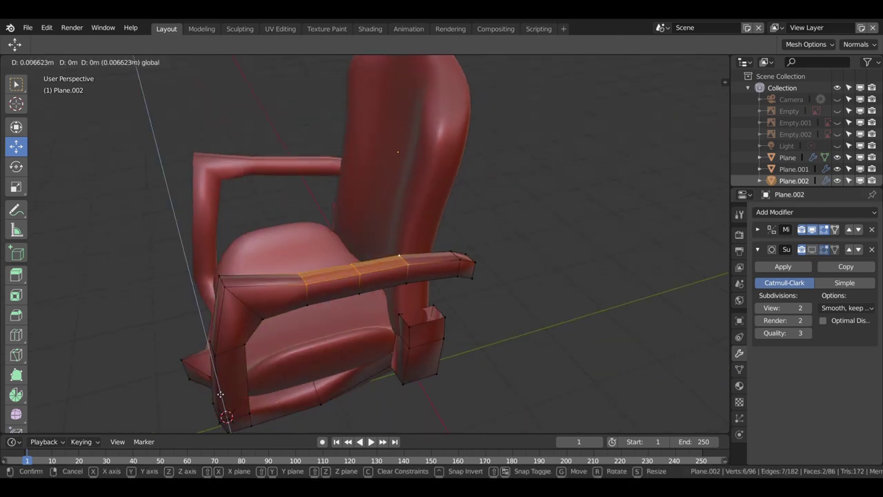
{"action": "left_click", "coordinate": [219, 385]}
Step: Select faces on the front leg and armrest, move them, and lower the selection
{"action": "middle_click_drag", "start_coordinate": [219, 385], "coordinate": [413, 283]}
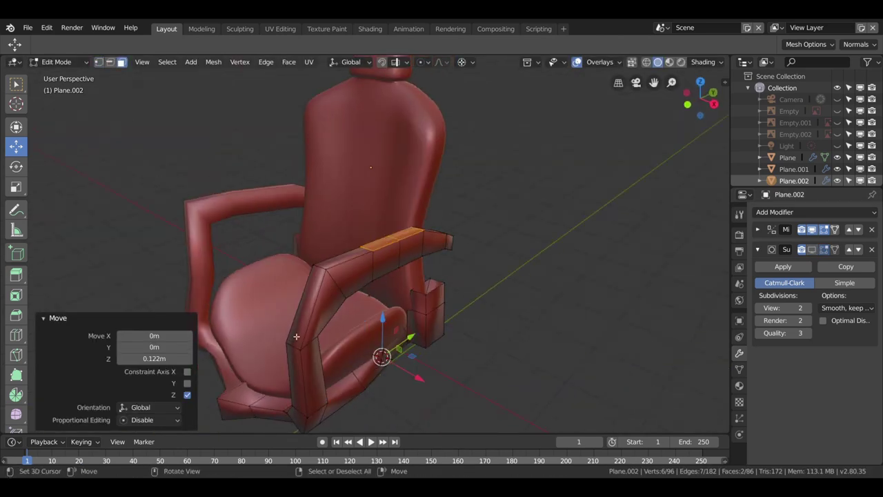
{"action": "left_click", "coordinate": [319, 411]}
{"action": "middle_click_drag", "start_coordinate": [398, 352], "coordinate": [489, 344]}
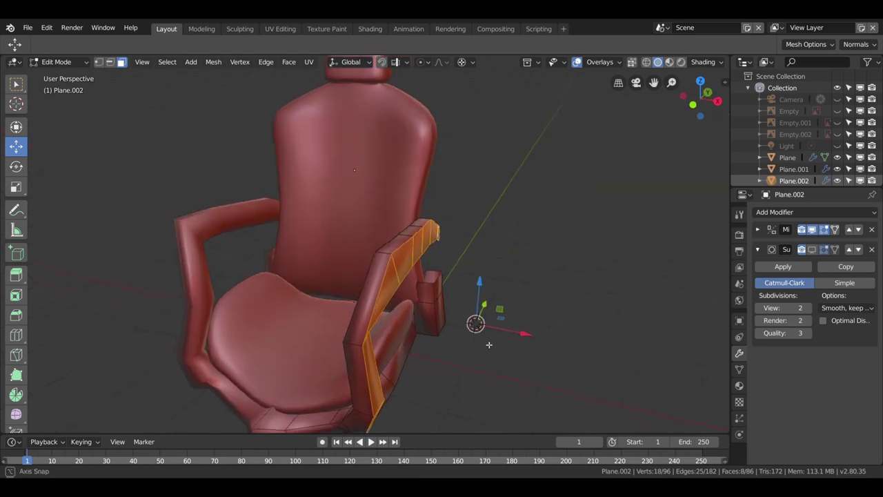
{"action": "left_click", "coordinate": [532, 347]}
{"action": "left_click", "coordinate": [473, 296]}
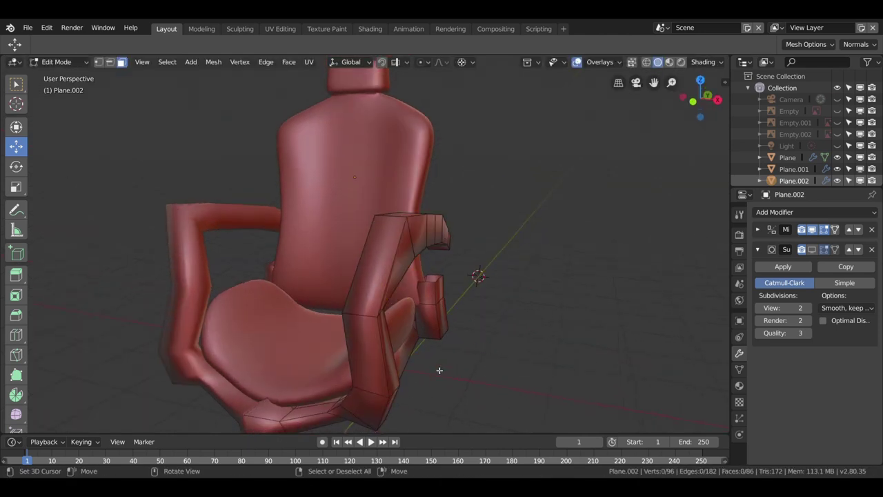
{"action": "mouse_move", "coordinate": [473, 297]}
{"action": "middle_mouse_down"}
{"action": "mouse_move", "coordinate": [459, 296]}
{"action": "mouse_move", "coordinate": [430, 326]}
{"action": "middle_mouse_up"}
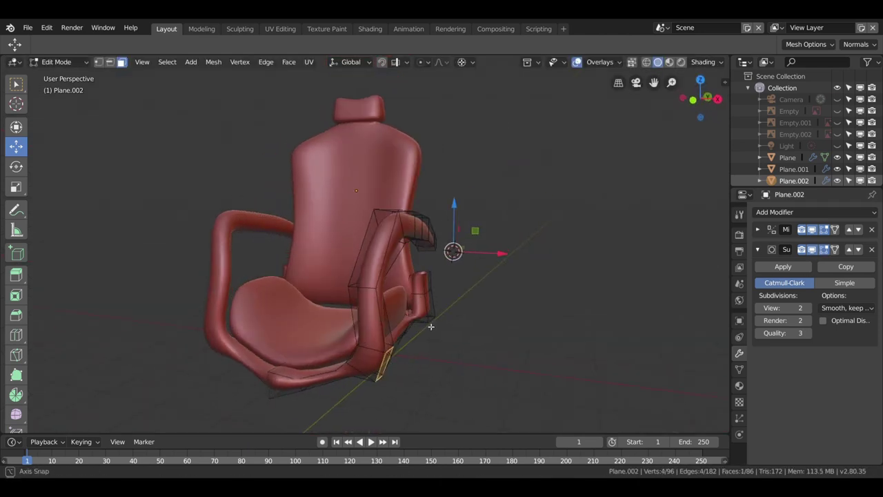
{"action": "left_click", "coordinate": [483, 258]}
{"action": "mouse_move", "coordinate": [457, 258]}
{"action": "middle_mouse_down"}
{"action": "mouse_move", "coordinate": [469, 329]}
{"action": "mouse_move", "coordinate": [457, 276]}
{"action": "mouse_move", "coordinate": [415, 309]}
{"action": "mouse_move", "coordinate": [441, 304]}
{"action": "mouse_move", "coordinate": [448, 331]}
{"action": "mouse_move", "coordinate": [323, 228]}
{"action": "middle_mouse_up"}
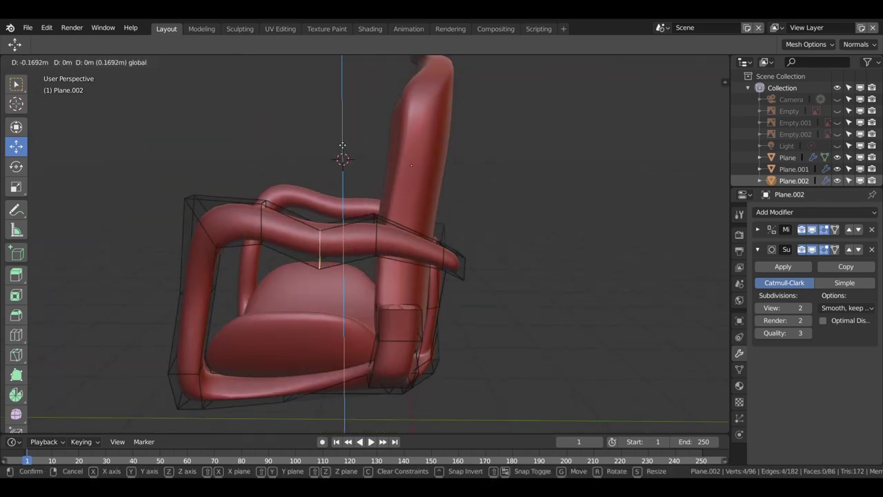
{"action": "left_click", "coordinate": [342, 146]}
{"action": "mouse_move", "coordinate": [342, 146]}
{"action": "middle_mouse_down"}
{"action": "mouse_move", "coordinate": [320, 255]}
{"action": "mouse_move", "coordinate": [229, 217]}
{"action": "middle_mouse_up"}
Step: Cut two new edge loops into the armrest
{"action": "key", "text": "ctrl+r"}
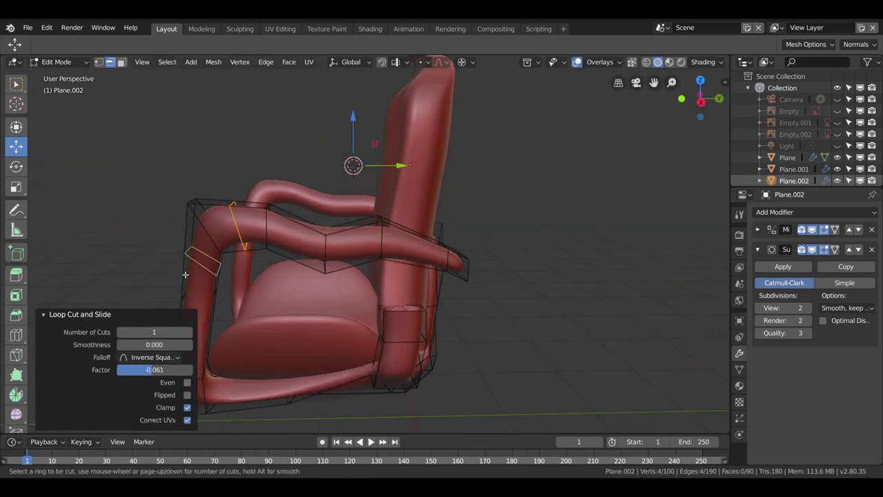
{"action": "left_click", "coordinate": [185, 275]}
{"action": "middle_click_drag", "start_coordinate": [185, 275], "coordinate": [275, 332]}
{"action": "key", "text": "ctrl+r"}
{"action": "left_click", "coordinate": [298, 362]}
{"action": "middle_click_drag", "start_coordinate": [298, 361], "coordinate": [394, 286]}
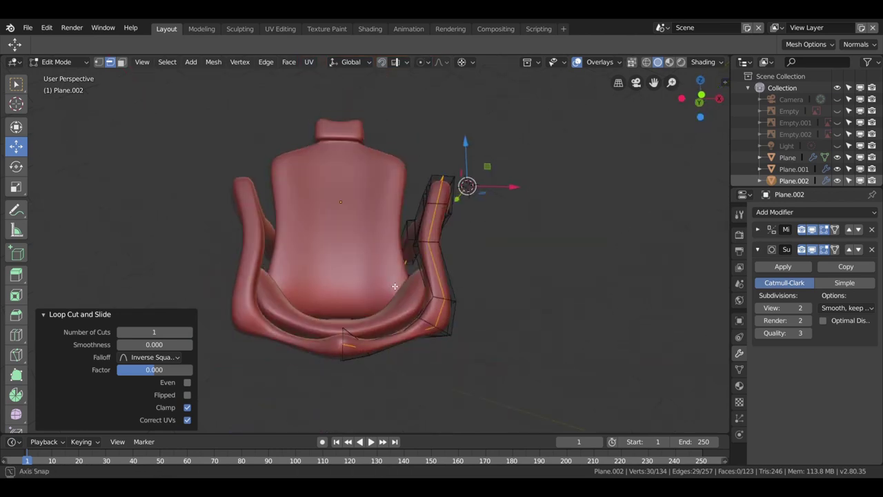
Step: Save the chair file
{"action": "left_click", "coordinate": [27, 27]}
{"action": "left_click", "coordinate": [51, 137]}
{"action": "left_click", "coordinate": [843, 78]}
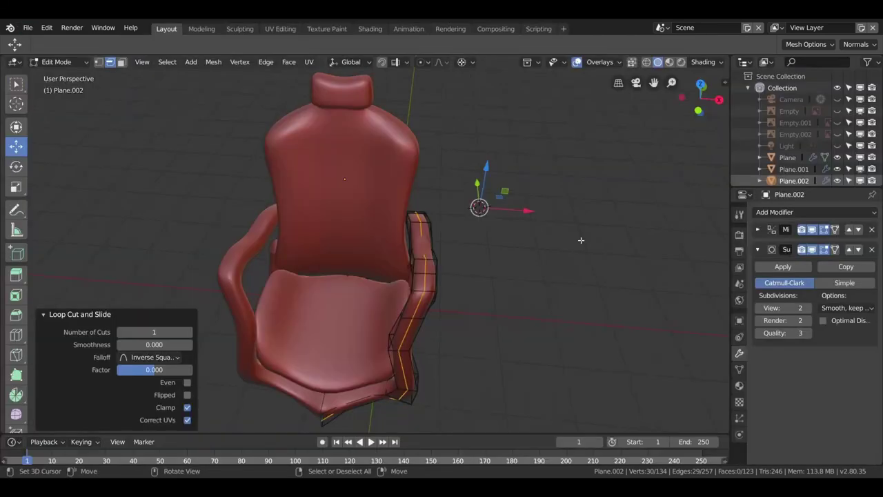
Step: Select a shortest-path edge run along the armrest and shift that loop along X
{"action": "scroll", "coordinate": [580, 241], "scroll_direction": "up", "scroll_amount": 3}
{"action": "mouse_move", "coordinate": [579, 241]}
{"action": "middle_mouse_down"}
{"action": "mouse_move", "coordinate": [481, 329]}
{"action": "mouse_move", "coordinate": [487, 236]}
{"action": "mouse_move", "coordinate": [523, 266]}
{"action": "middle_mouse_up"}
{"action": "left_click", "coordinate": [535, 256]}
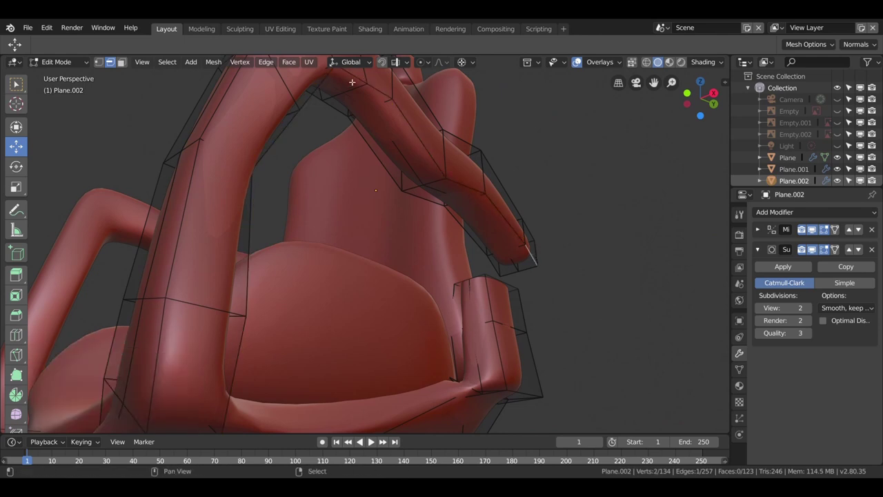
{"action": "left_click", "coordinate": [260, 227], "text": "ctrl"}
{"action": "middle_click_drag", "start_coordinate": [260, 227], "coordinate": [603, 149]}
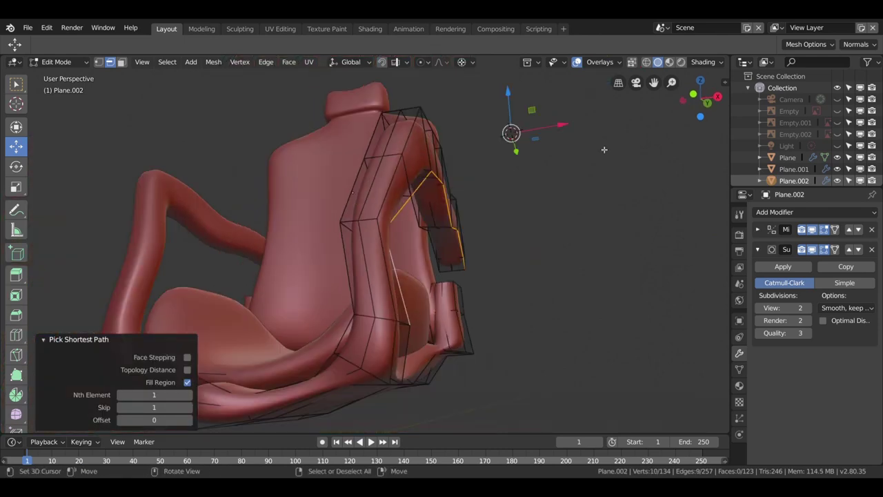
{"action": "left_click", "coordinate": [559, 129]}
Step: Extrude the armrest top faces upward by 0.049 m
{"action": "middle_click_drag", "start_coordinate": [560, 128], "coordinate": [459, 277]}
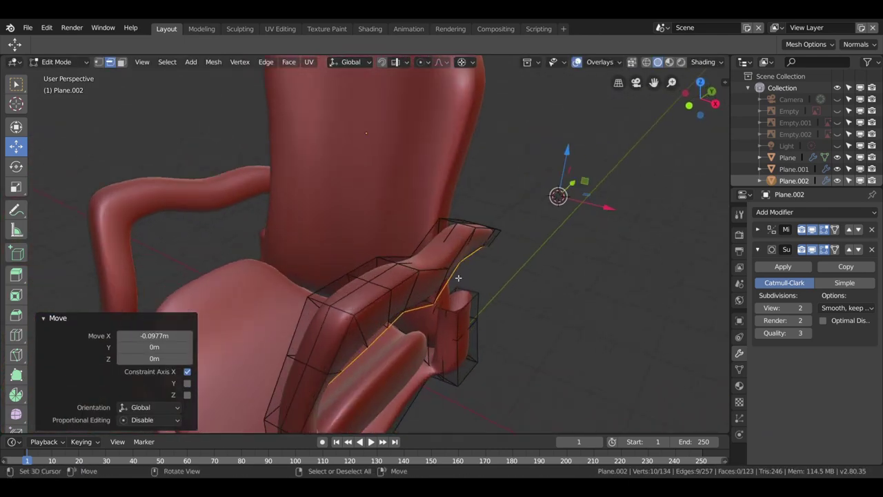
{"action": "left_click", "coordinate": [459, 278]}
{"action": "left_click", "coordinate": [348, 311], "text": "ctrl"}
{"action": "middle_click_drag", "start_coordinate": [348, 311], "coordinate": [427, 268]}
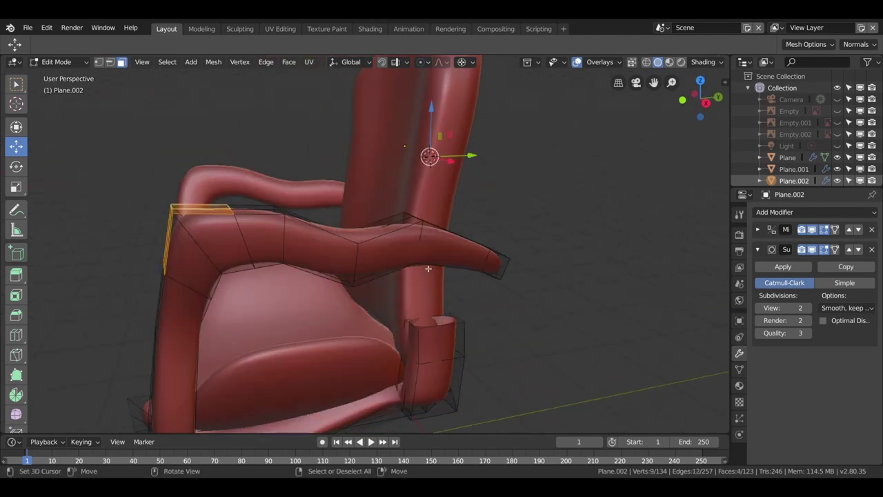
{"action": "left_click", "coordinate": [353, 240]}
Step: Add a loop cut to the extruded armrest part, sliding it to factor 0.770
{"action": "middle_click_drag", "start_coordinate": [264, 217], "coordinate": [298, 294]}
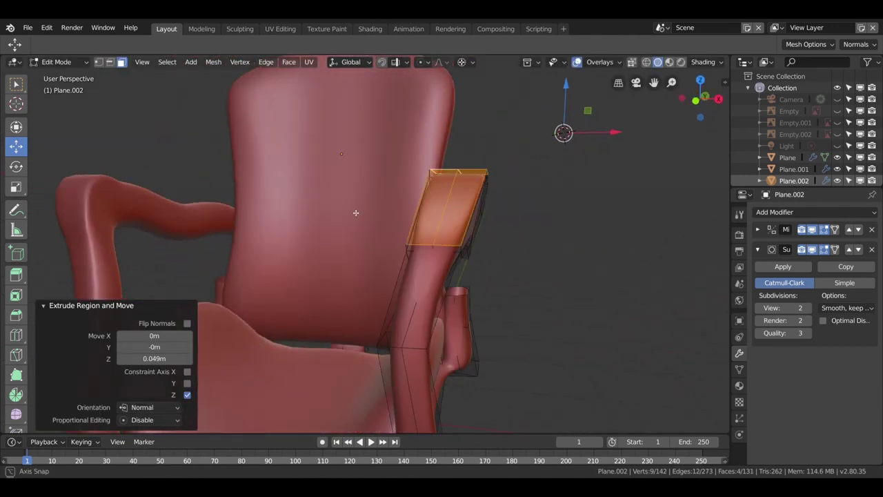
{"action": "key", "text": "ctrl+r"}
{"action": "left_click", "coordinate": [325, 234]}
{"action": "mouse_move", "coordinate": [325, 234]}
{"action": "middle_mouse_down"}
{"action": "mouse_move", "coordinate": [333, 264]}
{"action": "mouse_move", "coordinate": [407, 256]}
{"action": "mouse_move", "coordinate": [380, 282]}
{"action": "mouse_move", "coordinate": [282, 299]}
{"action": "mouse_move", "coordinate": [273, 284]}
{"action": "middle_mouse_up"}
{"action": "left_click", "coordinate": [309, 245]}
Step: Orbit and zoom to inspect the chair from behind
{"action": "scroll", "coordinate": [269, 281], "scroll_direction": "down", "scroll_amount": 3}
{"action": "scroll", "coordinate": [372, 257], "scroll_direction": "up", "scroll_amount": 3}
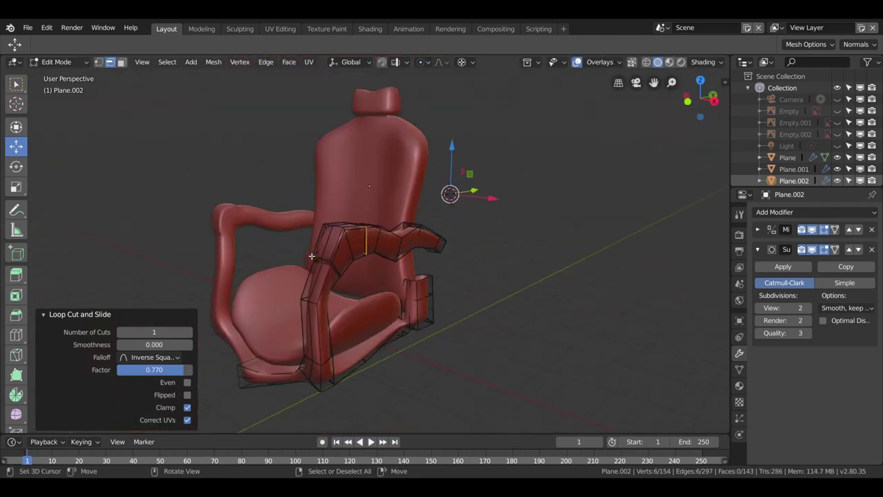
{"action": "middle_click_drag", "start_coordinate": [373, 257], "coordinate": [432, 268]}
{"action": "scroll", "coordinate": [432, 268], "scroll_direction": "down", "scroll_amount": 3}
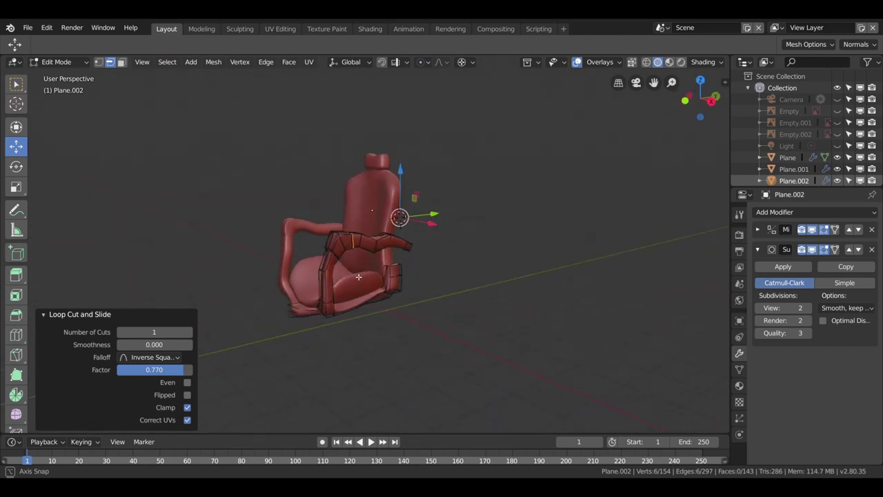
{"action": "scroll", "coordinate": [373, 304], "scroll_direction": "up", "scroll_amount": 5}
{"action": "mouse_move", "coordinate": [354, 300]}
{"action": "middle_mouse_down"}
{"action": "mouse_move", "coordinate": [444, 317]}
{"action": "mouse_move", "coordinate": [447, 347]}
{"action": "middle_mouse_up"}
{"action": "scroll", "coordinate": [448, 347], "scroll_direction": "down", "scroll_amount": 3}
Step: Switch to editing the backrest mesh and lower its shoulder edge
{"action": "key", "text": "Tab"}
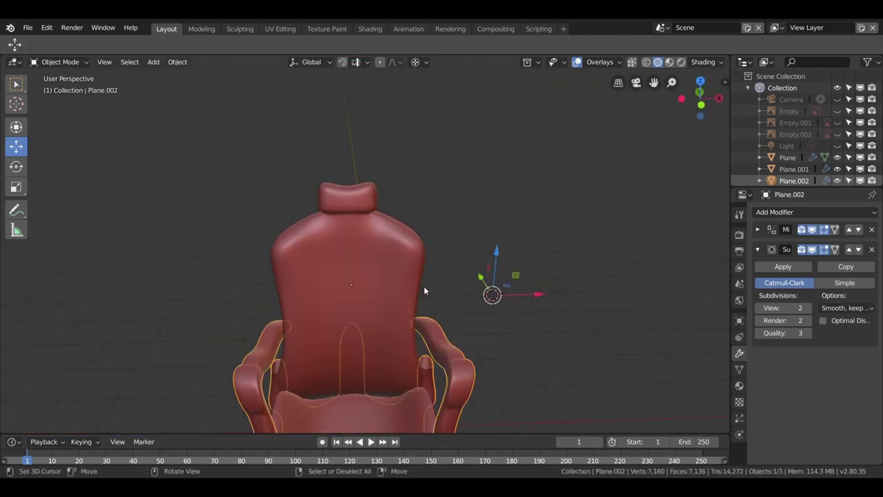
{"action": "left_click", "coordinate": [424, 285]}
{"action": "key", "text": "Tab"}
{"action": "mouse_move", "coordinate": [423, 286]}
{"action": "middle_mouse_down"}
{"action": "mouse_move", "coordinate": [334, 290]}
{"action": "mouse_move", "coordinate": [357, 240]}
{"action": "middle_mouse_up"}
{"action": "left_click", "coordinate": [357, 240]}
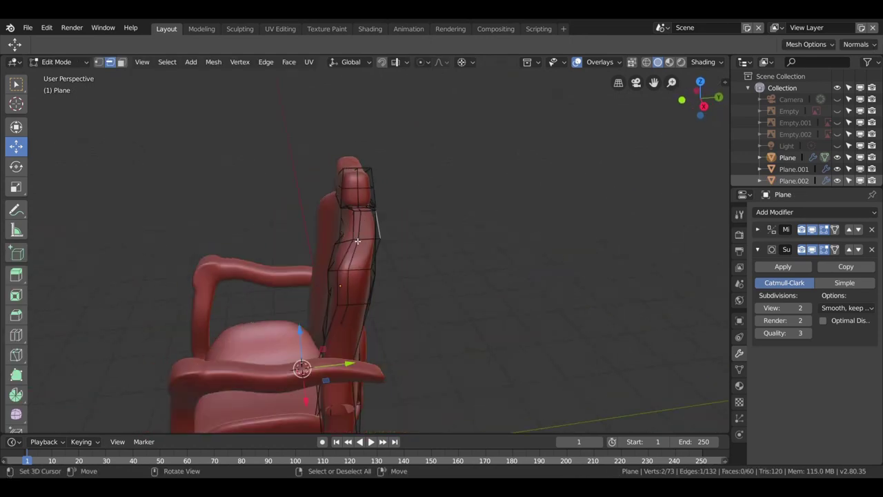
{"action": "left_click", "coordinate": [409, 168]}
{"action": "middle_click_drag", "start_coordinate": [409, 168], "coordinate": [469, 209]}
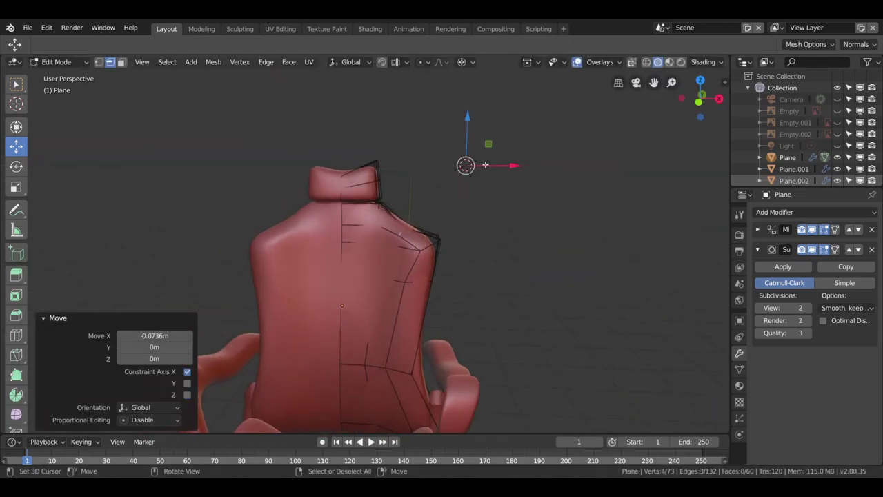
Step: Slide a horizontal edge loop upward on the chair back
{"action": "left_click", "coordinate": [383, 256]}
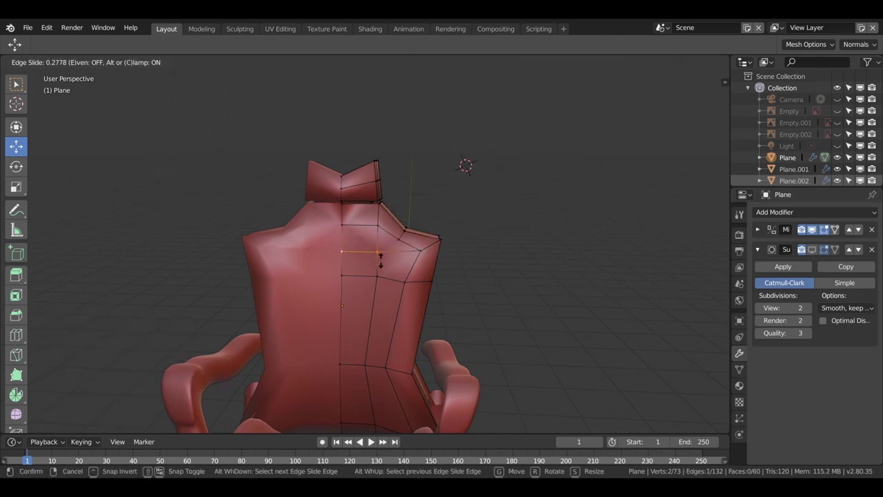
{"action": "left_click", "coordinate": [380, 257]}
{"action": "middle_click_drag", "start_coordinate": [380, 256], "coordinate": [396, 297]}
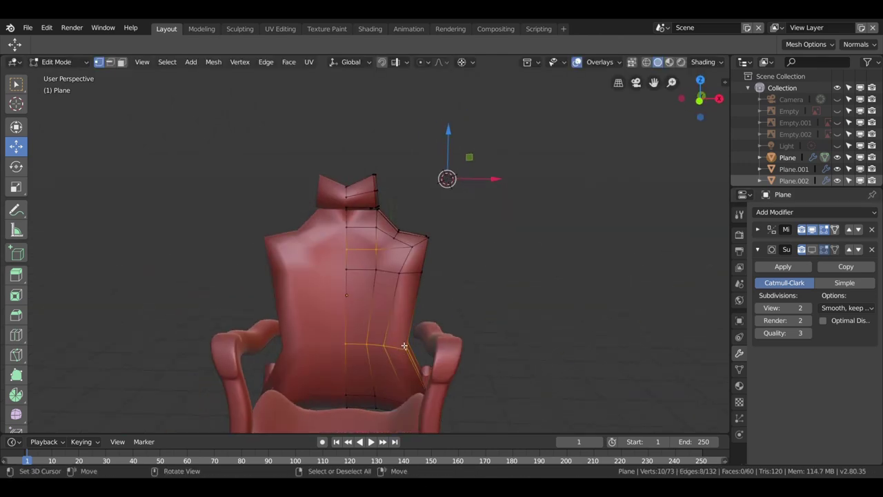
{"action": "key", "text": "g"}
{"action": "key", "text": "g"}
{"action": "left_click", "coordinate": [433, 352]}
{"action": "scroll", "coordinate": [504, 283], "scroll_direction": "down", "scroll_amount": 2}
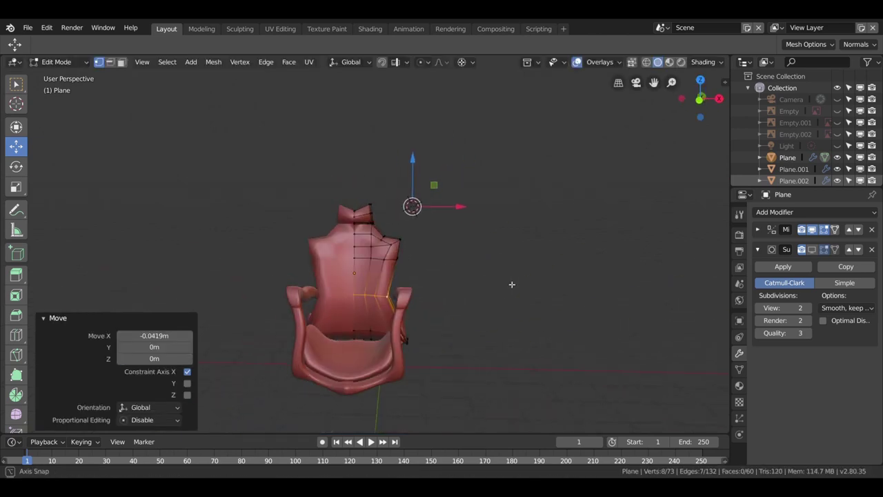
{"action": "scroll", "coordinate": [507, 303], "scroll_direction": "up", "scroll_amount": 3}
{"action": "middle_click_drag", "start_coordinate": [503, 315], "coordinate": [385, 351]}
Step: Reposition a backrest vertex and push it along the Y axis
{"action": "left_click", "coordinate": [341, 283]}
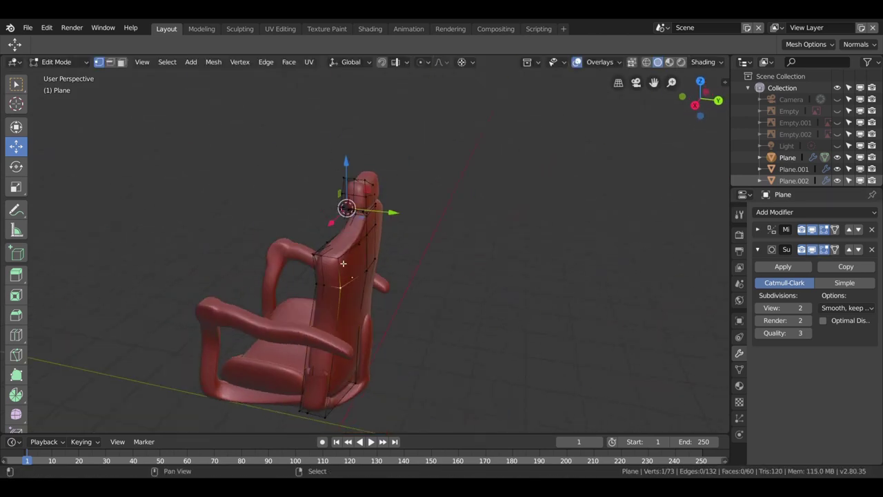
{"action": "left_click", "coordinate": [386, 214]}
{"action": "key", "text": "g"}
{"action": "left_click", "coordinate": [387, 219]}
{"action": "mouse_move", "coordinate": [386, 218]}
{"action": "middle_mouse_down"}
{"action": "mouse_move", "coordinate": [341, 275]}
{"action": "mouse_move", "coordinate": [349, 300]}
{"action": "middle_mouse_up"}
{"action": "key", "text": "g"}
{"action": "key", "text": "y"}
{"action": "left_click", "coordinate": [324, 280]}
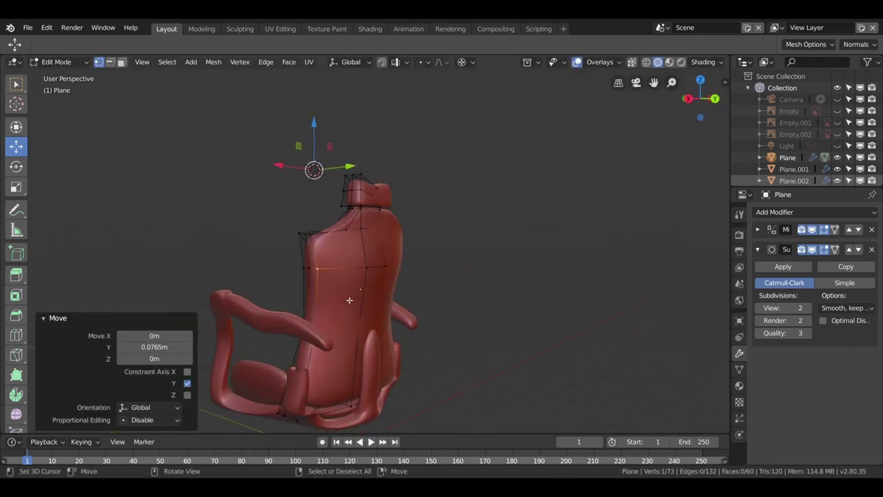
Step: Add a loop cut across the chair back and move one of its vertices
{"action": "left_click", "coordinate": [353, 278]}
{"action": "middle_click_drag", "start_coordinate": [456, 295], "coordinate": [455, 331]}
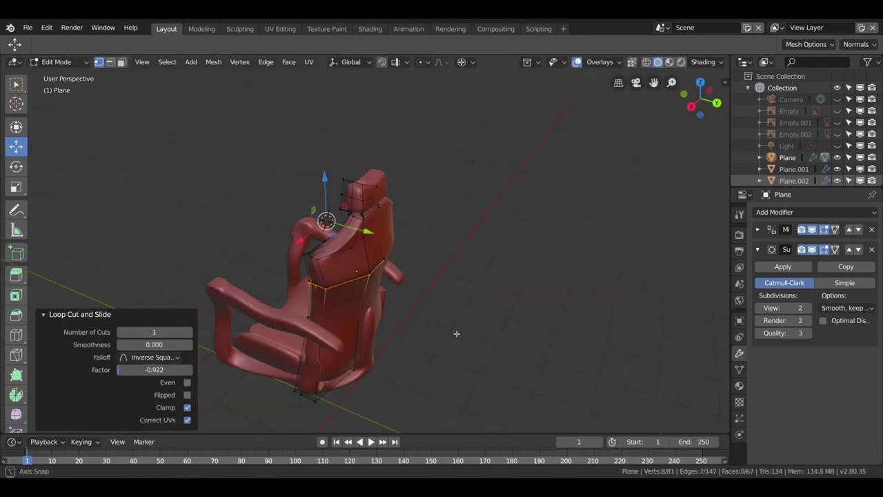
{"action": "left_click", "coordinate": [355, 272]}
{"action": "left_click", "coordinate": [334, 232]}
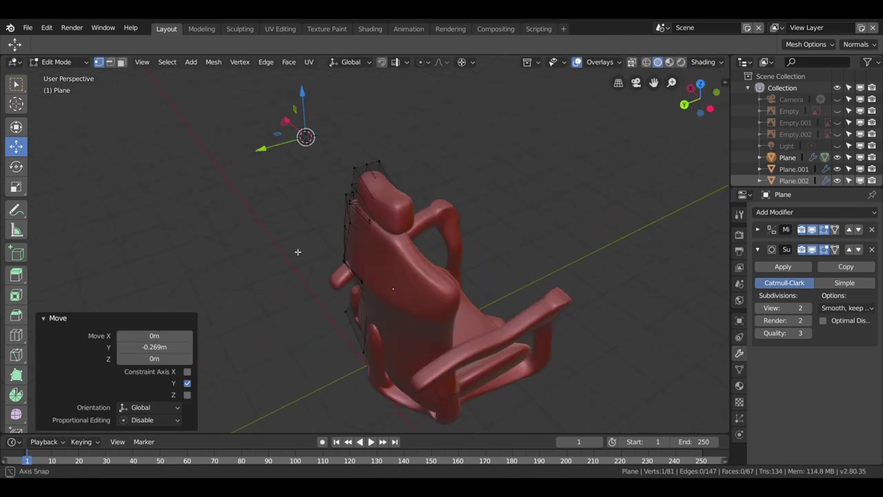
{"action": "mouse_move", "coordinate": [297, 250]}
{"action": "middle_mouse_down"}
{"action": "mouse_move", "coordinate": [437, 251]}
{"action": "mouse_move", "coordinate": [434, 332]}
{"action": "middle_mouse_up"}
{"action": "scroll", "coordinate": [412, 241], "scroll_direction": "up", "scroll_amount": 3}
Step: Move another backrest vertex and raise it to refine the back contour
{"action": "key", "text": "g"}
{"action": "scroll", "coordinate": [434, 331], "scroll_direction": "up", "scroll_amount": 2}
{"action": "key", "text": "g"}
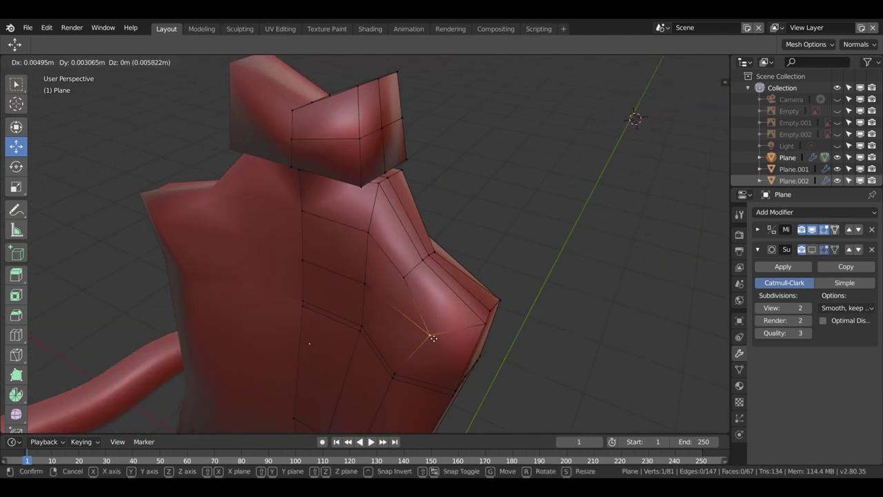
{"action": "left_click", "coordinate": [434, 338]}
{"action": "scroll", "coordinate": [434, 337], "scroll_direction": "down", "scroll_amount": 3}
{"action": "middle_click_drag", "start_coordinate": [408, 299], "coordinate": [356, 253]}
{"action": "left_click", "coordinate": [430, 224]}
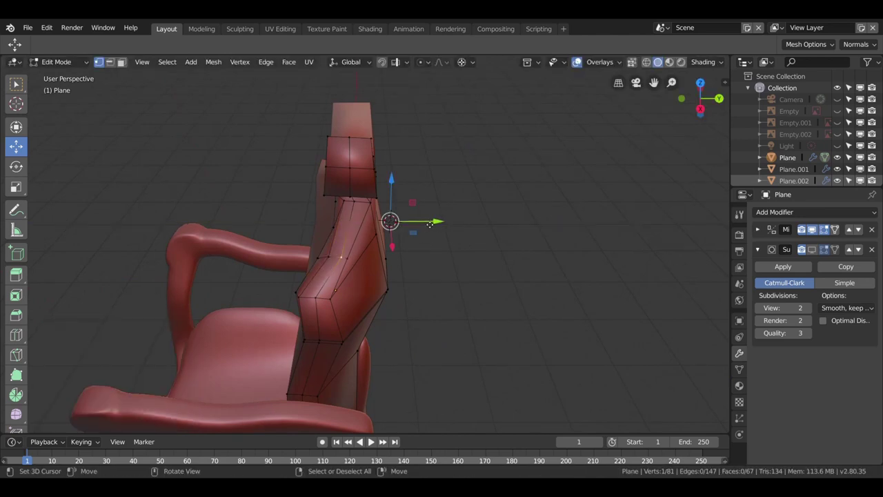
{"action": "mouse_move", "coordinate": [434, 223]}
{"action": "middle_mouse_down"}
{"action": "mouse_move", "coordinate": [539, 107]}
{"action": "mouse_move", "coordinate": [400, 178]}
{"action": "mouse_move", "coordinate": [341, 288]}
{"action": "mouse_move", "coordinate": [345, 281]}
{"action": "mouse_move", "coordinate": [408, 318]}
{"action": "middle_mouse_up"}
{"action": "left_click", "coordinate": [534, 99]}
Step: Slide backrest vertices along their horizontal edge loop
{"action": "left_click", "coordinate": [341, 289], "text": "alt"}
{"action": "left_click", "coordinate": [376, 298]}
{"action": "left_click", "coordinate": [343, 274]}
{"action": "left_click", "coordinate": [335, 298]}
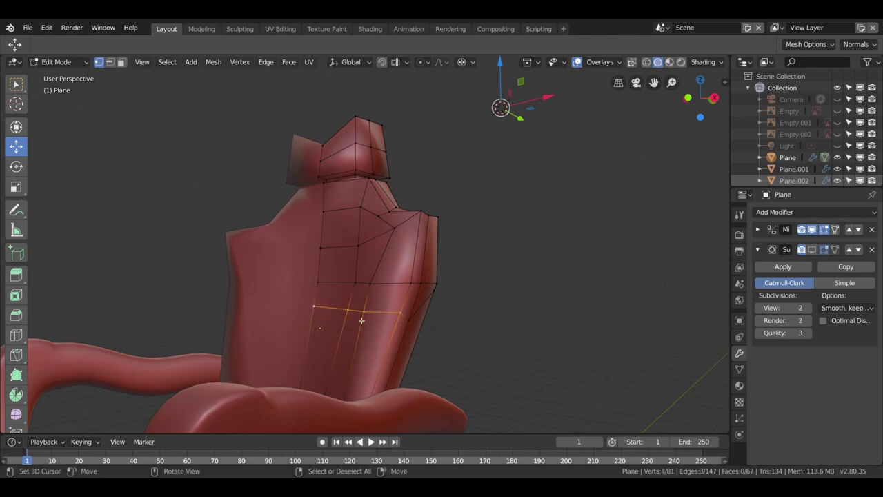
{"action": "left_click", "coordinate": [355, 335]}
{"action": "key", "text": "shift+v"}
{"action": "left_click", "coordinate": [376, 334]}
{"action": "middle_click_drag", "start_coordinate": [376, 334], "coordinate": [474, 369]}
Step: Shift the selected backrest vertices -0.0653 m along X
{"action": "key", "text": "g"}
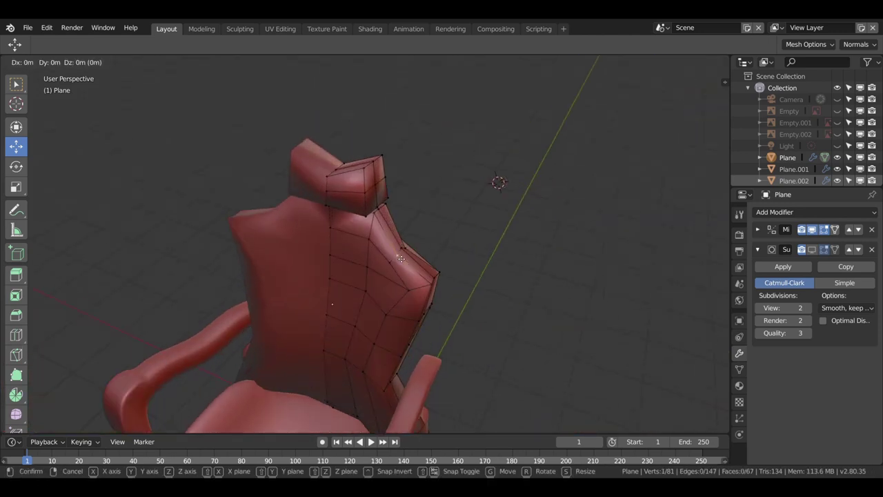
{"action": "left_click", "coordinate": [527, 276]}
{"action": "mouse_move", "coordinate": [527, 276]}
{"action": "middle_mouse_down"}
{"action": "mouse_move", "coordinate": [579, 278]}
{"action": "mouse_move", "coordinate": [415, 242]}
{"action": "mouse_move", "coordinate": [543, 241]}
{"action": "middle_mouse_up"}
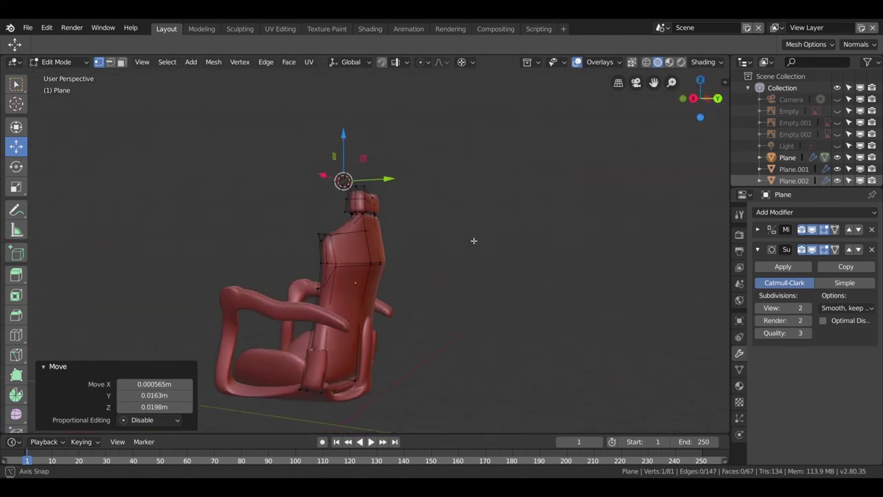
{"action": "middle_click_drag", "start_coordinate": [604, 259], "coordinate": [345, 197]}
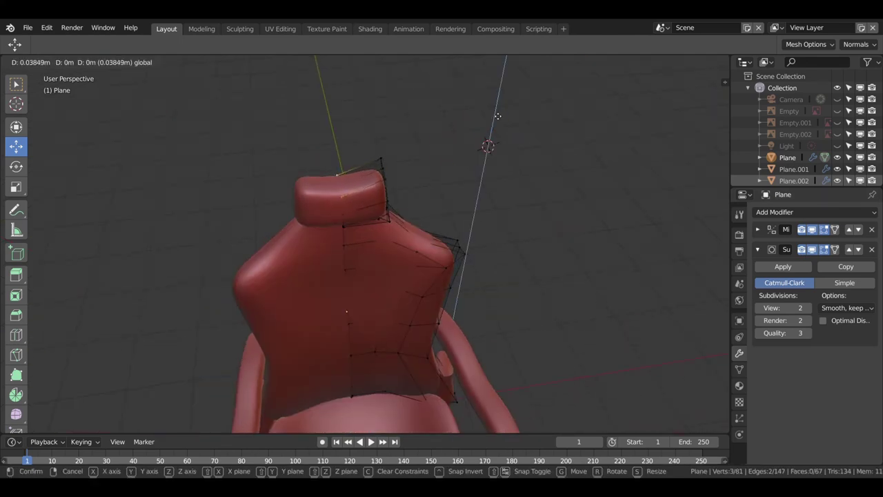
{"action": "left_click", "coordinate": [497, 116]}
{"action": "mouse_move", "coordinate": [497, 116]}
{"action": "middle_mouse_down"}
{"action": "mouse_move", "coordinate": [396, 182]}
{"action": "mouse_move", "coordinate": [378, 182]}
{"action": "mouse_move", "coordinate": [425, 141]}
{"action": "middle_mouse_up"}
{"action": "left_click", "coordinate": [364, 179], "text": "shift"}
{"action": "left_click", "coordinate": [436, 95]}
Step: Move the vertices beside the headrest into a new position
{"action": "left_click", "coordinate": [358, 235]}
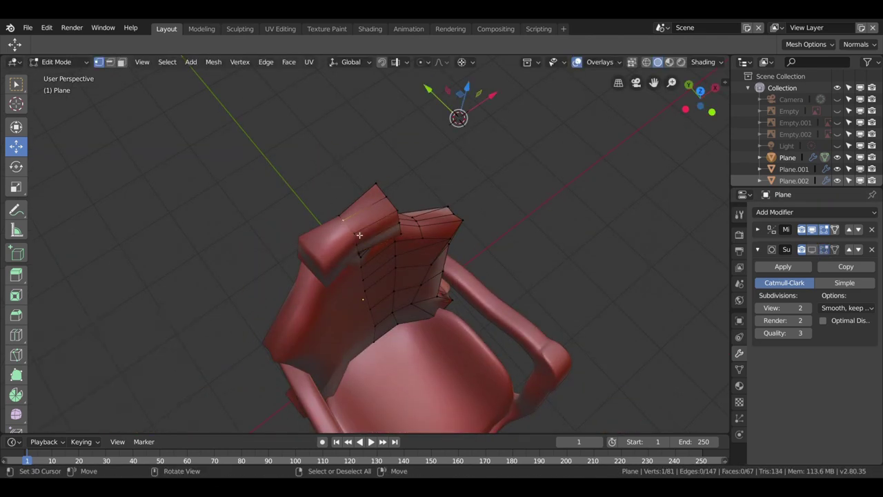
{"action": "mouse_move", "coordinate": [377, 250]}
{"action": "middle_mouse_down"}
{"action": "mouse_move", "coordinate": [447, 115]}
{"action": "mouse_move", "coordinate": [370, 200]}
{"action": "mouse_move", "coordinate": [460, 278]}
{"action": "mouse_move", "coordinate": [375, 335]}
{"action": "mouse_move", "coordinate": [483, 287]}
{"action": "mouse_move", "coordinate": [556, 295]}
{"action": "middle_mouse_up"}
{"action": "key", "text": "g"}
{"action": "left_click", "coordinate": [368, 308]}
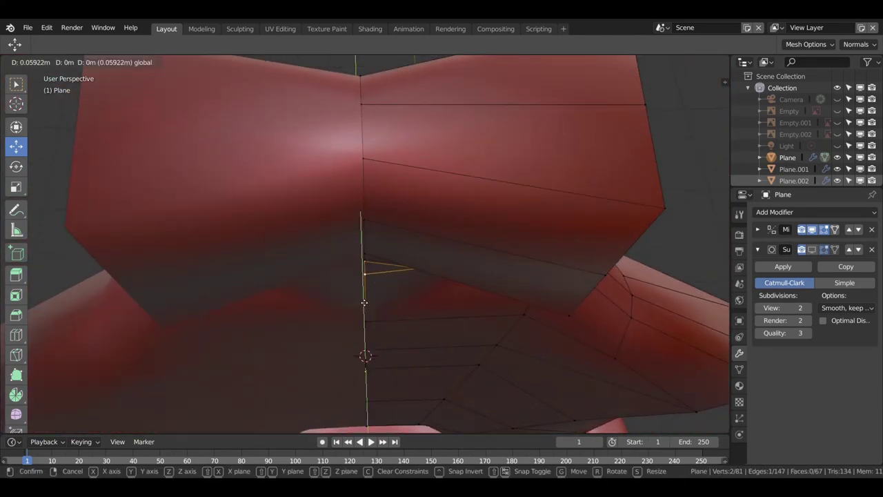
{"action": "left_click", "coordinate": [367, 322]}
{"action": "scroll", "coordinate": [414, 310], "scroll_direction": "down", "scroll_amount": 5}
{"action": "key", "text": "g"}
{"action": "left_click", "coordinate": [386, 252]}
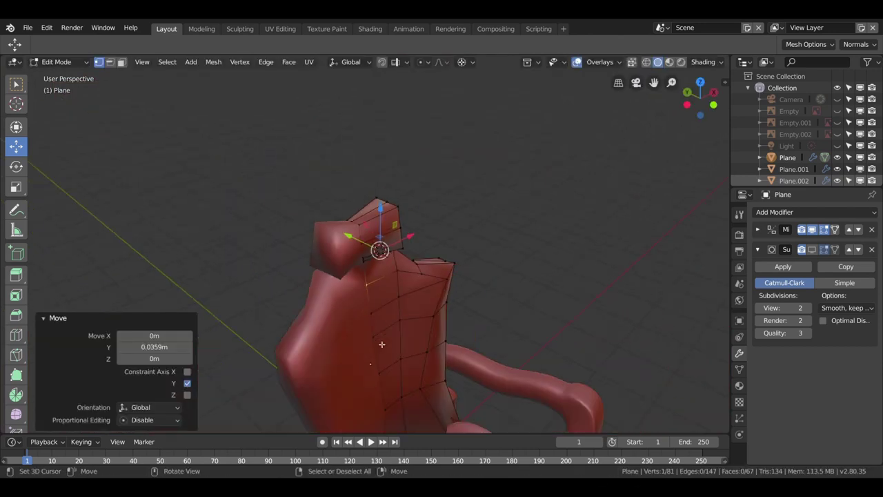
Step: Push the headrest vertices along the Y axis
{"action": "mouse_move", "coordinate": [469, 297]}
{"action": "middle_mouse_down"}
{"action": "mouse_move", "coordinate": [499, 306]}
{"action": "mouse_move", "coordinate": [326, 293]}
{"action": "middle_mouse_up"}
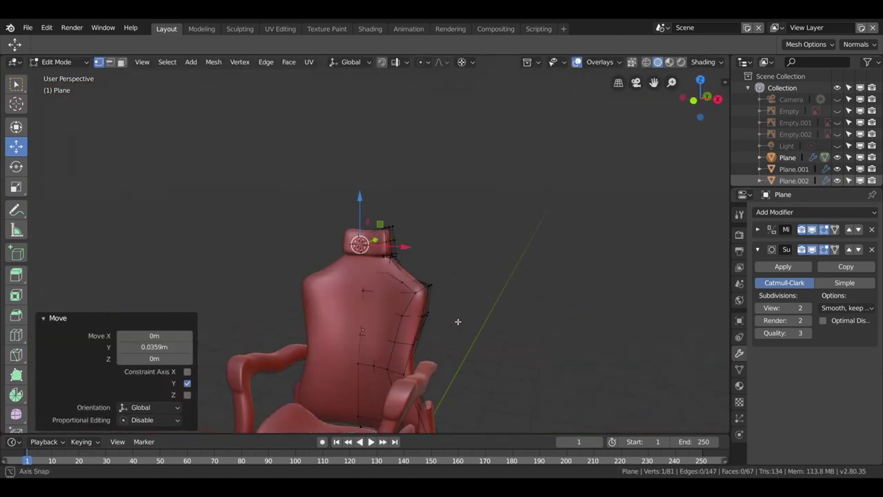
{"action": "scroll", "coordinate": [414, 290], "scroll_direction": "up", "scroll_amount": 4}
{"action": "key", "text": "g"}
{"action": "key", "text": "y"}
{"action": "left_click", "coordinate": [386, 248]}
{"action": "mouse_move", "coordinate": [387, 249]}
{"action": "middle_mouse_down"}
{"action": "mouse_move", "coordinate": [223, 291]}
{"action": "mouse_move", "coordinate": [310, 321]}
{"action": "mouse_move", "coordinate": [462, 285]}
{"action": "middle_mouse_up"}
{"action": "middle_click_drag", "start_coordinate": [446, 244], "coordinate": [446, 243]}
Step: Deselect one vertex and slide a single headrest vertex
{"action": "left_click", "coordinate": [446, 243], "text": "shift"}
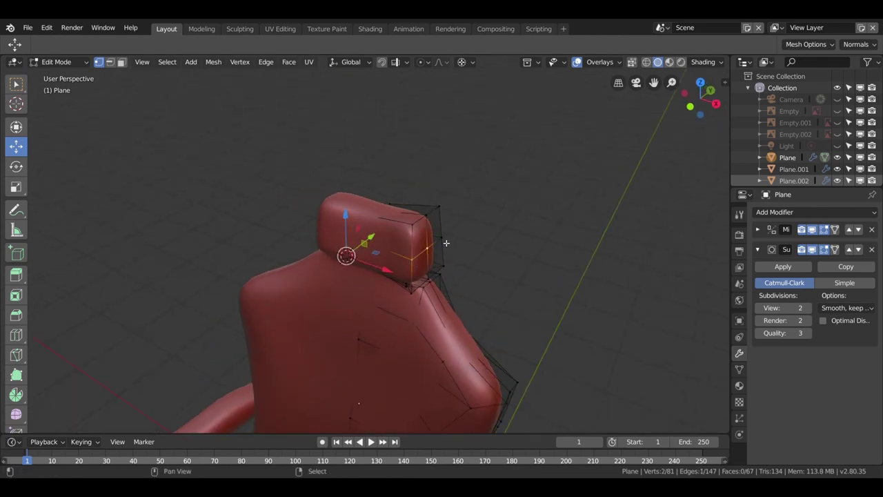
{"action": "left_click", "coordinate": [382, 273]}
{"action": "mouse_move", "coordinate": [382, 273]}
{"action": "middle_mouse_down"}
{"action": "mouse_move", "coordinate": [428, 263]}
{"action": "mouse_move", "coordinate": [383, 264]}
{"action": "middle_mouse_up"}
{"action": "left_click", "coordinate": [395, 261]}
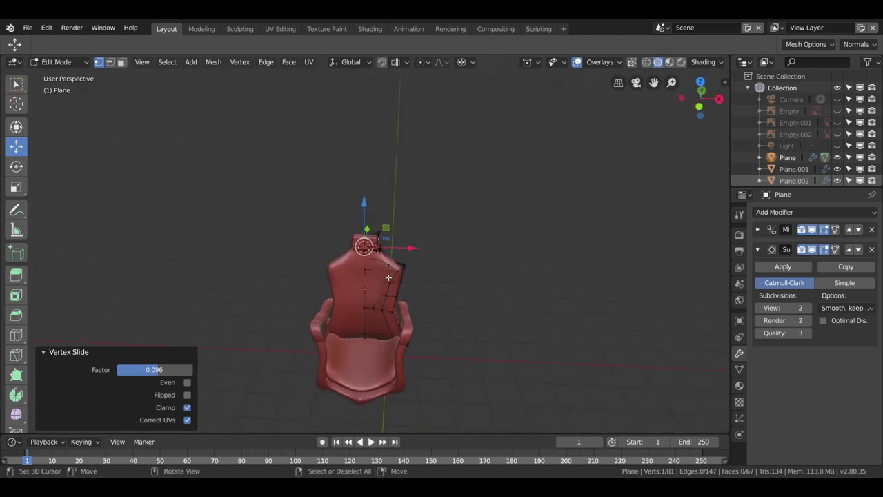
{"action": "scroll", "coordinate": [389, 277], "scroll_direction": "up", "scroll_amount": 6}
Step: Show the unsmoothed cage and raise the headrest top face along Z
{"action": "left_click", "coordinate": [812, 250]}
{"action": "key", "text": "3"}
{"action": "left_click", "coordinate": [414, 181]}
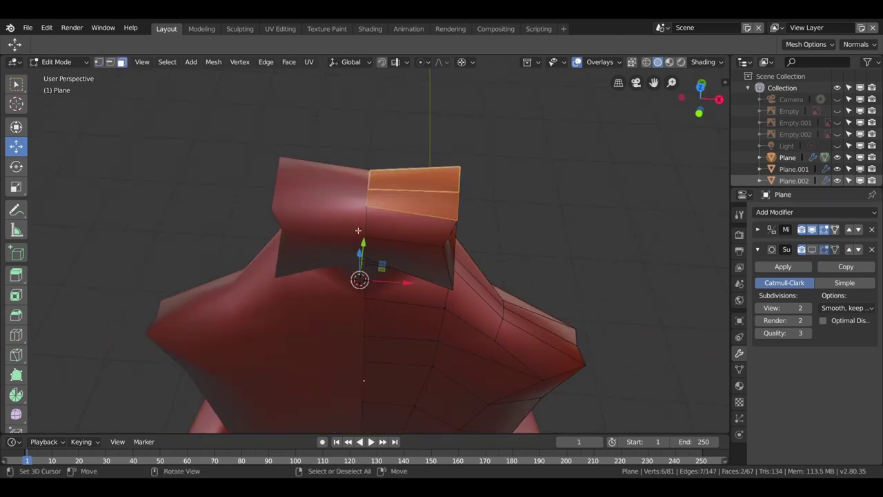
{"action": "key", "text": "g"}
{"action": "key", "text": "z"}
{"action": "left_click", "coordinate": [457, 174]}
Step: Shift the headrest vertices sideways
{"action": "middle_click_drag", "start_coordinate": [457, 174], "coordinate": [383, 220]}
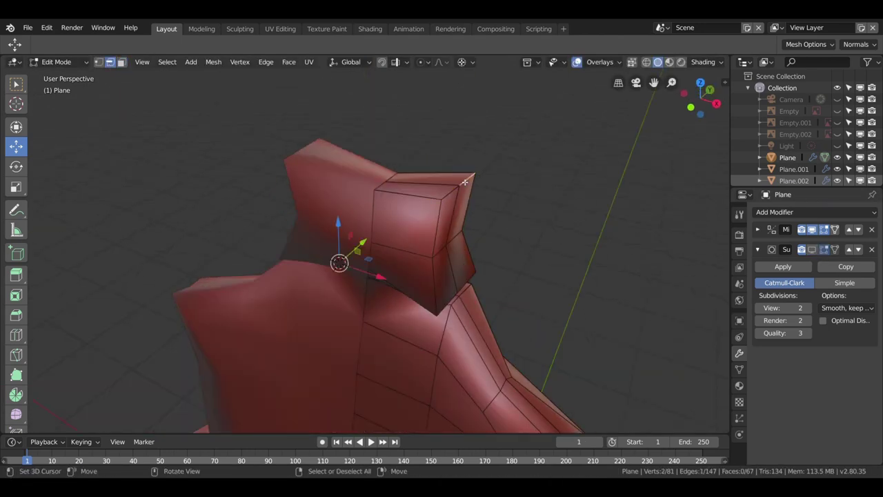
{"action": "left_click", "coordinate": [368, 279]}
{"action": "middle_click_drag", "start_coordinate": [368, 278], "coordinate": [514, 199]}
{"action": "scroll", "coordinate": [538, 298], "scroll_direction": "down", "scroll_amount": 3}
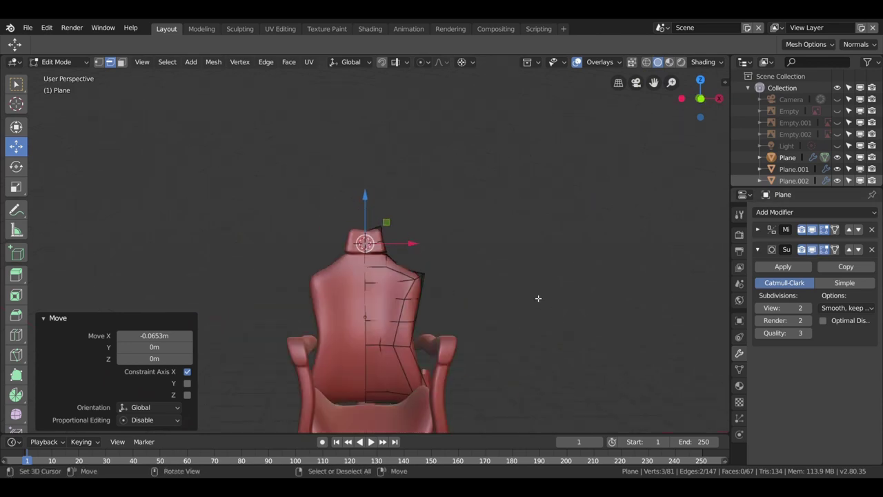
{"action": "mouse_move", "coordinate": [458, 345]}
{"action": "middle_mouse_down"}
{"action": "mouse_move", "coordinate": [449, 300]}
{"action": "mouse_move", "coordinate": [372, 224]}
{"action": "middle_mouse_up"}
Step: Switch to the Plane.002 seat-and-armrest mesh and move frame edges -0.13 m in Z
{"action": "key", "text": "Tab"}
{"action": "left_click", "coordinate": [309, 302]}
{"action": "key", "text": "Tab"}
{"action": "mouse_move", "coordinate": [309, 302]}
{"action": "middle_mouse_down"}
{"action": "mouse_move", "coordinate": [388, 326]}
{"action": "mouse_move", "coordinate": [325, 252]}
{"action": "middle_mouse_up"}
{"action": "left_click", "coordinate": [325, 253]}
{"action": "left_click", "coordinate": [332, 219]}
{"action": "mouse_move", "coordinate": [332, 219]}
{"action": "middle_mouse_down"}
{"action": "mouse_move", "coordinate": [359, 158]}
{"action": "mouse_move", "coordinate": [420, 186]}
{"action": "mouse_move", "coordinate": [459, 229]}
{"action": "mouse_move", "coordinate": [404, 250]}
{"action": "mouse_move", "coordinate": [454, 253]}
{"action": "middle_mouse_up"}
{"action": "left_click", "coordinate": [391, 138]}
Step: Lower an edge under the seat in Z and raise a seat-base vertex
{"action": "left_click", "coordinate": [497, 297]}
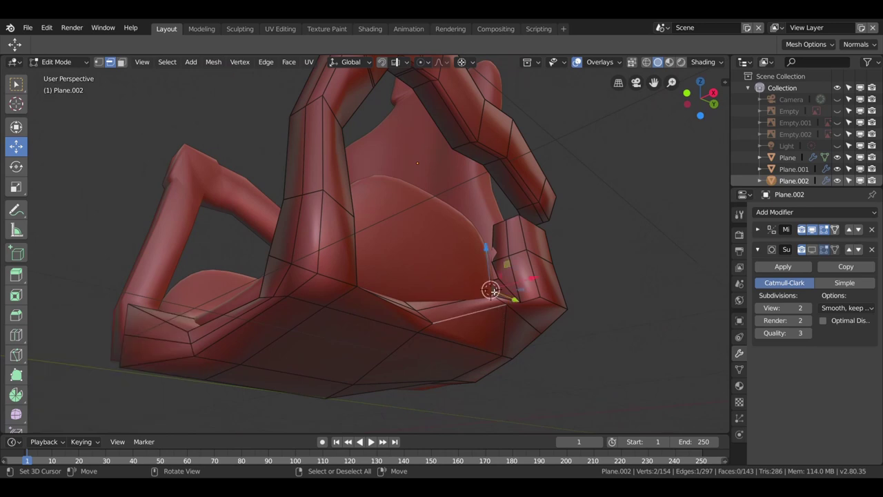
{"action": "key", "text": "g"}
{"action": "key", "text": "z"}
{"action": "left_click", "coordinate": [460, 337]}
{"action": "middle_click_drag", "start_coordinate": [460, 336], "coordinate": [414, 345]}
{"action": "key", "text": "1"}
{"action": "left_click", "coordinate": [371, 355]}
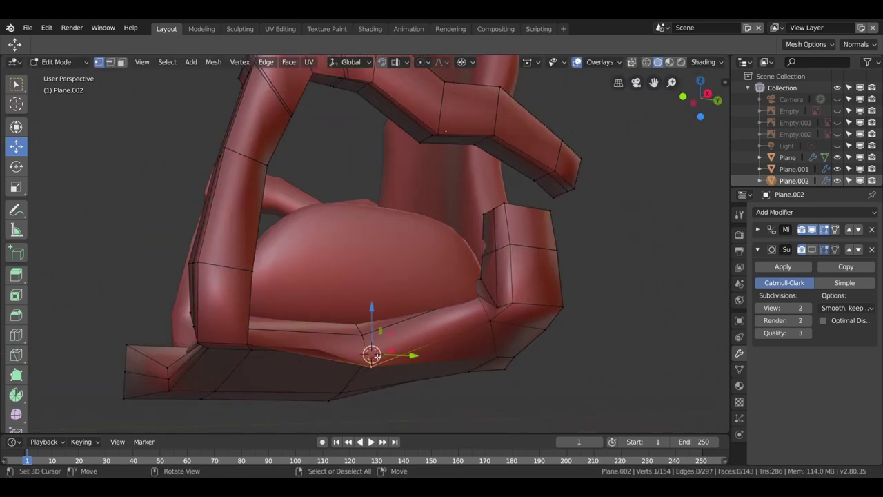
{"action": "left_click", "coordinate": [378, 305]}
Step: Slide a vertex on the armrest and inspect the seat mesh
{"action": "middle_click_drag", "start_coordinate": [378, 305], "coordinate": [376, 331]}
{"action": "scroll", "coordinate": [377, 329], "scroll_direction": "down", "scroll_amount": 4}
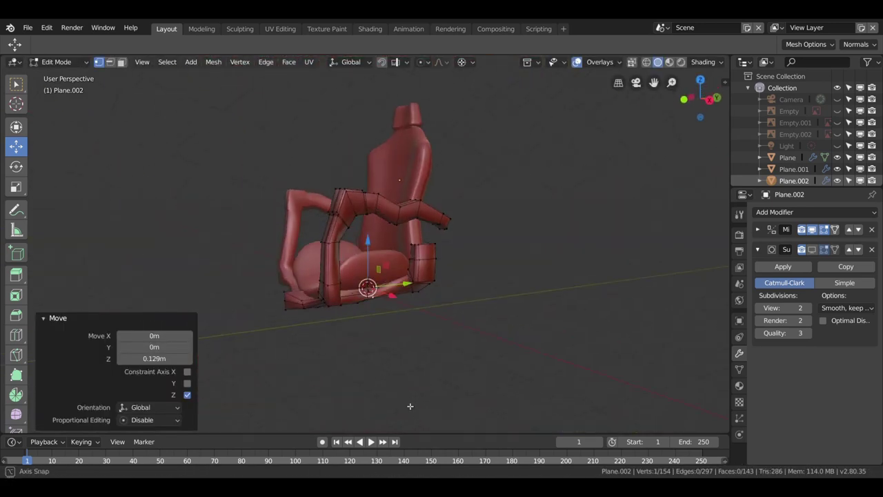
{"action": "scroll", "coordinate": [410, 406], "scroll_direction": "up", "scroll_amount": 3}
{"action": "scroll", "coordinate": [460, 364], "scroll_direction": "up", "scroll_amount": 2}
{"action": "scroll", "coordinate": [601, 365], "scroll_direction": "up", "scroll_amount": 2}
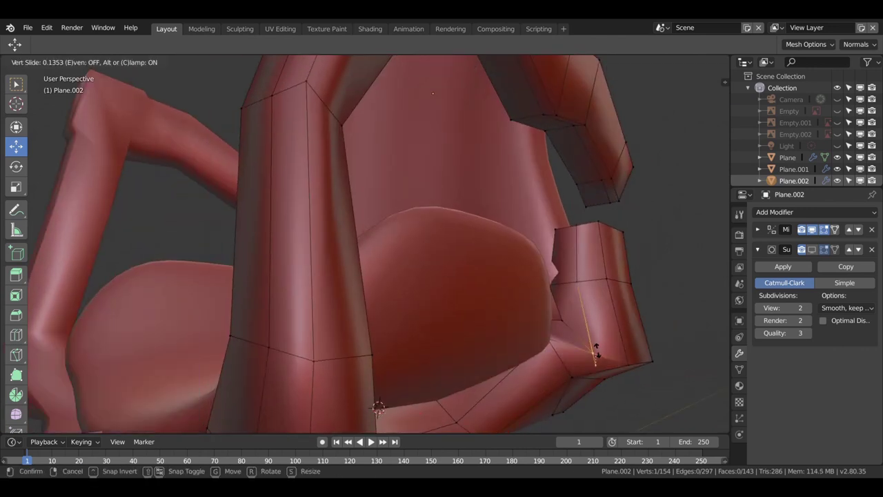
{"action": "left_click", "coordinate": [596, 352]}
{"action": "middle_click_drag", "start_coordinate": [596, 352], "coordinate": [486, 366]}
{"action": "scroll", "coordinate": [442, 276], "scroll_direction": "down", "scroll_amount": 3}
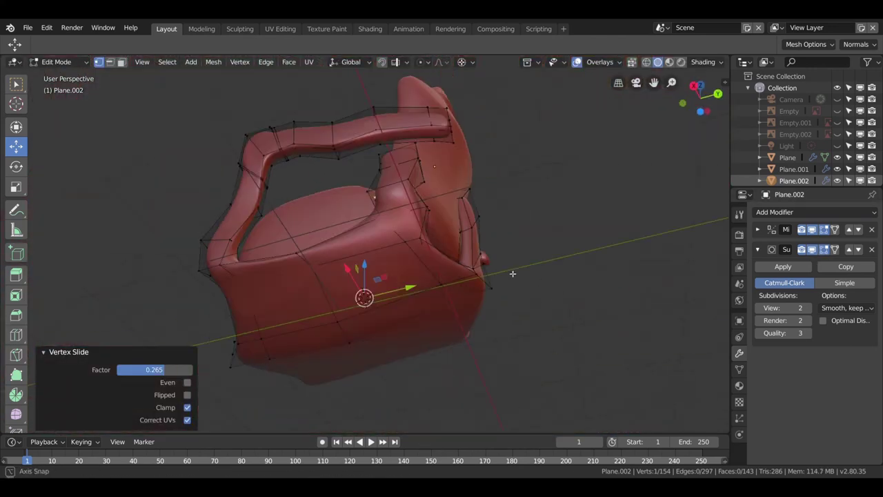
{"action": "middle_click_drag", "start_coordinate": [442, 276], "coordinate": [490, 338]}
{"action": "scroll", "coordinate": [489, 339], "scroll_direction": "up", "scroll_amount": 4}
{"action": "scroll", "coordinate": [489, 339], "scroll_direction": "down", "scroll_amount": 3}
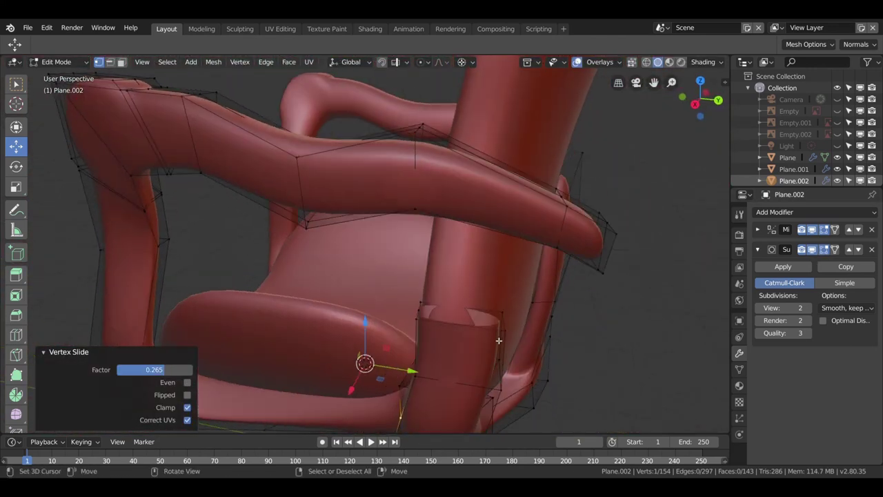
{"action": "mouse_move", "coordinate": [422, 321]}
{"action": "middle_mouse_down"}
{"action": "mouse_move", "coordinate": [460, 269]}
{"action": "mouse_move", "coordinate": [339, 256]}
{"action": "mouse_move", "coordinate": [387, 290]}
{"action": "middle_mouse_up"}
Step: Slide the selected armrest vertex along its edge
{"action": "key", "text": "g"}
{"action": "key", "text": "g"}
{"action": "key", "text": "Return"}
{"action": "key", "text": "g"}
{"action": "key", "text": "g"}
{"action": "mouse_move", "coordinate": [442, 290]}
{"action": "middle_mouse_down"}
{"action": "mouse_move", "coordinate": [516, 362]}
{"action": "mouse_move", "coordinate": [486, 313]}
{"action": "middle_mouse_up"}
{"action": "left_click", "coordinate": [495, 349]}
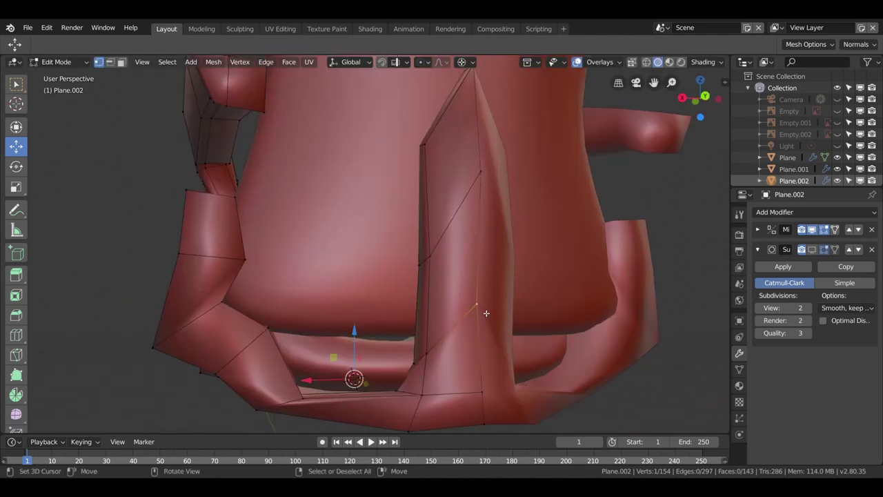
{"action": "key", "text": "g"}
{"action": "key", "text": "g"}
{"action": "left_click", "coordinate": [489, 183]}
{"action": "mouse_move", "coordinate": [489, 183]}
{"action": "middle_mouse_down"}
{"action": "mouse_move", "coordinate": [444, 350]}
{"action": "mouse_move", "coordinate": [459, 216]}
{"action": "mouse_move", "coordinate": [428, 258]}
{"action": "mouse_move", "coordinate": [293, 159]}
{"action": "mouse_move", "coordinate": [335, 346]}
{"action": "mouse_move", "coordinate": [448, 334]}
{"action": "mouse_move", "coordinate": [404, 263]}
{"action": "mouse_move", "coordinate": [461, 272]}
{"action": "mouse_move", "coordinate": [506, 141]}
{"action": "middle_mouse_up"}
Step: Slide the armrest edges and add a centred loop cut across the armrest
{"action": "key", "text": "g"}
{"action": "key", "text": "g"}
{"action": "left_click", "coordinate": [459, 217]}
{"action": "scroll", "coordinate": [459, 217], "scroll_direction": "down", "scroll_amount": 4}
{"action": "scroll", "coordinate": [428, 258], "scroll_direction": "up", "scroll_amount": 5}
{"action": "key", "text": "ctrl+r"}
{"action": "left_click", "coordinate": [292, 159]}
{"action": "right_click", "coordinate": [292, 159]}
{"action": "scroll", "coordinate": [292, 159], "scroll_direction": "down", "scroll_amount": 3}
Step: Fill a new face at the armrest base and scale it down to 0.814
{"action": "left_click", "coordinate": [335, 347]}
{"action": "key", "text": "f"}
{"action": "key", "text": "s"}
{"action": "left_click", "coordinate": [427, 280]}
{"action": "scroll", "coordinate": [426, 279], "scroll_direction": "up", "scroll_amount": 5}
{"action": "scroll", "coordinate": [460, 273], "scroll_direction": "down", "scroll_amount": 3}
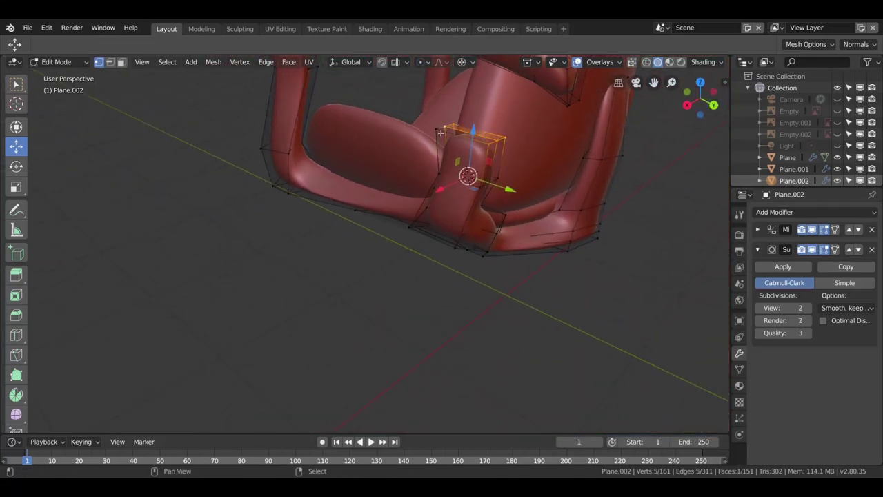
Step: Resize the new armrest face and raise it 0.0427 m along Z
{"action": "key", "text": "s"}
{"action": "left_click", "coordinate": [483, 141]}
{"action": "key", "text": "g"}
{"action": "key", "text": "z"}
{"action": "left_click", "coordinate": [510, 138]}
{"action": "mouse_move", "coordinate": [510, 138]}
{"action": "middle_mouse_down"}
{"action": "mouse_move", "coordinate": [550, 118]}
{"action": "mouse_move", "coordinate": [522, 207]}
{"action": "middle_mouse_up"}
Step: Orbit around the chair to check the raised armrest from front and behind
{"action": "scroll", "coordinate": [474, 232], "scroll_direction": "down", "scroll_amount": 3}
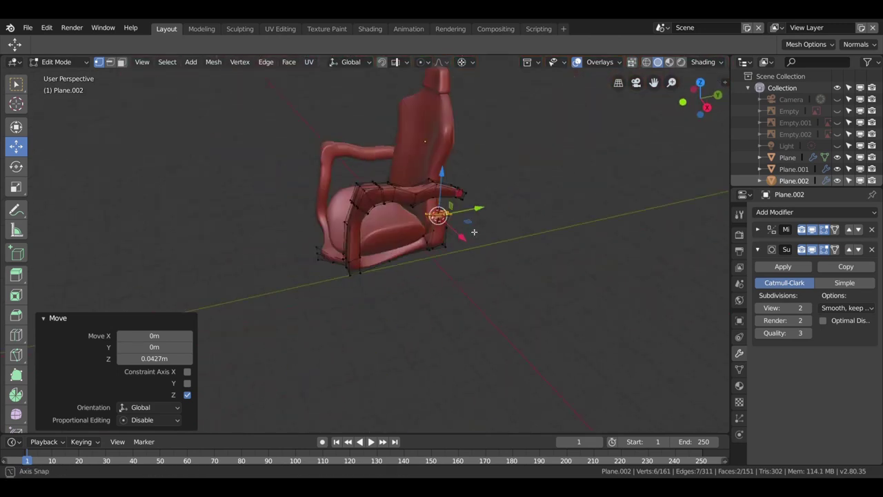
{"action": "middle_click_drag", "start_coordinate": [474, 231], "coordinate": [509, 222]}
{"action": "scroll", "coordinate": [502, 229], "scroll_direction": "down", "scroll_amount": 2}
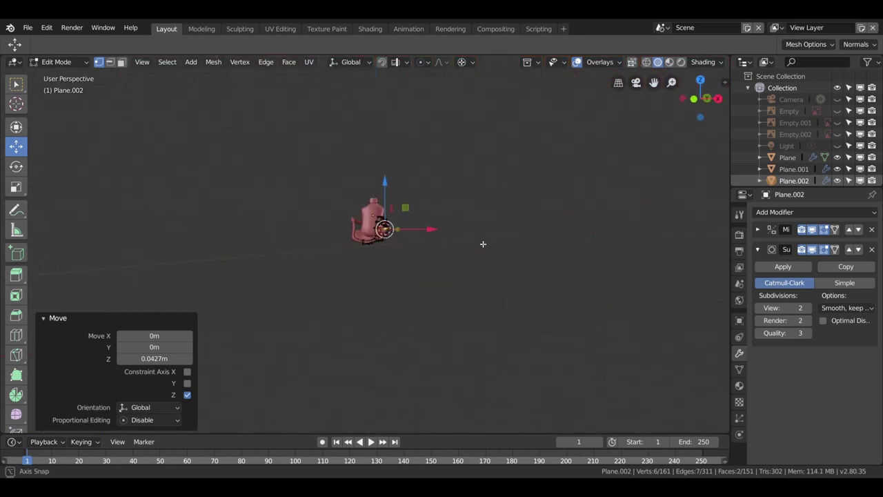
{"action": "scroll", "coordinate": [381, 252], "scroll_direction": "up", "scroll_amount": 10}
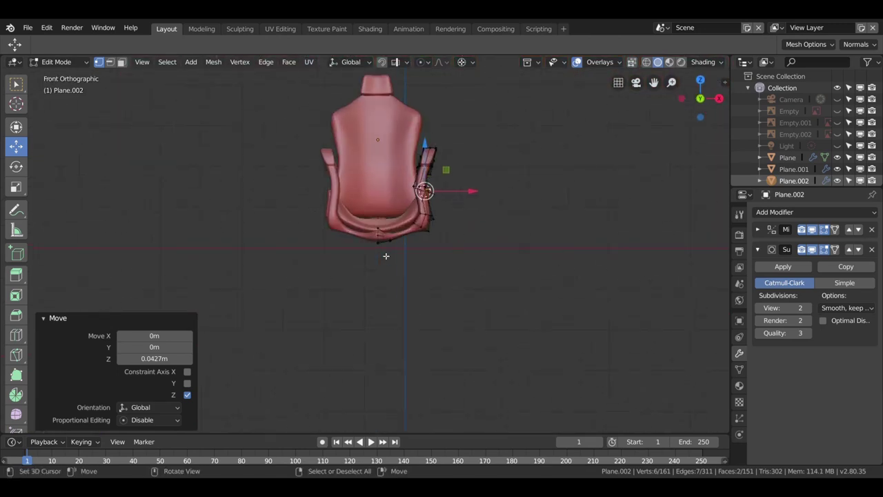
{"action": "mouse_move", "coordinate": [386, 252]}
{"action": "middle_mouse_down"}
{"action": "mouse_move", "coordinate": [452, 322]}
{"action": "mouse_move", "coordinate": [425, 300]}
{"action": "mouse_move", "coordinate": [502, 325]}
{"action": "middle_mouse_up"}
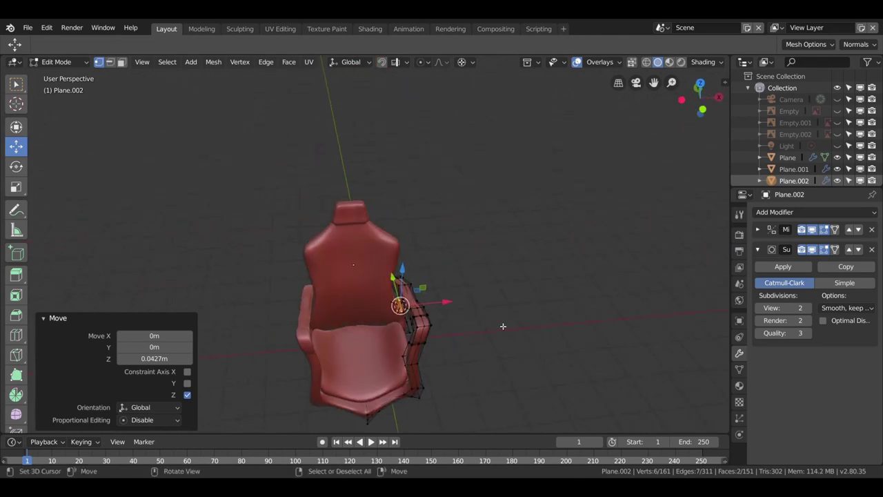
{"action": "middle_click_drag", "start_coordinate": [322, 303], "coordinate": [397, 291]}
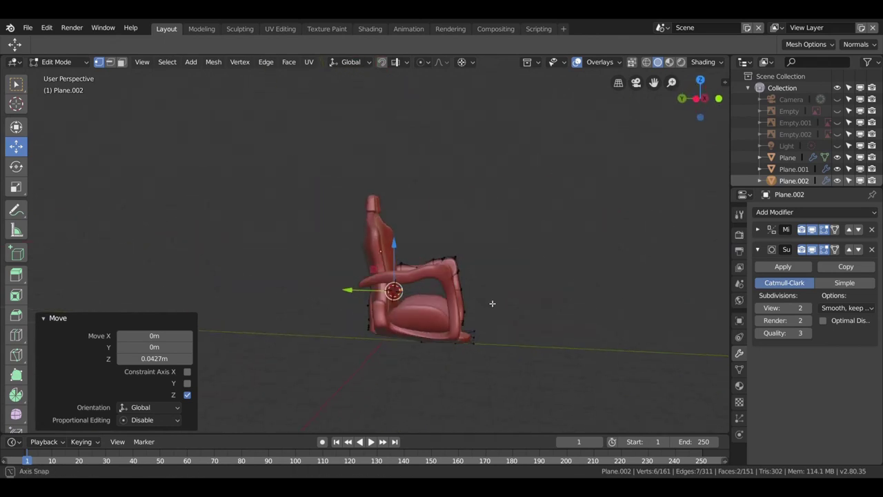
{"action": "middle_click_drag", "start_coordinate": [450, 305], "coordinate": [339, 307]}
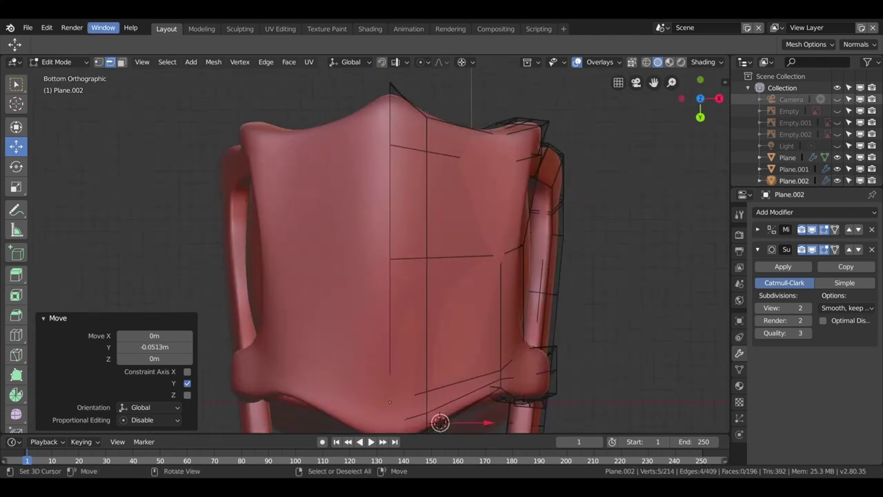
Step: Select the four faces under the seat and save the chair as silla3.blend
{"action": "key", "text": "l"}
{"action": "scroll", "coordinate": [401, 310], "scroll_direction": "down", "scroll_amount": 3}
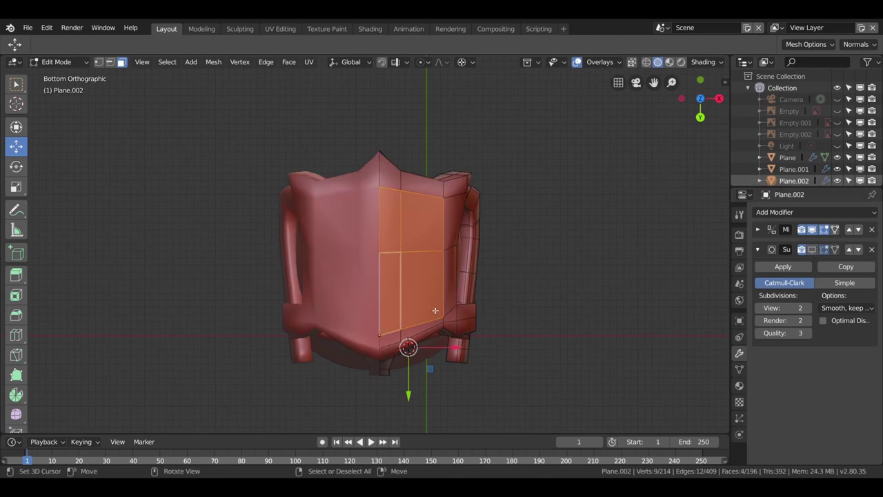
{"action": "left_click", "coordinate": [27, 28]}
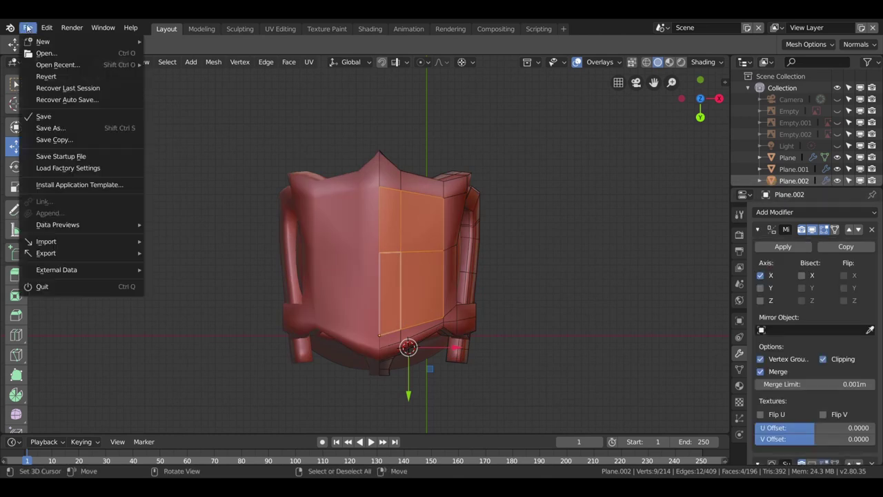
{"action": "left_click", "coordinate": [42, 127]}
{"action": "left_click", "coordinate": [872, 81]}
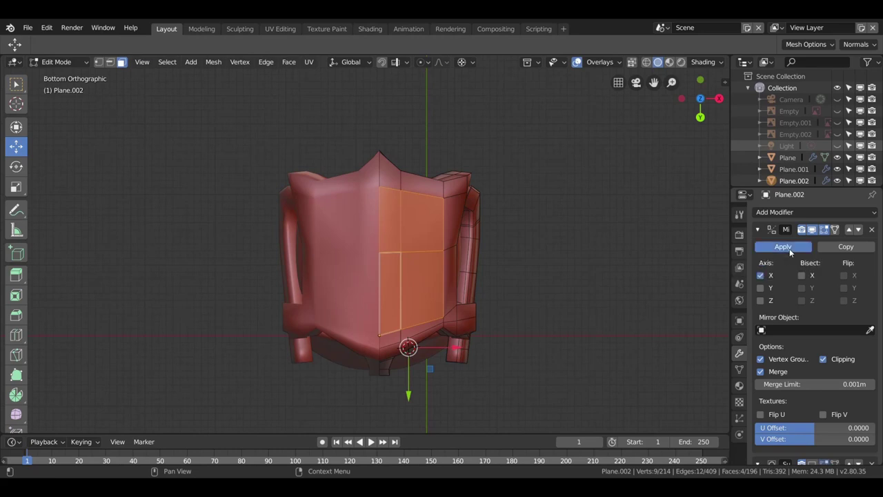
Step: Apply the mirror modifier permanently and return to mesh editing
{"action": "left_click", "coordinate": [787, 247]}
{"action": "key", "text": "Tab"}
{"action": "left_click", "coordinate": [758, 230]}
{"action": "mouse_move", "coordinate": [428, 262]}
{"action": "middle_mouse_down"}
{"action": "mouse_move", "coordinate": [398, 286]}
{"action": "mouse_move", "coordinate": [387, 227]}
{"action": "middle_mouse_up"}
{"action": "key", "text": "Tab"}
Step: Scale the under-seat faces to 0.678, discarding a trial circle reshape
{"action": "right_click", "coordinate": [366, 215]}
{"action": "left_click", "coordinate": [447, 226]}
{"action": "key", "text": "s"}
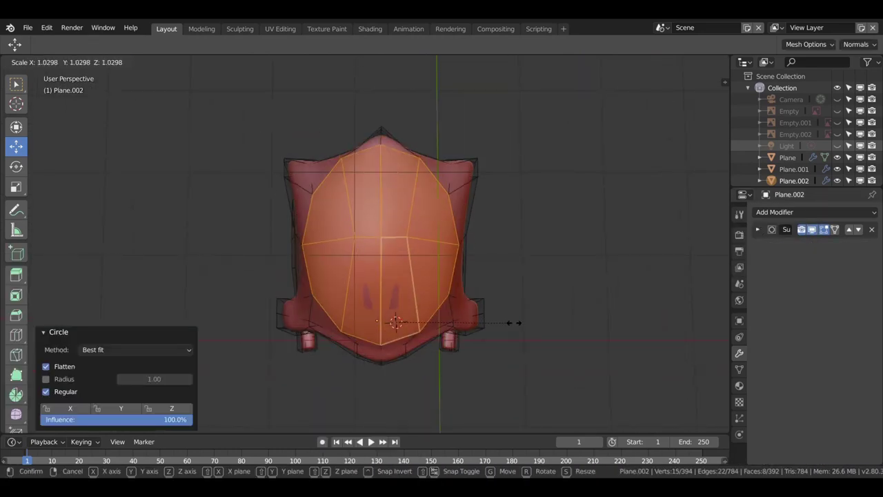
{"action": "key", "text": "Escape"}
{"action": "key", "text": "ctrl+z"}
{"action": "key", "text": "s"}
{"action": "left_click", "coordinate": [493, 315]}
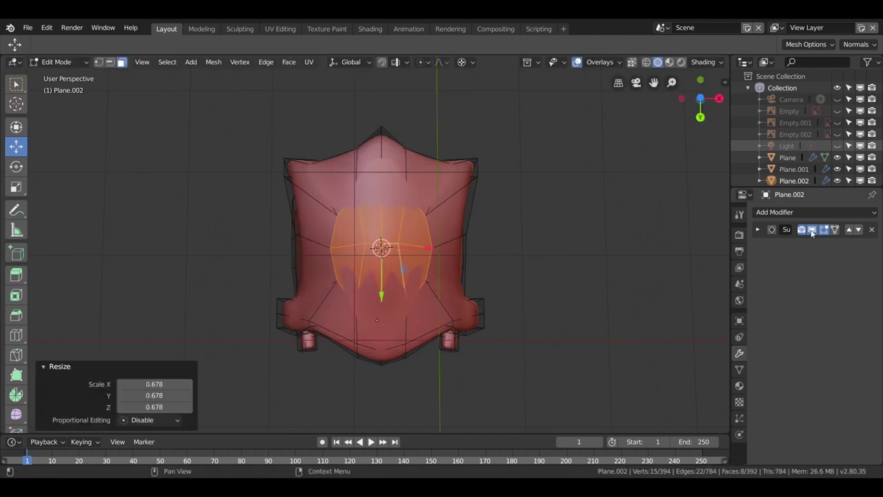
Step: Inset the selected faces under the seat
{"action": "middle_click_drag", "start_coordinate": [493, 315], "coordinate": [516, 242]}
{"action": "key", "text": "s"}
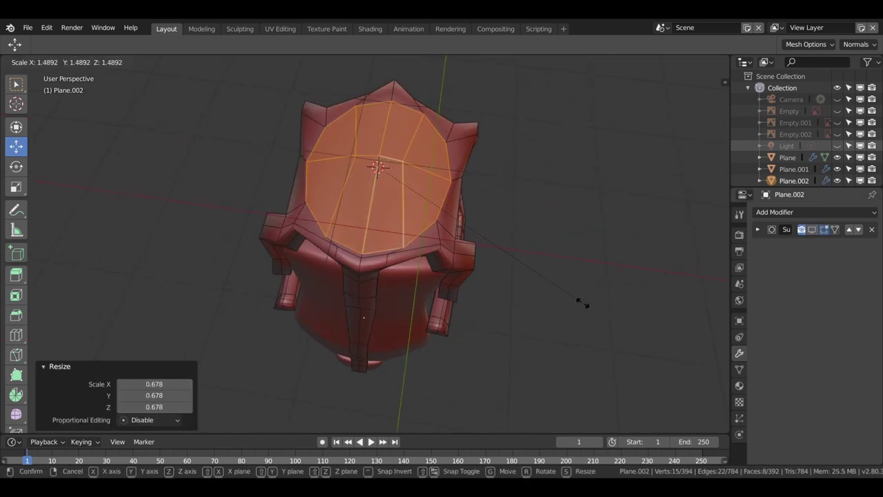
{"action": "key", "text": "Escape"}
{"action": "mouse_move", "coordinate": [582, 302]}
{"action": "middle_mouse_down"}
{"action": "mouse_move", "coordinate": [529, 199]}
{"action": "mouse_move", "coordinate": [463, 305]}
{"action": "middle_mouse_up"}
{"action": "key", "text": "i"}
{"action": "left_click", "coordinate": [434, 259]}
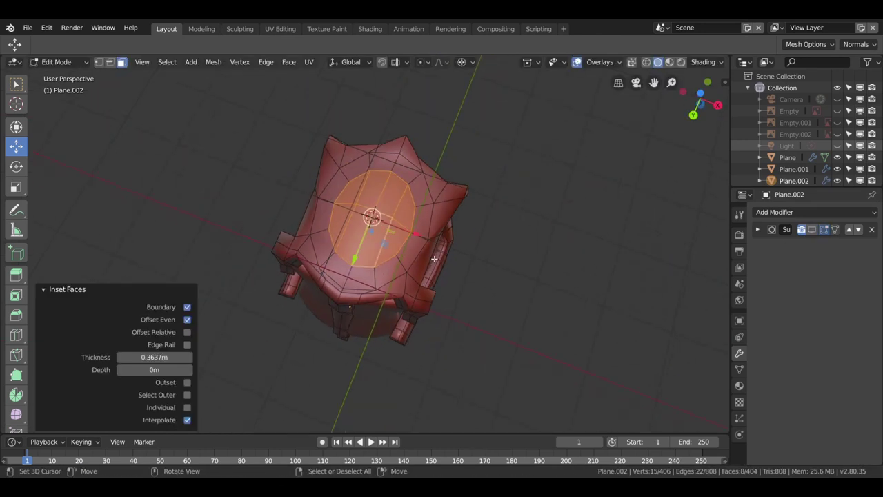
Step: Extrude the inset faces 0.128 m out from the seat
{"action": "middle_click_drag", "start_coordinate": [434, 259], "coordinate": [393, 207]}
{"action": "key", "text": "e"}
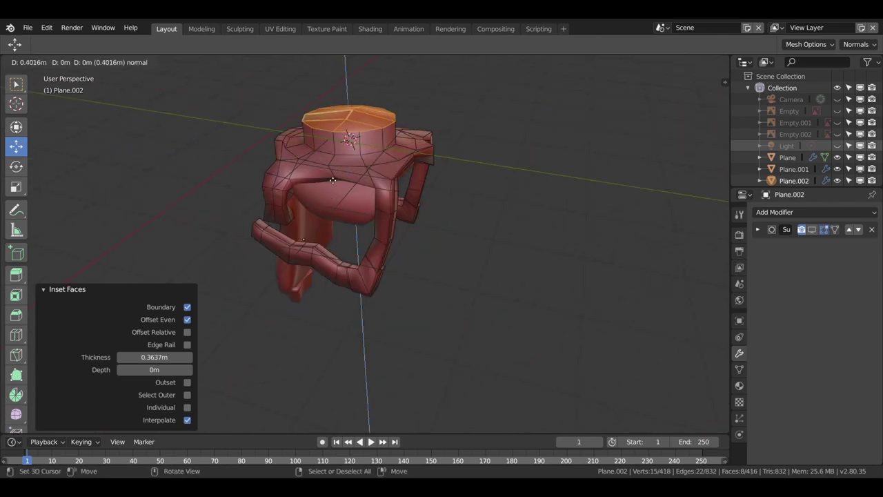
{"action": "left_click", "coordinate": [419, 221]}
{"action": "left_click", "coordinate": [485, 265]}
Step: Resize the extruded cap to 0.904 after undoing trial sizes
{"action": "key", "text": "s"}
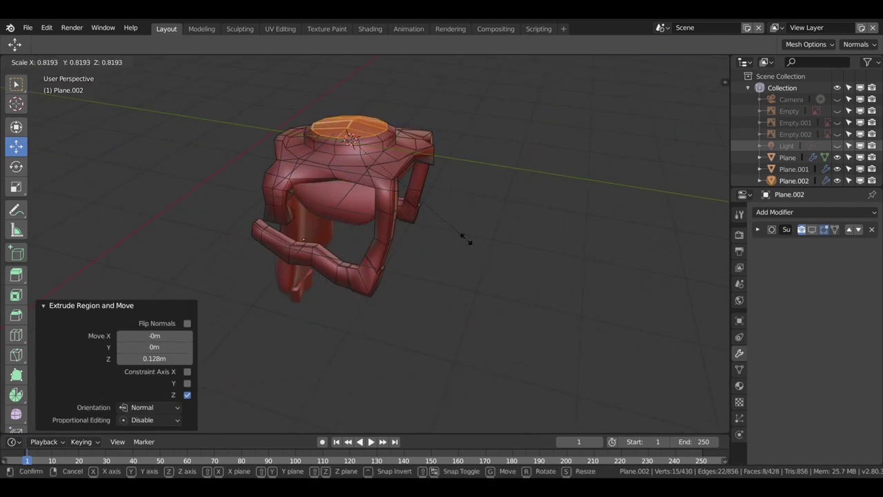
{"action": "left_click", "coordinate": [466, 234]}
{"action": "key", "text": "ctrl+z"}
{"action": "key", "text": "s"}
{"action": "left_click", "coordinate": [475, 253]}
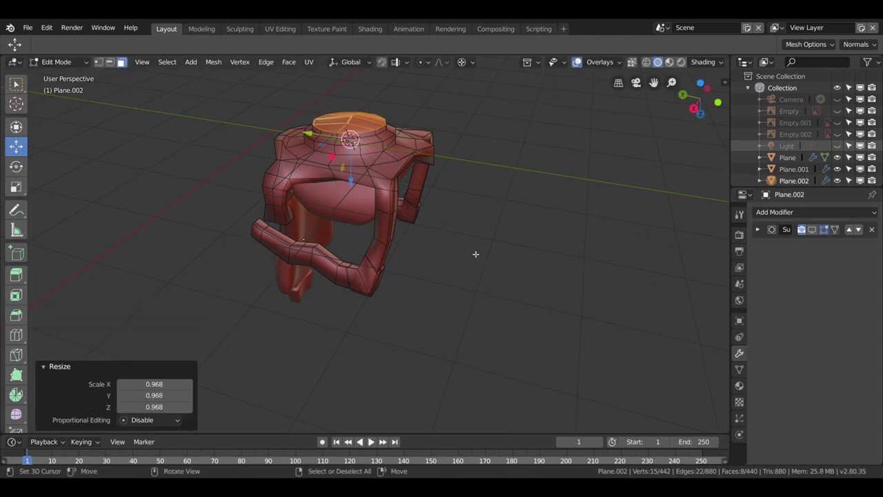
{"action": "key", "text": "ctrl+z"}
{"action": "key", "text": "s"}
{"action": "left_click", "coordinate": [478, 255]}
Step: Shrink the cap face further after inspecting the chair from below
{"action": "mouse_move", "coordinate": [479, 255]}
{"action": "middle_mouse_down"}
{"action": "mouse_move", "coordinate": [256, 271]}
{"action": "mouse_move", "coordinate": [372, 249]}
{"action": "middle_mouse_up"}
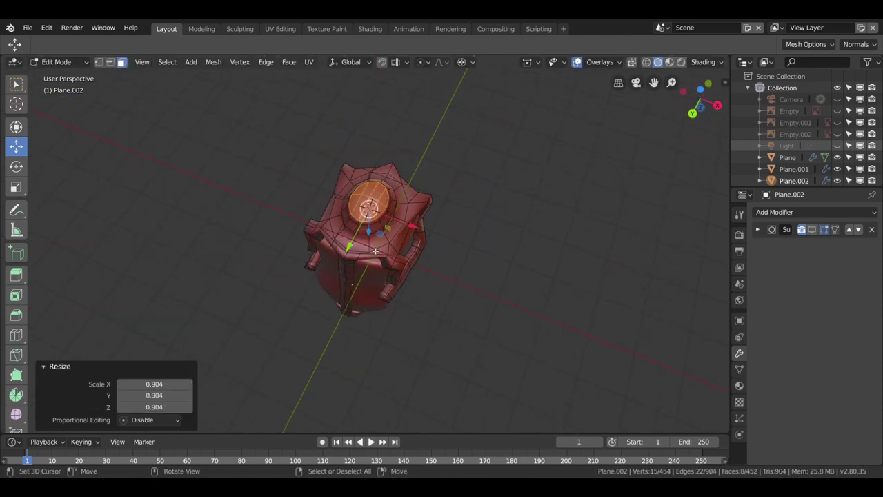
{"action": "middle_click_drag", "start_coordinate": [407, 214], "coordinate": [417, 309]}
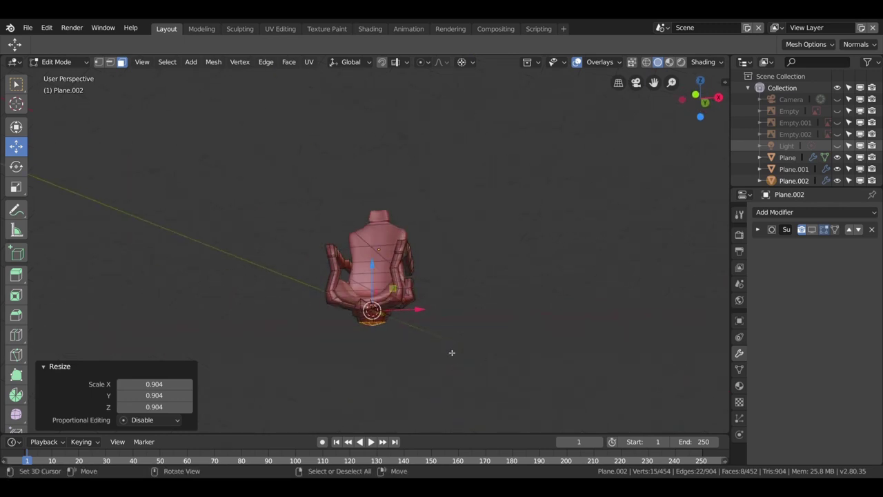
{"action": "mouse_move", "coordinate": [451, 352]}
{"action": "middle_mouse_down"}
{"action": "mouse_move", "coordinate": [460, 237]}
{"action": "mouse_move", "coordinate": [444, 148]}
{"action": "middle_mouse_up"}
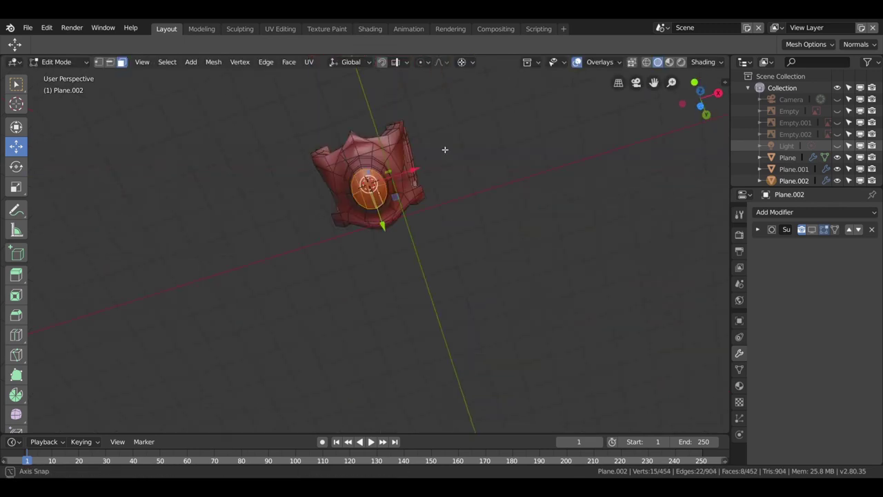
{"action": "scroll", "coordinate": [449, 290], "scroll_direction": "up", "scroll_amount": 3}
{"action": "key", "text": "s"}
{"action": "left_click", "coordinate": [450, 276]}
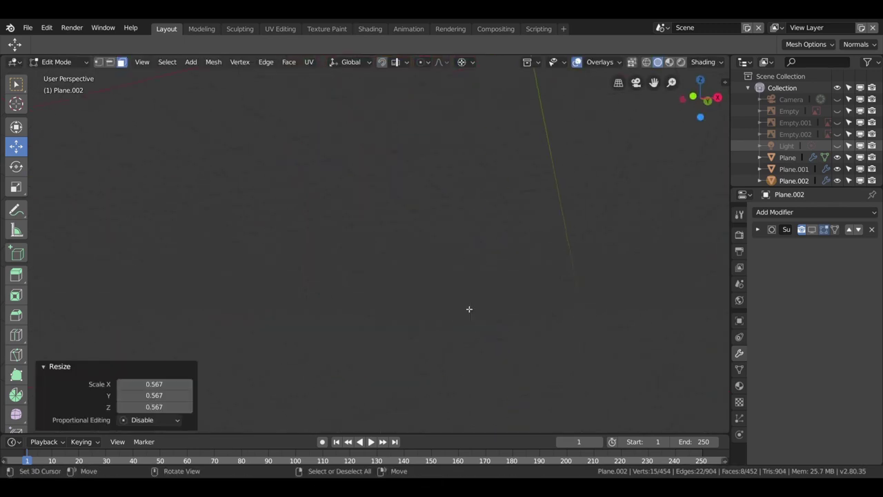
Step: Extrude a 1.01 m pedestal column and widen its end face to 1.553
{"action": "middle_click_drag", "start_coordinate": [469, 308], "coordinate": [477, 224]}
{"action": "key", "text": "e"}
{"action": "left_click", "coordinate": [479, 291]}
{"action": "mouse_move", "coordinate": [479, 291]}
{"action": "middle_mouse_down"}
{"action": "mouse_move", "coordinate": [507, 292]}
{"action": "mouse_move", "coordinate": [473, 221]}
{"action": "middle_mouse_up"}
{"action": "key", "text": "s"}
{"action": "left_click", "coordinate": [532, 323]}
Step: Extrude the end face 0.0902 m and lower the base face 0.152 m
{"action": "middle_click_drag", "start_coordinate": [532, 324], "coordinate": [538, 341]}
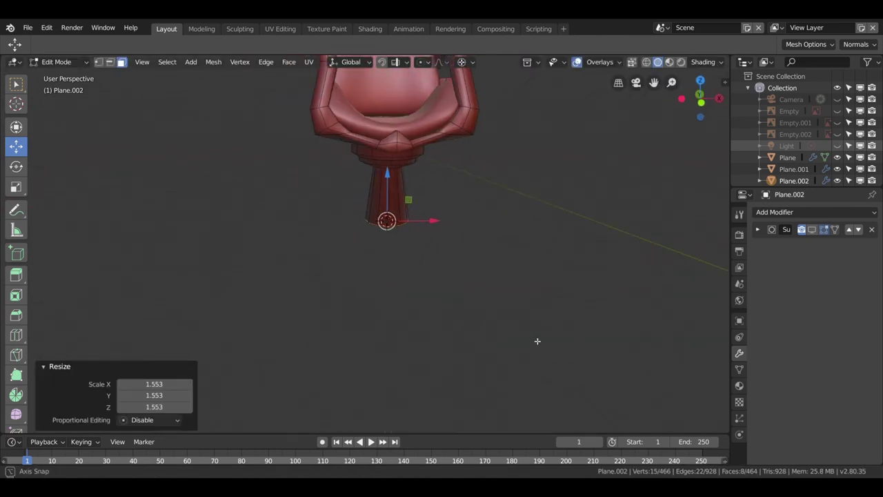
{"action": "left_click", "coordinate": [567, 351]}
{"action": "key", "text": "e"}
{"action": "left_click", "coordinate": [526, 312]}
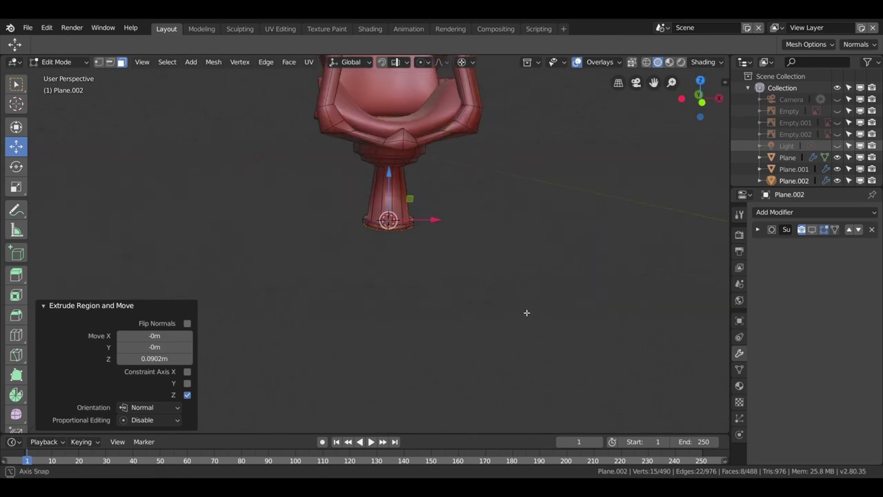
{"action": "key", "text": "g"}
{"action": "key", "text": "z"}
{"action": "left_click", "coordinate": [407, 255]}
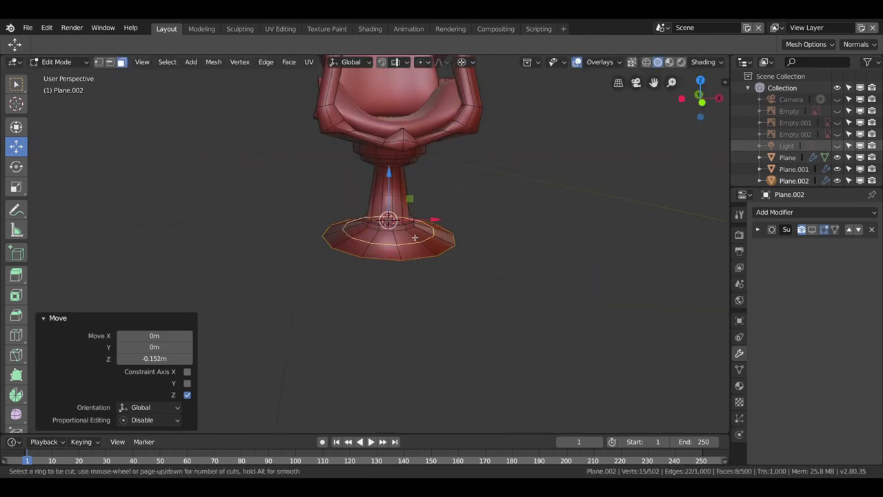
Step: Add an edge loop around the base at 0.765
{"action": "key", "text": "ctrl+r"}
{"action": "left_click", "coordinate": [409, 258]}
{"action": "left_click", "coordinate": [398, 238]}
{"action": "scroll", "coordinate": [414, 207], "scroll_direction": "up", "scroll_amount": 6}
Step: Add two edge loops near the top of the column, close to the seat
{"action": "key", "text": "ctrl+r"}
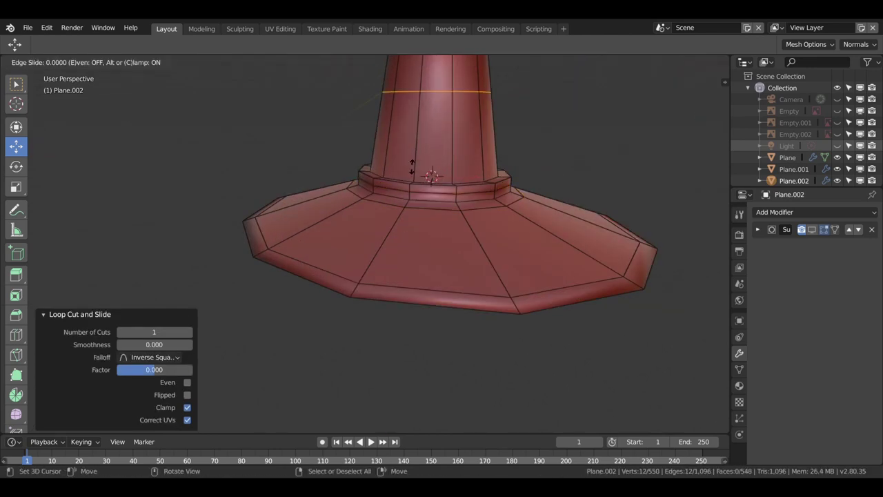
{"action": "left_click", "coordinate": [403, 103]}
{"action": "scroll", "coordinate": [403, 104], "scroll_direction": "down", "scroll_amount": 3}
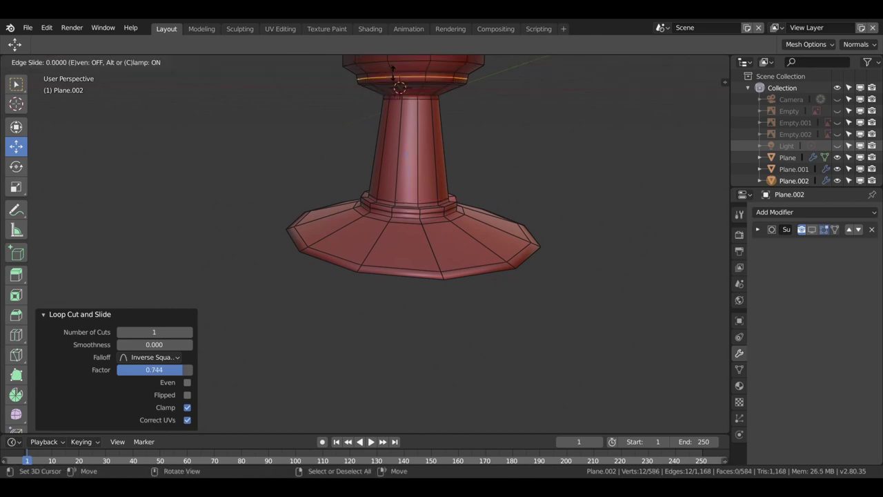
{"action": "left_click", "coordinate": [398, 87]}
{"action": "scroll", "coordinate": [428, 96], "scroll_direction": "up", "scroll_amount": 3}
{"action": "key", "text": "ctrl+r"}
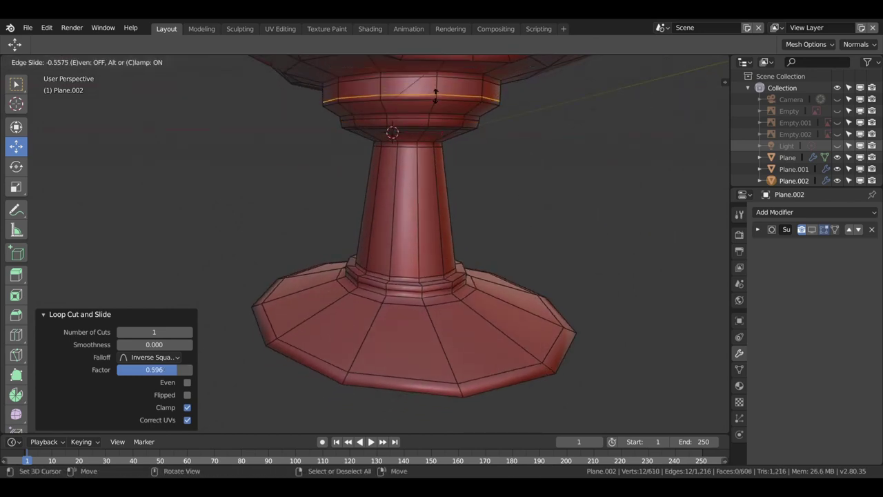
{"action": "left_click", "coordinate": [436, 96]}
{"action": "scroll", "coordinate": [435, 96], "scroll_direction": "down", "scroll_amount": 4}
Step: Move base rim edges, pulling one 0.165 m, and select the rim edge loop
{"action": "mouse_move", "coordinate": [414, 179]}
{"action": "middle_mouse_down"}
{"action": "mouse_move", "coordinate": [267, 276]}
{"action": "mouse_move", "coordinate": [387, 275]}
{"action": "middle_mouse_up"}
{"action": "left_click", "coordinate": [387, 275]}
{"action": "left_click_drag", "start_coordinate": [371, 234], "coordinate": [373, 238]}
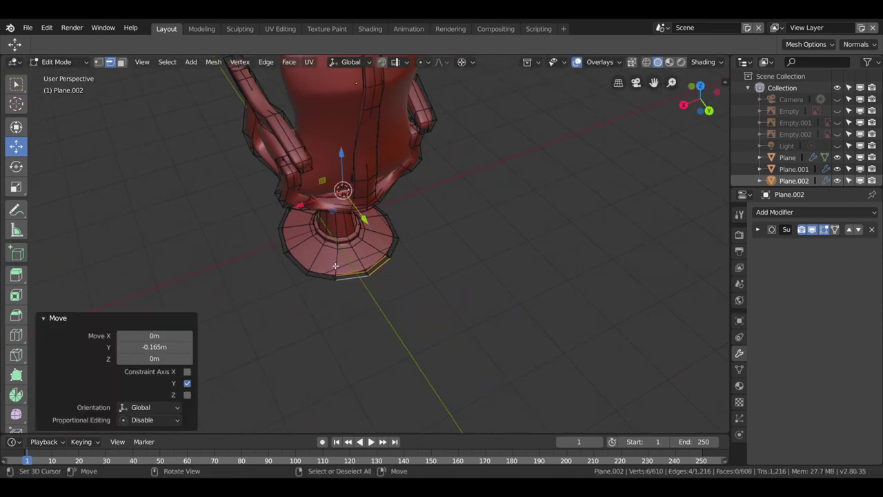
{"action": "middle_click_drag", "start_coordinate": [372, 238], "coordinate": [289, 328]}
{"action": "left_click", "coordinate": [289, 329]}
{"action": "left_click_drag", "start_coordinate": [389, 215], "coordinate": [390, 217]}
{"action": "mouse_move", "coordinate": [390, 217]}
{"action": "middle_mouse_down"}
{"action": "mouse_move", "coordinate": [473, 316]}
{"action": "mouse_move", "coordinate": [359, 292]}
{"action": "middle_mouse_up"}
{"action": "left_click", "coordinate": [376, 302]}
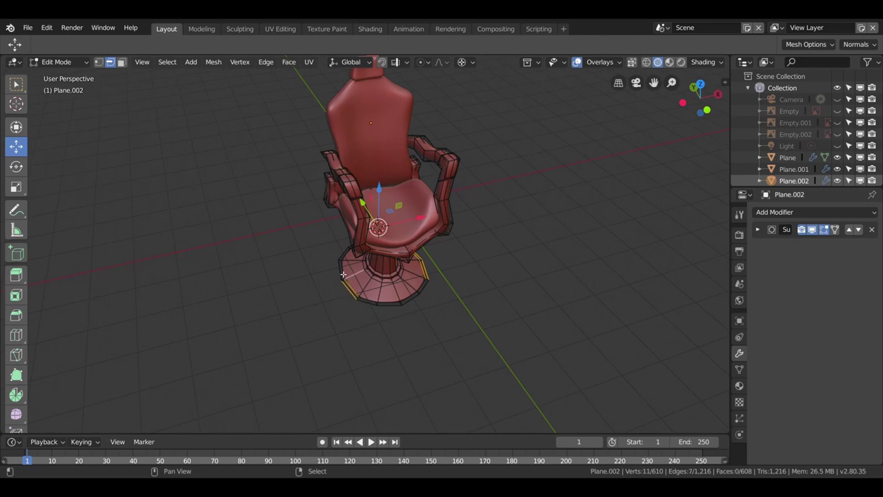
{"action": "left_click_drag", "start_coordinate": [390, 230], "coordinate": [391, 232]}
{"action": "mouse_move", "coordinate": [532, 286]}
{"action": "middle_mouse_down"}
{"action": "mouse_move", "coordinate": [483, 297]}
{"action": "mouse_move", "coordinate": [550, 220]}
{"action": "middle_mouse_up"}
Step: Scale the base rim up to 1.11 and review the chair in object mode
{"action": "key", "text": "s"}
{"action": "left_click", "coordinate": [445, 307]}
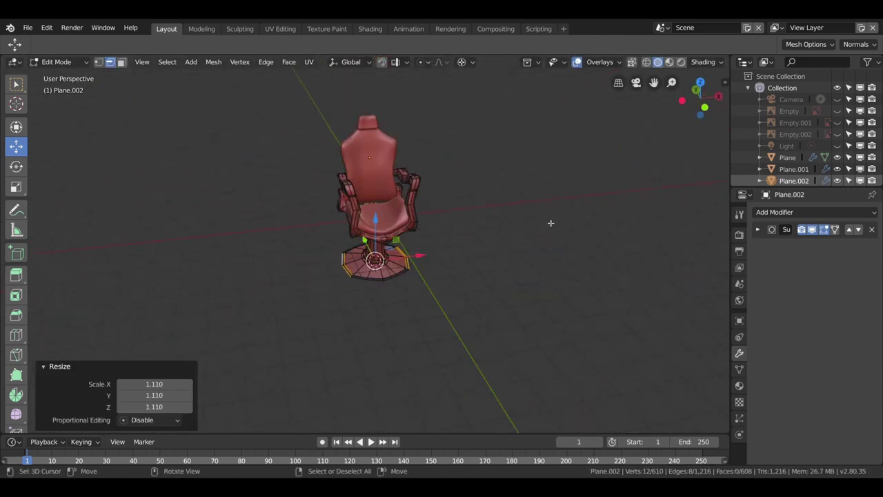
{"action": "key", "text": "Tab"}
{"action": "left_click", "coordinate": [480, 314]}
{"action": "mouse_move", "coordinate": [488, 304]}
{"action": "middle_mouse_down"}
{"action": "mouse_move", "coordinate": [436, 276]}
{"action": "mouse_move", "coordinate": [503, 314]}
{"action": "mouse_move", "coordinate": [457, 277]}
{"action": "mouse_move", "coordinate": [414, 288]}
{"action": "mouse_move", "coordinate": [115, 268]}
{"action": "mouse_move", "coordinate": [427, 207]}
{"action": "mouse_move", "coordinate": [404, 315]}
{"action": "middle_mouse_up"}
{"action": "scroll", "coordinate": [440, 184], "scroll_direction": "up", "scroll_amount": 3}
{"action": "key", "text": "Tab"}
Step: Add two centred edge loops across the armrest beside the backrest
{"action": "key", "text": "ctrl+r"}
{"action": "left_click", "coordinate": [331, 245]}
{"action": "right_click", "coordinate": [331, 246]}
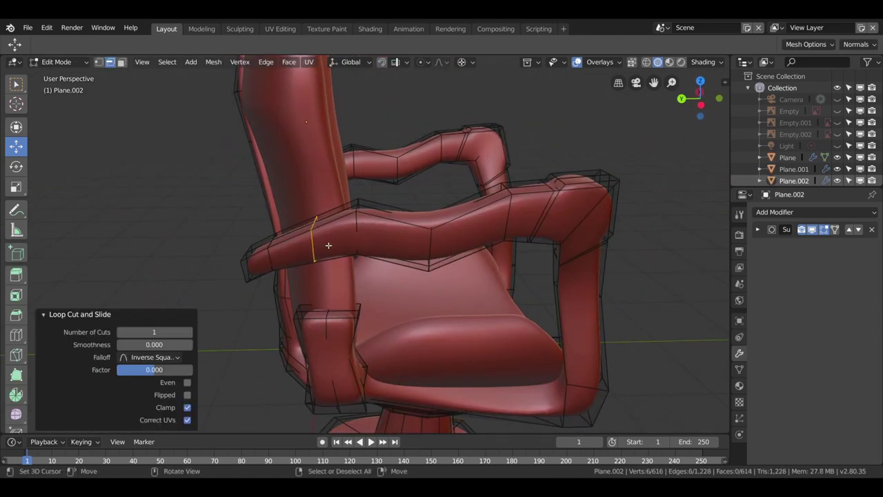
{"action": "mouse_move", "coordinate": [331, 246]}
{"action": "middle_mouse_down"}
{"action": "mouse_move", "coordinate": [379, 231]}
{"action": "mouse_move", "coordinate": [291, 227]}
{"action": "mouse_move", "coordinate": [351, 246]}
{"action": "mouse_move", "coordinate": [331, 207]}
{"action": "middle_mouse_up"}
{"action": "left_click", "coordinate": [379, 231]}
{"action": "right_click", "coordinate": [380, 231]}
Step: In face mode, select an armrest face, then inset and extrude it inward
{"action": "left_click", "coordinate": [121, 62]}
{"action": "left_click", "coordinate": [409, 238]}
{"action": "middle_click_drag", "start_coordinate": [409, 238], "coordinate": [413, 260]}
{"action": "left_click", "coordinate": [517, 388]}
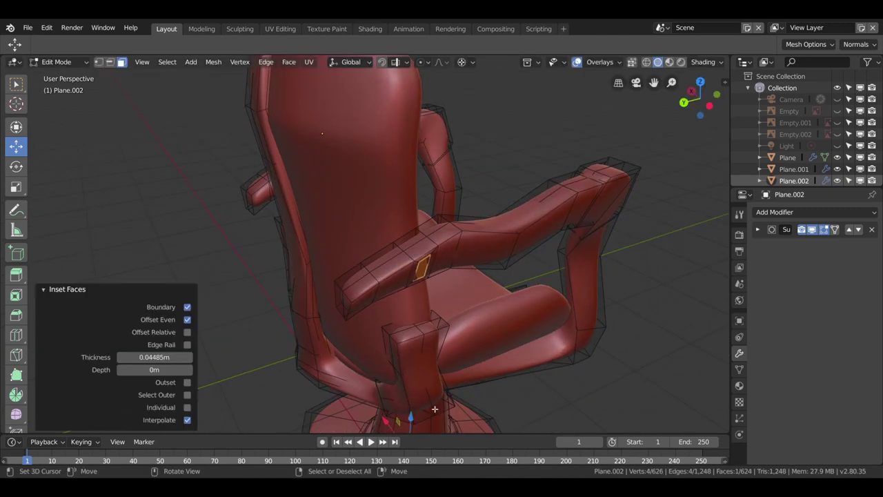
{"action": "key", "text": "e"}
{"action": "left_click", "coordinate": [428, 407]}
Step: Zoom in on the trial hole, select an edge beside it, then undo the hole
{"action": "middle_click_drag", "start_coordinate": [428, 407], "coordinate": [441, 221]}
{"action": "scroll", "coordinate": [444, 207], "scroll_direction": "up", "scroll_amount": 5}
{"action": "left_click", "coordinate": [422, 219]}
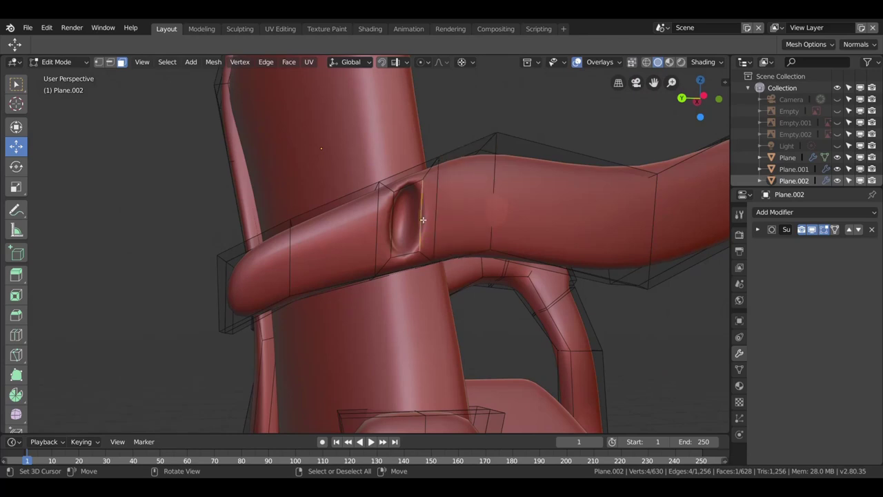
{"action": "key", "text": "ctrl+z"}
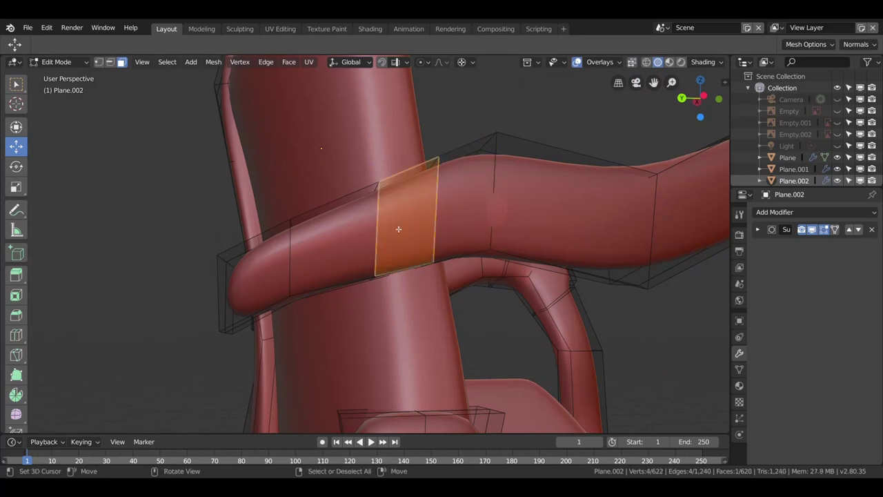
Step: Subdivide the armrest face into four and round it with LoopTools Circle
{"action": "right_click", "coordinate": [392, 232]}
{"action": "left_click", "coordinate": [389, 230]}
{"action": "right_click", "coordinate": [393, 234]}
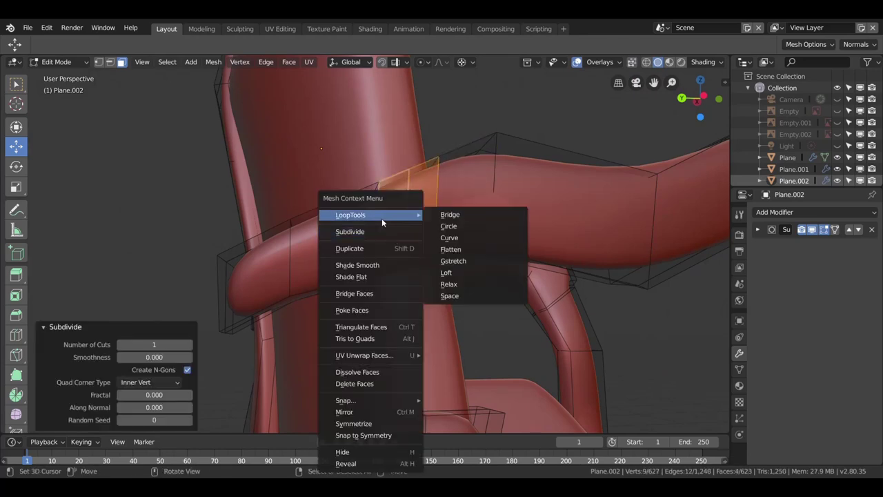
{"action": "left_click", "coordinate": [449, 226]}
{"action": "key", "text": "s"}
{"action": "left_click", "coordinate": [499, 317]}
Step: Scale the circular face down and inset it
{"action": "key", "text": "shift+s"}
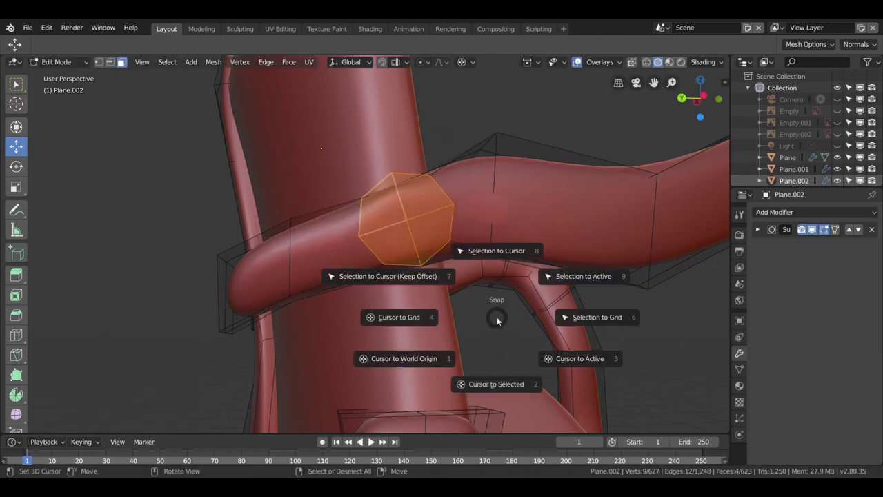
{"action": "key", "text": "Escape"}
{"action": "key", "text": "s"}
{"action": "left_click", "coordinate": [464, 303]}
{"action": "key", "text": "i"}
{"action": "left_click", "coordinate": [497, 343]}
Step: Try extruding the inset circle inward, then undo the inset and extrusion
{"action": "middle_click_drag", "start_coordinate": [496, 343], "coordinate": [475, 324]}
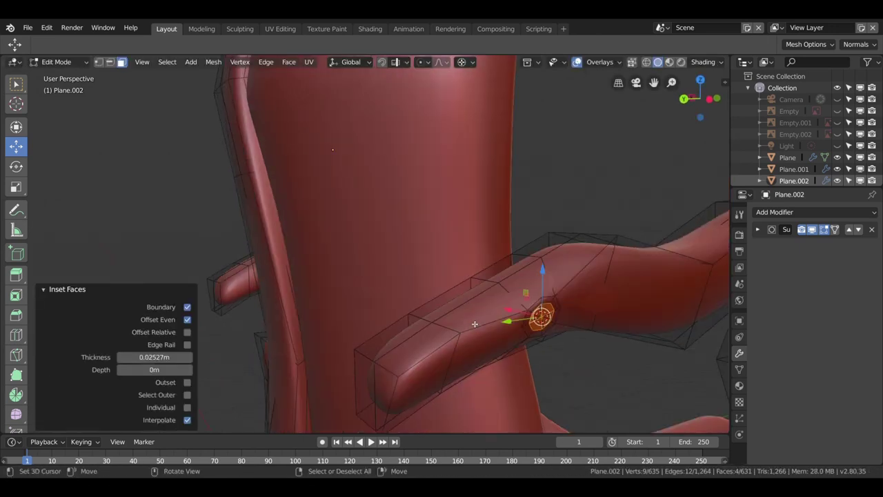
{"action": "left_click", "coordinate": [556, 373]}
{"action": "mouse_move", "coordinate": [555, 373]}
{"action": "middle_mouse_down"}
{"action": "mouse_move", "coordinate": [542, 339]}
{"action": "mouse_move", "coordinate": [537, 389]}
{"action": "middle_mouse_up"}
{"action": "key", "text": "ctrl+z"}
{"action": "key", "text": "ctrl+z"}
Step: Inset the face again, make it a circle, and scale it to 0.581
{"action": "key", "text": "i"}
{"action": "left_click", "coordinate": [483, 324]}
{"action": "middle_click_drag", "start_coordinate": [482, 325], "coordinate": [461, 220]}
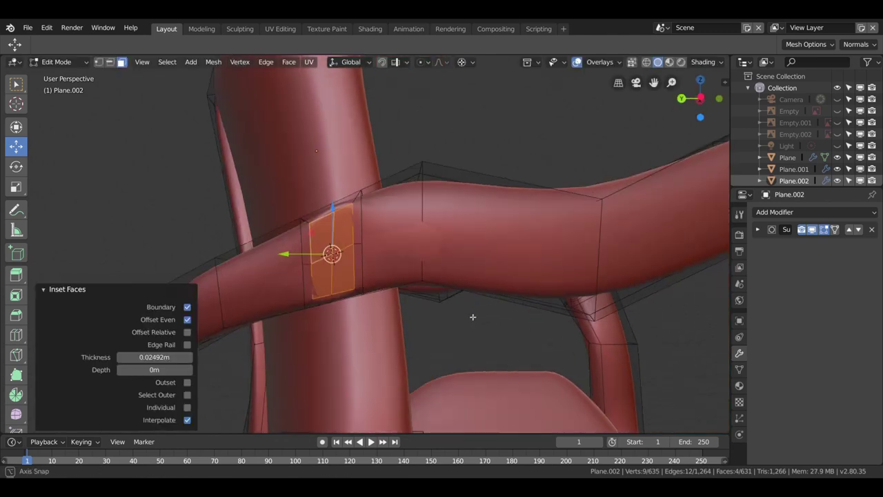
{"action": "right_click", "coordinate": [461, 220]}
{"action": "left_click", "coordinate": [524, 231]}
{"action": "key", "text": "s"}
{"action": "left_click", "coordinate": [430, 290]}
Step: Rotate the circular face 27°
{"action": "key", "text": "shift+s"}
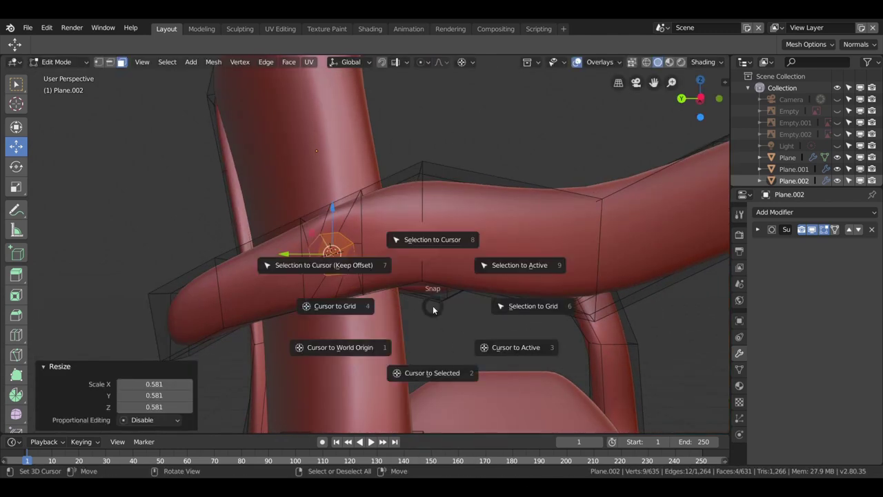
{"action": "key", "text": "r"}
{"action": "left_click", "coordinate": [463, 375]}
{"action": "mouse_move", "coordinate": [463, 375]}
{"action": "middle_mouse_down"}
{"action": "mouse_move", "coordinate": [574, 362]}
{"action": "mouse_move", "coordinate": [534, 351]}
{"action": "mouse_move", "coordinate": [491, 275]}
{"action": "middle_mouse_up"}
Step: Inset the circular face and extrude it inward to form a hole
{"action": "key", "text": "i"}
{"action": "left_click", "coordinate": [578, 366]}
{"action": "key", "text": "e"}
{"action": "left_click", "coordinate": [552, 359]}
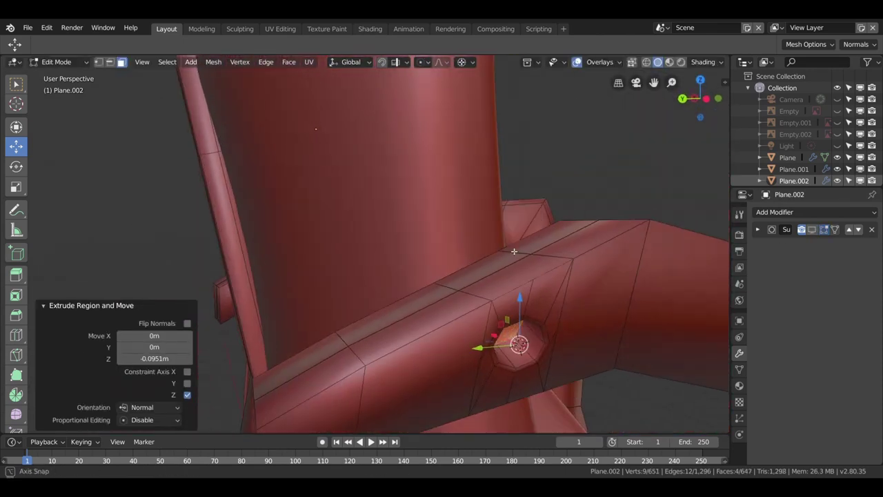
Step: Select a face on top of the armrest and toggle edit mode to inspect the hole
{"action": "left_click", "coordinate": [492, 276]}
{"action": "scroll", "coordinate": [469, 304], "scroll_direction": "down", "scroll_amount": 5}
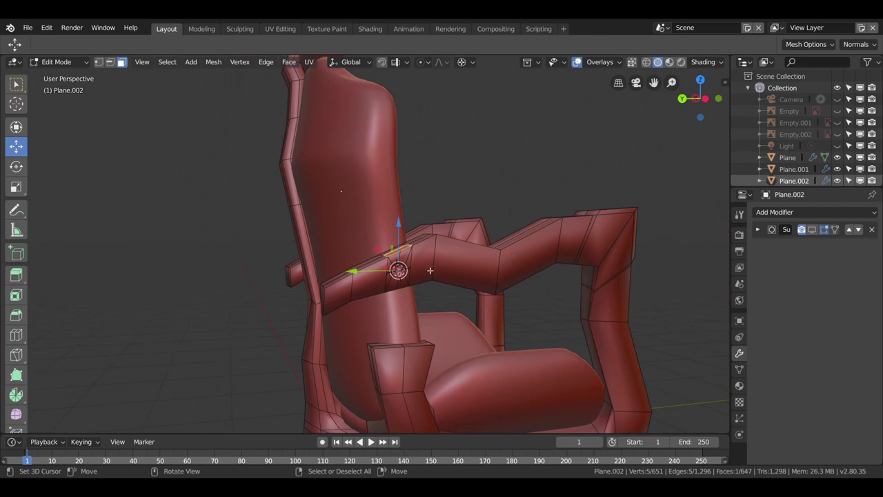
{"action": "scroll", "coordinate": [430, 270], "scroll_direction": "up", "scroll_amount": 3}
{"action": "key", "text": "Tab"}
{"action": "key", "text": "Tab"}
{"action": "scroll", "coordinate": [503, 289], "scroll_direction": "up", "scroll_amount": 2}
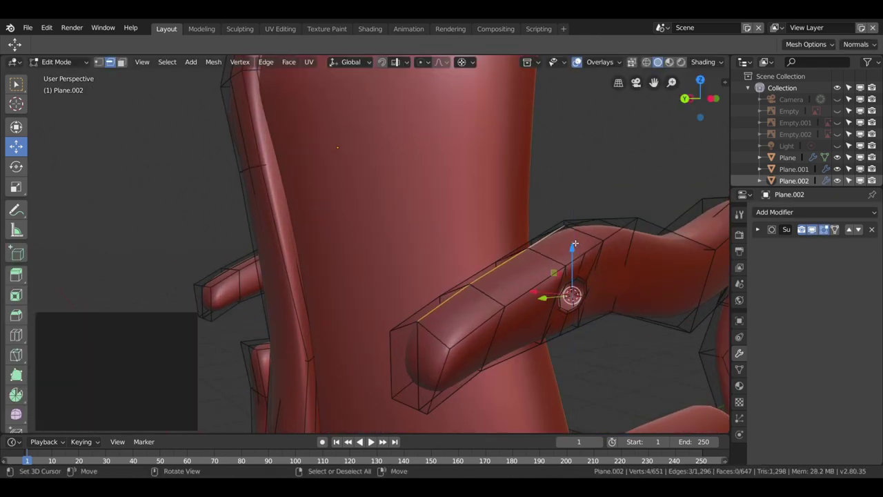
Step: Move a single edge along the armrest on the X axis
{"action": "middle_click_drag", "start_coordinate": [547, 262], "coordinate": [608, 288]}
{"action": "left_click", "coordinate": [608, 288]}
{"action": "key", "text": "g"}
{"action": "key", "text": "x"}
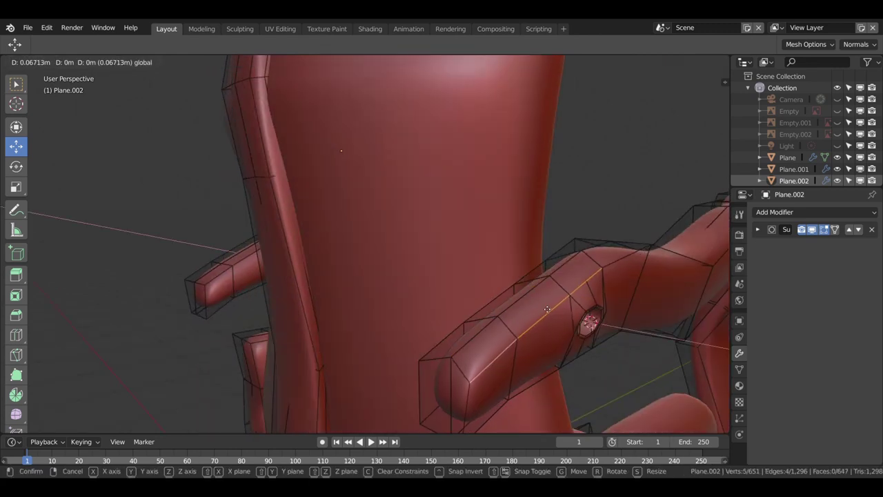
{"action": "left_click", "coordinate": [584, 320]}
Step: Select the octagonal loop around the hole and reposition the rim
{"action": "mouse_move", "coordinate": [584, 320]}
{"action": "middle_mouse_down"}
{"action": "mouse_move", "coordinate": [621, 300]}
{"action": "mouse_move", "coordinate": [548, 320]}
{"action": "mouse_move", "coordinate": [568, 306]}
{"action": "mouse_move", "coordinate": [497, 286]}
{"action": "mouse_move", "coordinate": [532, 311]}
{"action": "middle_mouse_up"}
{"action": "left_click", "coordinate": [533, 306], "text": "alt"}
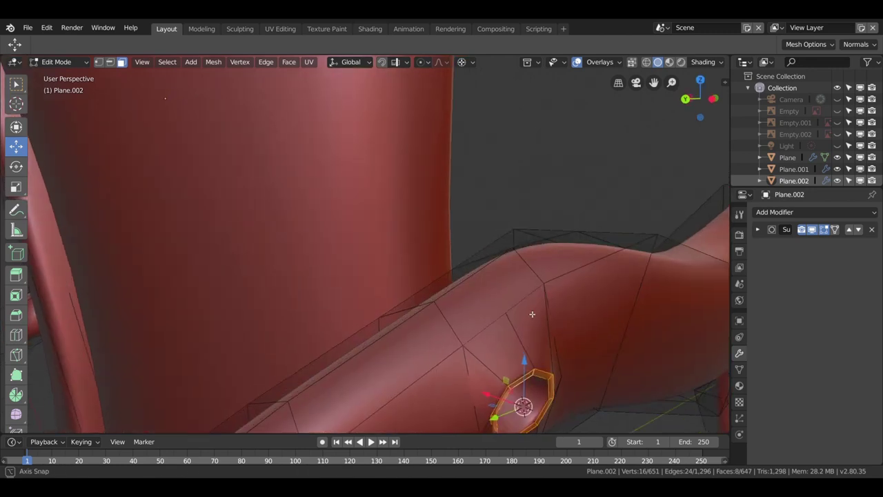
{"action": "key", "text": "g"}
{"action": "left_click", "coordinate": [477, 384]}
{"action": "mouse_move", "coordinate": [477, 384]}
{"action": "middle_mouse_down"}
{"action": "mouse_move", "coordinate": [361, 341]}
{"action": "mouse_move", "coordinate": [300, 201]}
{"action": "mouse_move", "coordinate": [449, 301]}
{"action": "mouse_move", "coordinate": [483, 297]}
{"action": "mouse_move", "coordinate": [439, 291]}
{"action": "middle_mouse_up"}
Step: Grow the selection around the hole, push it inward to deepen the recess, and check it
{"action": "key", "text": "ctrl+KP_Add"}
{"action": "key", "text": "g"}
{"action": "left_click", "coordinate": [457, 310]}
{"action": "key", "text": "Tab"}
{"action": "key", "text": "Tab"}
{"action": "left_click", "coordinate": [358, 236]}
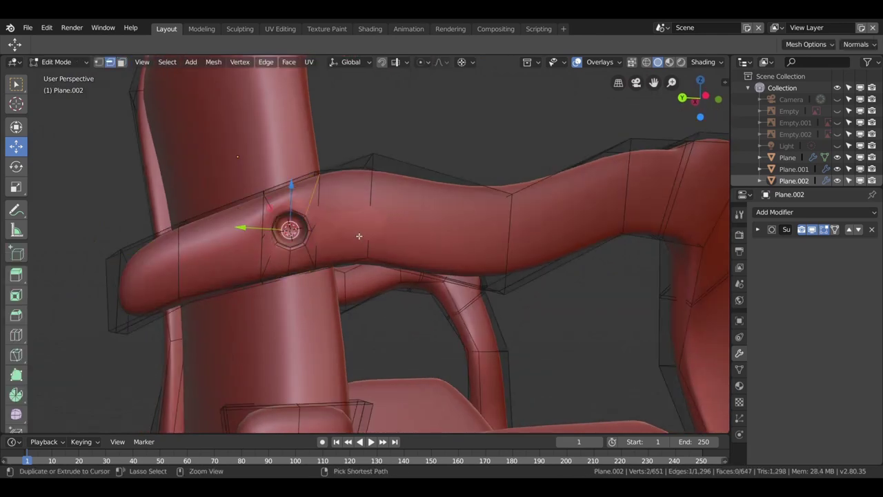
Step: Reposition the edge ring near the backrest, finishing with a -0.0222 m Y shift
{"action": "middle_click_drag", "start_coordinate": [334, 229], "coordinate": [195, 90]}
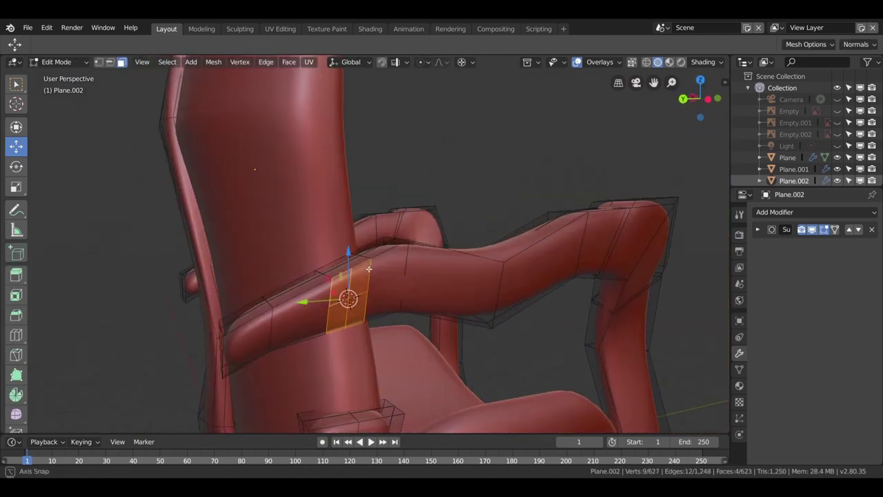
{"action": "key", "text": "g"}
{"action": "left_click", "coordinate": [337, 249]}
{"action": "mouse_move", "coordinate": [337, 249]}
{"action": "middle_mouse_down"}
{"action": "mouse_move", "coordinate": [336, 159]}
{"action": "mouse_move", "coordinate": [390, 146]}
{"action": "middle_mouse_up"}
{"action": "key", "text": "g"}
{"action": "left_click", "coordinate": [336, 160]}
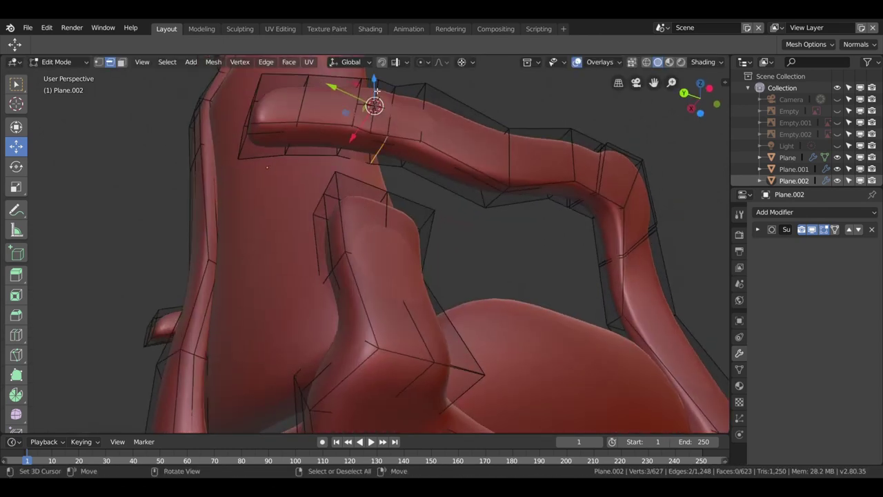
{"action": "key", "text": "g"}
{"action": "key", "text": "y"}
{"action": "left_click", "coordinate": [376, 92]}
{"action": "mouse_move", "coordinate": [376, 91]}
{"action": "middle_mouse_down"}
{"action": "mouse_move", "coordinate": [384, 192]}
{"action": "mouse_move", "coordinate": [341, 239]}
{"action": "middle_mouse_up"}
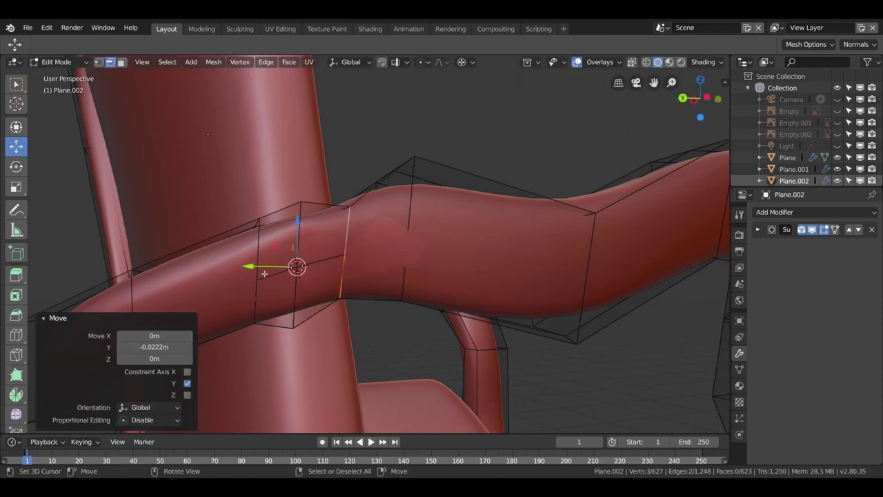
Step: Slide the edge ring, clear the selection, and try then undo an inset
{"action": "key", "text": "g"}
{"action": "left_click", "coordinate": [301, 242]}
{"action": "key", "text": "alt+a"}
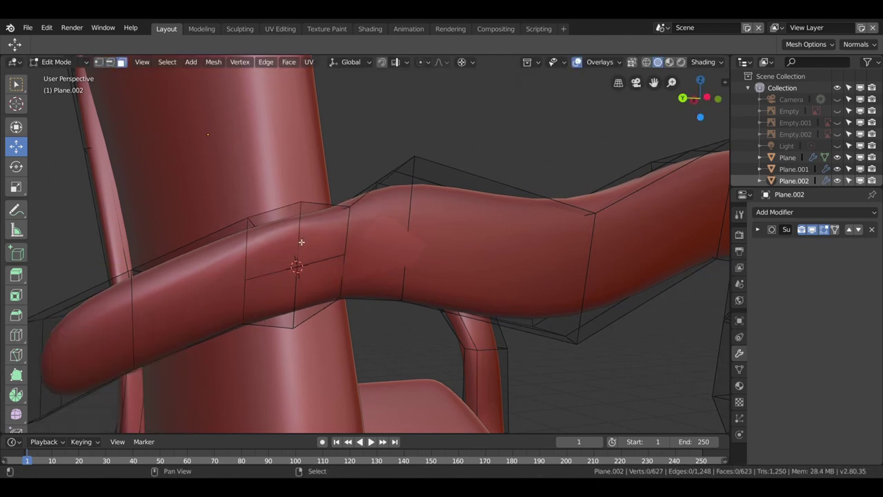
{"action": "key", "text": "i"}
{"action": "left_click", "coordinate": [406, 357]}
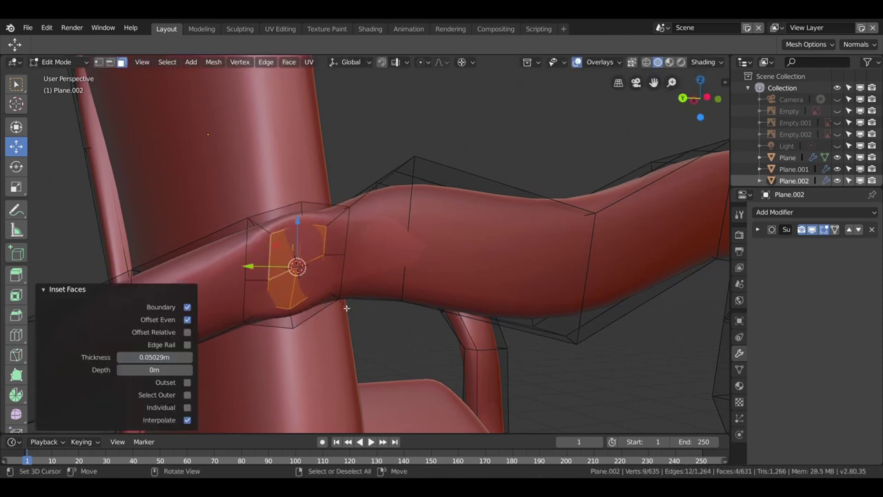
{"action": "key", "text": "ctrl+z"}
Step: Make a knife cut across the armrest face and merge the selected vertices
{"action": "left_click_drag", "start_coordinate": [263, 267], "coordinate": [310, 289]}
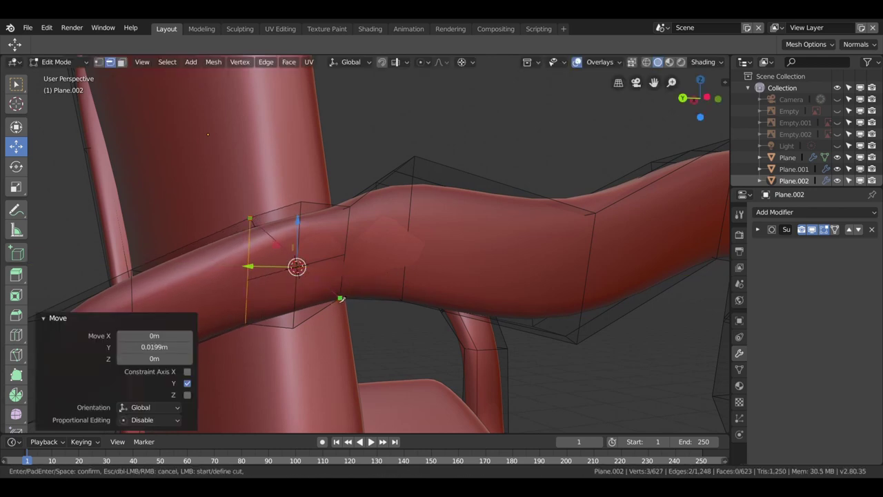
{"action": "left_click", "coordinate": [340, 298]}
{"action": "key", "text": "Return"}
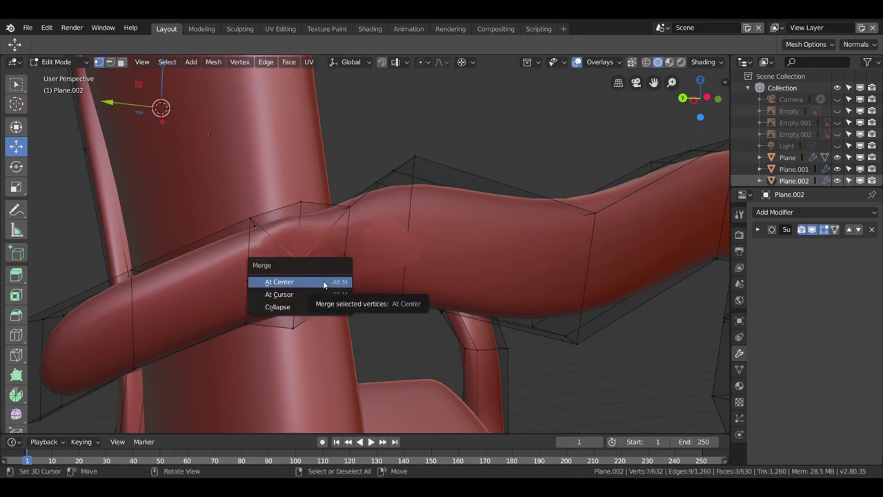
{"action": "left_click", "coordinate": [297, 306]}
Step: Collapse the vertices into one, bevel around it, and select a single vertex
{"action": "mouse_move", "coordinate": [304, 298]}
{"action": "middle_mouse_down", "text": "shift"}
{"action": "mouse_move", "coordinate": [280, 282]}
{"action": "mouse_move", "coordinate": [221, 272]}
{"action": "mouse_move", "coordinate": [268, 273]}
{"action": "middle_mouse_up", "text": "shift"}
{"action": "left_click", "coordinate": [241, 263]}
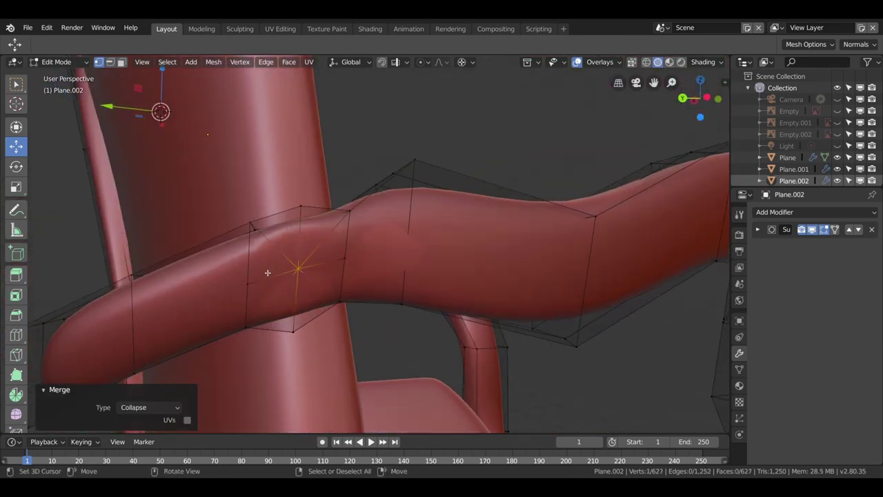
{"action": "left_click", "coordinate": [325, 314]}
{"action": "mouse_move", "coordinate": [325, 313]}
{"action": "middle_mouse_down"}
{"action": "mouse_move", "coordinate": [372, 296]}
{"action": "mouse_move", "coordinate": [403, 304]}
{"action": "mouse_move", "coordinate": [362, 298]}
{"action": "middle_mouse_up"}
{"action": "left_click", "coordinate": [394, 299]}
Step: Try sliding the selected edge, then undo it
{"action": "left_click_drag", "start_coordinate": [208, 190], "coordinate": [208, 185]}
{"action": "mouse_move", "coordinate": [208, 185]}
{"action": "middle_mouse_down"}
{"action": "mouse_move", "coordinate": [278, 294]}
{"action": "mouse_move", "coordinate": [401, 298]}
{"action": "middle_mouse_up"}
{"action": "key", "text": "g"}
{"action": "key", "text": "g"}
{"action": "left_click", "coordinate": [278, 294]}
{"action": "key", "text": "ctrl+z"}
Step: Inset the socket face and extrude it inward to form the hole
{"action": "left_click", "coordinate": [405, 290]}
{"action": "key", "text": "i"}
{"action": "left_click", "coordinate": [483, 331]}
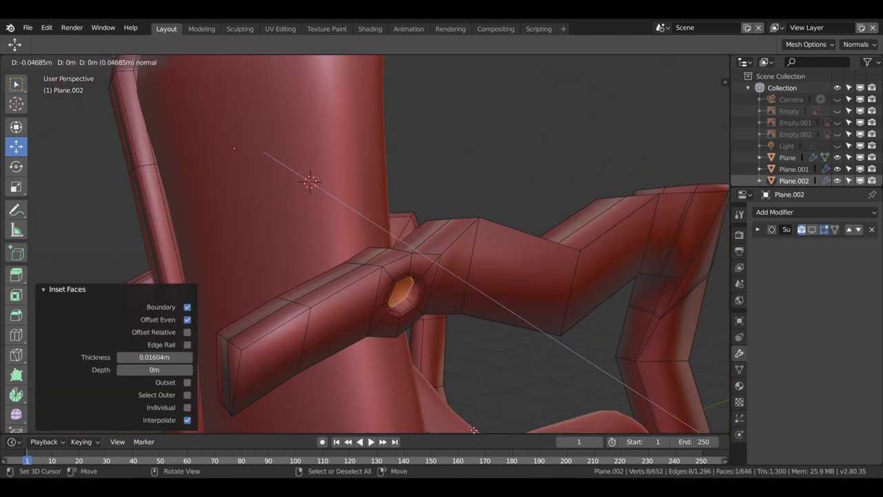
{"action": "key", "text": "e"}
{"action": "left_click", "coordinate": [552, 317]}
{"action": "key", "text": "Tab"}
{"action": "mouse_move", "coordinate": [586, 304]}
{"action": "middle_mouse_down"}
{"action": "mouse_move", "coordinate": [558, 311]}
{"action": "mouse_move", "coordinate": [618, 313]}
{"action": "mouse_move", "coordinate": [457, 295]}
{"action": "mouse_move", "coordinate": [482, 217]}
{"action": "middle_mouse_up"}
{"action": "key", "text": "Tab"}
Step: Add a second face to the selection and move the selection along X
{"action": "left_click", "coordinate": [456, 296], "text": "shift"}
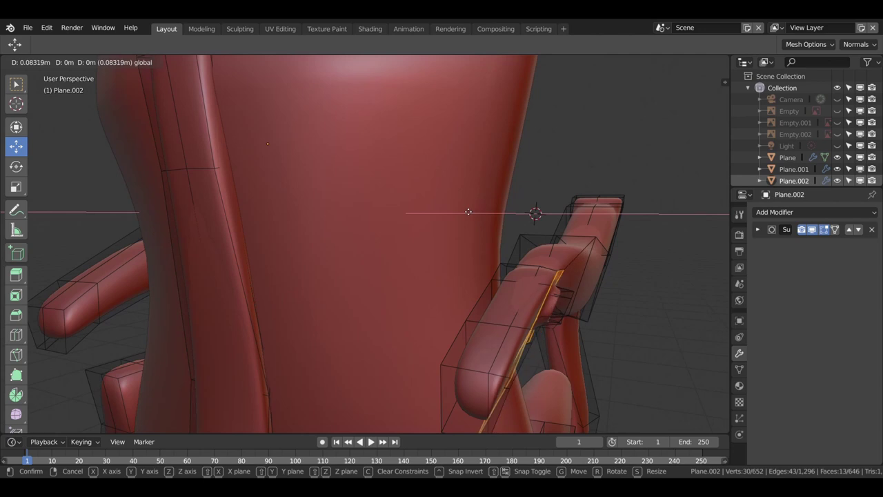
{"action": "left_click", "coordinate": [486, 212]}
{"action": "middle_click_drag", "start_coordinate": [486, 211], "coordinate": [441, 172]}
{"action": "left_click", "coordinate": [119, 62]}
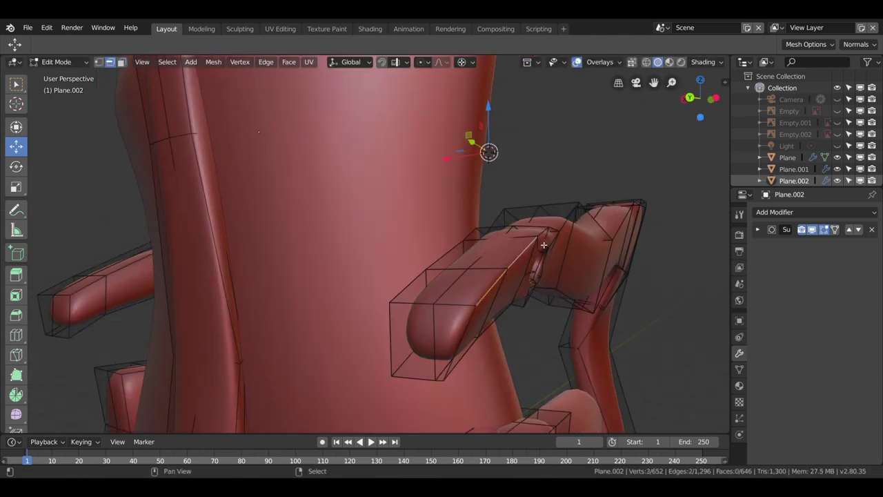
{"action": "mouse_move", "coordinate": [544, 245]}
{"action": "middle_mouse_down"}
{"action": "mouse_move", "coordinate": [536, 296]}
{"action": "mouse_move", "coordinate": [562, 263]}
{"action": "mouse_move", "coordinate": [544, 306]}
{"action": "mouse_move", "coordinate": [428, 351]}
{"action": "mouse_move", "coordinate": [155, 89]}
{"action": "middle_mouse_up"}
{"action": "key", "text": "g"}
{"action": "key", "text": "x"}
{"action": "left_click", "coordinate": [489, 292]}
Step: Select the face loops around the armrest and grab them into place
{"action": "left_click", "coordinate": [380, 335], "text": "alt"}
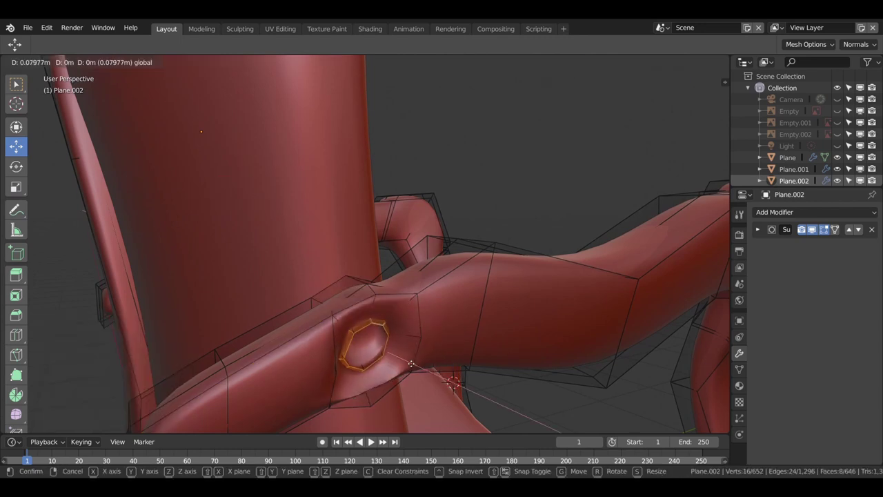
{"action": "left_click", "coordinate": [434, 364]}
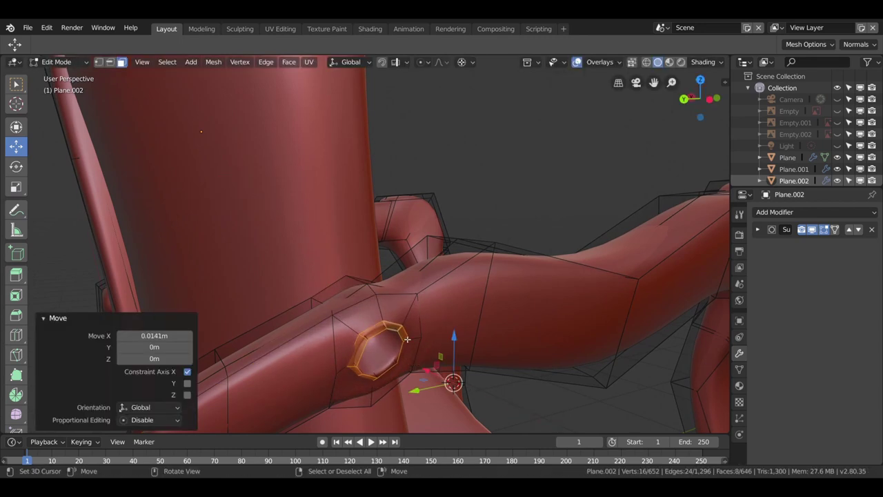
{"action": "left_click", "coordinate": [348, 296], "text": "alt"}
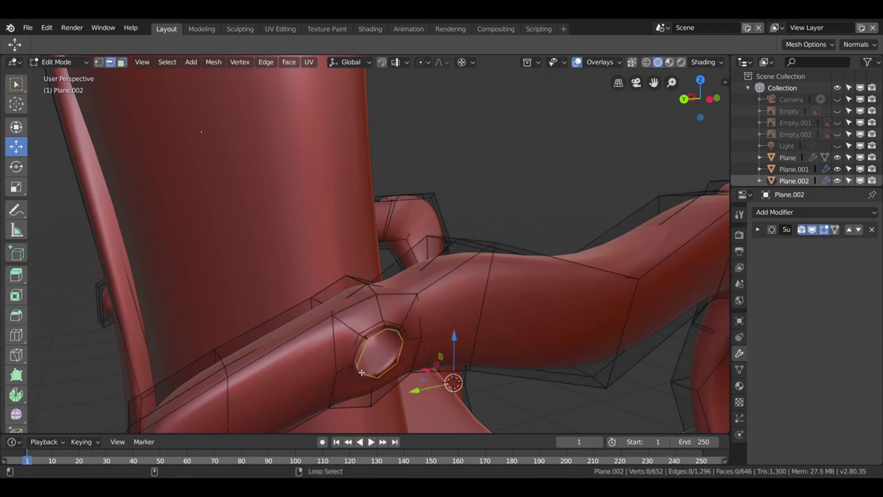
{"action": "left_click", "coordinate": [428, 375]}
{"action": "mouse_move", "coordinate": [429, 374]}
{"action": "middle_mouse_down"}
{"action": "mouse_move", "coordinate": [413, 387]}
{"action": "mouse_move", "coordinate": [470, 389]}
{"action": "mouse_move", "coordinate": [502, 347]}
{"action": "middle_mouse_up"}
Step: Scale the hole's inner ring to 0.878 and preview the smoothed socket in Object Mode
{"action": "left_click", "coordinate": [413, 386], "text": "alt+shift"}
{"action": "key", "text": "s"}
{"action": "left_click", "coordinate": [438, 380]}
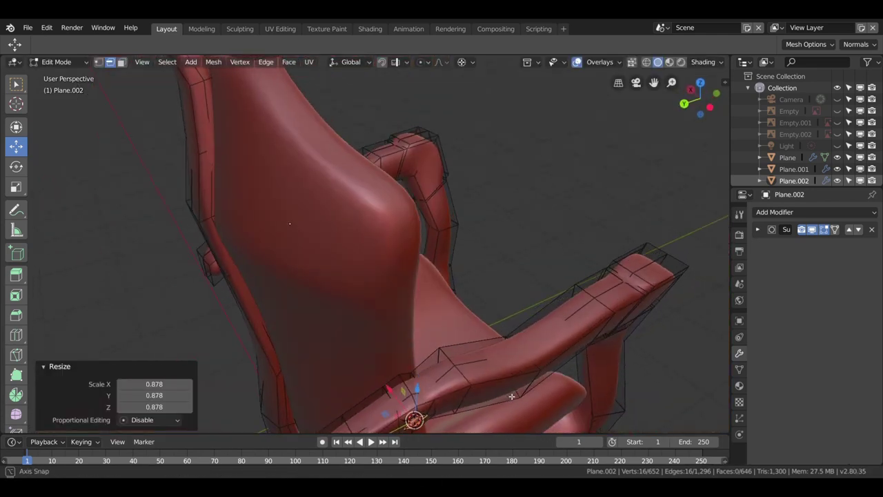
{"action": "key", "text": "Tab"}
{"action": "scroll", "coordinate": [502, 347], "scroll_direction": "up", "scroll_amount": 3}
{"action": "middle_click_drag", "start_coordinate": [468, 304], "coordinate": [479, 270]}
Step: Return to Edit Mode on the armrest with the raw cage shown and shift vertices near the hole along X
{"action": "scroll", "coordinate": [502, 322], "scroll_direction": "up", "scroll_amount": 4}
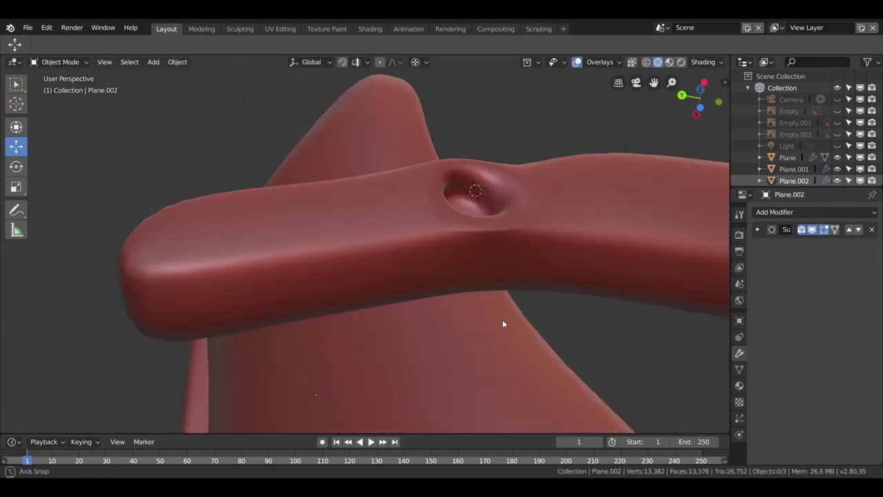
{"action": "key", "text": "Tab"}
{"action": "middle_click_drag", "start_coordinate": [502, 322], "coordinate": [438, 270]}
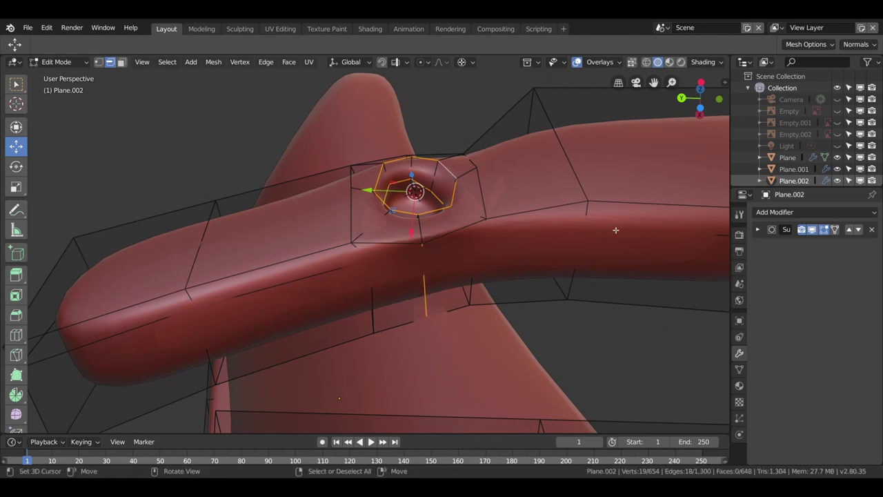
{"action": "left_click", "coordinate": [811, 229]}
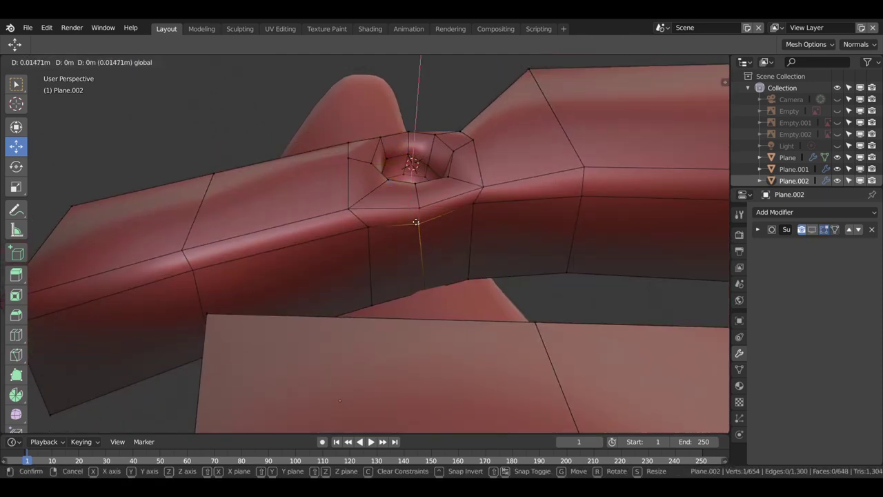
{"action": "left_click", "coordinate": [417, 222]}
{"action": "mouse_move", "coordinate": [417, 222]}
{"action": "middle_mouse_down"}
{"action": "mouse_move", "coordinate": [465, 328]}
{"action": "mouse_move", "coordinate": [422, 311]}
{"action": "mouse_move", "coordinate": [419, 297]}
{"action": "middle_mouse_up"}
{"action": "left_click", "coordinate": [476, 312], "text": "shift"}
{"action": "left_click", "coordinate": [425, 325]}
Step: Move the selected vertices along X and slide an edge beside the socket hole
{"action": "key", "text": "g"}
{"action": "key", "text": "x"}
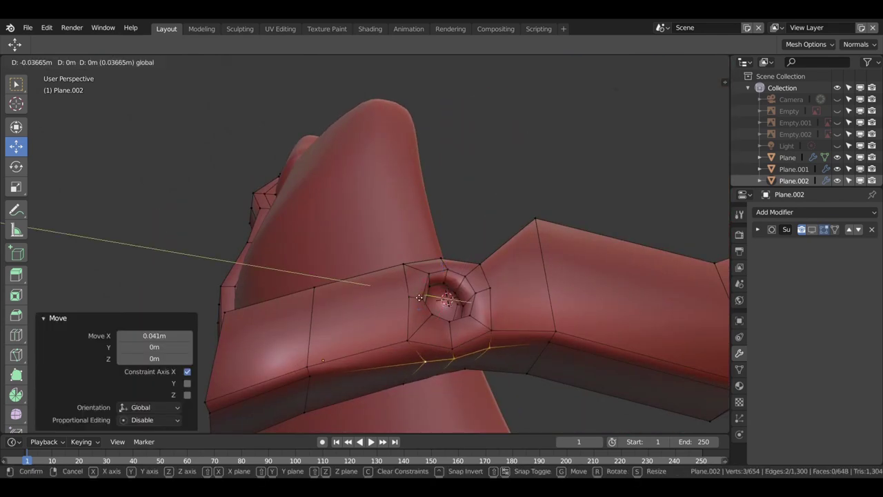
{"action": "mouse_move", "coordinate": [506, 325]}
{"action": "middle_mouse_down"}
{"action": "mouse_move", "coordinate": [525, 304]}
{"action": "mouse_move", "coordinate": [500, 338]}
{"action": "mouse_move", "coordinate": [469, 359]}
{"action": "mouse_move", "coordinate": [422, 327]}
{"action": "middle_mouse_up"}
{"action": "key", "text": "g"}
{"action": "key", "text": "g"}
{"action": "left_click", "coordinate": [525, 324]}
{"action": "key", "text": "Tab"}
{"action": "key", "text": "Tab"}
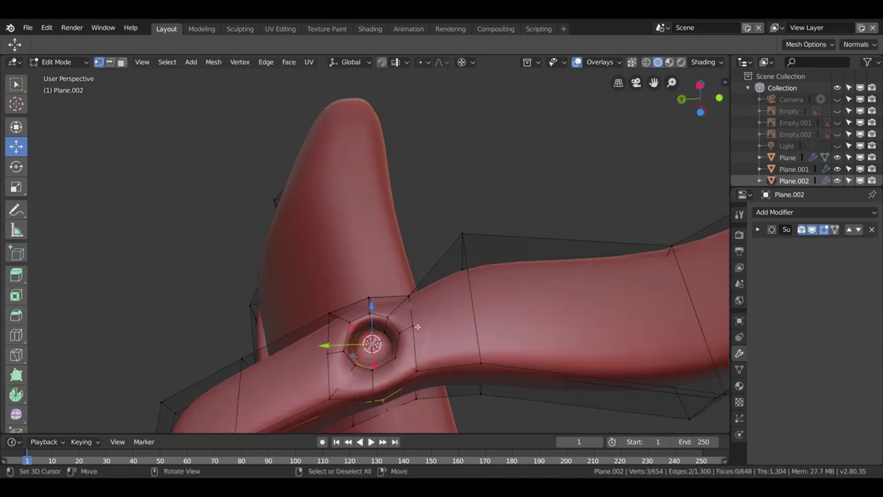
{"action": "middle_click_drag", "start_coordinate": [417, 326], "coordinate": [485, 321]}
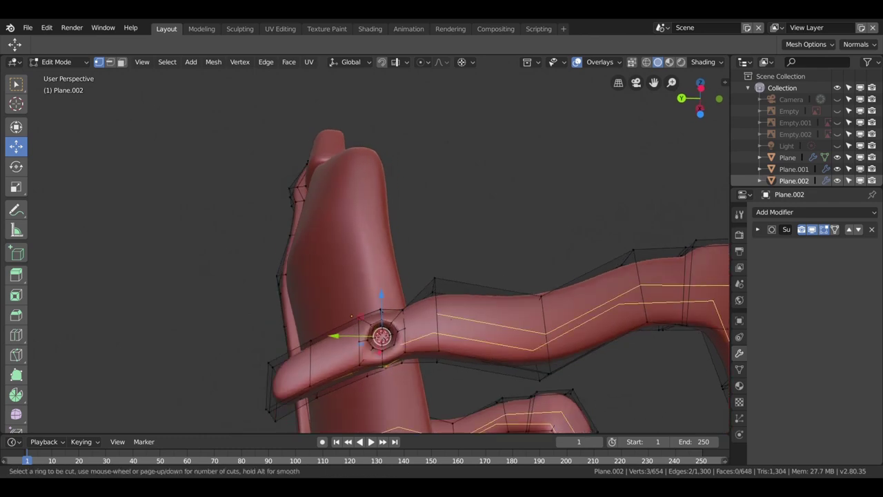
Step: Add a centred edge loop across the armrest, join two vertices beside the hole, and shift vertices along X
{"action": "left_click", "coordinate": [406, 346]}
{"action": "right_click", "coordinate": [407, 346]}
{"action": "left_click", "coordinate": [436, 317]}
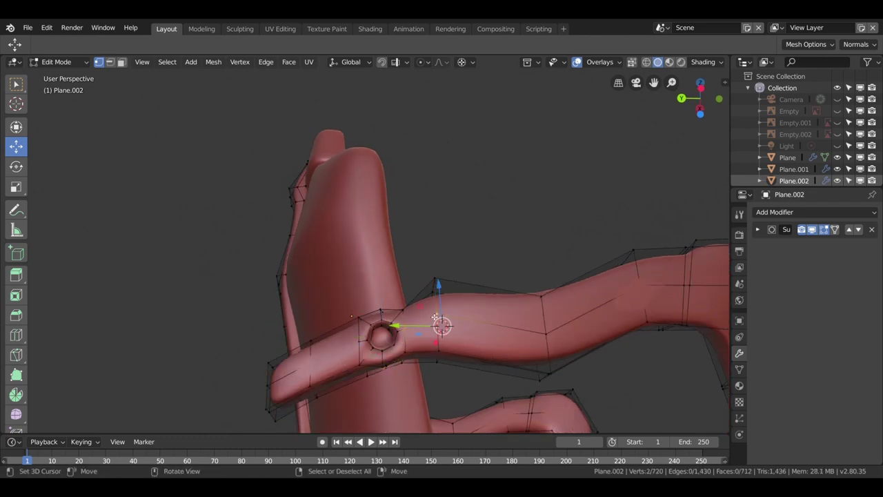
{"action": "key", "text": "f"}
{"action": "mouse_move", "coordinate": [360, 342]}
{"action": "middle_mouse_down"}
{"action": "mouse_move", "coordinate": [485, 336]}
{"action": "mouse_move", "coordinate": [425, 340]}
{"action": "middle_mouse_up"}
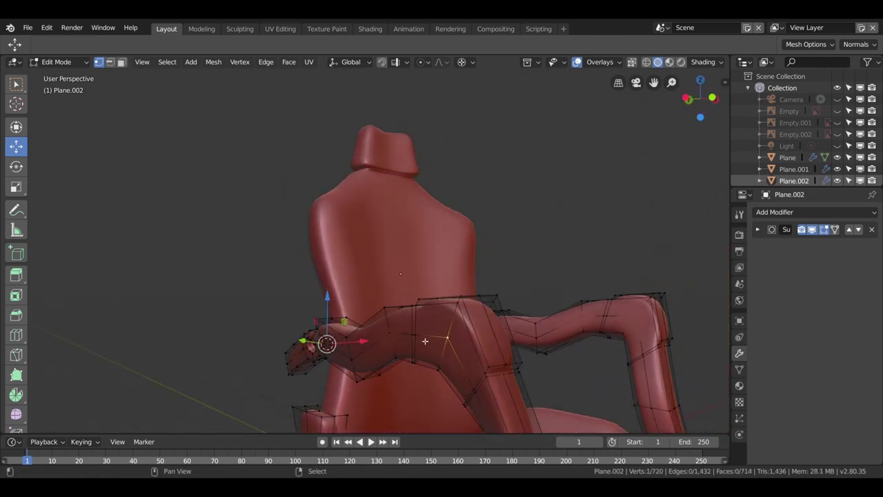
{"action": "left_click", "coordinate": [309, 345]}
{"action": "mouse_move", "coordinate": [309, 345]}
{"action": "middle_mouse_down"}
{"action": "mouse_move", "coordinate": [351, 357]}
{"action": "mouse_move", "coordinate": [538, 292]}
{"action": "mouse_move", "coordinate": [635, 292]}
{"action": "mouse_move", "coordinate": [404, 305]}
{"action": "mouse_move", "coordinate": [591, 310]}
{"action": "mouse_move", "coordinate": [403, 316]}
{"action": "middle_mouse_up"}
{"action": "left_click", "coordinate": [412, 323]}
Step: Slide vertices along their edges around the hole, checking the smoothed preview
{"action": "key", "text": "Tab"}
{"action": "key", "text": "Tab"}
{"action": "scroll", "coordinate": [483, 314], "scroll_direction": "up", "scroll_amount": 5}
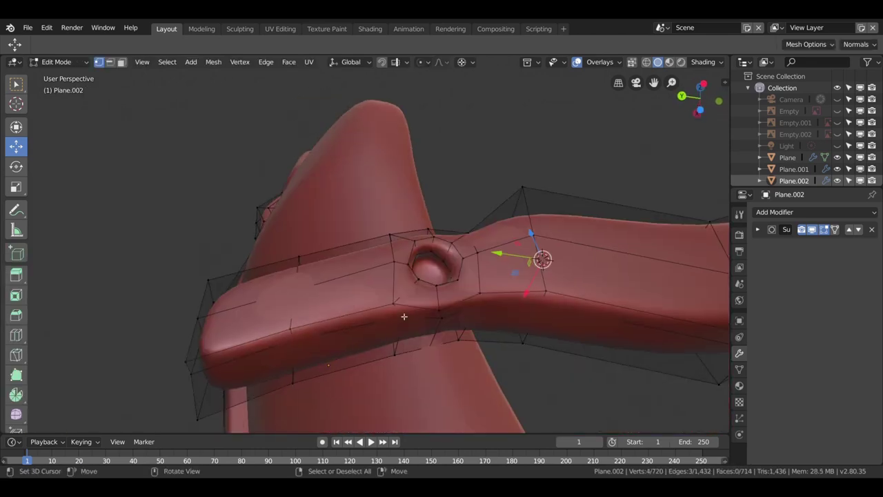
{"action": "left_click", "coordinate": [439, 304]}
{"action": "key", "text": "g"}
{"action": "key", "text": "g"}
{"action": "left_click", "coordinate": [474, 297]}
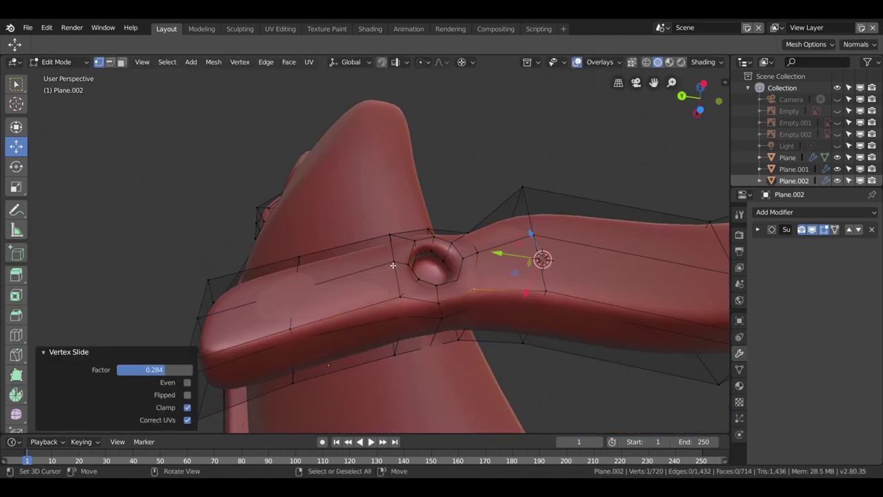
{"action": "key", "text": "g"}
{"action": "key", "text": "g"}
{"action": "left_click", "coordinate": [400, 233]}
Step: Slide further vertices around the hole, cancel a stray move, and leave Edit Mode
{"action": "mouse_move", "coordinate": [400, 233]}
{"action": "middle_mouse_down"}
{"action": "mouse_move", "coordinate": [447, 321]}
{"action": "mouse_move", "coordinate": [413, 332]}
{"action": "middle_mouse_up"}
{"action": "key", "text": "g"}
{"action": "key", "text": "g"}
{"action": "left_click", "coordinate": [410, 335]}
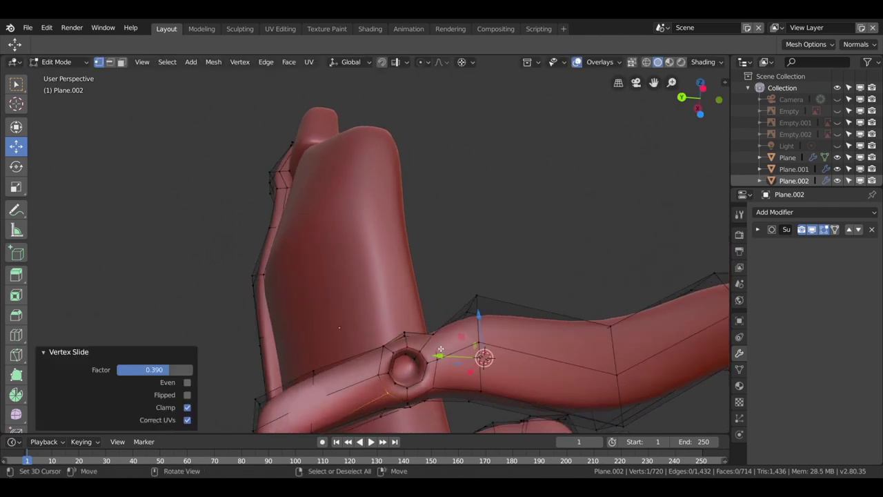
{"action": "key", "text": "g"}
{"action": "key", "text": "g"}
{"action": "left_click", "coordinate": [408, 336]}
{"action": "key", "text": "g"}
{"action": "right_click", "coordinate": [408, 336]}
{"action": "key", "text": "Tab"}
Step: Check the whole chair, then resume editing the armrest with the raw cage visible
{"action": "scroll", "coordinate": [433, 366], "scroll_direction": "down", "scroll_amount": 3}
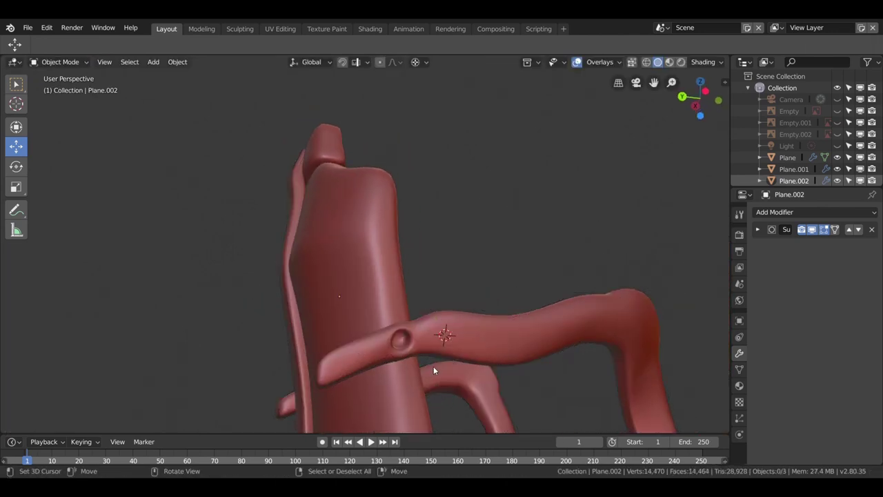
{"action": "mouse_move", "coordinate": [433, 365]}
{"action": "middle_mouse_down"}
{"action": "mouse_move", "coordinate": [489, 414]}
{"action": "mouse_move", "coordinate": [422, 393]}
{"action": "middle_mouse_up"}
{"action": "scroll", "coordinate": [445, 387], "scroll_direction": "down", "scroll_amount": 3}
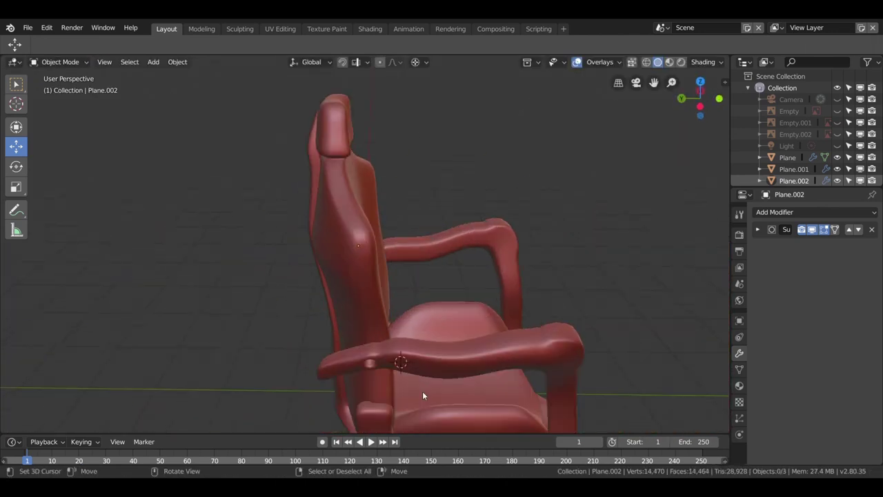
{"action": "scroll", "coordinate": [423, 393], "scroll_direction": "up", "scroll_amount": 5}
{"action": "middle_click_drag", "start_coordinate": [423, 269], "coordinate": [405, 249]}
{"action": "key", "text": "Tab"}
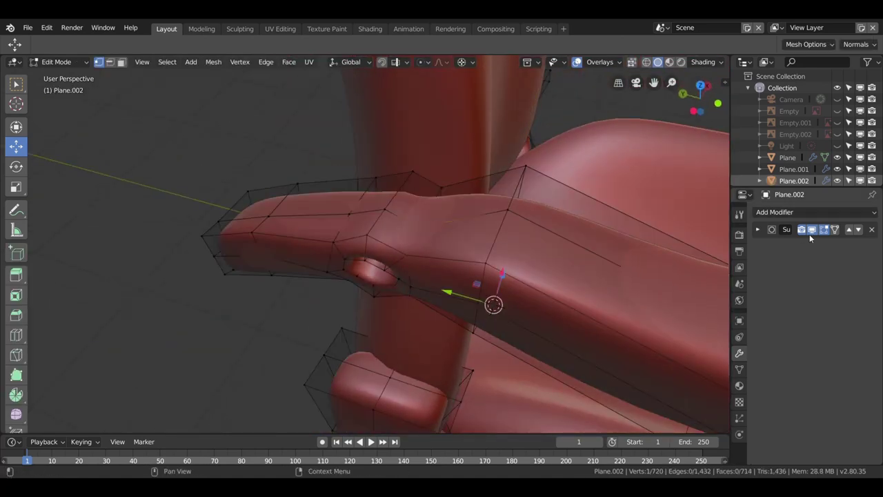
{"action": "left_click", "coordinate": [811, 231]}
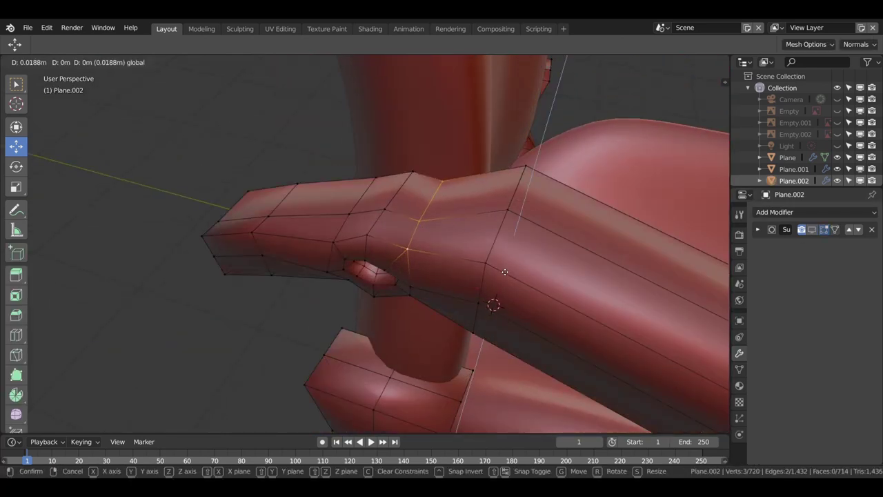
Step: Adjust a vertex and slide an edge beside the hole, then reposition a single vertex
{"action": "left_click", "coordinate": [505, 261]}
{"action": "middle_click_drag", "start_coordinate": [504, 262], "coordinate": [521, 218]}
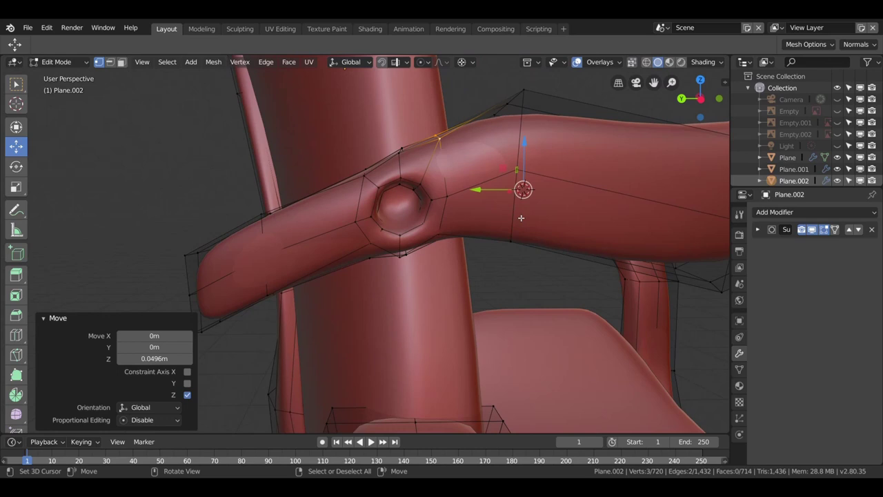
{"action": "left_click", "coordinate": [421, 221]}
{"action": "key", "text": "Tab"}
{"action": "key", "text": "Tab"}
{"action": "mouse_move", "coordinate": [429, 218]}
{"action": "middle_mouse_down"}
{"action": "mouse_move", "coordinate": [483, 200]}
{"action": "mouse_move", "coordinate": [497, 245]}
{"action": "mouse_move", "coordinate": [447, 169]}
{"action": "mouse_move", "coordinate": [488, 265]}
{"action": "mouse_move", "coordinate": [488, 193]}
{"action": "mouse_move", "coordinate": [409, 270]}
{"action": "mouse_move", "coordinate": [489, 247]}
{"action": "middle_mouse_up"}
{"action": "left_click", "coordinate": [484, 196]}
{"action": "key", "text": "g"}
{"action": "left_click", "coordinate": [483, 196]}
{"action": "key", "text": "Tab"}
{"action": "key", "text": "Tab"}
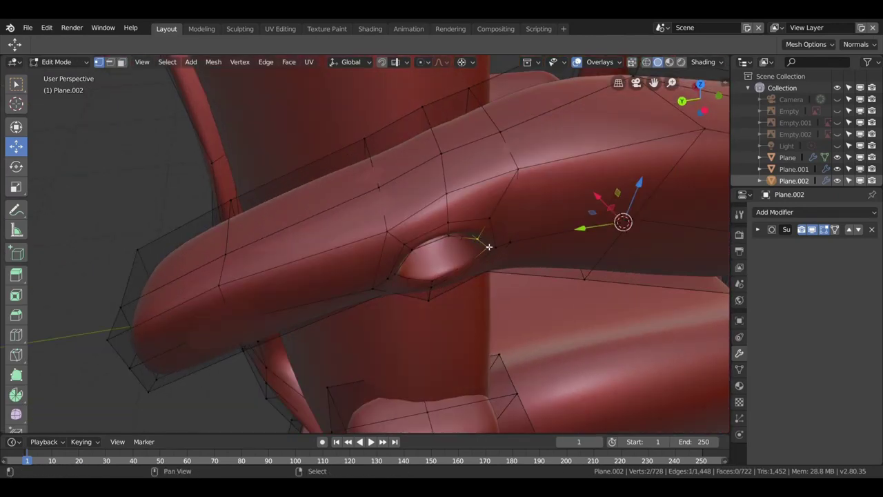
Step: Select the edges next to the hole and compare them against the smoothed preview
{"action": "left_click", "coordinate": [601, 200]}
{"action": "left_click", "coordinate": [454, 225]}
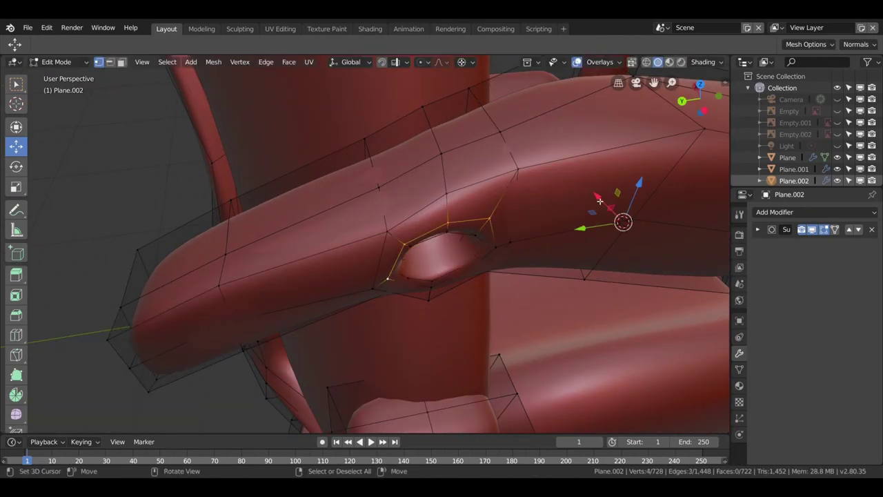
{"action": "key", "text": "Tab"}
{"action": "mouse_move", "coordinate": [599, 200]}
{"action": "middle_mouse_down"}
{"action": "mouse_move", "coordinate": [495, 204]}
{"action": "mouse_move", "coordinate": [517, 236]}
{"action": "mouse_move", "coordinate": [505, 238]}
{"action": "mouse_move", "coordinate": [474, 152]}
{"action": "middle_mouse_up"}
{"action": "key", "text": "Tab"}
{"action": "left_click", "coordinate": [559, 203]}
{"action": "key", "text": "Tab"}
Step: Nudge the selected vertices near the hole, toggling between editing and the smoothed preview
{"action": "mouse_move", "coordinate": [559, 203]}
{"action": "middle_mouse_down"}
{"action": "mouse_move", "coordinate": [517, 200]}
{"action": "mouse_move", "coordinate": [497, 225]}
{"action": "middle_mouse_up"}
{"action": "key", "text": "Tab"}
{"action": "left_click_drag", "start_coordinate": [497, 225], "coordinate": [507, 223]}
{"action": "key", "text": "Tab"}
{"action": "mouse_move", "coordinate": [507, 222]}
{"action": "middle_mouse_down"}
{"action": "mouse_move", "coordinate": [546, 240]}
{"action": "mouse_move", "coordinate": [477, 211]}
{"action": "mouse_move", "coordinate": [425, 241]}
{"action": "middle_mouse_up"}
{"action": "key", "text": "Tab"}
{"action": "scroll", "coordinate": [481, 226], "scroll_direction": "up", "scroll_amount": 3}
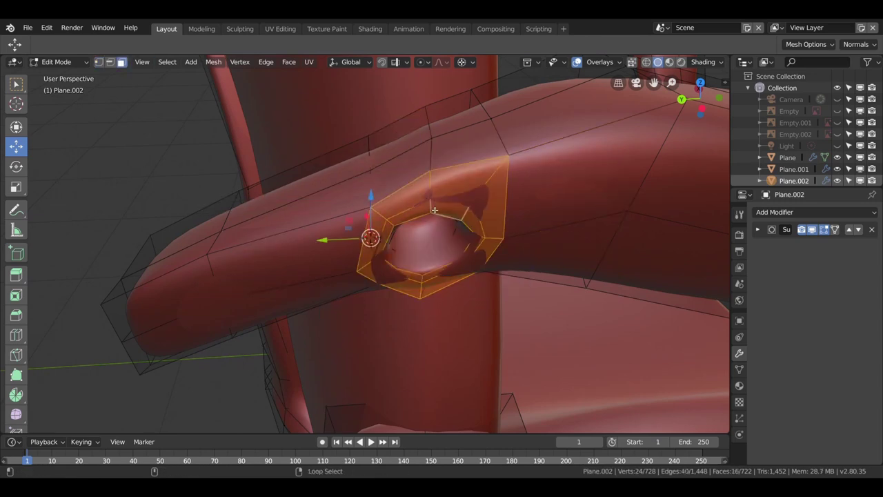
Step: Scale the ring around the hole and check it in the smoothed armrest
{"action": "left_click", "coordinate": [483, 204]}
{"action": "key", "text": "Tab"}
{"action": "scroll", "coordinate": [449, 225], "scroll_direction": "down", "scroll_amount": 3}
{"action": "mouse_move", "coordinate": [483, 204]}
{"action": "middle_mouse_down"}
{"action": "mouse_move", "coordinate": [449, 225]}
{"action": "mouse_move", "coordinate": [464, 170]}
{"action": "mouse_move", "coordinate": [501, 267]}
{"action": "mouse_move", "coordinate": [426, 198]}
{"action": "middle_mouse_up"}
{"action": "key", "text": "Tab"}
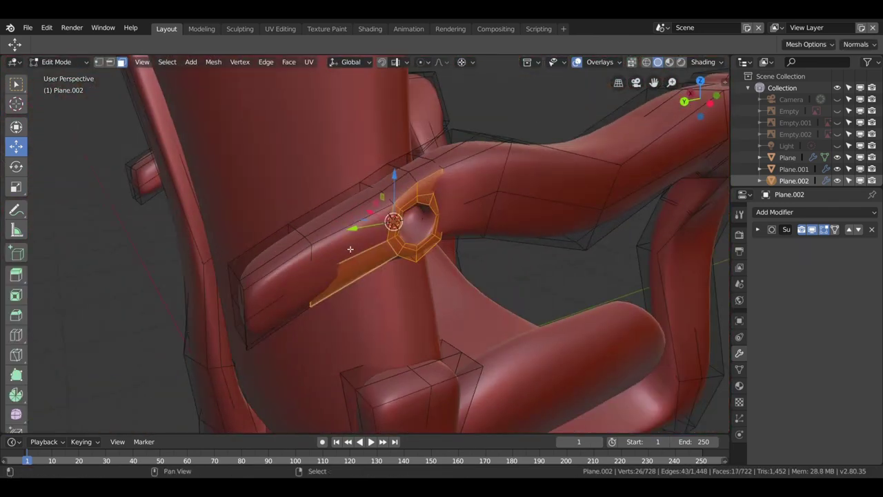
Step: Shift the faces around the hole along X and scale the armrest end face
{"action": "left_click", "coordinate": [350, 249], "text": "ctrl"}
{"action": "mouse_move", "coordinate": [350, 248]}
{"action": "middle_mouse_down"}
{"action": "mouse_move", "coordinate": [412, 241]}
{"action": "mouse_move", "coordinate": [414, 198]}
{"action": "mouse_move", "coordinate": [280, 277]}
{"action": "middle_mouse_up"}
{"action": "key", "text": "g"}
{"action": "key", "text": "x"}
{"action": "left_click", "coordinate": [412, 241]}
{"action": "left_click", "coordinate": [280, 277]}
{"action": "key", "text": "s"}
{"action": "left_click", "coordinate": [280, 277]}
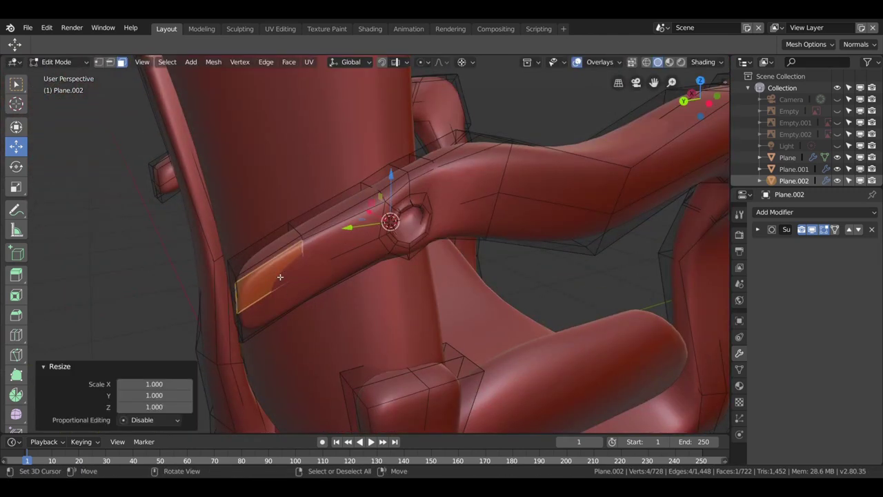
{"action": "left_click", "coordinate": [280, 277]}
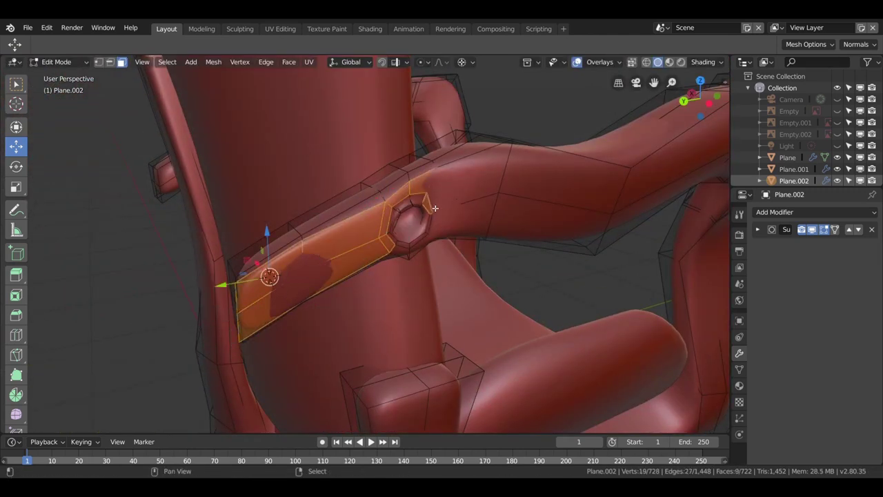
Step: Turn off the subdivision preview and move the armrest end face along X
{"action": "key", "text": "ctrl+0"}
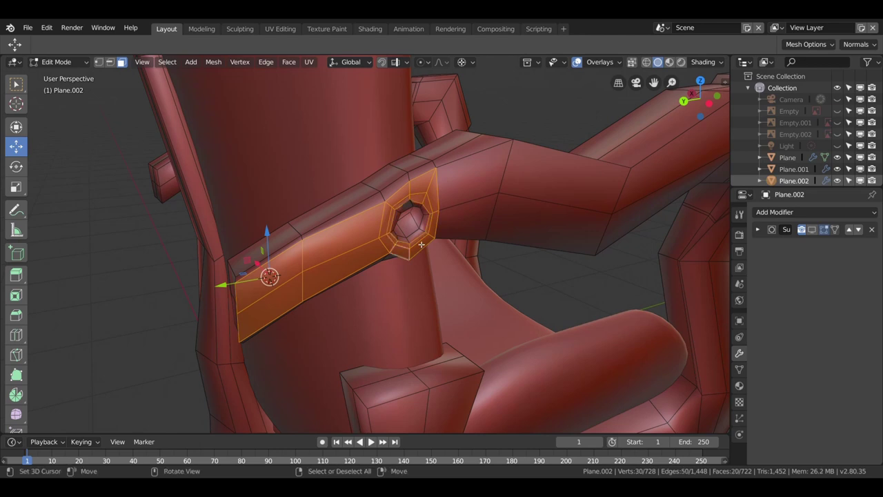
{"action": "middle_click_drag", "start_coordinate": [421, 244], "coordinate": [352, 202]}
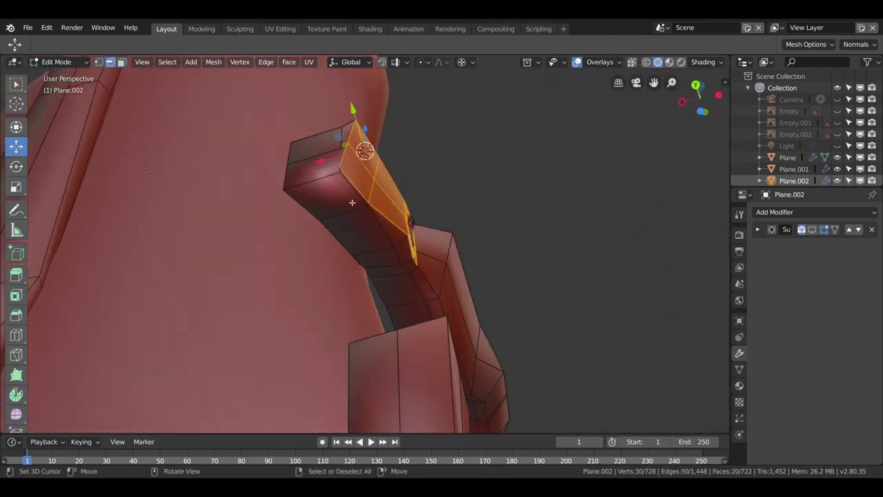
{"action": "key", "text": "g"}
{"action": "key", "text": "x"}
{"action": "left_click", "coordinate": [359, 193]}
{"action": "mouse_move", "coordinate": [358, 193]}
{"action": "middle_mouse_down"}
{"action": "mouse_move", "coordinate": [388, 175]}
{"action": "mouse_move", "coordinate": [343, 199]}
{"action": "middle_mouse_up"}
{"action": "mouse_move", "coordinate": [425, 229]}
{"action": "middle_mouse_down"}
{"action": "mouse_move", "coordinate": [434, 252]}
{"action": "mouse_move", "coordinate": [318, 247]}
{"action": "mouse_move", "coordinate": [373, 200]}
{"action": "middle_mouse_up"}
Step: In face mode, select the armrest end face and the faces inside the hole
{"action": "key", "text": "3"}
{"action": "left_click", "coordinate": [318, 246]}
{"action": "key", "text": "shift+s"}
{"action": "scroll", "coordinate": [374, 200], "scroll_direction": "up", "scroll_amount": 2}
{"action": "left_click", "coordinate": [373, 200], "text": "shift"}
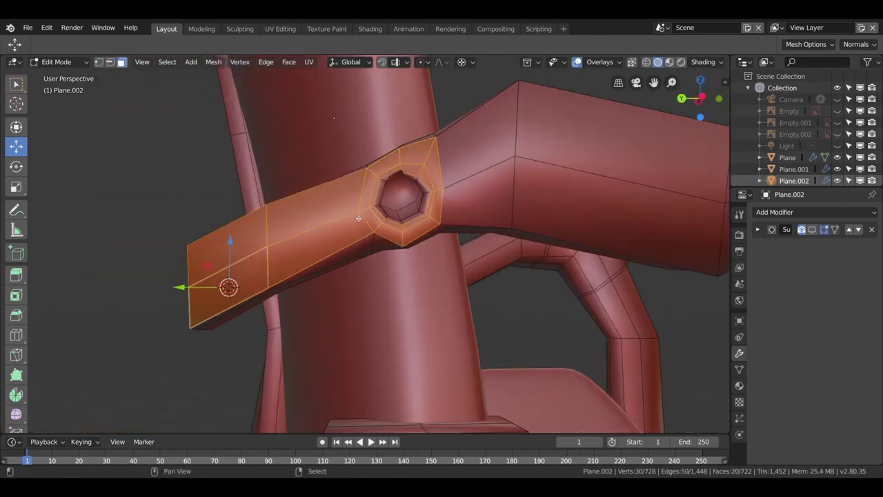
{"action": "left_click", "coordinate": [397, 176], "text": "shift"}
{"action": "mouse_move", "coordinate": [396, 176]}
{"action": "middle_mouse_down"}
{"action": "mouse_move", "coordinate": [404, 195]}
{"action": "mouse_move", "coordinate": [315, 200]}
{"action": "middle_mouse_up"}
{"action": "scroll", "coordinate": [405, 195], "scroll_direction": "up", "scroll_amount": 3}
Step: Sink the hole faces 0.026 m along Z and nudge them along Y
{"action": "key", "text": "g"}
{"action": "key", "text": "z"}
{"action": "left_click", "coordinate": [315, 200]}
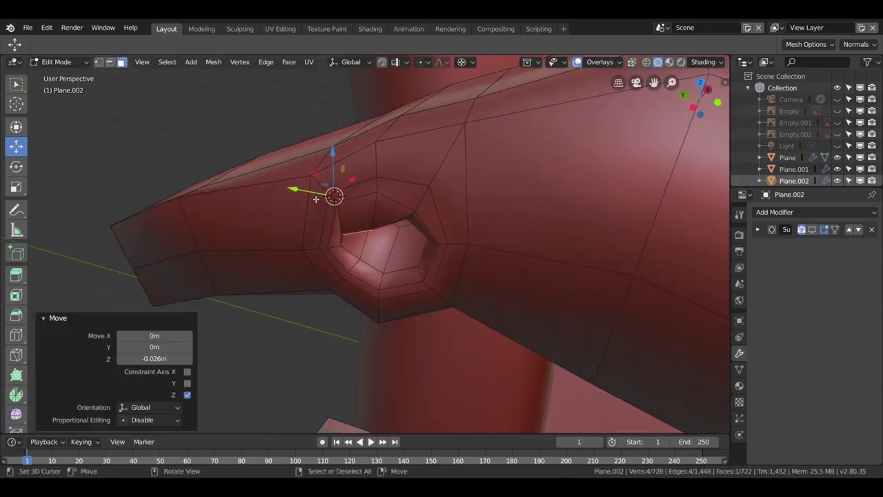
{"action": "middle_click_drag", "start_coordinate": [357, 172], "coordinate": [403, 120]}
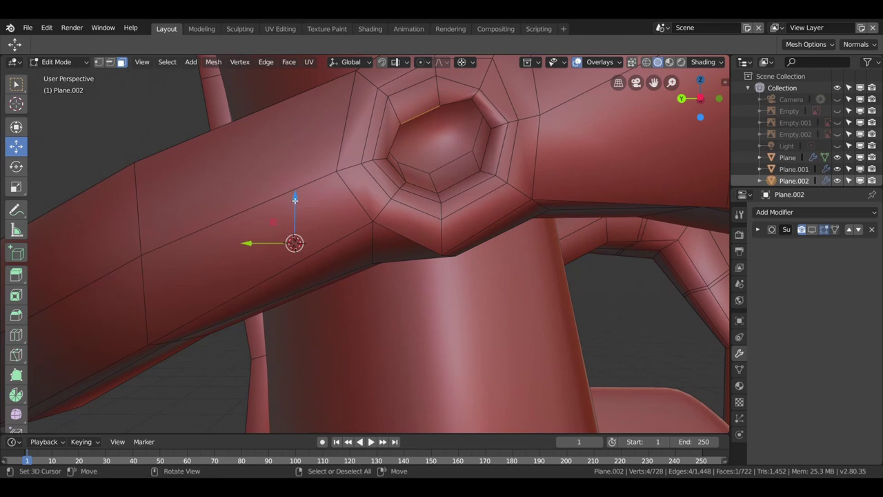
{"action": "key", "text": "g"}
{"action": "key", "text": "y"}
{"action": "left_click", "coordinate": [294, 202]}
{"action": "middle_click_drag", "start_coordinate": [294, 202], "coordinate": [351, 258]}
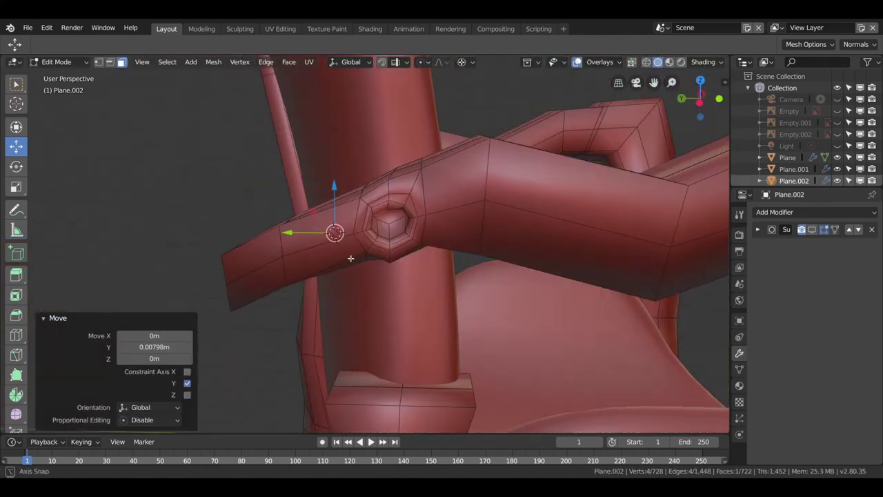
{"action": "scroll", "coordinate": [350, 258], "scroll_direction": "up", "scroll_amount": 3}
Step: Round the hole's rim loop with LoopTools Circle, scale it to 0.669, and delete the inner faces
{"action": "key", "text": "alt+a"}
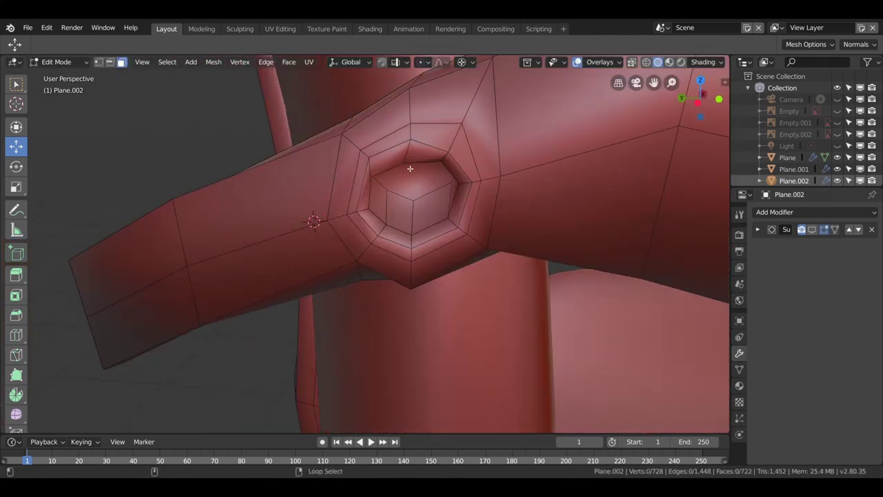
{"action": "right_click", "coordinate": [416, 168]}
{"action": "left_click", "coordinate": [469, 177]}
{"action": "scroll", "coordinate": [478, 232], "scroll_direction": "down", "scroll_amount": 2}
{"action": "key", "text": "s"}
{"action": "mouse_move", "coordinate": [469, 177]}
{"action": "middle_mouse_down"}
{"action": "mouse_move", "coordinate": [478, 232]}
{"action": "mouse_move", "coordinate": [439, 159]}
{"action": "mouse_move", "coordinate": [387, 207]}
{"action": "mouse_move", "coordinate": [345, 221]}
{"action": "middle_mouse_up"}
{"action": "left_click", "coordinate": [477, 232]}
{"action": "key", "text": "3"}
{"action": "key", "text": "x"}
{"action": "key", "text": "x"}
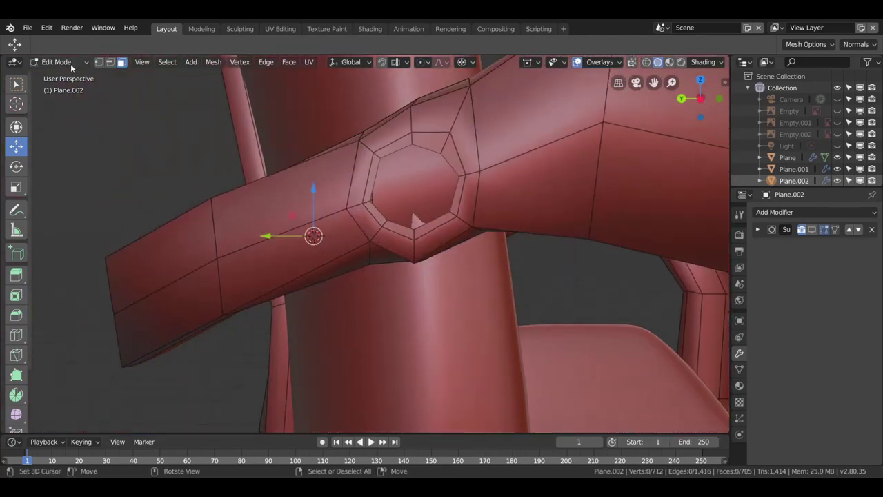
Step: Make the hole's inner edge loop a regular circle with LoopTools Circle, then shrink it
{"action": "left_click", "coordinate": [411, 156], "text": "alt"}
{"action": "right_click", "coordinate": [407, 150]}
{"action": "left_click", "coordinate": [469, 163]}
{"action": "right_click", "coordinate": [483, 271]}
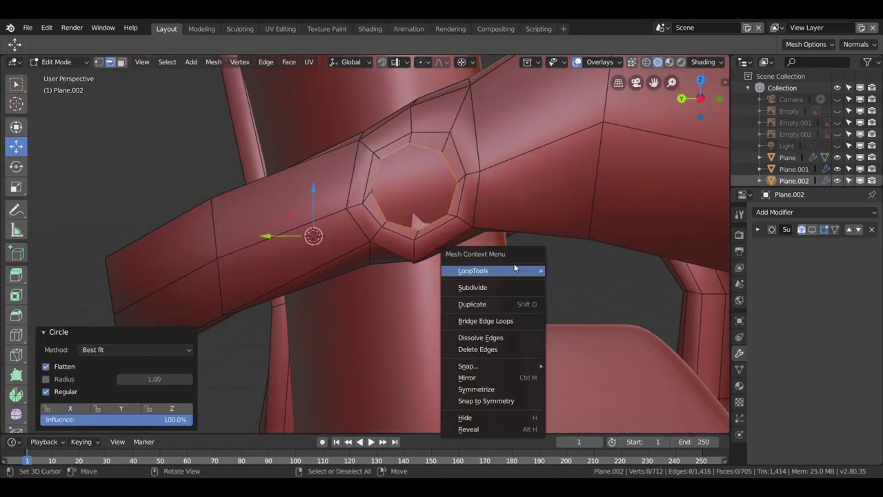
{"action": "key", "text": "s"}
{"action": "left_click", "coordinate": [486, 228]}
{"action": "mouse_move", "coordinate": [486, 228]}
{"action": "middle_mouse_down"}
{"action": "mouse_move", "coordinate": [504, 209]}
{"action": "mouse_move", "coordinate": [465, 241]}
{"action": "mouse_move", "coordinate": [481, 144]}
{"action": "middle_mouse_up"}
{"action": "right_click", "coordinate": [436, 124]}
{"action": "left_click", "coordinate": [512, 166]}
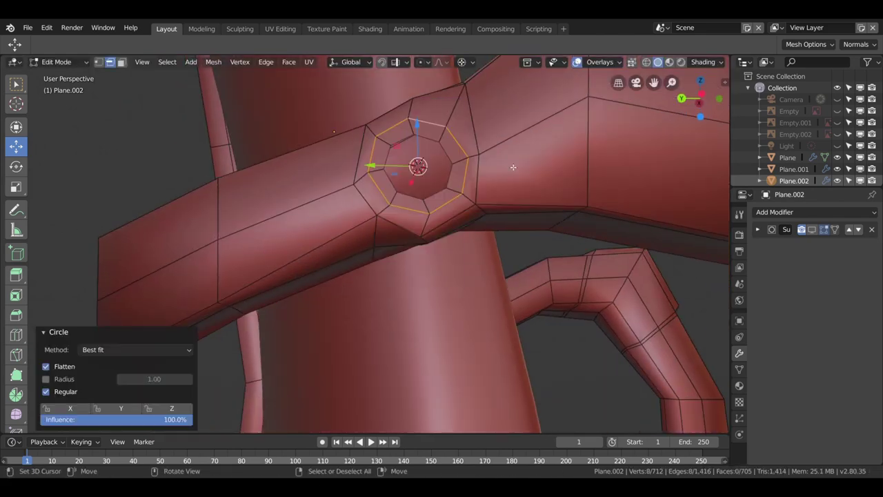
{"action": "left_click", "coordinate": [537, 240]}
Step: Lower an edge beside the hole and vertex-slide a neighbouring vertex
{"action": "middle_click_drag", "start_coordinate": [537, 240], "coordinate": [484, 88]}
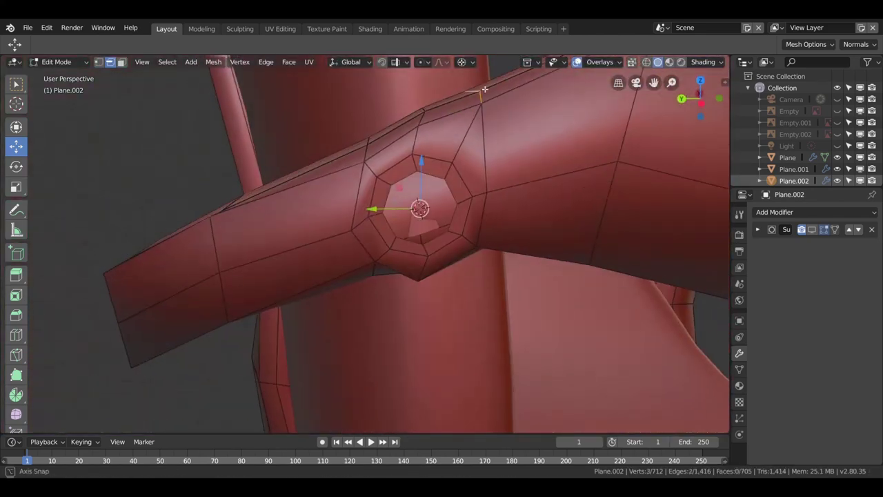
{"action": "left_click", "coordinate": [485, 116]}
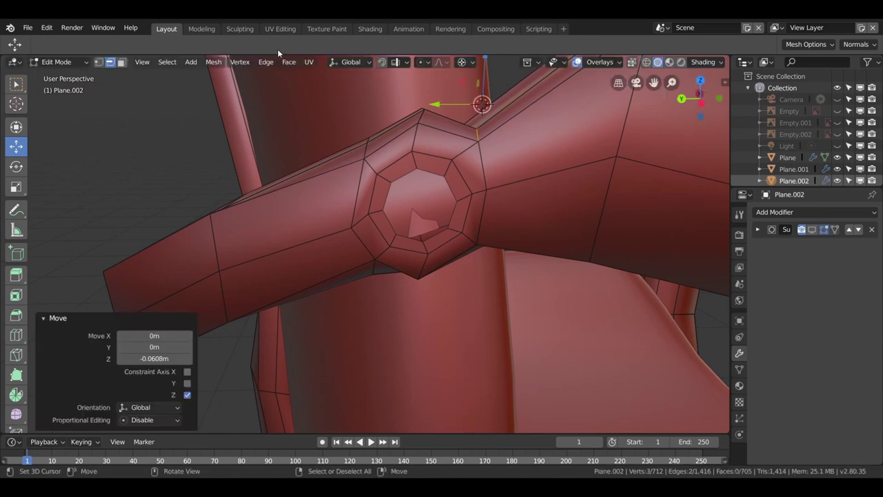
{"action": "key", "text": "g"}
{"action": "key", "text": "g"}
{"action": "left_click", "coordinate": [492, 188]}
{"action": "middle_click_drag", "start_coordinate": [492, 188], "coordinate": [526, 173]}
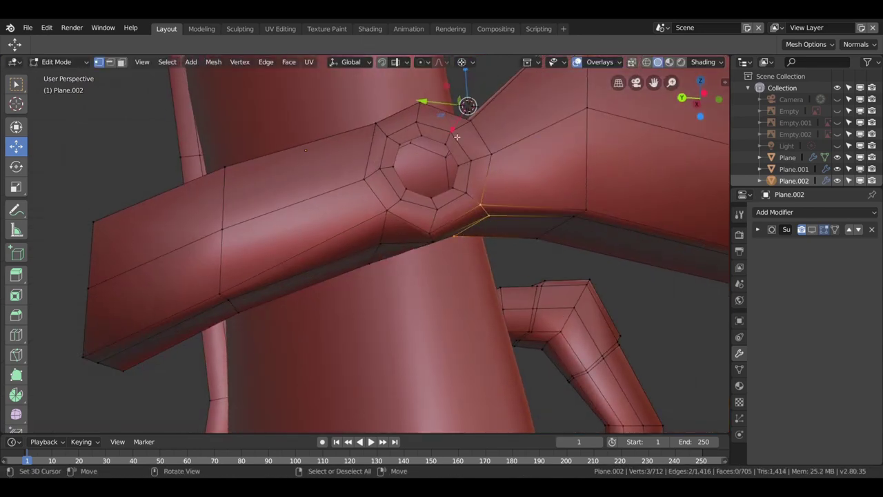
Step: Move the edges beside and below the hole vertically, constrained to Z
{"action": "key", "text": "g"}
{"action": "key", "text": "z"}
{"action": "left_click", "coordinate": [467, 106]}
{"action": "left_click", "coordinate": [445, 105]}
{"action": "left_click", "coordinate": [388, 236]}
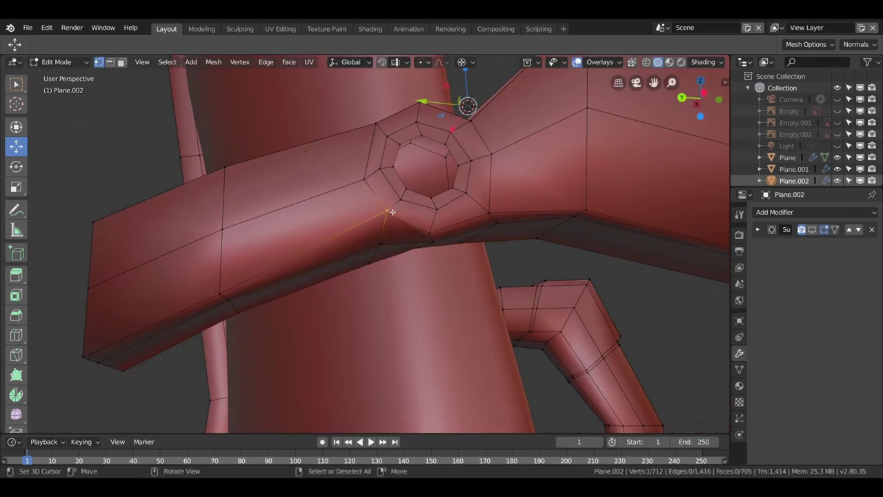
{"action": "left_click", "coordinate": [470, 87]}
Step: Slide a vertex up along its edge and nudge the edges slightly along X and Y
{"action": "key", "text": "g"}
{"action": "key", "text": "x"}
{"action": "key", "text": "g"}
{"action": "key", "text": "g"}
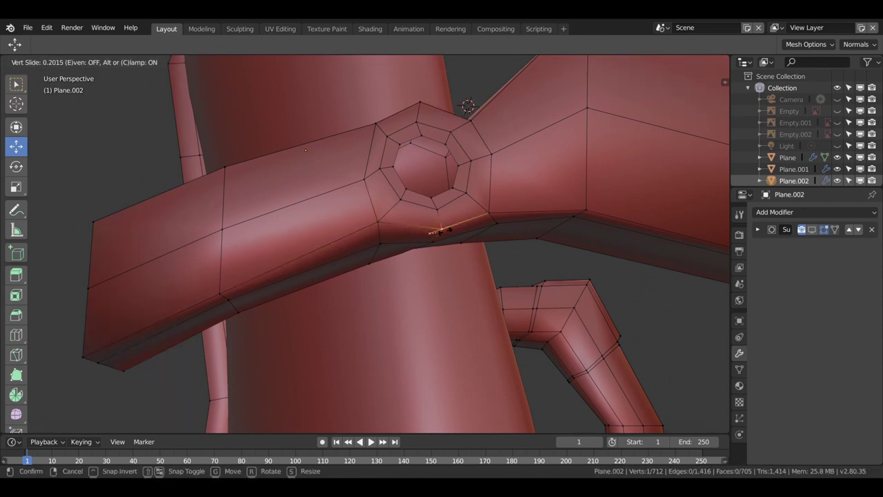
{"action": "left_click", "coordinate": [442, 103]}
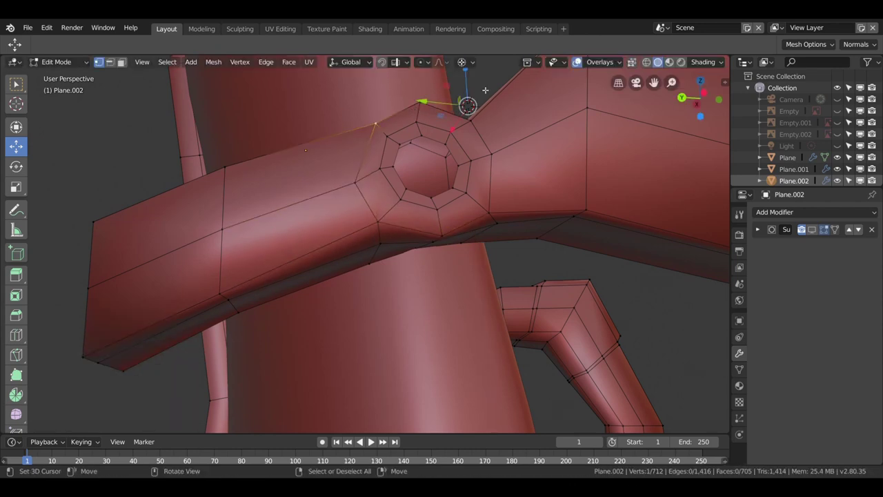
{"action": "key", "text": "g"}
{"action": "key", "text": "y"}
{"action": "left_click", "coordinate": [483, 93]}
Step: Extrude the hole's ring loop inward, scaled to 0.815, to form the recess
{"action": "mouse_move", "coordinate": [483, 93]}
{"action": "middle_mouse_down"}
{"action": "mouse_move", "coordinate": [405, 236]}
{"action": "mouse_move", "coordinate": [447, 185]}
{"action": "middle_mouse_up"}
{"action": "key", "text": "g"}
{"action": "key", "text": "Escape"}
{"action": "left_click", "coordinate": [448, 185], "text": "alt"}
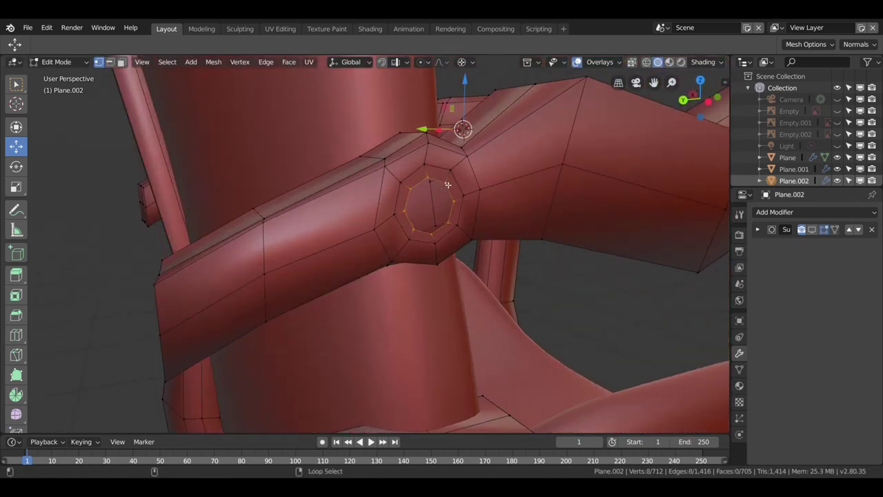
{"action": "left_click", "coordinate": [438, 236]}
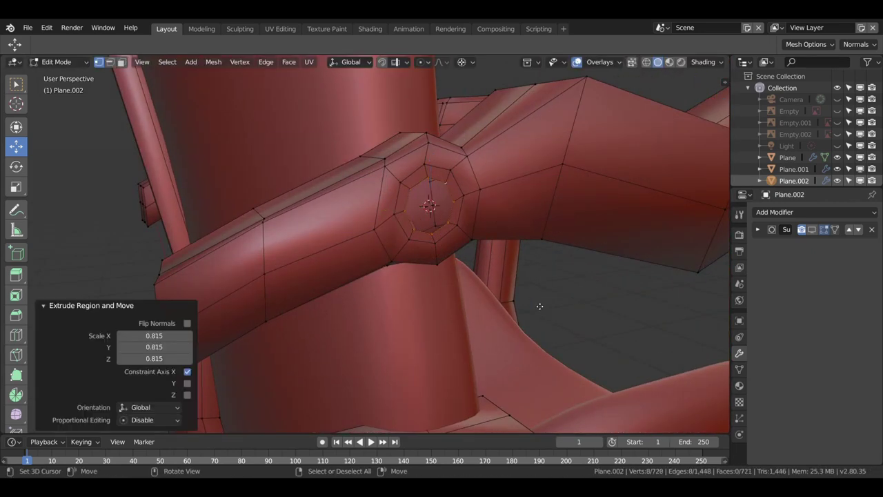
{"action": "left_click", "coordinate": [504, 270]}
{"action": "scroll", "coordinate": [479, 258], "scroll_direction": "down", "scroll_amount": 3}
Step: Toggle between Object and Edit Mode to check the armrest's smoothing, then look into the hole
{"action": "key", "text": "Tab"}
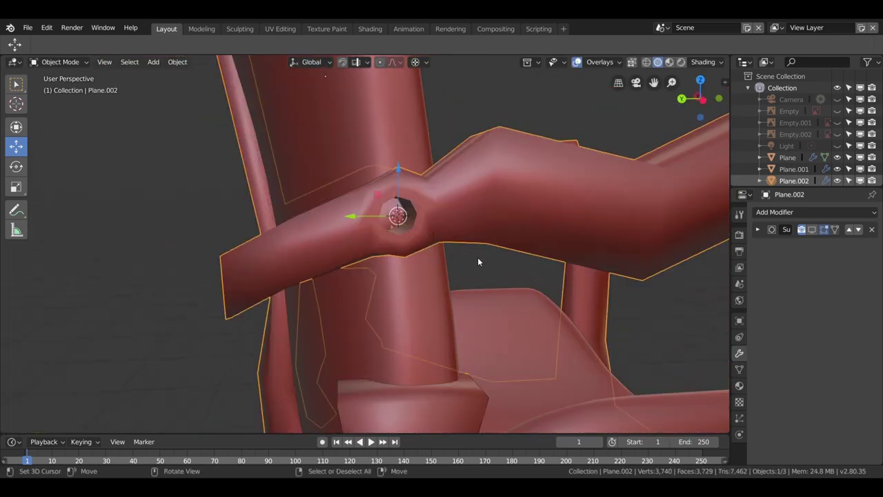
{"action": "key", "text": "Tab"}
{"action": "scroll", "coordinate": [465, 258], "scroll_direction": "up", "scroll_amount": 3}
{"action": "middle_click_drag", "start_coordinate": [466, 259], "coordinate": [462, 207]}
{"action": "scroll", "coordinate": [463, 207], "scroll_direction": "up", "scroll_amount": 2}
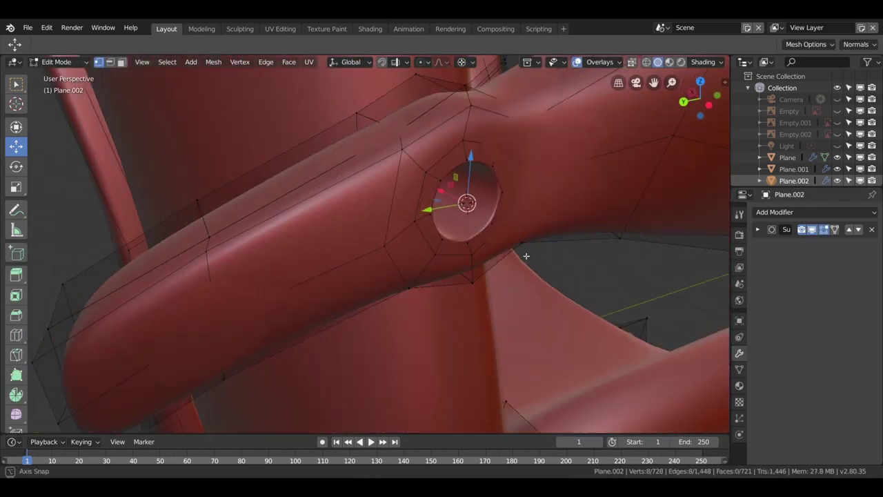
{"action": "key", "text": "Tab"}
{"action": "scroll", "coordinate": [460, 159], "scroll_direction": "down", "scroll_amount": 2}
{"action": "key", "text": "Tab"}
{"action": "scroll", "coordinate": [460, 159], "scroll_direction": "up", "scroll_amount": 2}
{"action": "scroll", "coordinate": [448, 193], "scroll_direction": "up", "scroll_amount": 2}
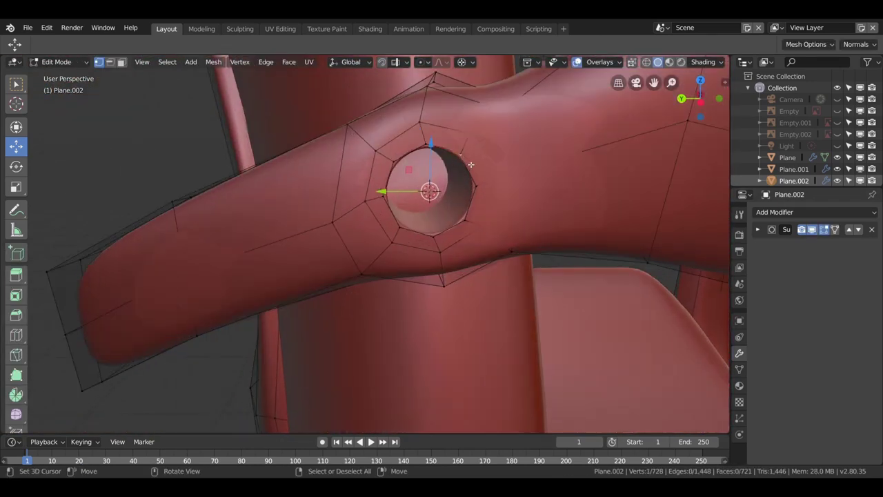
{"action": "mouse_move", "coordinate": [441, 200]}
{"action": "middle_mouse_down"}
{"action": "mouse_move", "coordinate": [439, 229]}
{"action": "mouse_move", "coordinate": [464, 191]}
{"action": "middle_mouse_up"}
Step: Push the inner hole loop 0.0213 m along X to deepen the socket
{"action": "left_click", "coordinate": [431, 208]}
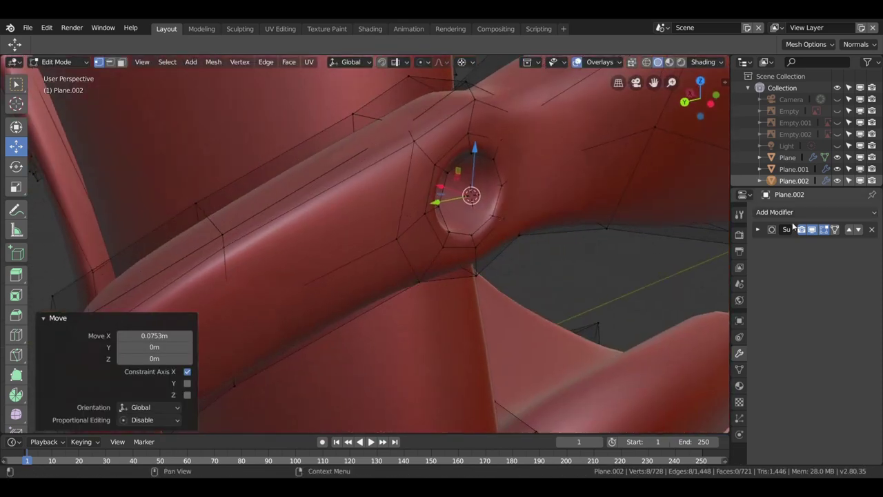
{"action": "left_click", "coordinate": [499, 164]}
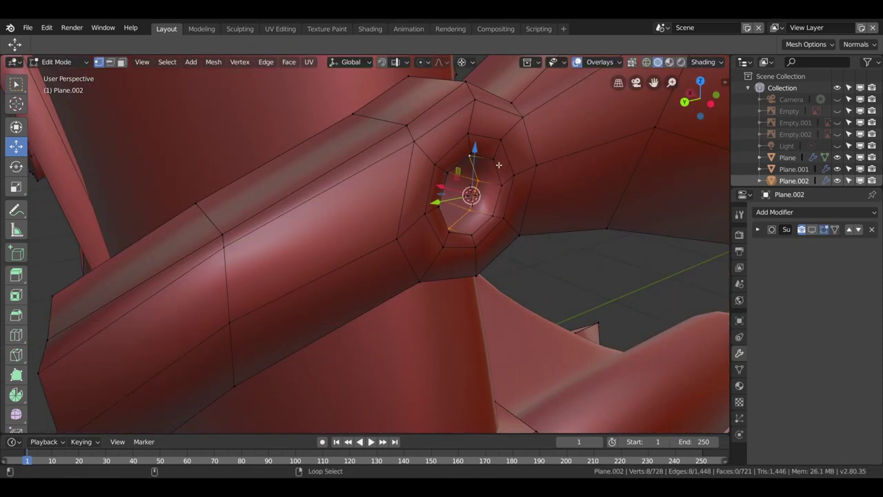
{"action": "key", "text": "g"}
{"action": "left_click", "coordinate": [435, 200]}
{"action": "middle_click_drag", "start_coordinate": [435, 200], "coordinate": [442, 207]}
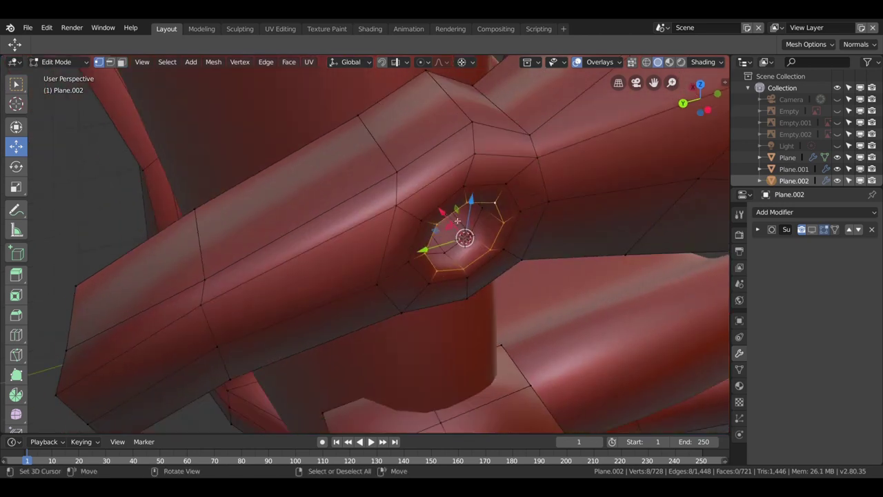
{"action": "key", "text": "g"}
{"action": "left_click", "coordinate": [438, 202]}
Step: Add a loop cut inside the hole at factor 0.479
{"action": "key", "text": "ctrl+r"}
{"action": "left_click", "coordinate": [492, 242]}
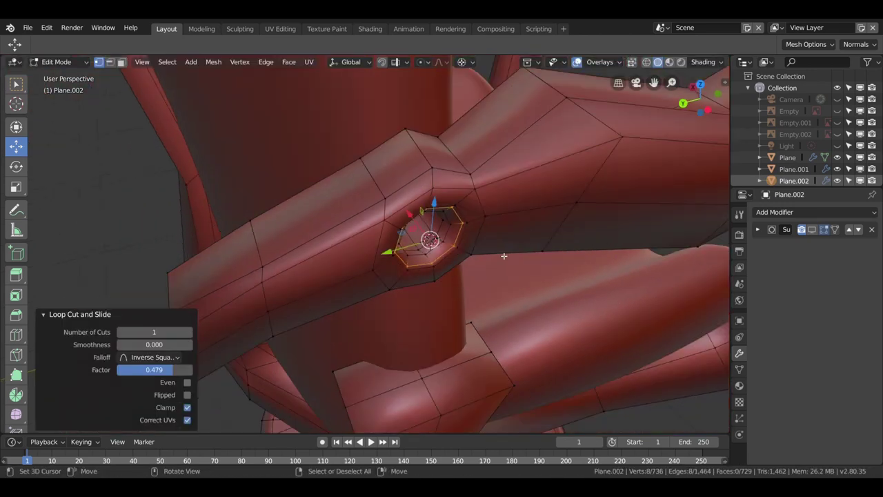
{"action": "middle_click_drag", "start_coordinate": [449, 244], "coordinate": [447, 233]}
{"action": "left_click", "coordinate": [448, 229]}
{"action": "scroll", "coordinate": [447, 230], "scroll_direction": "down", "scroll_amount": 2}
Step: Preview the smoothed chair from the side with overlays hidden, then return to Edit Mode
{"action": "key", "text": "Tab"}
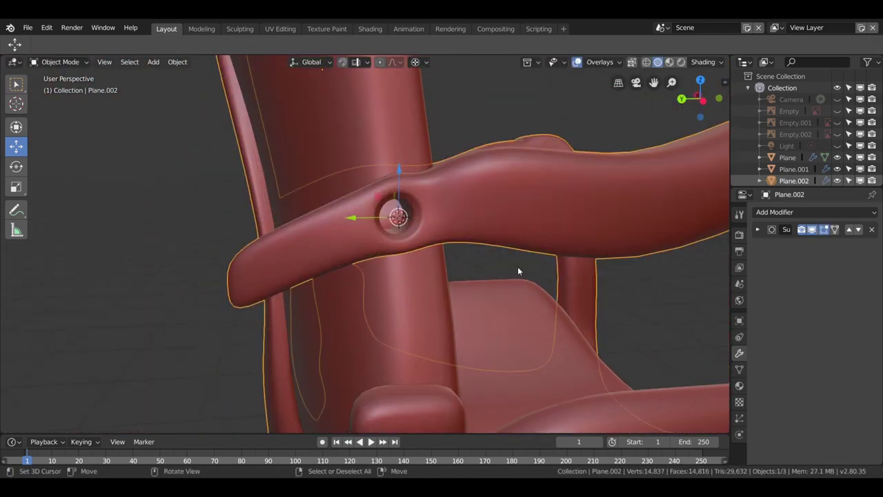
{"action": "scroll", "coordinate": [517, 267], "scroll_direction": "down", "scroll_amount": 5}
{"action": "key", "text": "KP_3"}
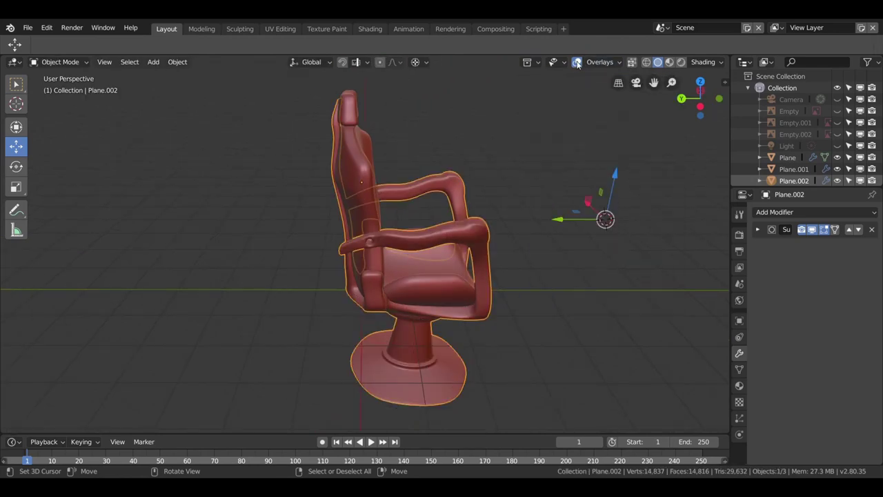
{"action": "left_click", "coordinate": [577, 62]}
{"action": "mouse_move", "coordinate": [577, 117]}
{"action": "middle_mouse_down"}
{"action": "mouse_move", "coordinate": [435, 161]}
{"action": "mouse_move", "coordinate": [577, 138]}
{"action": "mouse_move", "coordinate": [617, 158]}
{"action": "mouse_move", "coordinate": [467, 192]}
{"action": "mouse_move", "coordinate": [517, 149]}
{"action": "middle_mouse_up"}
{"action": "scroll", "coordinate": [496, 254], "scroll_direction": "up", "scroll_amount": 4}
{"action": "scroll", "coordinate": [383, 213], "scroll_direction": "up", "scroll_amount": 3}
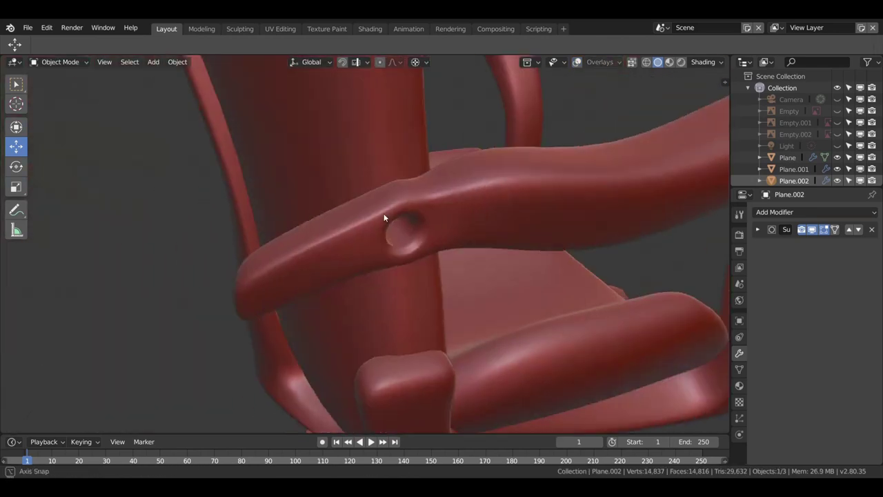
{"action": "key", "text": "Tab"}
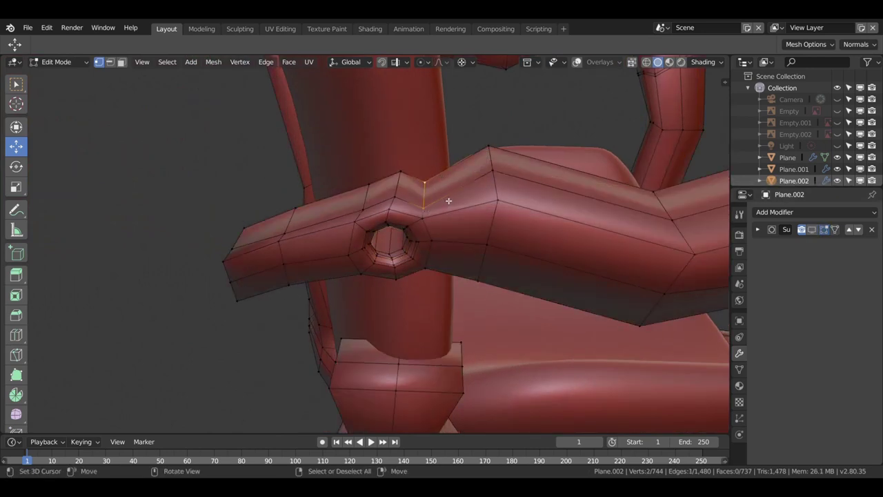
Step: Raise the edge beside the hole 0.057 m along Z
{"action": "key", "text": "g"}
{"action": "left_click", "coordinate": [448, 200]}
{"action": "key", "text": "shift+alt+z"}
{"action": "key", "text": "g"}
{"action": "key", "text": "z"}
{"action": "left_click", "coordinate": [448, 193]}
{"action": "mouse_move", "coordinate": [449, 193]}
{"action": "middle_mouse_down"}
{"action": "mouse_move", "coordinate": [510, 218]}
{"action": "mouse_move", "coordinate": [567, 191]}
{"action": "mouse_move", "coordinate": [446, 252]}
{"action": "middle_mouse_up"}
Step: Adjust the armrest geometry with a vertex slide and an edge slide
{"action": "left_click", "coordinate": [445, 249]}
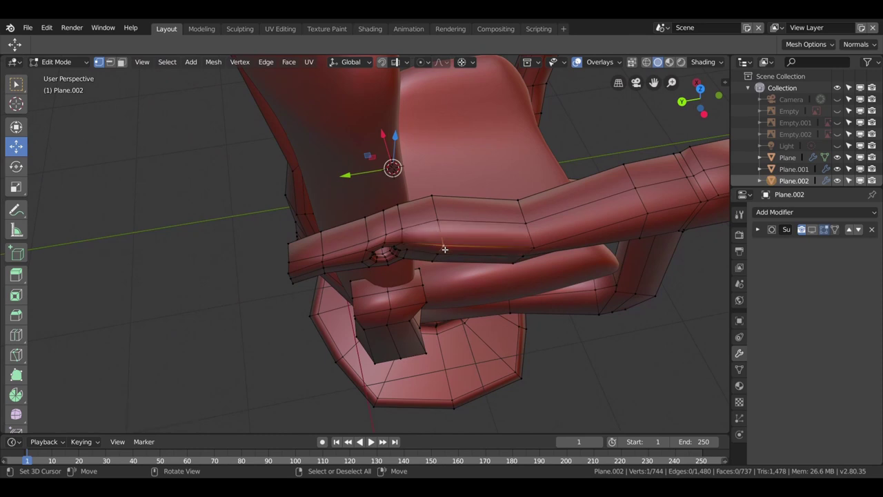
{"action": "left_click", "coordinate": [642, 200]}
{"action": "mouse_move", "coordinate": [642, 201]}
{"action": "middle_mouse_down"}
{"action": "mouse_move", "coordinate": [427, 324]}
{"action": "mouse_move", "coordinate": [497, 264]}
{"action": "mouse_move", "coordinate": [366, 262]}
{"action": "middle_mouse_up"}
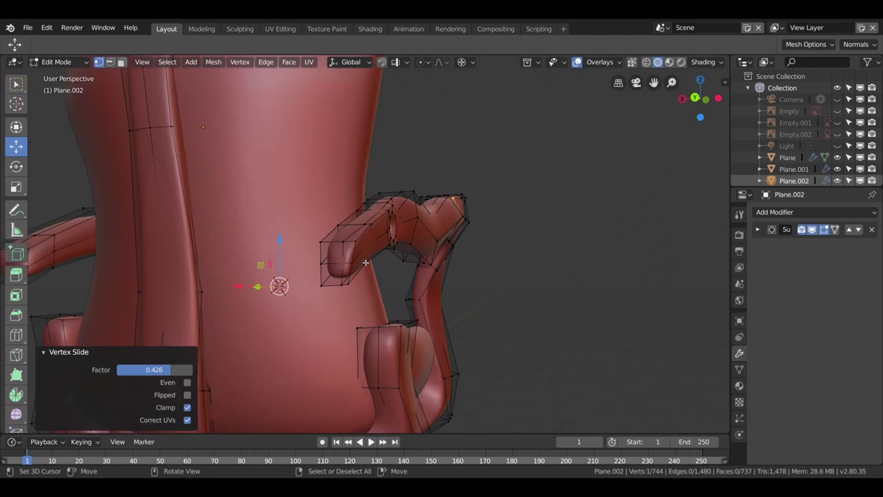
{"action": "left_click", "coordinate": [279, 285]}
{"action": "middle_click_drag", "start_coordinate": [278, 286], "coordinate": [297, 261]}
Step: Lower the armrest's front end and push it -0.115 m along Y
{"action": "left_click", "coordinate": [297, 261], "text": "shift"}
{"action": "left_click_drag", "start_coordinate": [328, 238], "coordinate": [328, 249]}
{"action": "middle_click_drag", "start_coordinate": [329, 249], "coordinate": [714, 240]}
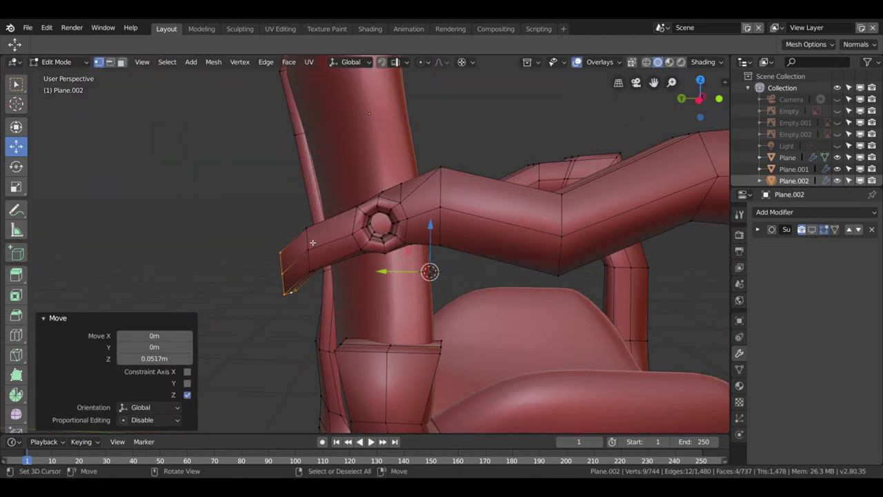
{"action": "key", "text": "ctrl+KP_Add"}
{"action": "key", "text": "g"}
{"action": "key", "text": "x"}
{"action": "left_click", "coordinate": [421, 271]}
Step: Inspect the smoothed chair and reshaped armrest in Object Mode from several angles
{"action": "mouse_move", "coordinate": [423, 269]}
{"action": "middle_mouse_down"}
{"action": "mouse_move", "coordinate": [465, 256]}
{"action": "mouse_move", "coordinate": [410, 235]}
{"action": "mouse_move", "coordinate": [483, 227]}
{"action": "middle_mouse_up"}
{"action": "left_click", "coordinate": [811, 229]}
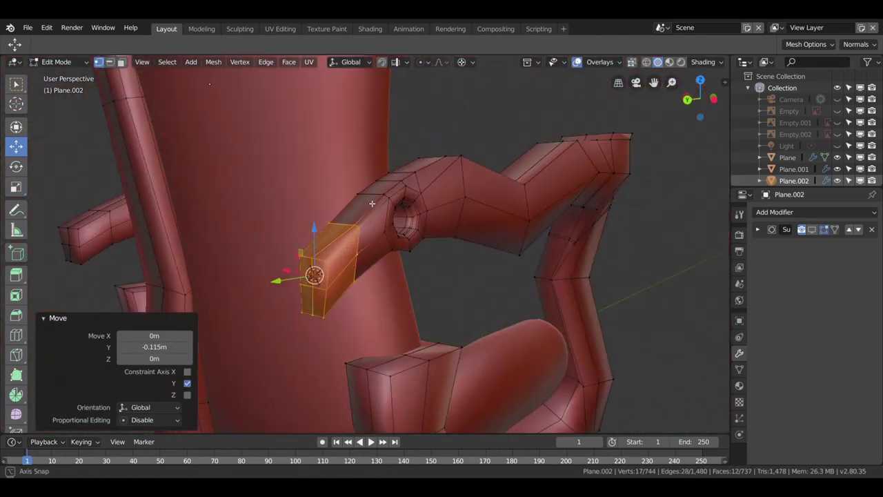
{"action": "mouse_move", "coordinate": [552, 207]}
{"action": "middle_mouse_down"}
{"action": "mouse_move", "coordinate": [615, 198]}
{"action": "mouse_move", "coordinate": [594, 218]}
{"action": "mouse_move", "coordinate": [447, 188]}
{"action": "mouse_move", "coordinate": [476, 200]}
{"action": "mouse_move", "coordinate": [420, 270]}
{"action": "middle_mouse_up"}
{"action": "key", "text": "Tab"}
{"action": "key", "text": "Tab"}
{"action": "scroll", "coordinate": [594, 217], "scroll_direction": "down", "scroll_amount": 8}
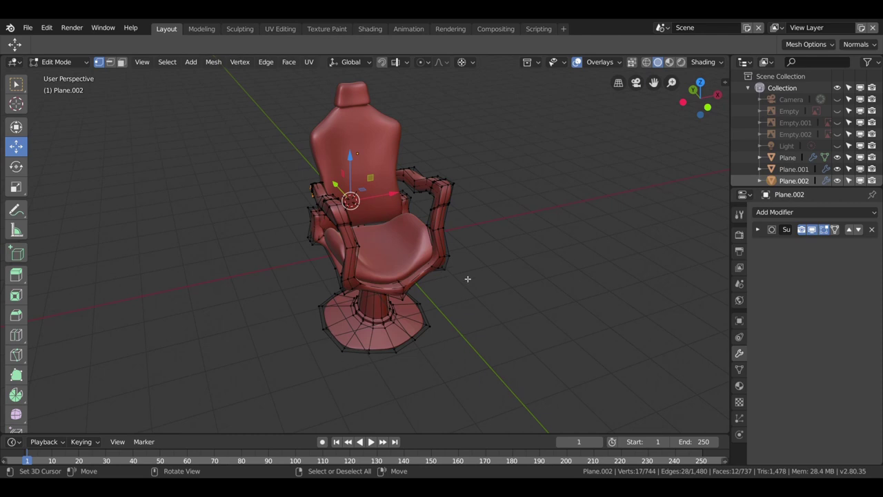
{"action": "mouse_move", "coordinate": [468, 278]}
{"action": "middle_mouse_down"}
{"action": "mouse_move", "coordinate": [554, 246]}
{"action": "mouse_move", "coordinate": [532, 244]}
{"action": "middle_mouse_up"}
{"action": "scroll", "coordinate": [532, 244], "scroll_direction": "down", "scroll_amount": 3}
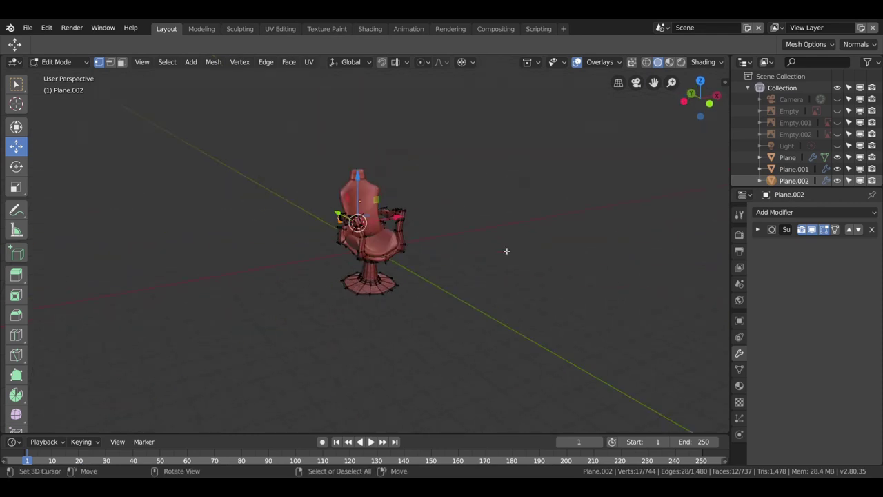
{"action": "scroll", "coordinate": [506, 250], "scroll_direction": "up", "scroll_amount": 5}
{"action": "middle_click_drag", "start_coordinate": [351, 207], "coordinate": [398, 260]}
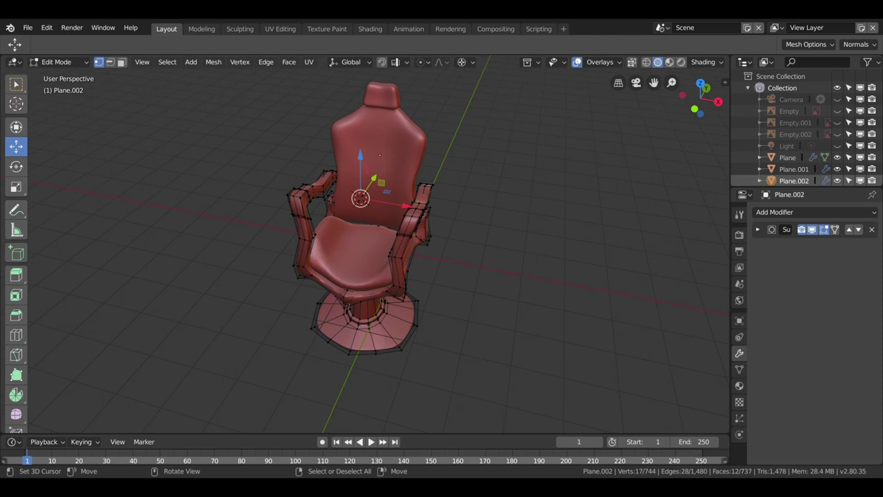
Step: Switch from the frame to the seat cushion and enter its Edit Mode
{"action": "mouse_move", "coordinate": [362, 261]}
{"action": "middle_mouse_down"}
{"action": "mouse_move", "coordinate": [517, 229]}
{"action": "mouse_move", "coordinate": [457, 144]}
{"action": "middle_mouse_up"}
{"action": "key", "text": "Tab"}
{"action": "left_click", "coordinate": [424, 182]}
{"action": "key", "text": "Tab"}
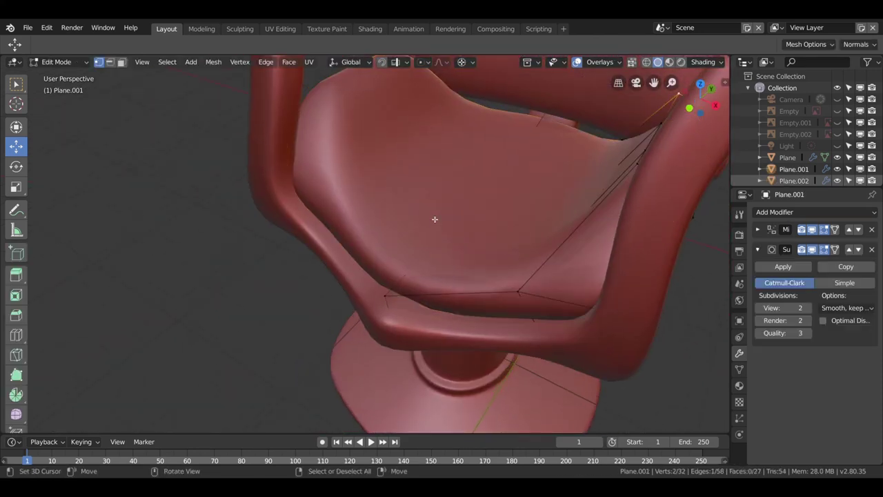
{"action": "scroll", "coordinate": [339, 229], "scroll_direction": "up", "scroll_amount": 3}
{"action": "scroll", "coordinate": [339, 229], "scroll_direction": "down", "scroll_amount": 5}
{"action": "mouse_move", "coordinate": [408, 197]}
{"action": "middle_mouse_down"}
{"action": "mouse_move", "coordinate": [414, 235]}
{"action": "mouse_move", "coordinate": [363, 229]}
{"action": "mouse_move", "coordinate": [416, 258]}
{"action": "mouse_move", "coordinate": [460, 255]}
{"action": "middle_mouse_up"}
Step: Slide several cushion edge vertices inward along their edges, one to factor 0.172
{"action": "key", "text": "shift+v"}
{"action": "left_click", "coordinate": [361, 236]}
{"action": "scroll", "coordinate": [369, 250], "scroll_direction": "up", "scroll_amount": 3}
{"action": "key", "text": "shift+v"}
{"action": "left_click", "coordinate": [407, 253]}
{"action": "scroll", "coordinate": [407, 254], "scroll_direction": "down", "scroll_amount": 3}
{"action": "scroll", "coordinate": [461, 255], "scroll_direction": "up", "scroll_amount": 3}
{"action": "key", "text": "shift+v"}
{"action": "left_click", "coordinate": [366, 181]}
{"action": "scroll", "coordinate": [366, 180], "scroll_direction": "down", "scroll_amount": 2}
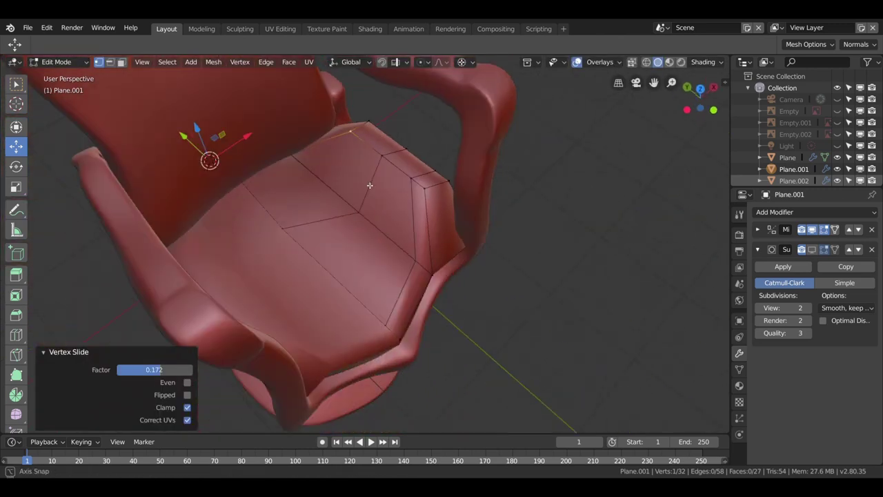
Step: Lift a front-edge cushion vertex and shift it sideways
{"action": "mouse_move", "coordinate": [365, 181]}
{"action": "middle_mouse_down"}
{"action": "mouse_move", "coordinate": [379, 158]}
{"action": "mouse_move", "coordinate": [496, 275]}
{"action": "mouse_move", "coordinate": [427, 245]}
{"action": "middle_mouse_up"}
{"action": "scroll", "coordinate": [350, 169], "scroll_direction": "up", "scroll_amount": 3}
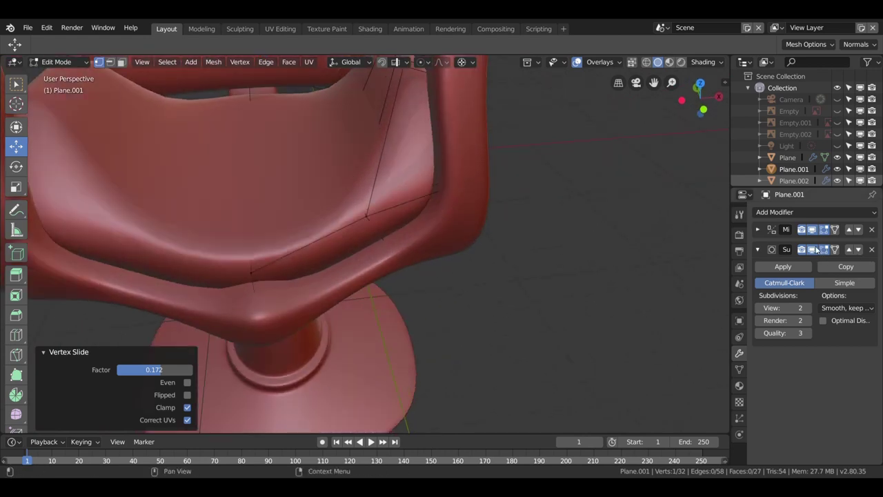
{"action": "left_click", "coordinate": [250, 154]}
{"action": "left_click_drag", "start_coordinate": [246, 107], "coordinate": [246, 97]}
{"action": "mouse_move", "coordinate": [246, 97]}
{"action": "middle_mouse_down"}
{"action": "mouse_move", "coordinate": [442, 256]}
{"action": "mouse_move", "coordinate": [362, 288]}
{"action": "mouse_move", "coordinate": [289, 155]}
{"action": "mouse_move", "coordinate": [385, 133]}
{"action": "mouse_move", "coordinate": [407, 145]}
{"action": "mouse_move", "coordinate": [374, 177]}
{"action": "mouse_move", "coordinate": [372, 209]}
{"action": "mouse_move", "coordinate": [372, 187]}
{"action": "mouse_move", "coordinate": [328, 184]}
{"action": "mouse_move", "coordinate": [351, 207]}
{"action": "mouse_move", "coordinate": [410, 211]}
{"action": "middle_mouse_up"}
{"action": "key", "text": "g"}
{"action": "left_click", "coordinate": [410, 143]}
Step: Move the seat-front vertices along X to reshape the cushion front
{"action": "key", "text": "g"}
{"action": "key", "text": "x"}
{"action": "left_click", "coordinate": [373, 181]}
{"action": "scroll", "coordinate": [328, 184], "scroll_direction": "up", "scroll_amount": 3}
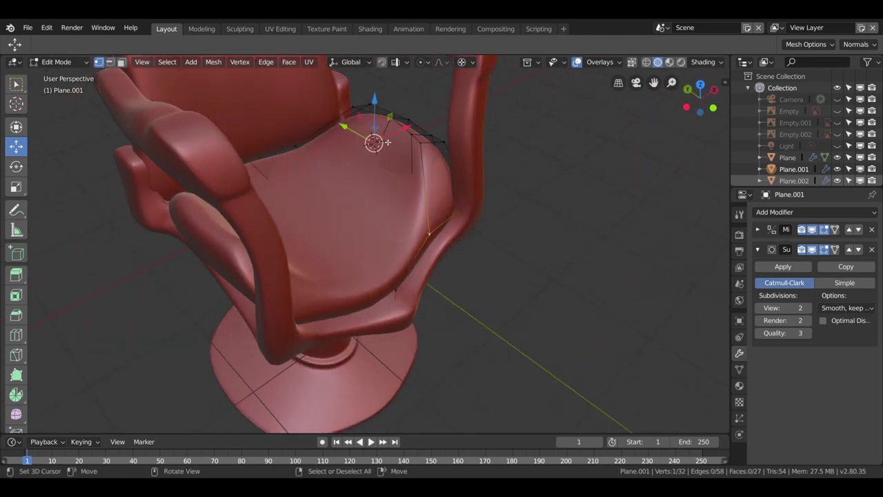
{"action": "key", "text": "g"}
{"action": "left_click", "coordinate": [411, 127]}
{"action": "left_click", "coordinate": [368, 186]}
{"action": "key", "text": "g"}
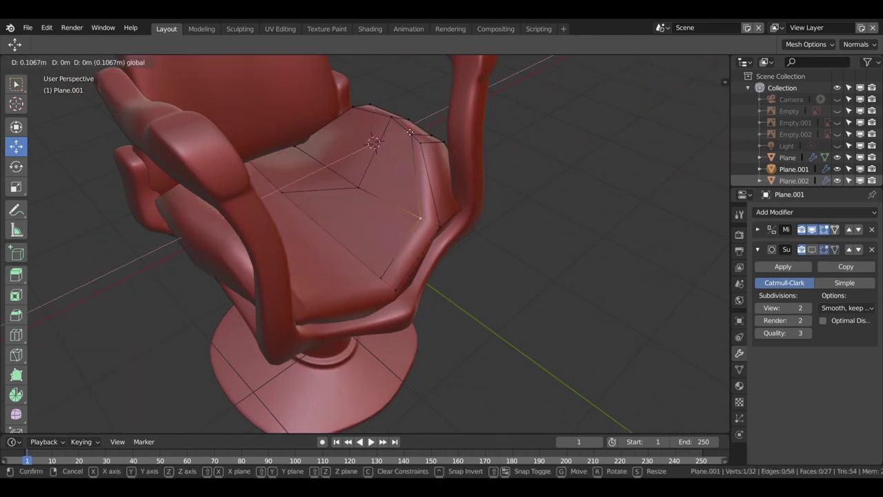
{"action": "left_click", "coordinate": [369, 186]}
Step: Shift the cushion side vertices along X by 0.131 m and 0.0629 m
{"action": "key", "text": "g"}
{"action": "key", "text": "x"}
{"action": "left_click", "coordinate": [368, 186]}
{"action": "key", "text": "g"}
{"action": "key", "text": "Escape"}
{"action": "mouse_move", "coordinate": [368, 186]}
{"action": "middle_mouse_down"}
{"action": "mouse_move", "coordinate": [586, 203]}
{"action": "mouse_move", "coordinate": [449, 221]}
{"action": "middle_mouse_up"}
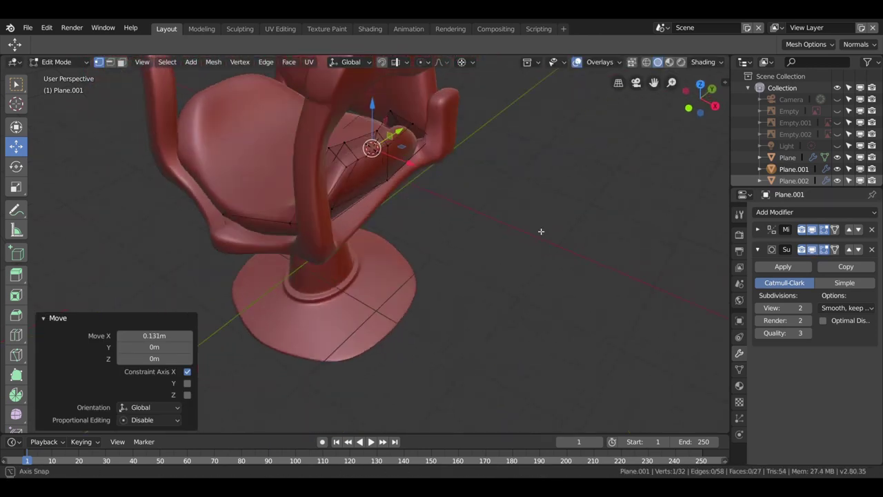
{"action": "scroll", "coordinate": [443, 223], "scroll_direction": "up", "scroll_amount": 5}
{"action": "key", "text": "g"}
{"action": "left_click", "coordinate": [418, 154]}
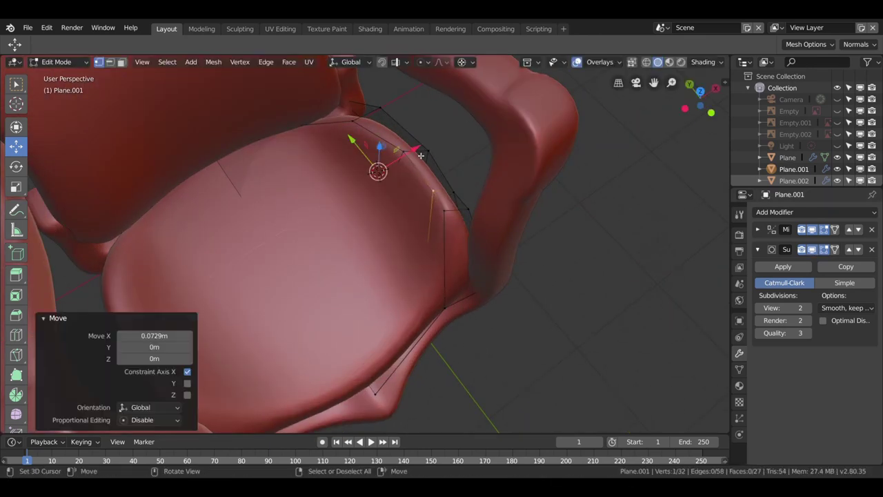
{"action": "key", "text": "g"}
{"action": "key", "text": "x"}
{"action": "left_click", "coordinate": [417, 153]}
Step: Move the cushion's back-corner vertices to fit inside the armrests
{"action": "middle_click_drag", "start_coordinate": [416, 152], "coordinate": [423, 121]}
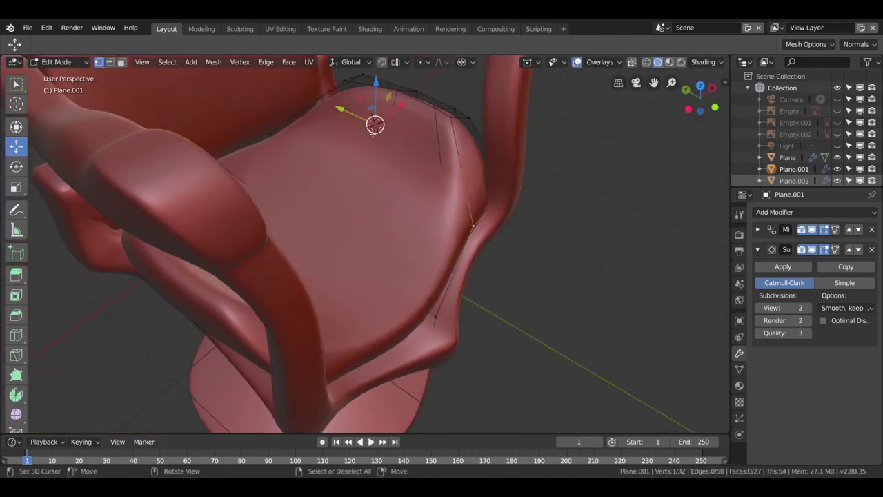
{"action": "left_click", "coordinate": [423, 121]}
{"action": "scroll", "coordinate": [578, 217], "scroll_direction": "down", "scroll_amount": 5}
{"action": "mouse_move", "coordinate": [577, 217]}
{"action": "middle_mouse_down"}
{"action": "mouse_move", "coordinate": [439, 207]}
{"action": "mouse_move", "coordinate": [488, 135]}
{"action": "mouse_move", "coordinate": [539, 124]}
{"action": "mouse_move", "coordinate": [376, 179]}
{"action": "mouse_move", "coordinate": [482, 220]}
{"action": "mouse_move", "coordinate": [607, 233]}
{"action": "mouse_move", "coordinate": [382, 182]}
{"action": "mouse_move", "coordinate": [368, 292]}
{"action": "middle_mouse_up"}
{"action": "left_click", "coordinate": [370, 172]}
{"action": "scroll", "coordinate": [372, 205], "scroll_direction": "up", "scroll_amount": 4}
{"action": "key", "text": "g"}
{"action": "left_click", "coordinate": [607, 234]}
Step: Edit the chair frame mesh and raise a frame vertex 0.13 m along Z
{"action": "key", "text": "Tab"}
{"action": "left_click", "coordinate": [381, 182]}
{"action": "key", "text": "Tab"}
{"action": "key", "text": "g"}
{"action": "key", "text": "z"}
{"action": "left_click", "coordinate": [368, 232]}
Step: Lower the selected frame vertices slightly and slide another frame vertex along its edge
{"action": "mouse_move", "coordinate": [368, 232]}
{"action": "middle_mouse_down"}
{"action": "mouse_move", "coordinate": [458, 210]}
{"action": "mouse_move", "coordinate": [483, 249]}
{"action": "middle_mouse_up"}
{"action": "left_click_drag", "start_coordinate": [502, 255], "coordinate": [504, 267]}
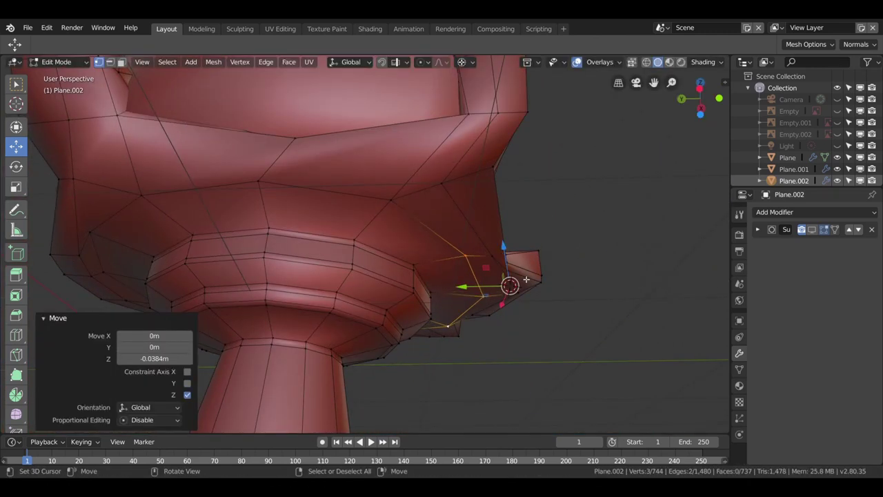
{"action": "mouse_move", "coordinate": [503, 268]}
{"action": "middle_mouse_down"}
{"action": "mouse_move", "coordinate": [503, 277]}
{"action": "mouse_move", "coordinate": [377, 285]}
{"action": "mouse_move", "coordinate": [386, 182]}
{"action": "mouse_move", "coordinate": [362, 166]}
{"action": "mouse_move", "coordinate": [266, 227]}
{"action": "mouse_move", "coordinate": [274, 207]}
{"action": "mouse_move", "coordinate": [398, 289]}
{"action": "mouse_move", "coordinate": [482, 297]}
{"action": "middle_mouse_up"}
{"action": "left_click", "coordinate": [365, 172]}
{"action": "key", "text": "g"}
{"action": "key", "text": "g"}
{"action": "left_click", "coordinate": [366, 181]}
Step: Shift a frame vertex sideways along X and start moving the left armrest edge loop
{"action": "left_click", "coordinate": [494, 298]}
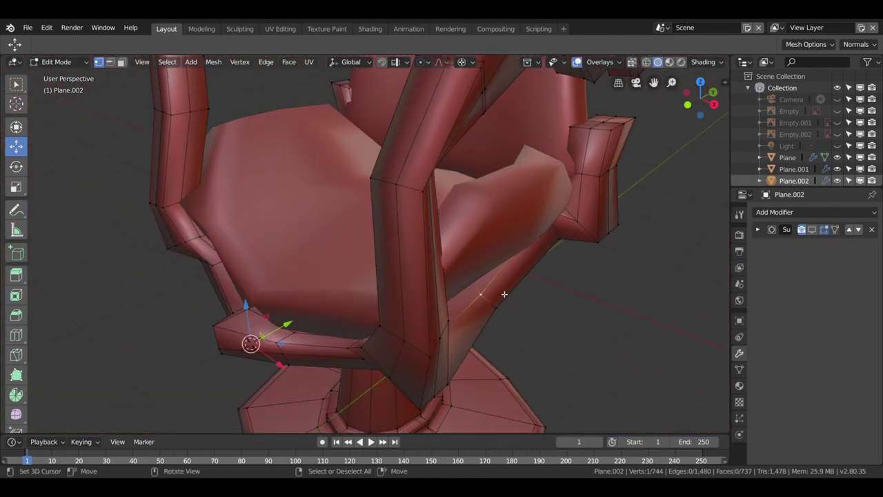
{"action": "left_click_drag", "start_coordinate": [535, 314], "coordinate": [545, 316]}
{"action": "mouse_move", "coordinate": [545, 316]}
{"action": "middle_mouse_down"}
{"action": "mouse_move", "coordinate": [460, 338]}
{"action": "mouse_move", "coordinate": [610, 212]}
{"action": "mouse_move", "coordinate": [531, 233]}
{"action": "mouse_move", "coordinate": [407, 226]}
{"action": "middle_mouse_up"}
{"action": "left_click", "coordinate": [294, 238], "text": "alt"}
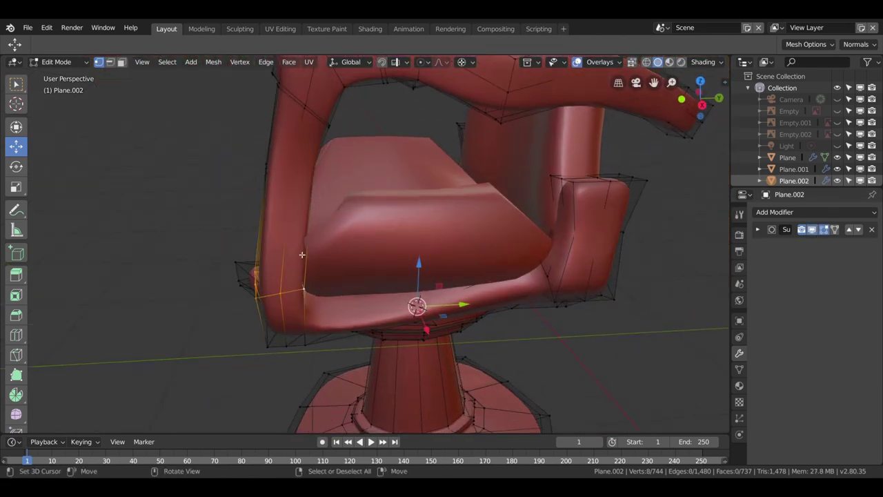
{"action": "key", "text": "g"}
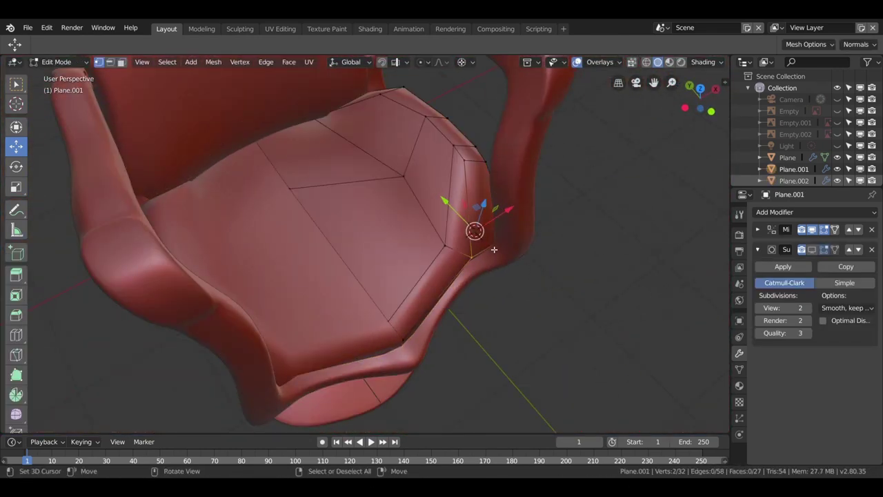
Step: Deselect all on the cushion and nudge a cushion vertex into place
{"action": "left_click_drag", "start_coordinate": [494, 249], "coordinate": [482, 238]}
{"action": "middle_click_drag", "start_coordinate": [483, 238], "coordinate": [272, 259]}
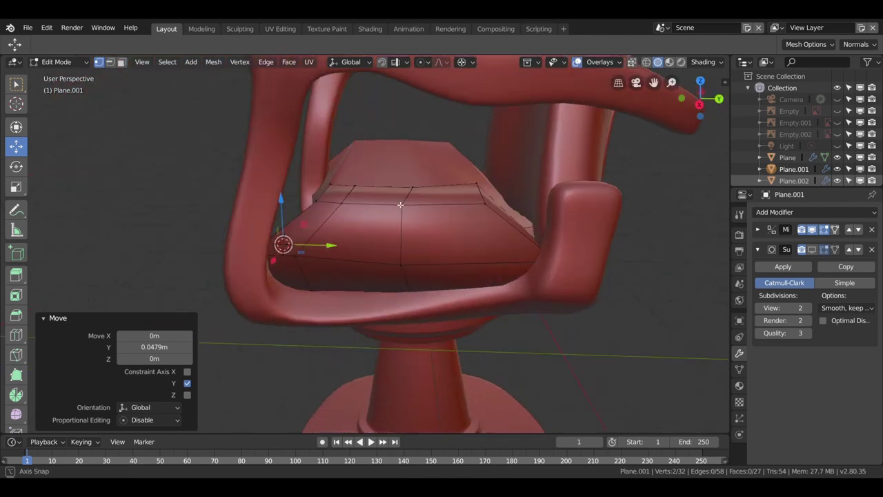
{"action": "key", "text": "alt+a"}
{"action": "left_click_drag", "start_coordinate": [283, 261], "coordinate": [284, 256]}
{"action": "key", "text": "Tab"}
{"action": "mouse_move", "coordinate": [284, 256]}
{"action": "middle_mouse_down"}
{"action": "mouse_move", "coordinate": [259, 259]}
{"action": "mouse_move", "coordinate": [316, 264]}
{"action": "middle_mouse_up"}
{"action": "key", "text": "Tab"}
Step: Toggle X-ray to see hidden cushion parts, then return to solid shading in Edit Mode
{"action": "key", "text": "shift+z"}
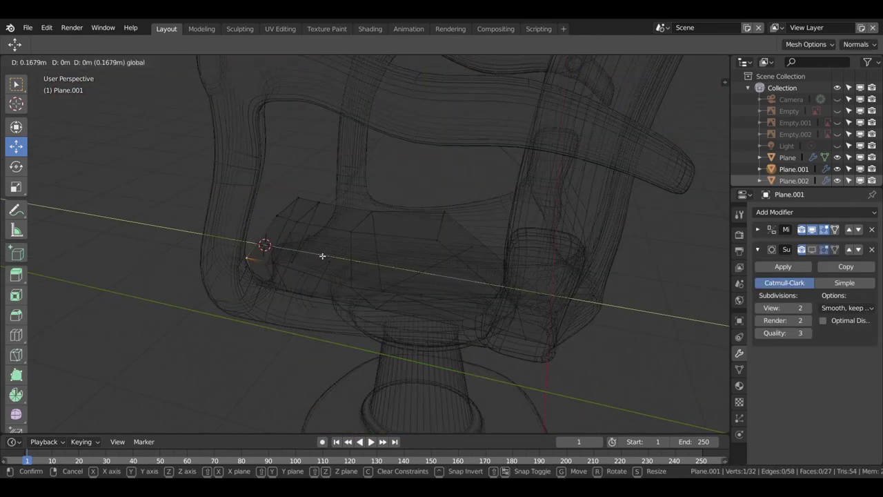
{"action": "key", "text": "Tab"}
{"action": "key", "text": "z"}
{"action": "left_click", "coordinate": [374, 290]}
{"action": "mouse_move", "coordinate": [375, 290]}
{"action": "middle_mouse_down"}
{"action": "mouse_move", "coordinate": [695, 276]}
{"action": "mouse_move", "coordinate": [387, 250]}
{"action": "mouse_move", "coordinate": [347, 257]}
{"action": "mouse_move", "coordinate": [471, 335]}
{"action": "mouse_move", "coordinate": [503, 299]}
{"action": "mouse_move", "coordinate": [538, 292]}
{"action": "mouse_move", "coordinate": [99, 90]}
{"action": "middle_mouse_up"}
{"action": "key", "text": "Tab"}
{"action": "mouse_move", "coordinate": [494, 200]}
{"action": "middle_mouse_down"}
{"action": "mouse_move", "coordinate": [510, 207]}
{"action": "mouse_move", "coordinate": [497, 203]}
{"action": "middle_mouse_up"}
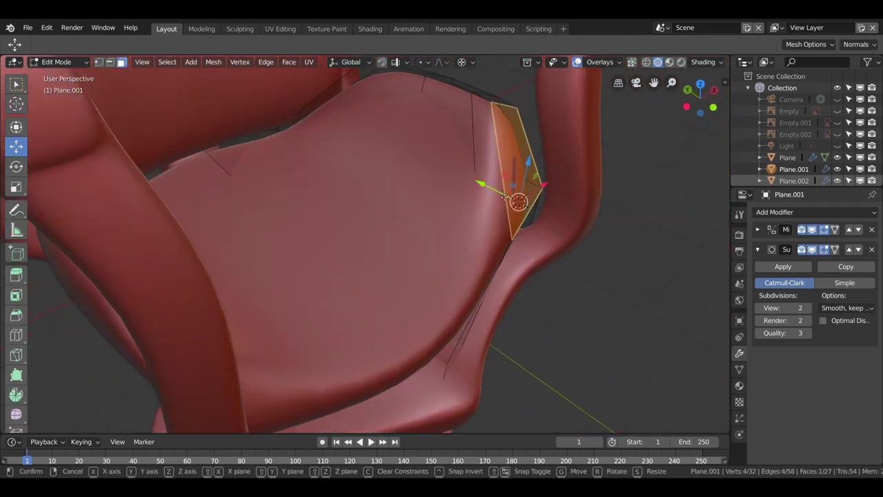
Step: Move the cushion's side face 0.18 m back along Y and add an edge loop across it
{"action": "left_click_drag", "start_coordinate": [483, 203], "coordinate": [524, 207]}
{"action": "mouse_move", "coordinate": [525, 207]}
{"action": "middle_mouse_down"}
{"action": "mouse_move", "coordinate": [559, 211]}
{"action": "mouse_move", "coordinate": [445, 270]}
{"action": "middle_mouse_up"}
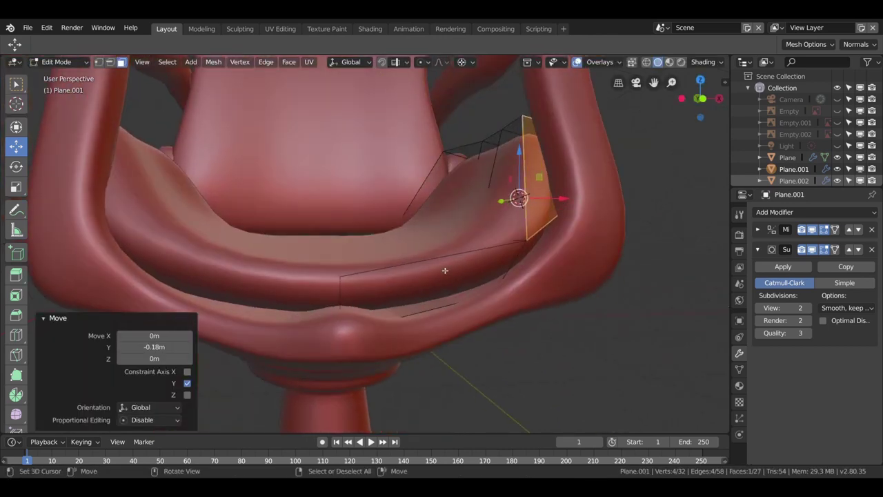
{"action": "key", "text": "ctrl+r"}
{"action": "left_click", "coordinate": [397, 293]}
{"action": "left_click", "coordinate": [354, 319]}
Step: Raise a single cushion edge 0.0757 m along Z
{"action": "mouse_move", "coordinate": [353, 319]}
{"action": "middle_mouse_down"}
{"action": "mouse_move", "coordinate": [463, 329]}
{"action": "mouse_move", "coordinate": [387, 321]}
{"action": "mouse_move", "coordinate": [387, 211]}
{"action": "mouse_move", "coordinate": [456, 281]}
{"action": "middle_mouse_up"}
{"action": "left_click", "coordinate": [456, 281]}
{"action": "key", "text": "g"}
{"action": "key", "text": "z"}
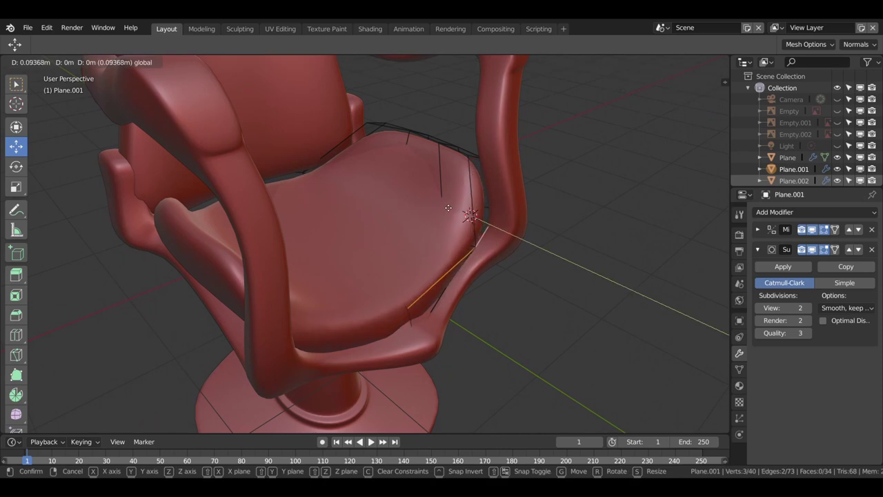
{"action": "left_click", "coordinate": [453, 211]}
{"action": "mouse_move", "coordinate": [453, 211]}
{"action": "middle_mouse_down"}
{"action": "mouse_move", "coordinate": [459, 301]}
{"action": "mouse_move", "coordinate": [509, 361]}
{"action": "mouse_move", "coordinate": [481, 193]}
{"action": "mouse_move", "coordinate": [432, 158]}
{"action": "mouse_move", "coordinate": [478, 255]}
{"action": "middle_mouse_up"}
Step: Switch to vertex select and lower a cushion vertex 0.0808 m along Z
{"action": "left_click", "coordinate": [99, 63]}
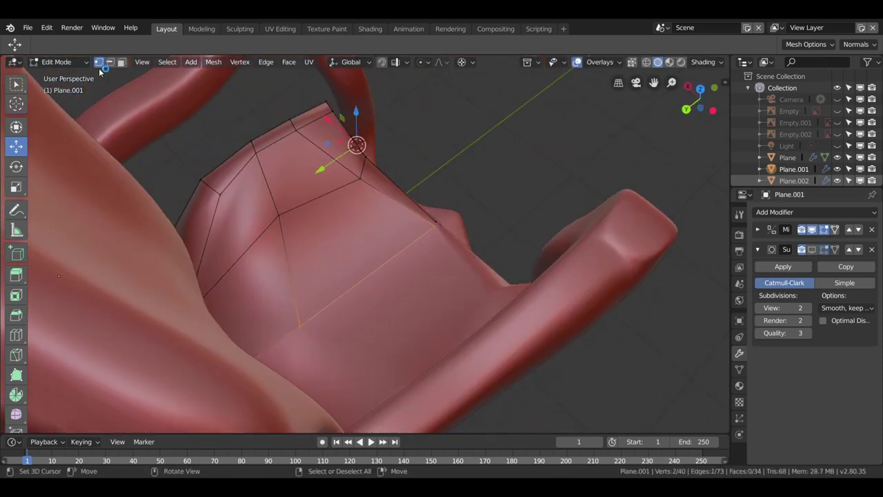
{"action": "left_click", "coordinate": [413, 231]}
{"action": "mouse_move", "coordinate": [414, 231]}
{"action": "middle_mouse_down"}
{"action": "mouse_move", "coordinate": [441, 206]}
{"action": "mouse_move", "coordinate": [524, 252]}
{"action": "mouse_move", "coordinate": [582, 312]}
{"action": "middle_mouse_up"}
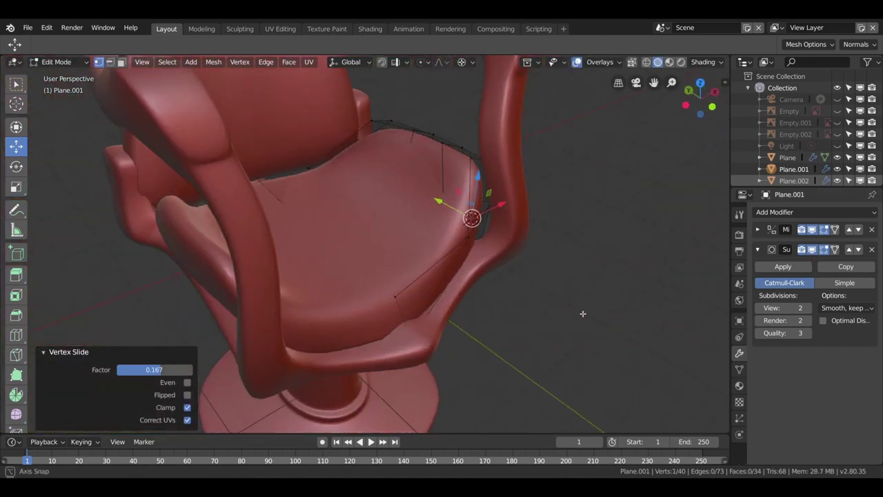
{"action": "key", "text": "g"}
{"action": "key", "text": "z"}
{"action": "left_click", "coordinate": [481, 188]}
{"action": "mouse_move", "coordinate": [414, 242]}
{"action": "middle_mouse_down"}
{"action": "mouse_move", "coordinate": [435, 227]}
{"action": "mouse_move", "coordinate": [442, 297]}
{"action": "mouse_move", "coordinate": [452, 285]}
{"action": "mouse_move", "coordinate": [401, 276]}
{"action": "mouse_move", "coordinate": [386, 291]}
{"action": "middle_mouse_up"}
{"action": "scroll", "coordinate": [453, 285], "scroll_direction": "up", "scroll_amount": 3}
Step: In X-ray view, raise a cushion vertex 0.155 m, then return to solid shading
{"action": "key", "text": "Tab"}
{"action": "key", "text": "shift+z"}
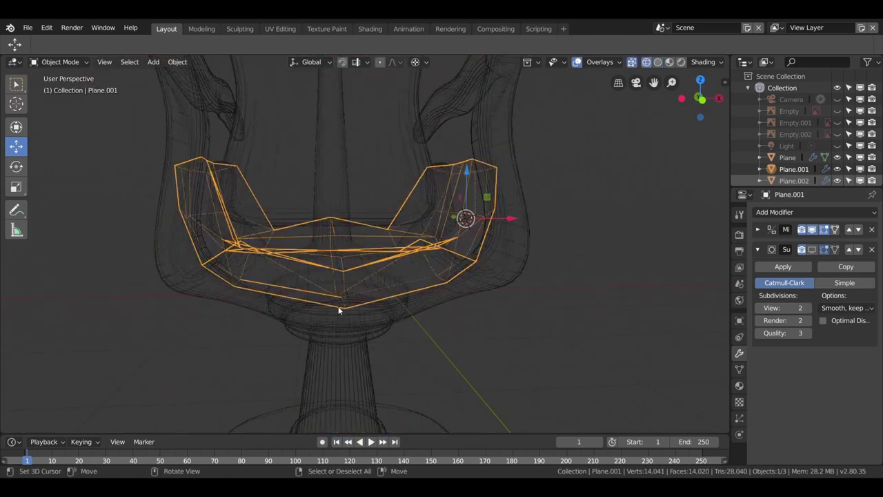
{"action": "key", "text": "Tab"}
{"action": "left_click_drag", "start_coordinate": [470, 181], "coordinate": [760, 252]}
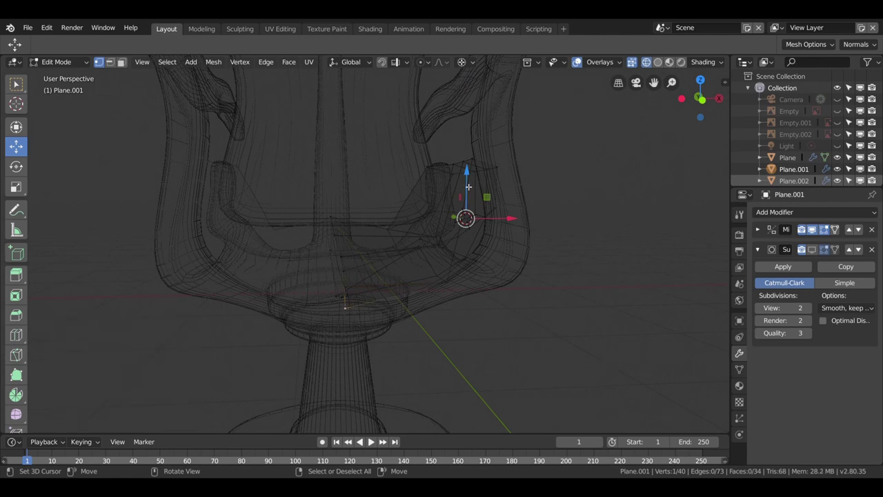
{"action": "key", "text": "shift+z"}
Step: Lower two cushion vertices along Z and move them -0.239 m along Y
{"action": "mouse_move", "coordinate": [605, 345]}
{"action": "middle_mouse_down"}
{"action": "mouse_move", "coordinate": [577, 327]}
{"action": "mouse_move", "coordinate": [561, 341]}
{"action": "mouse_move", "coordinate": [618, 339]}
{"action": "mouse_move", "coordinate": [487, 181]}
{"action": "middle_mouse_up"}
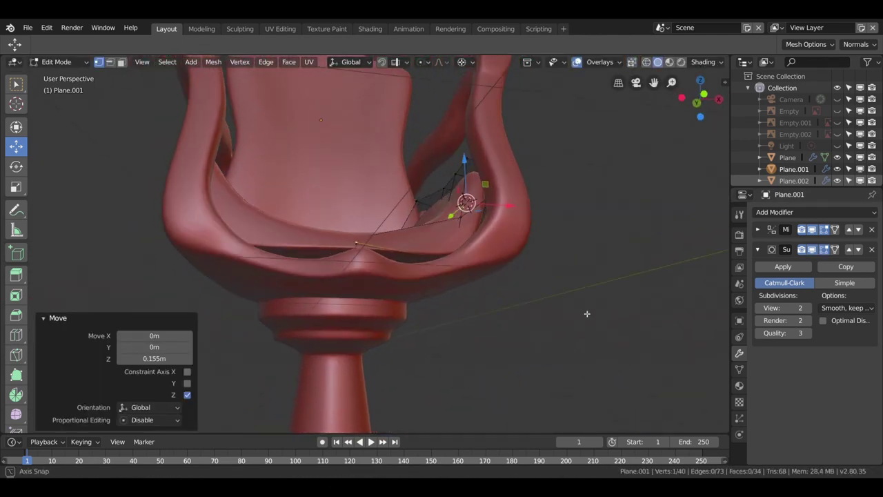
{"action": "left_click", "coordinate": [488, 181], "text": "shift"}
{"action": "left_click_drag", "start_coordinate": [488, 181], "coordinate": [467, 207]}
{"action": "mouse_move", "coordinate": [467, 207]}
{"action": "middle_mouse_down"}
{"action": "mouse_move", "coordinate": [453, 262]}
{"action": "mouse_move", "coordinate": [379, 315]}
{"action": "mouse_move", "coordinate": [482, 262]}
{"action": "mouse_move", "coordinate": [498, 244]}
{"action": "mouse_move", "coordinate": [449, 252]}
{"action": "middle_mouse_up"}
{"action": "key", "text": "g"}
{"action": "left_click", "coordinate": [459, 266]}
Step: Add another edge loop to the cushion and shift it 0.0743 m along Y
{"action": "key", "text": "ctrl+r"}
{"action": "left_click", "coordinate": [378, 315]}
{"action": "key", "text": "g"}
{"action": "key", "text": "y"}
{"action": "left_click", "coordinate": [483, 262]}
Step: Select a single cushion vertex and move it to a new position
{"action": "left_click", "coordinate": [407, 279]}
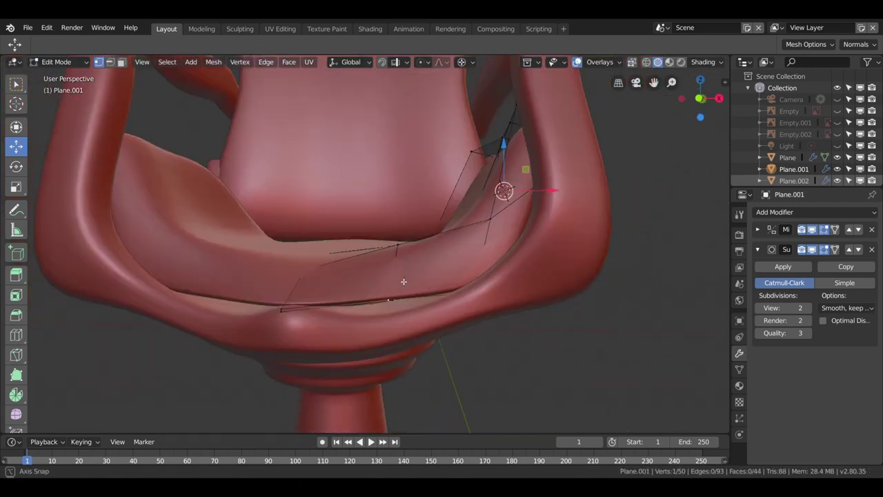
{"action": "middle_click_drag", "start_coordinate": [407, 279], "coordinate": [401, 289]}
{"action": "left_click", "coordinate": [510, 183]}
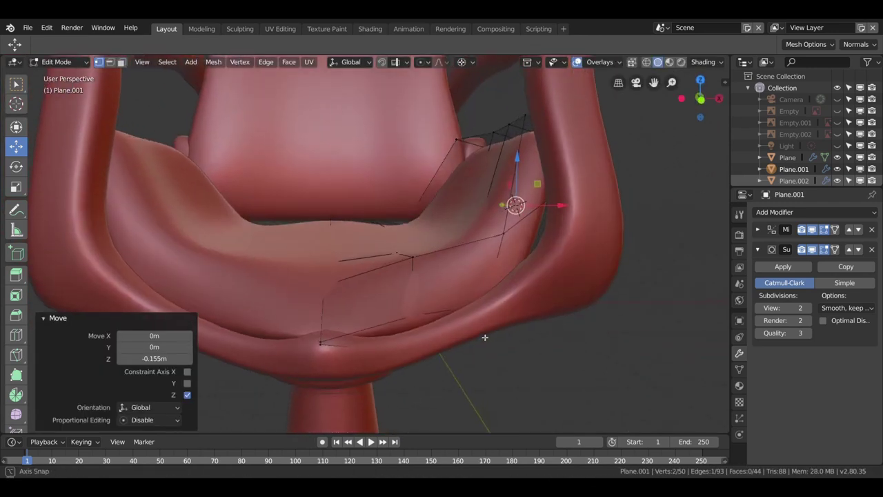
{"action": "middle_click_drag", "start_coordinate": [510, 183], "coordinate": [372, 294]}
{"action": "left_click", "coordinate": [473, 185]}
{"action": "middle_click_drag", "start_coordinate": [473, 185], "coordinate": [463, 209]}
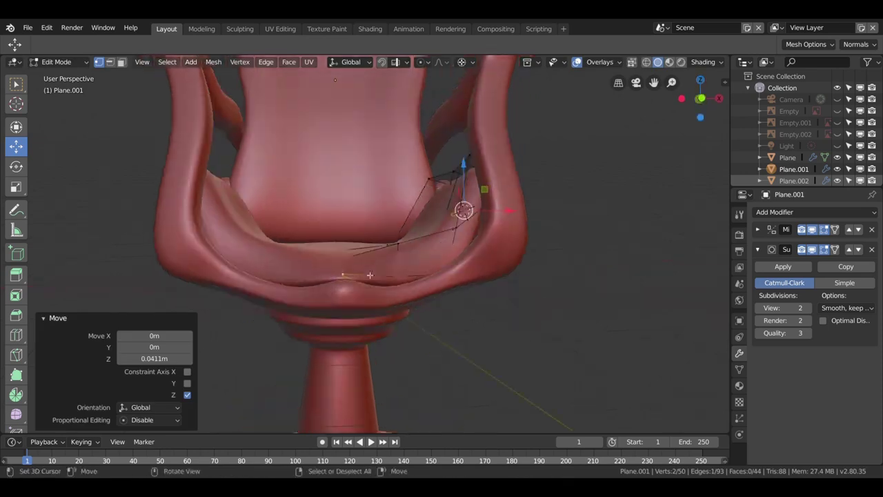
Step: Raise one cushion vertex 0.058 m along Z and reselect the chair frame
{"action": "left_click", "coordinate": [463, 209]}
{"action": "key", "text": "g"}
{"action": "left_click", "coordinate": [466, 203]}
{"action": "key", "text": "g"}
{"action": "left_click", "coordinate": [468, 166]}
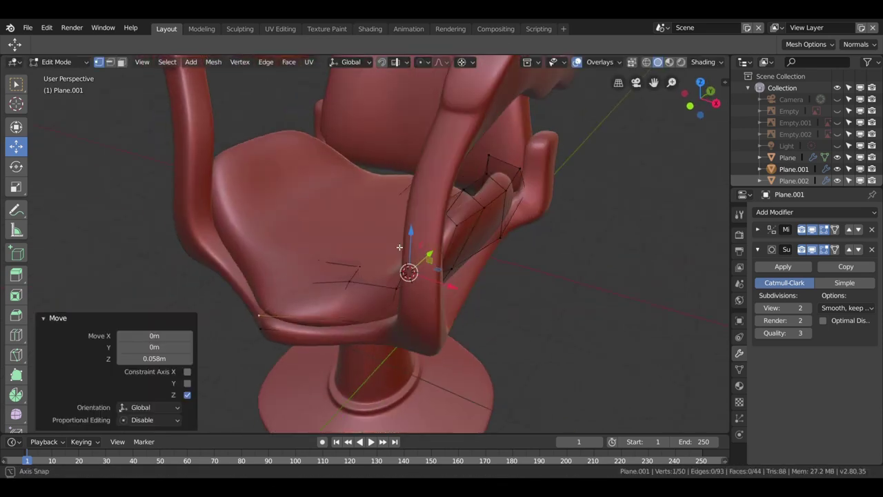
{"action": "mouse_move", "coordinate": [468, 165]}
{"action": "middle_mouse_down"}
{"action": "mouse_move", "coordinate": [462, 247]}
{"action": "mouse_move", "coordinate": [484, 235]}
{"action": "mouse_move", "coordinate": [438, 262]}
{"action": "middle_mouse_up"}
{"action": "scroll", "coordinate": [462, 246], "scroll_direction": "down", "scroll_amount": 3}
{"action": "scroll", "coordinate": [484, 235], "scroll_direction": "up", "scroll_amount": 5}
{"action": "key", "text": "Tab"}
{"action": "left_click", "coordinate": [516, 225]}
Step: In the frame mesh, merge the top vertices at center and dissolve the selected edges
{"action": "key", "text": "Tab"}
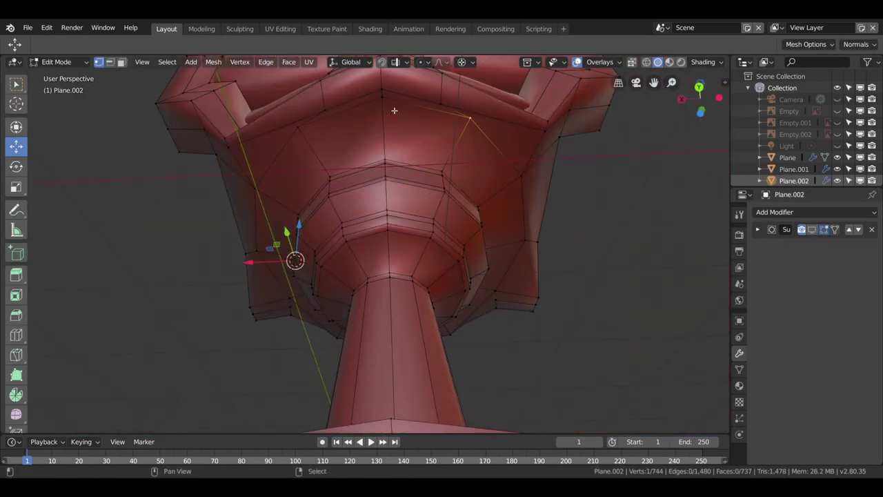
{"action": "left_click", "coordinate": [324, 109], "text": "ctrl"}
{"action": "key", "text": "m"}
{"action": "left_click", "coordinate": [402, 124]}
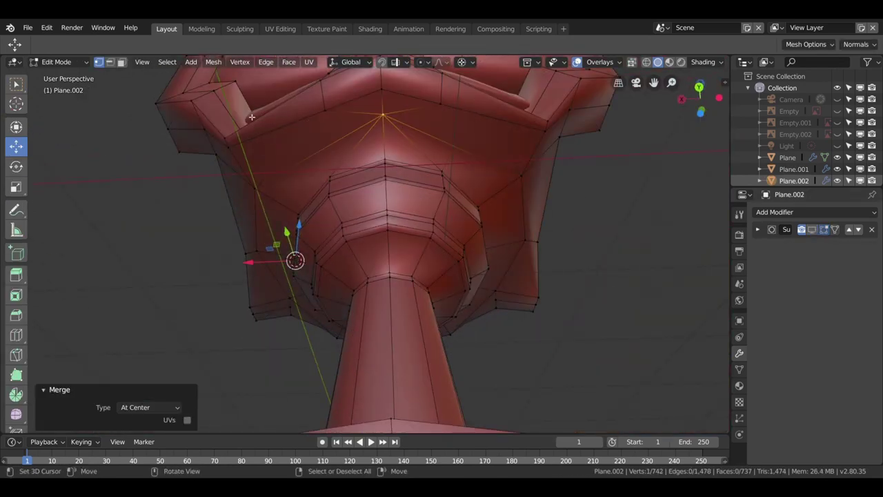
{"action": "key", "text": "2"}
{"action": "left_click", "coordinate": [418, 159], "text": "alt"}
{"action": "scroll", "coordinate": [414, 207], "scroll_direction": "down", "scroll_amount": 3}
{"action": "key", "text": "x"}
{"action": "left_click", "coordinate": [341, 321]}
Step: Move two armrest frame edges inward along X by -0.1 m
{"action": "mouse_move", "coordinate": [341, 321]}
{"action": "middle_mouse_down"}
{"action": "mouse_move", "coordinate": [436, 347]}
{"action": "mouse_move", "coordinate": [392, 296]}
{"action": "mouse_move", "coordinate": [426, 282]}
{"action": "mouse_move", "coordinate": [465, 287]}
{"action": "mouse_move", "coordinate": [488, 345]}
{"action": "middle_mouse_up"}
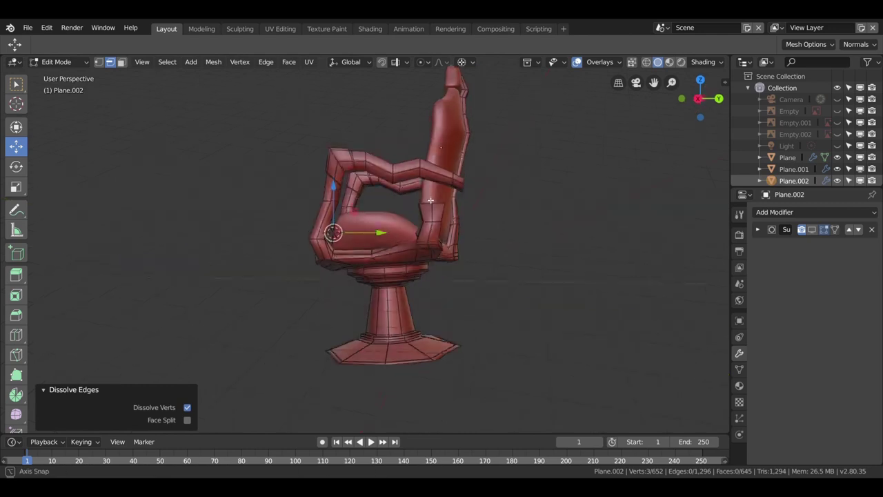
{"action": "middle_click_drag", "start_coordinate": [430, 200], "coordinate": [347, 188]}
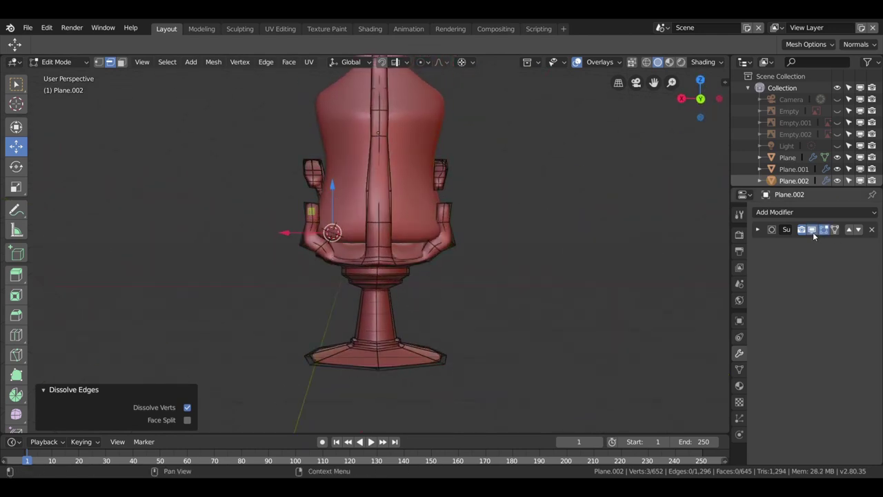
{"action": "middle_click_drag", "start_coordinate": [690, 241], "coordinate": [503, 255]}
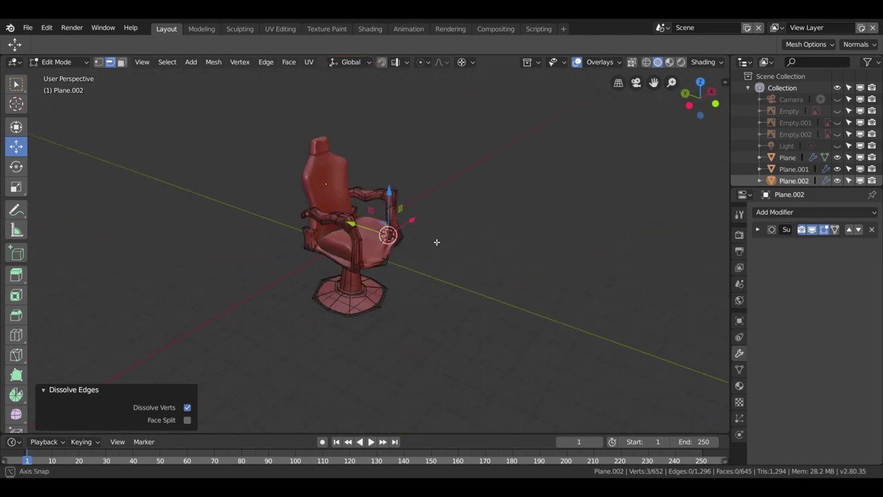
{"action": "middle_click_drag", "start_coordinate": [445, 306], "coordinate": [235, 306]}
{"action": "scroll", "coordinate": [420, 241], "scroll_direction": "up", "scroll_amount": 5}
{"action": "scroll", "coordinate": [432, 244], "scroll_direction": "up", "scroll_amount": 2}
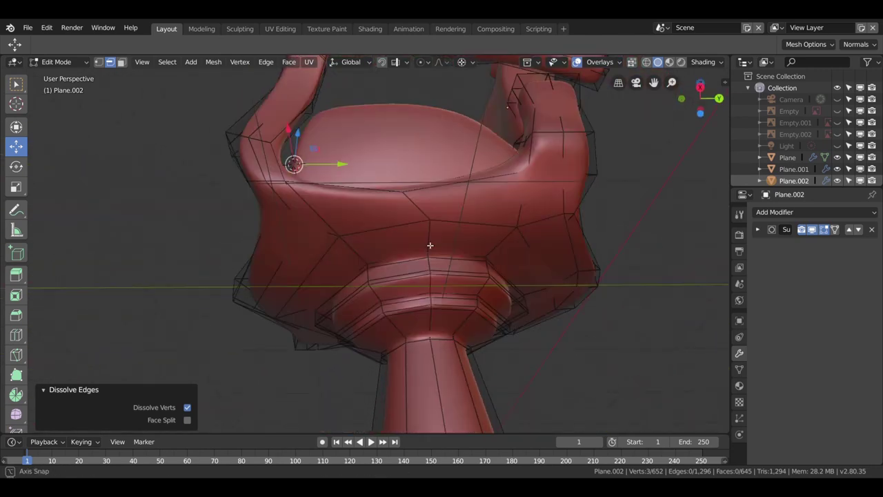
{"action": "mouse_move", "coordinate": [432, 244]}
{"action": "middle_mouse_down"}
{"action": "mouse_move", "coordinate": [589, 239]}
{"action": "mouse_move", "coordinate": [429, 278]}
{"action": "mouse_move", "coordinate": [134, 80]}
{"action": "middle_mouse_up"}
{"action": "left_click", "coordinate": [430, 278]}
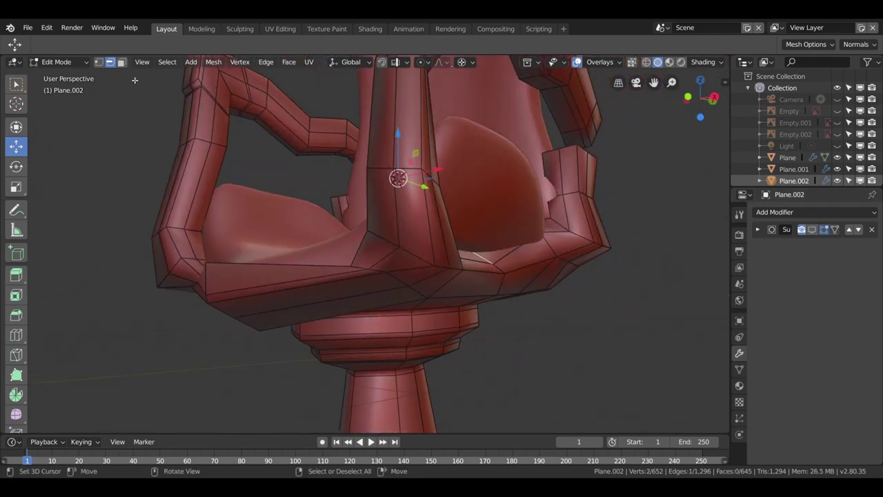
{"action": "middle_click_drag", "start_coordinate": [477, 255], "coordinate": [494, 300]}
{"action": "key", "text": "g"}
{"action": "key", "text": "x"}
{"action": "left_click", "coordinate": [494, 300]}
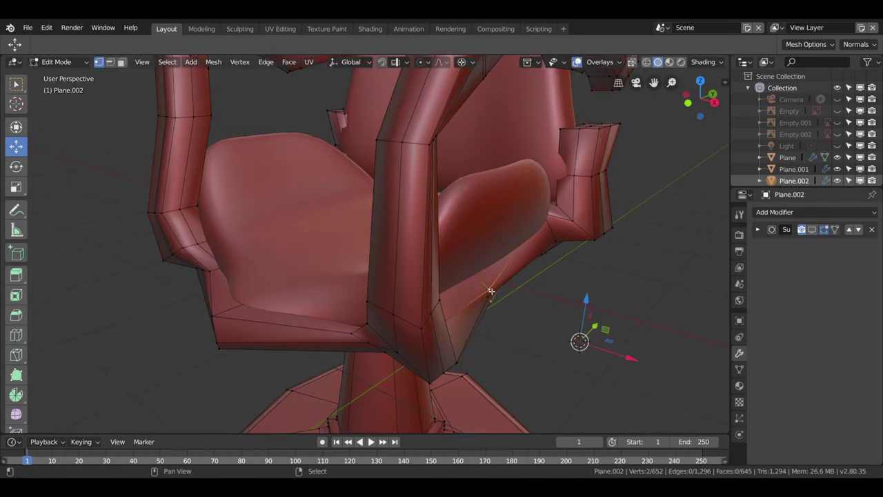
{"action": "left_click", "coordinate": [492, 304], "text": "shift"}
{"action": "key", "text": "g"}
{"action": "key", "text": "x"}
{"action": "left_click", "coordinate": [494, 299]}
Step: Shift a single frame vertex -0.154 m along X
{"action": "middle_click_drag", "start_coordinate": [494, 299], "coordinate": [570, 341]}
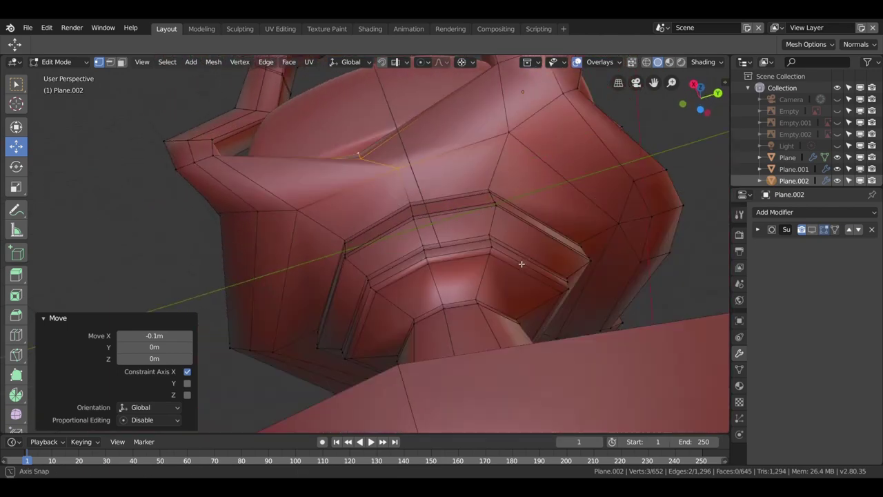
{"action": "left_click", "coordinate": [378, 364]}
{"action": "key", "text": "g"}
{"action": "key", "text": "x"}
{"action": "left_click", "coordinate": [387, 355]}
{"action": "mouse_move", "coordinate": [386, 355]}
{"action": "middle_mouse_down"}
{"action": "mouse_move", "coordinate": [432, 341]}
{"action": "mouse_move", "coordinate": [457, 243]}
{"action": "mouse_move", "coordinate": [428, 235]}
{"action": "middle_mouse_up"}
Step: Edit the seat cushion, moving one vertex along X and sliding the next ones
{"action": "key", "text": "Tab"}
{"action": "left_click", "coordinate": [428, 236]}
{"action": "key", "text": "Tab"}
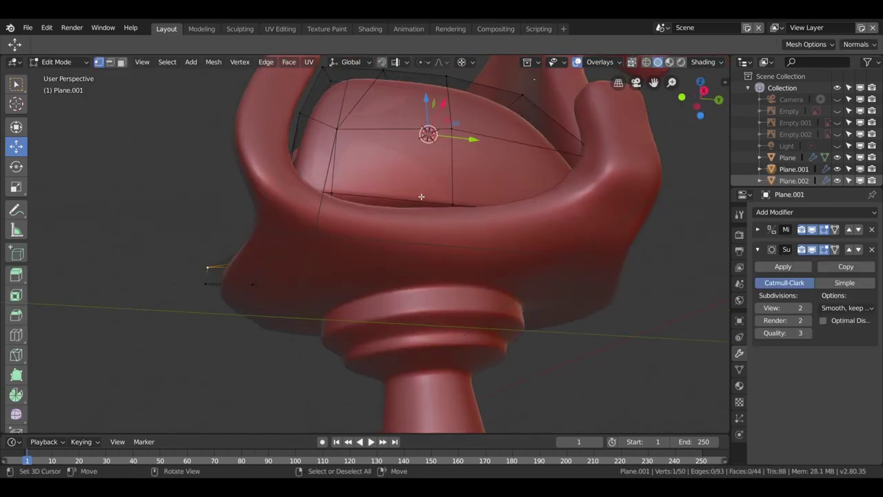
{"action": "left_click", "coordinate": [376, 199]}
{"action": "key", "text": "g"}
{"action": "key", "text": "x"}
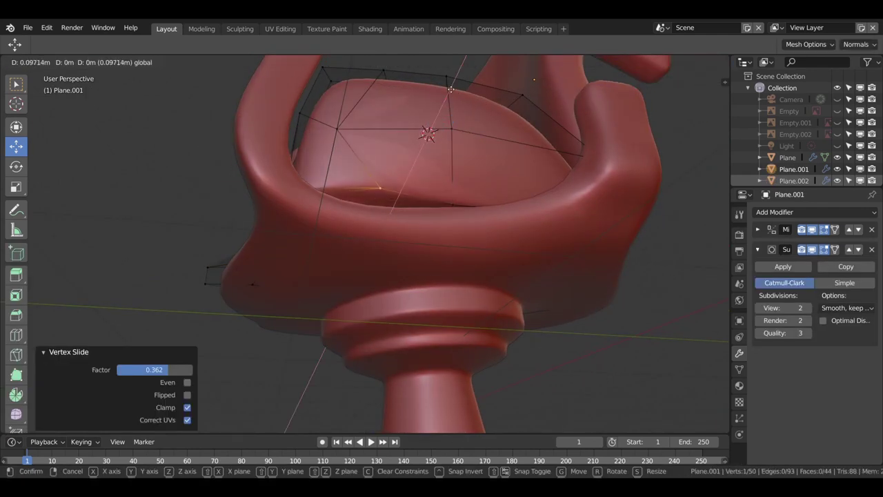
{"action": "left_click", "coordinate": [450, 89]}
{"action": "left_click", "coordinate": [332, 199]}
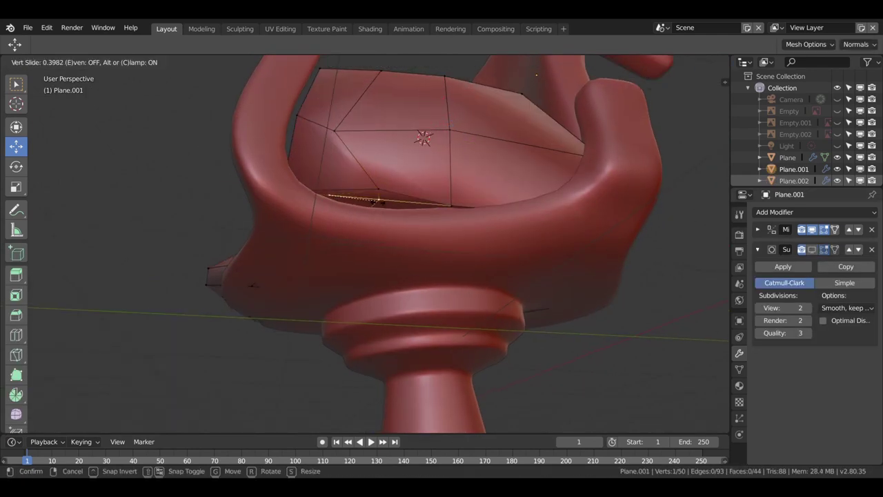
{"action": "key", "text": "g"}
{"action": "left_click", "coordinate": [451, 208]}
{"action": "key", "text": "g"}
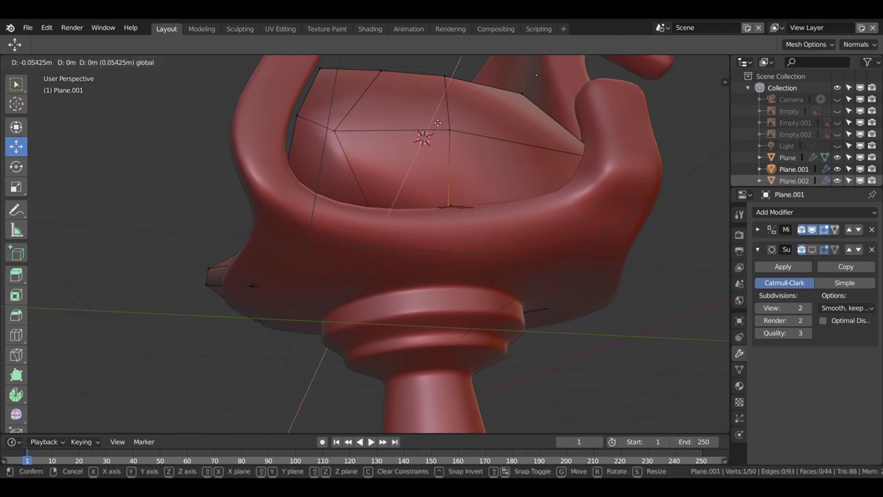
{"action": "left_click", "coordinate": [446, 214]}
Step: Shift cushion vertices inward along X by -0.115 m and -0.116 m
{"action": "middle_click_drag", "start_coordinate": [452, 191], "coordinate": [427, 218]}
{"action": "left_click_drag", "start_coordinate": [427, 218], "coordinate": [460, 242]}
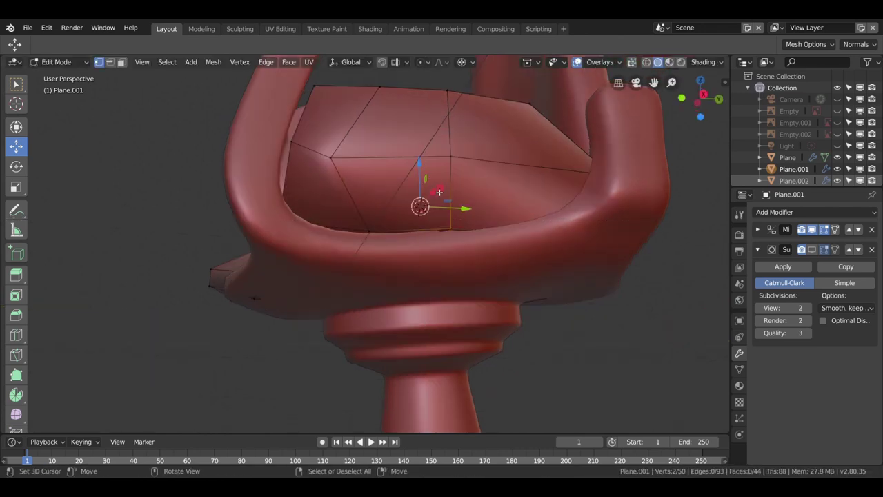
{"action": "middle_click_drag", "start_coordinate": [439, 193], "coordinate": [442, 151]}
{"action": "key", "text": "g"}
{"action": "key", "text": "x"}
{"action": "left_click", "coordinate": [447, 116]}
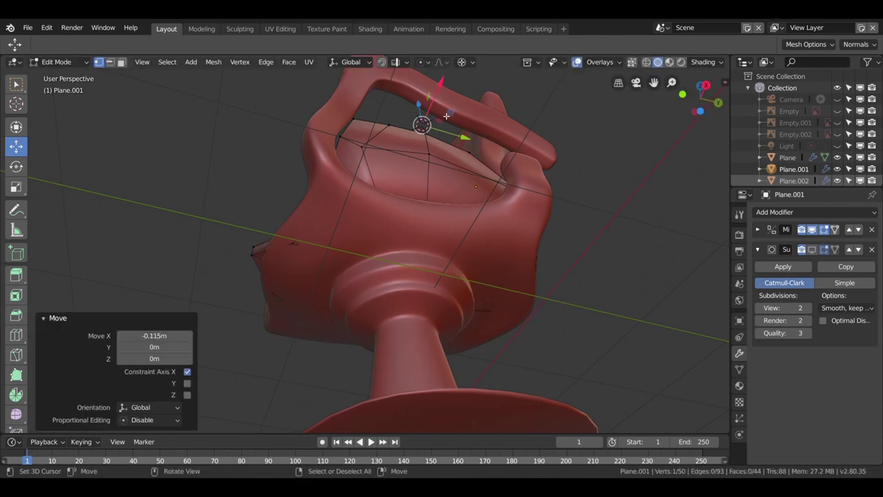
{"action": "mouse_move", "coordinate": [446, 116]}
{"action": "middle_mouse_down"}
{"action": "mouse_move", "coordinate": [453, 358]}
{"action": "mouse_move", "coordinate": [414, 314]}
{"action": "mouse_move", "coordinate": [397, 310]}
{"action": "mouse_move", "coordinate": [372, 342]}
{"action": "mouse_move", "coordinate": [380, 372]}
{"action": "middle_mouse_up"}
{"action": "key", "text": "g"}
{"action": "left_click", "coordinate": [453, 358]}
{"action": "key", "text": "g"}
{"action": "key", "text": "x"}
{"action": "left_click", "coordinate": [397, 311]}
{"action": "left_click", "coordinate": [400, 419]}
{"action": "middle_click_drag", "start_coordinate": [400, 419], "coordinate": [379, 233]}
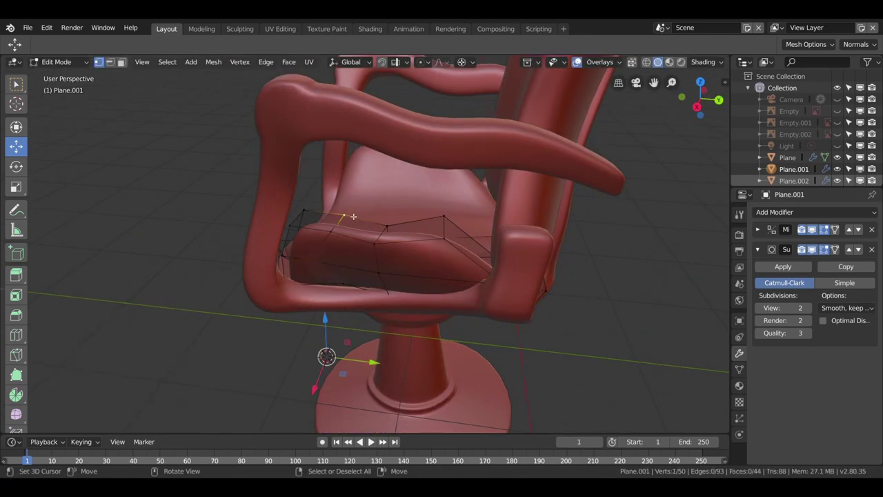
Step: Move a cushion rim vertex -0.0958 m on X, lower it, and raise another 0.0519 m on Z
{"action": "left_click", "coordinate": [319, 394]}
{"action": "mouse_move", "coordinate": [320, 394]}
{"action": "middle_mouse_down"}
{"action": "mouse_move", "coordinate": [231, 203]}
{"action": "mouse_move", "coordinate": [459, 157]}
{"action": "mouse_move", "coordinate": [349, 150]}
{"action": "mouse_move", "coordinate": [544, 204]}
{"action": "mouse_move", "coordinate": [414, 227]}
{"action": "middle_mouse_up"}
{"action": "key", "text": "g"}
{"action": "key", "text": "x"}
{"action": "left_click", "coordinate": [230, 202]}
{"action": "key", "text": "g"}
{"action": "key", "text": "z"}
{"action": "left_click", "coordinate": [458, 165]}
{"action": "scroll", "coordinate": [544, 205], "scroll_direction": "down", "scroll_amount": 3}
{"action": "scroll", "coordinate": [414, 228], "scroll_direction": "up", "scroll_amount": 4}
{"action": "key", "text": "g"}
{"action": "key", "text": "z"}
{"action": "left_click", "coordinate": [386, 297]}
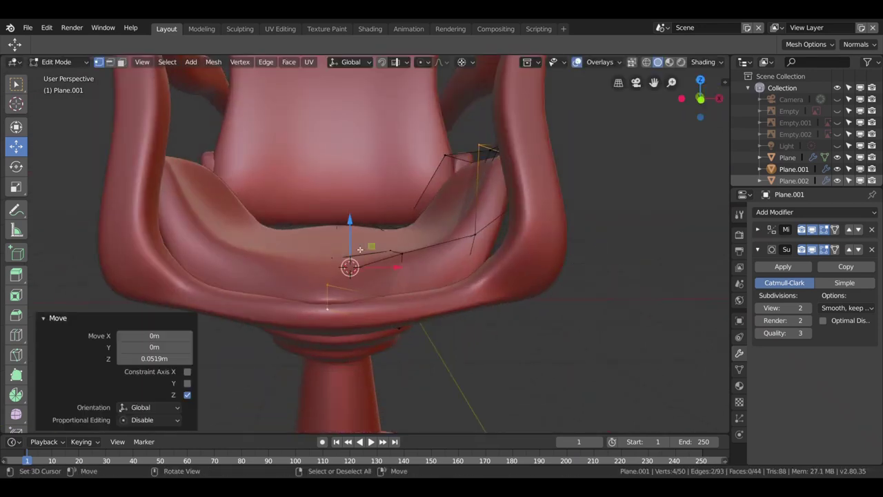
Step: Make a small Z adjustment and slide two cushion vertices, one at factor 0.338
{"action": "middle_click_drag", "start_coordinate": [387, 297], "coordinate": [389, 311]}
{"action": "scroll", "coordinate": [388, 311], "scroll_direction": "down", "scroll_amount": 3}
{"action": "key", "text": "g"}
{"action": "key", "text": "z"}
{"action": "left_click", "coordinate": [352, 227]}
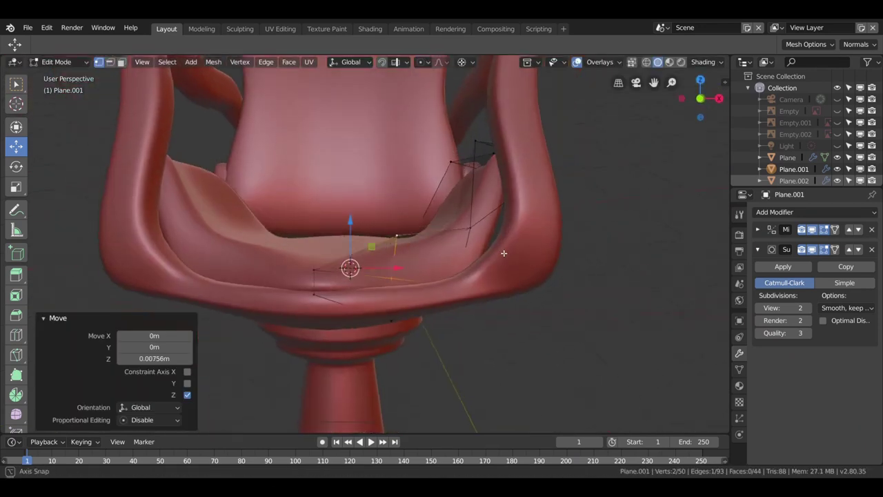
{"action": "mouse_move", "coordinate": [351, 228]}
{"action": "middle_mouse_down"}
{"action": "mouse_move", "coordinate": [510, 268]}
{"action": "mouse_move", "coordinate": [414, 248]}
{"action": "middle_mouse_up"}
{"action": "scroll", "coordinate": [414, 248], "scroll_direction": "up", "scroll_amount": 3}
{"action": "key", "text": "shift+v"}
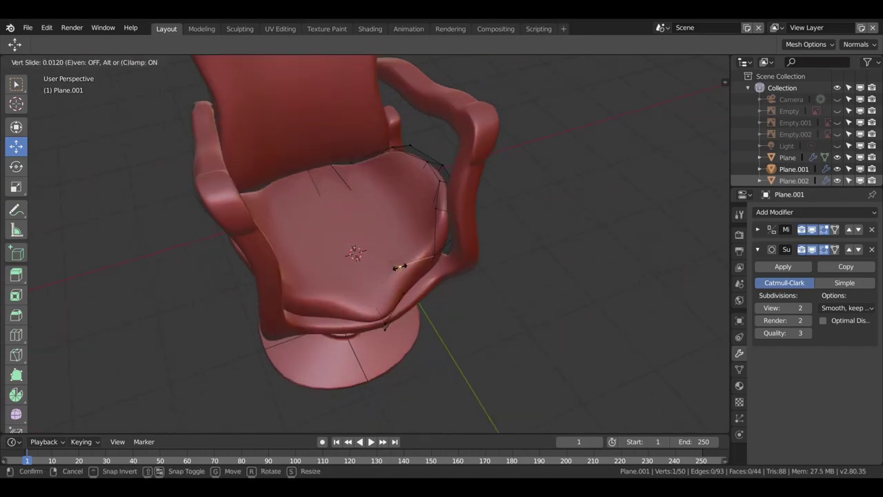
{"action": "left_click", "coordinate": [432, 259]}
{"action": "key", "text": "shift+v"}
{"action": "left_click", "coordinate": [434, 203]}
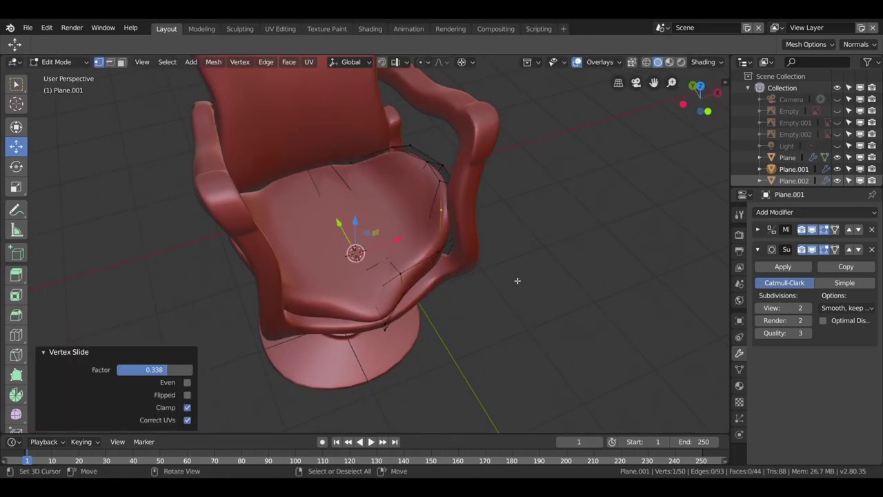
{"action": "mouse_move", "coordinate": [434, 203]}
{"action": "middle_mouse_down"}
{"action": "mouse_move", "coordinate": [344, 231]}
{"action": "mouse_move", "coordinate": [427, 280]}
{"action": "mouse_move", "coordinate": [274, 310]}
{"action": "middle_mouse_up"}
{"action": "scroll", "coordinate": [386, 262], "scroll_direction": "up", "scroll_amount": 3}
Step: Push the armrest frame vertices back -0.0494 m along Y
{"action": "left_click", "coordinate": [287, 320]}
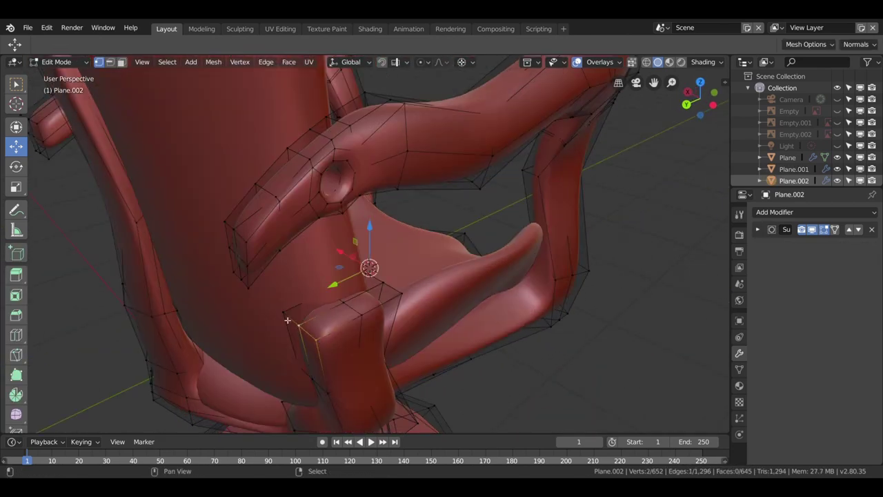
{"action": "left_click", "coordinate": [348, 286]}
{"action": "scroll", "coordinate": [348, 286], "scroll_direction": "down", "scroll_amount": 5}
{"action": "middle_click_drag", "start_coordinate": [348, 287], "coordinate": [339, 265]}
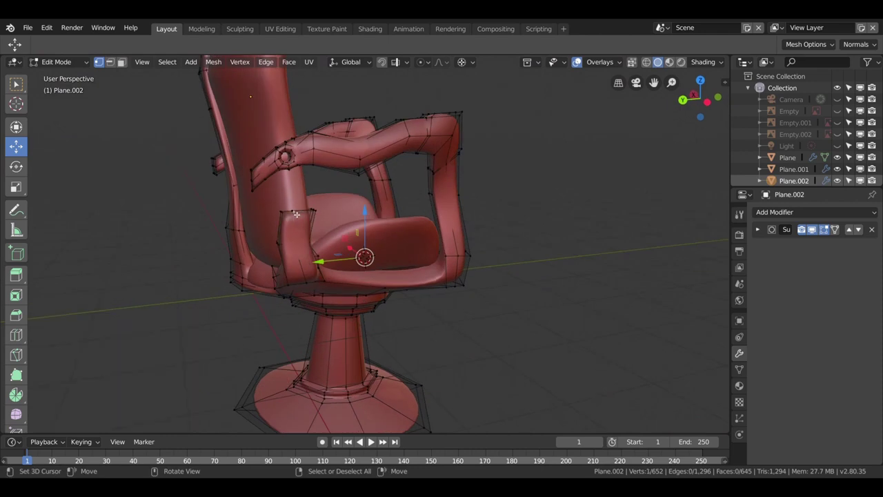
{"action": "left_click_drag", "start_coordinate": [339, 265], "coordinate": [323, 268]}
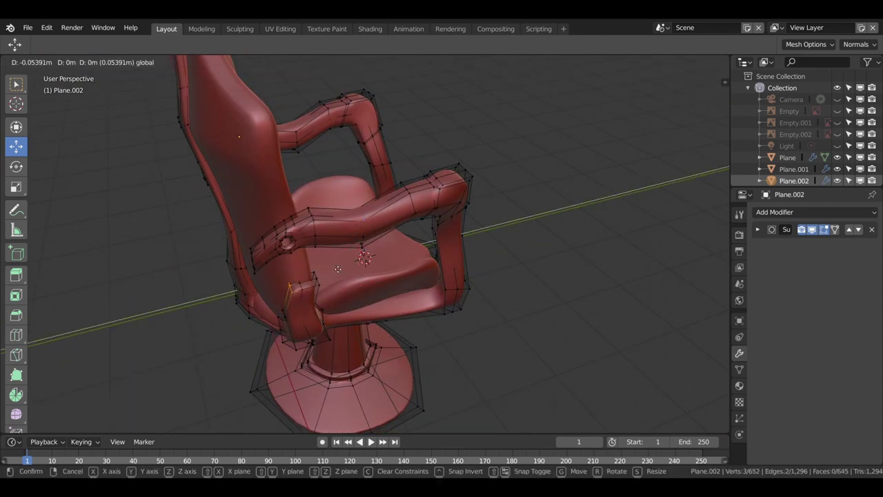
{"action": "middle_click_drag", "start_coordinate": [322, 268], "coordinate": [308, 271]}
{"action": "scroll", "coordinate": [308, 271], "scroll_direction": "up", "scroll_amount": 4}
{"action": "left_click", "coordinate": [146, 290]}
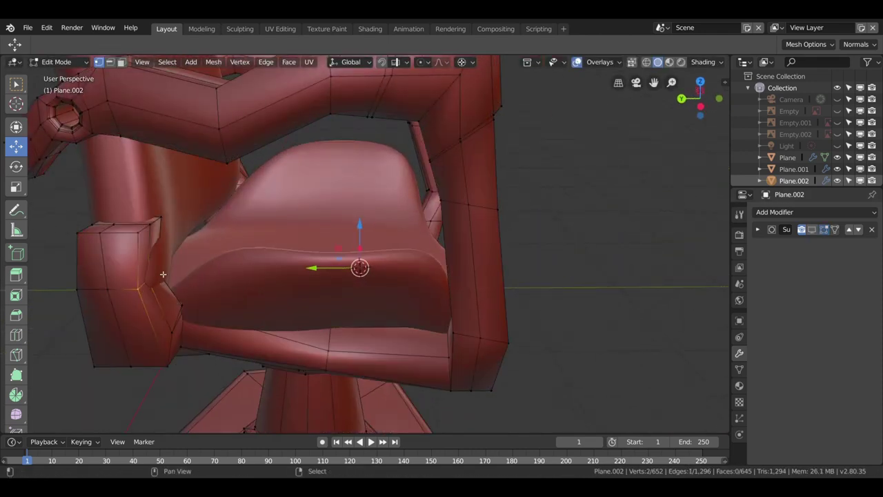
{"action": "left_click", "coordinate": [321, 271]}
{"action": "scroll", "coordinate": [315, 266], "scroll_direction": "down", "scroll_amount": 3}
{"action": "middle_click_drag", "start_coordinate": [315, 266], "coordinate": [146, 157]}
Step: Move an armrest vertex -0.133 m on X and slide another at factor 0.515
{"action": "left_click", "coordinate": [146, 157]}
{"action": "left_click_drag", "start_coordinate": [385, 247], "coordinate": [384, 254]}
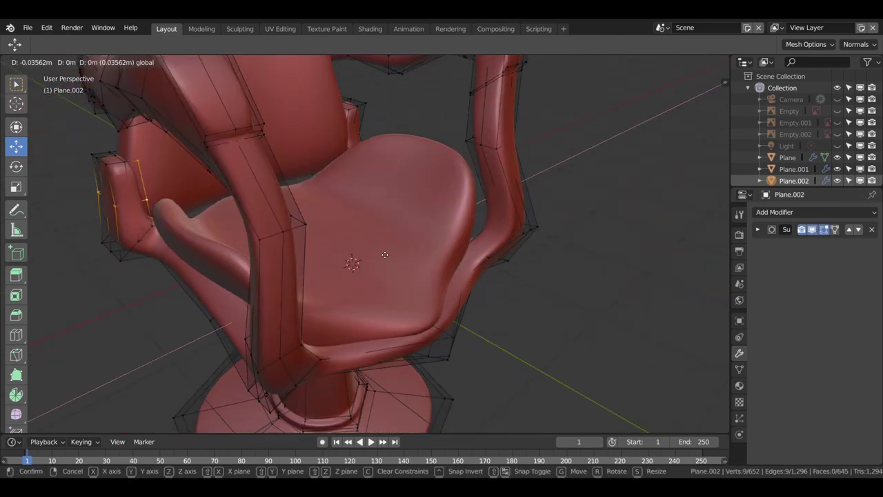
{"action": "left_click", "coordinate": [380, 256]}
{"action": "middle_click_drag", "start_coordinate": [380, 256], "coordinate": [289, 207]}
{"action": "key", "text": "g"}
{"action": "key", "text": "Escape"}
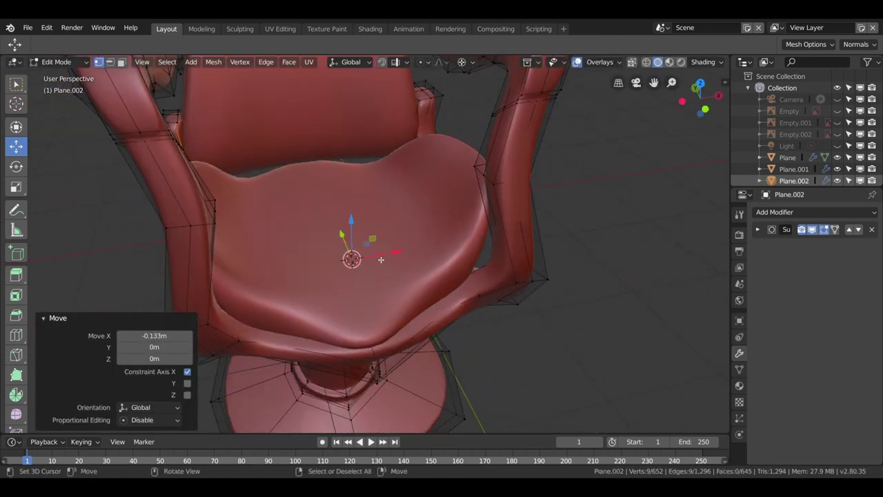
{"action": "left_click", "coordinate": [178, 124]}
{"action": "key", "text": "g"}
{"action": "key", "text": "g"}
{"action": "left_click", "coordinate": [258, 153]}
Step: Hide the backrest and seat cushion in the outliner, leaving only the frame visible
{"action": "mouse_move", "coordinate": [258, 153]}
{"action": "middle_mouse_down"}
{"action": "mouse_move", "coordinate": [568, 271]}
{"action": "mouse_move", "coordinate": [394, 246]}
{"action": "mouse_move", "coordinate": [485, 266]}
{"action": "mouse_move", "coordinate": [418, 288]}
{"action": "middle_mouse_up"}
{"action": "scroll", "coordinate": [568, 271], "scroll_direction": "down", "scroll_amount": 5}
{"action": "scroll", "coordinate": [395, 250], "scroll_direction": "down", "scroll_amount": 2}
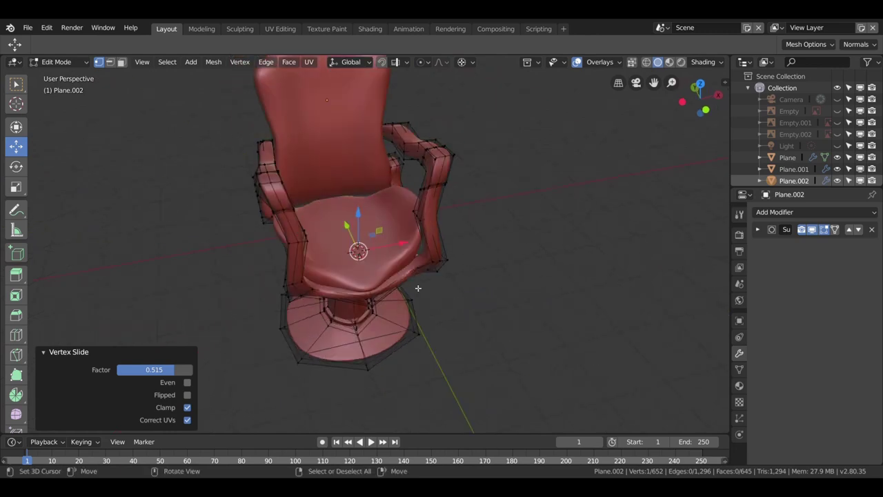
{"action": "left_click", "coordinate": [837, 180]}
{"action": "left_click", "coordinate": [836, 180]}
{"action": "middle_click_drag", "start_coordinate": [516, 236], "coordinate": [734, 185]}
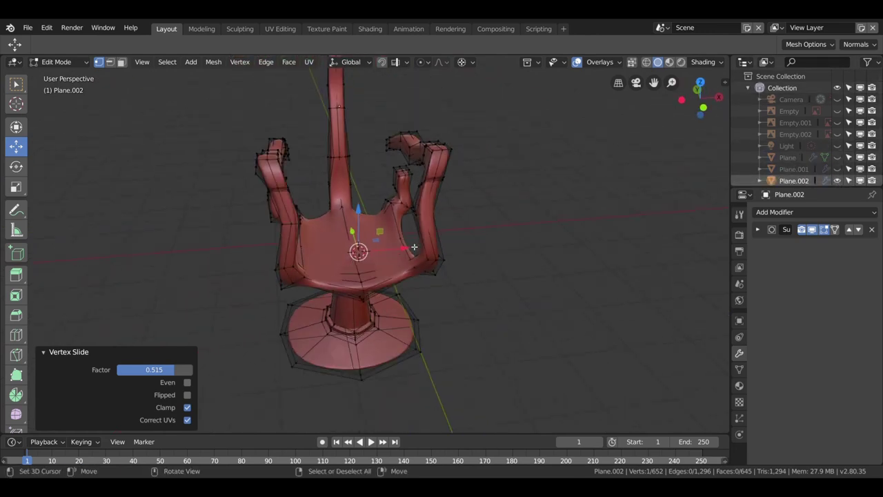
Step: In front view, box-select and delete the frame's right-half faces
{"action": "key", "text": "KP_1"}
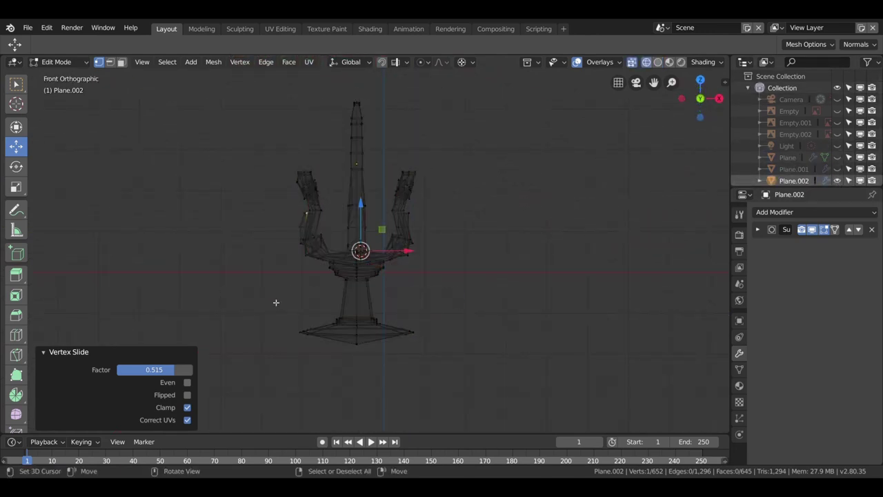
{"action": "key", "text": "a"}
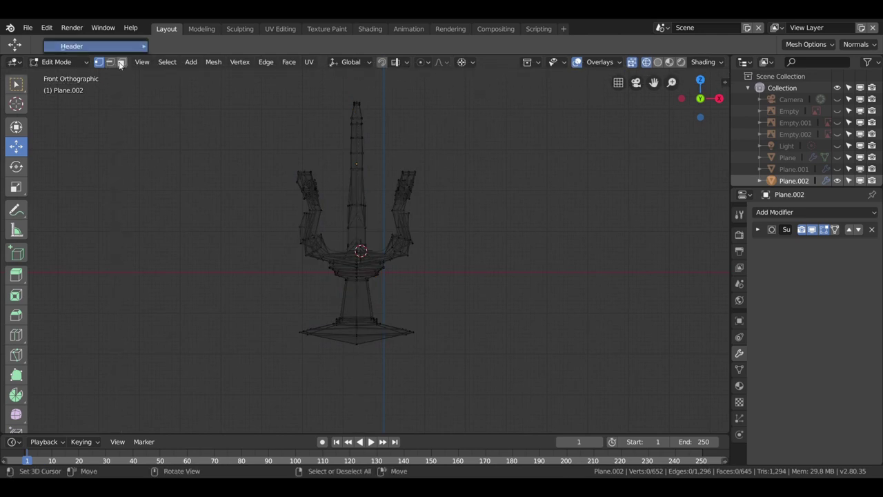
{"action": "left_click_drag", "start_coordinate": [354, 87], "coordinate": [466, 380]}
{"action": "key", "text": "x"}
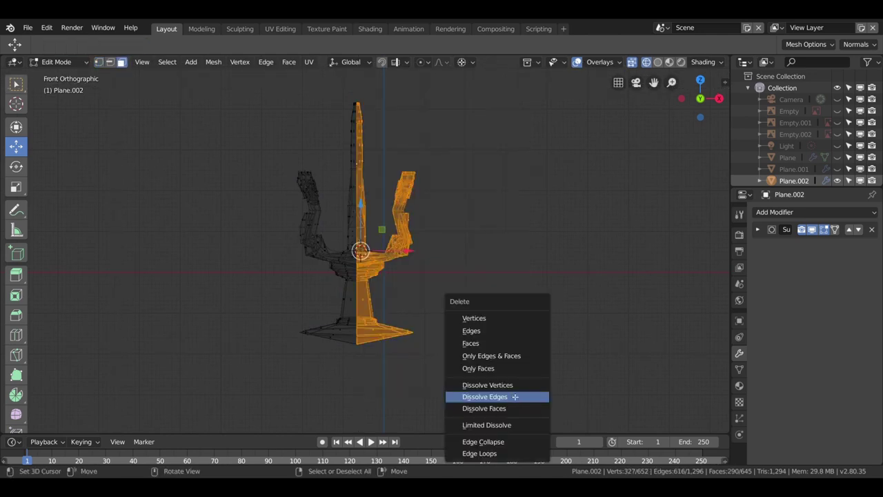
{"action": "key", "text": "Escape"}
{"action": "key", "text": "x"}
{"action": "left_click", "coordinate": [476, 299]}
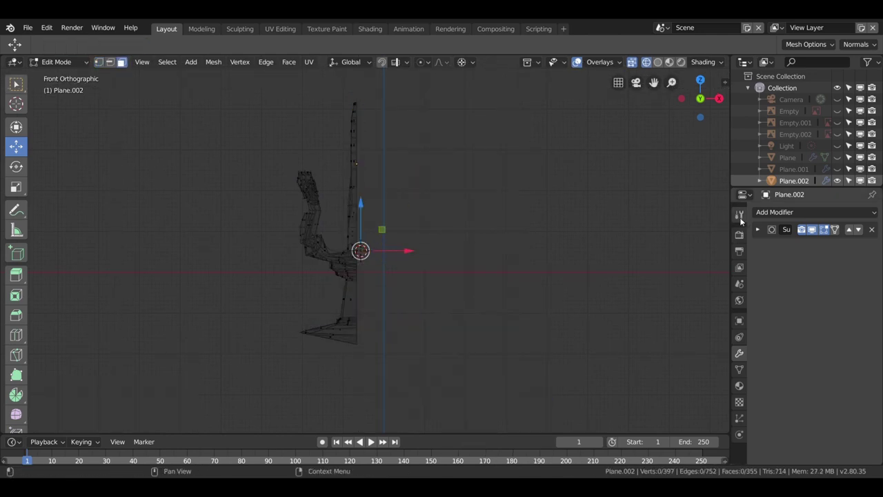
Step: Add a Mirror modifier to the frame and place it above Subdivision
{"action": "left_click", "coordinate": [794, 212]}
{"action": "left_click", "coordinate": [629, 346]}
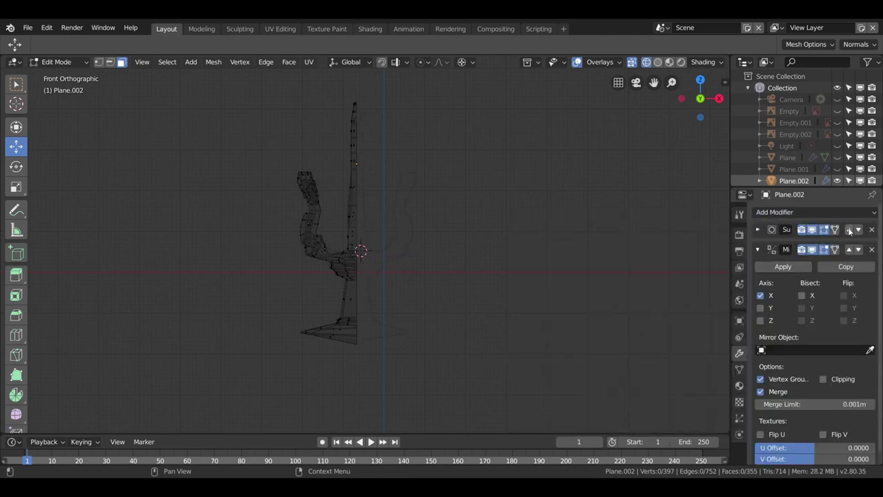
{"action": "left_click", "coordinate": [848, 249]}
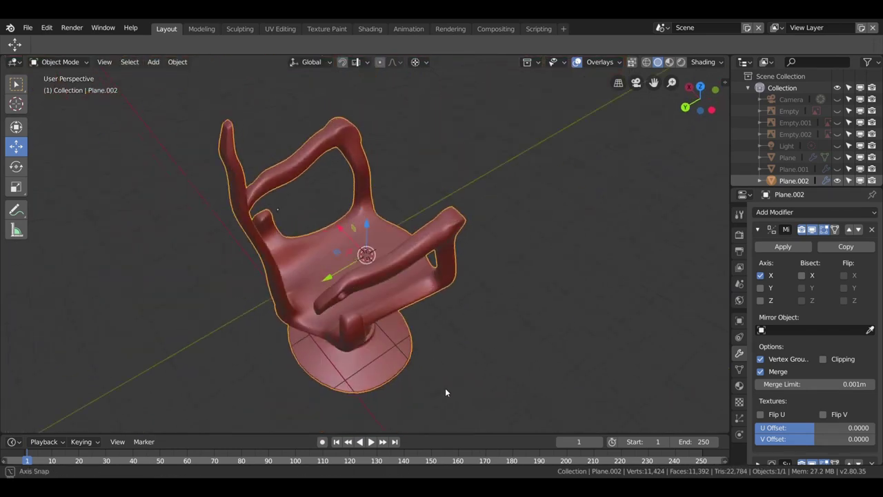
{"action": "key", "text": "Tab"}
{"action": "left_click", "coordinate": [758, 229]}
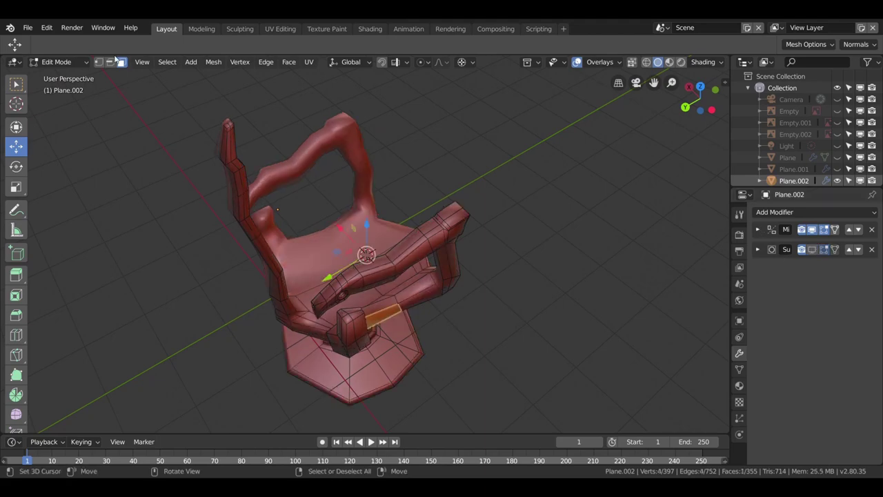